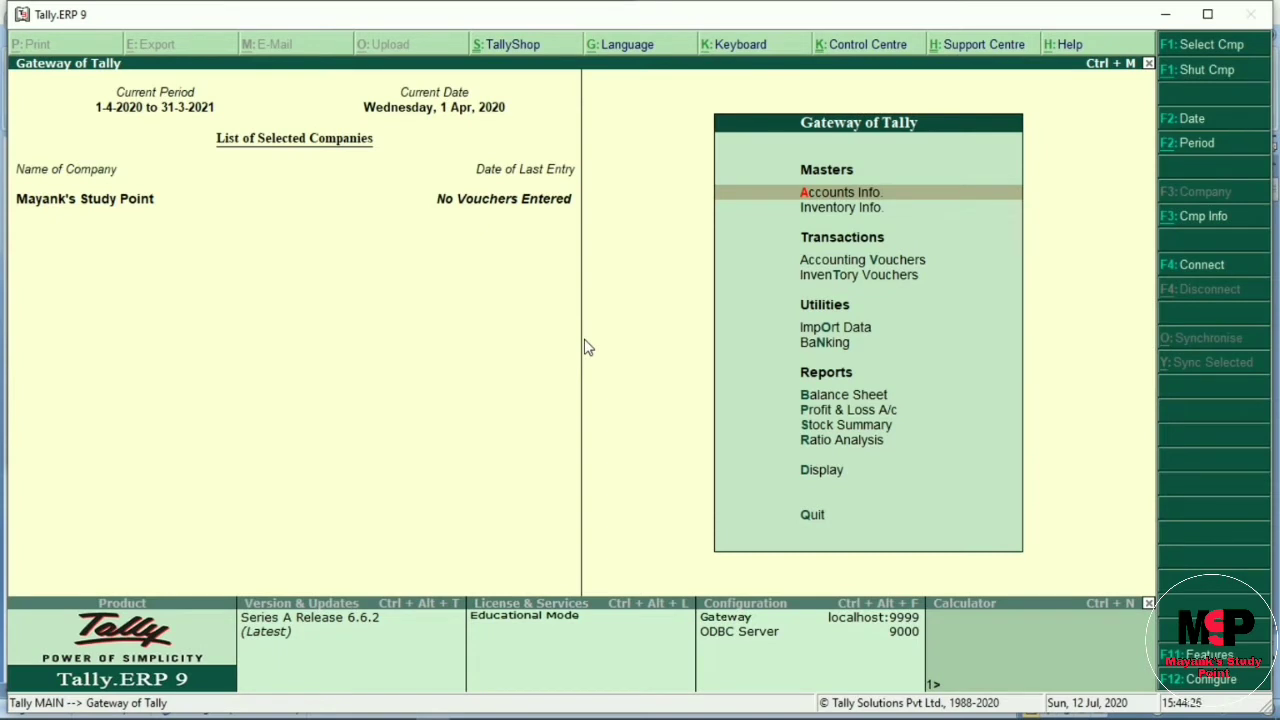
Step: Enable Goods and Services Tax (GST) in the company's statutory and taxation features and open its GST details
key(F11)
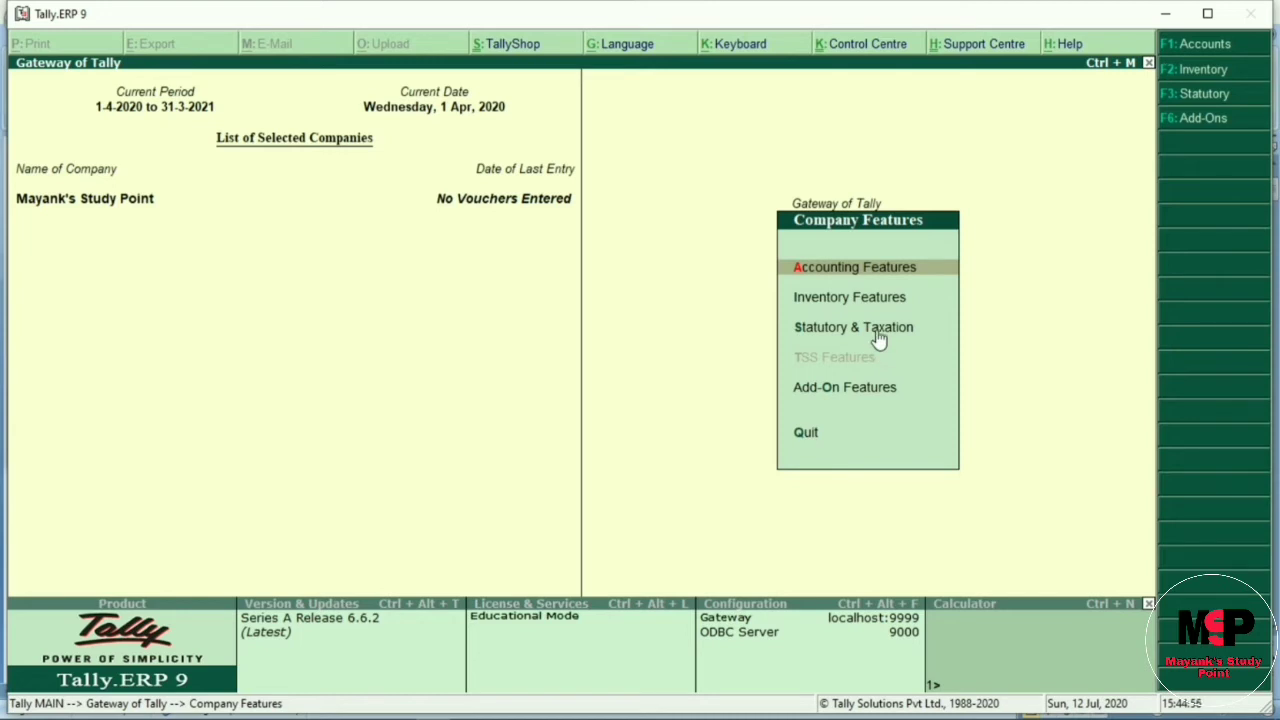
key(Down)
key(Down)
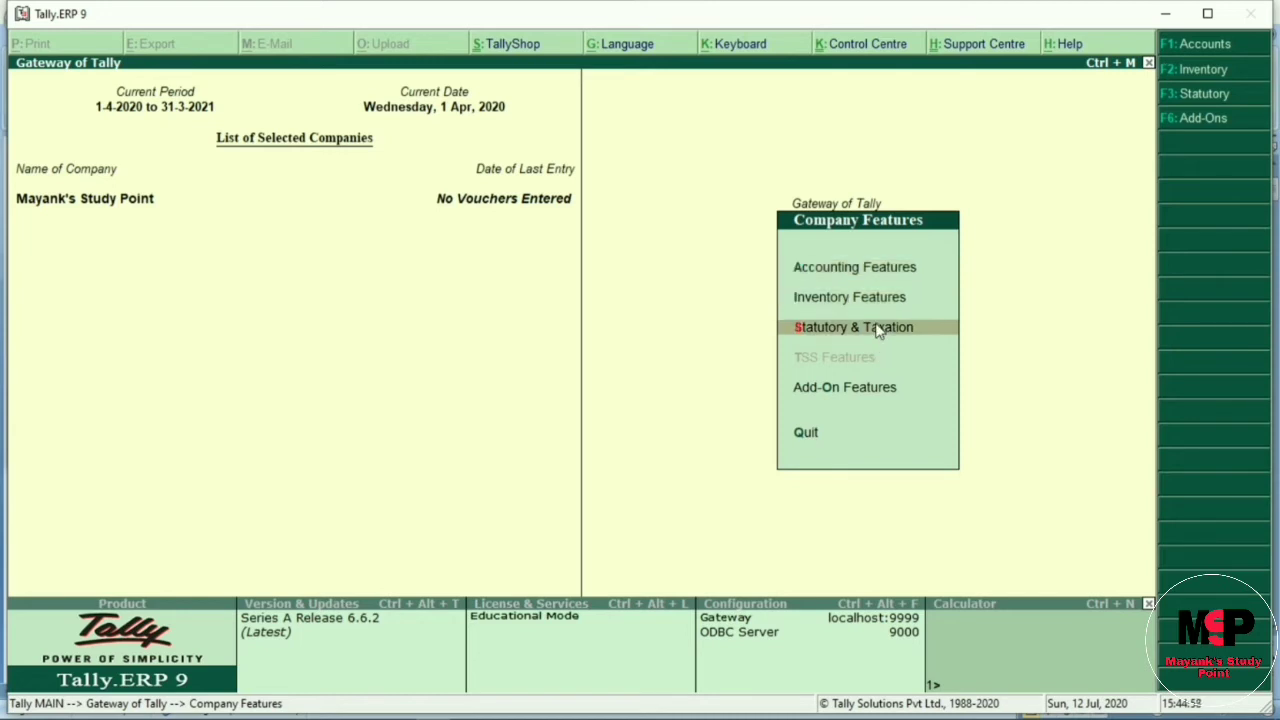
key(Return)
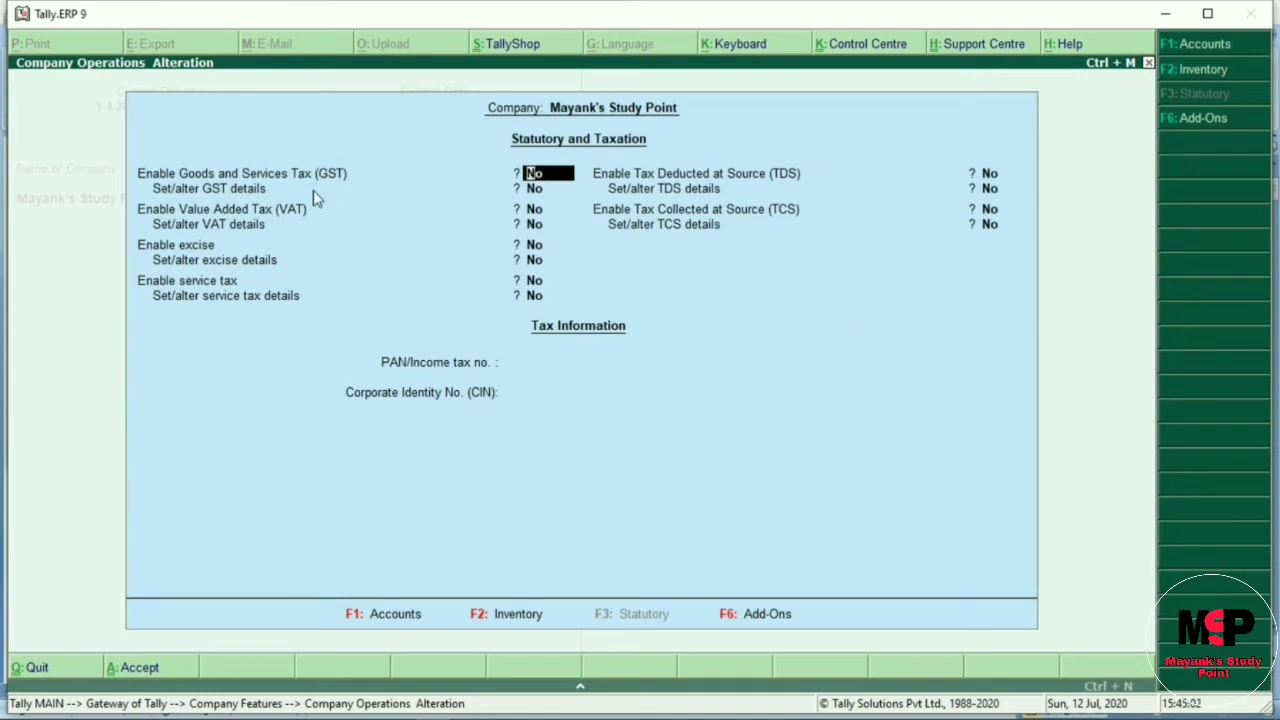
text(y)
key(Return)
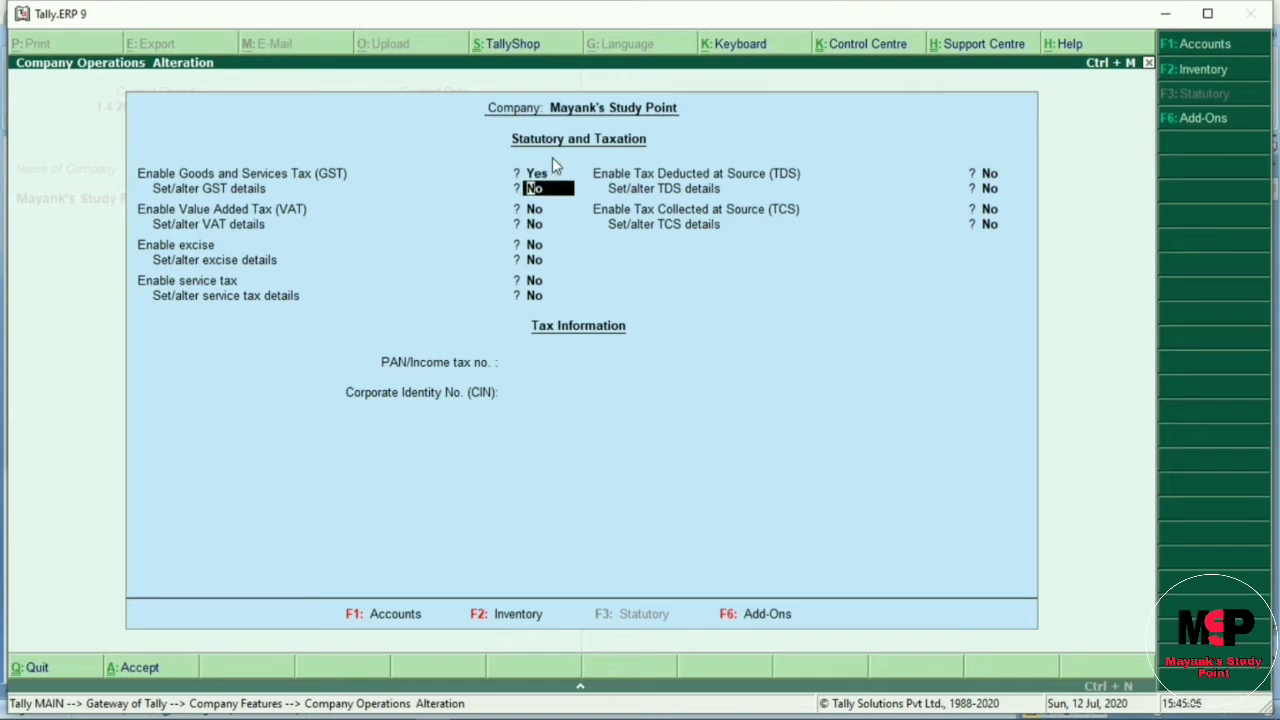
text(y)
key(Return)
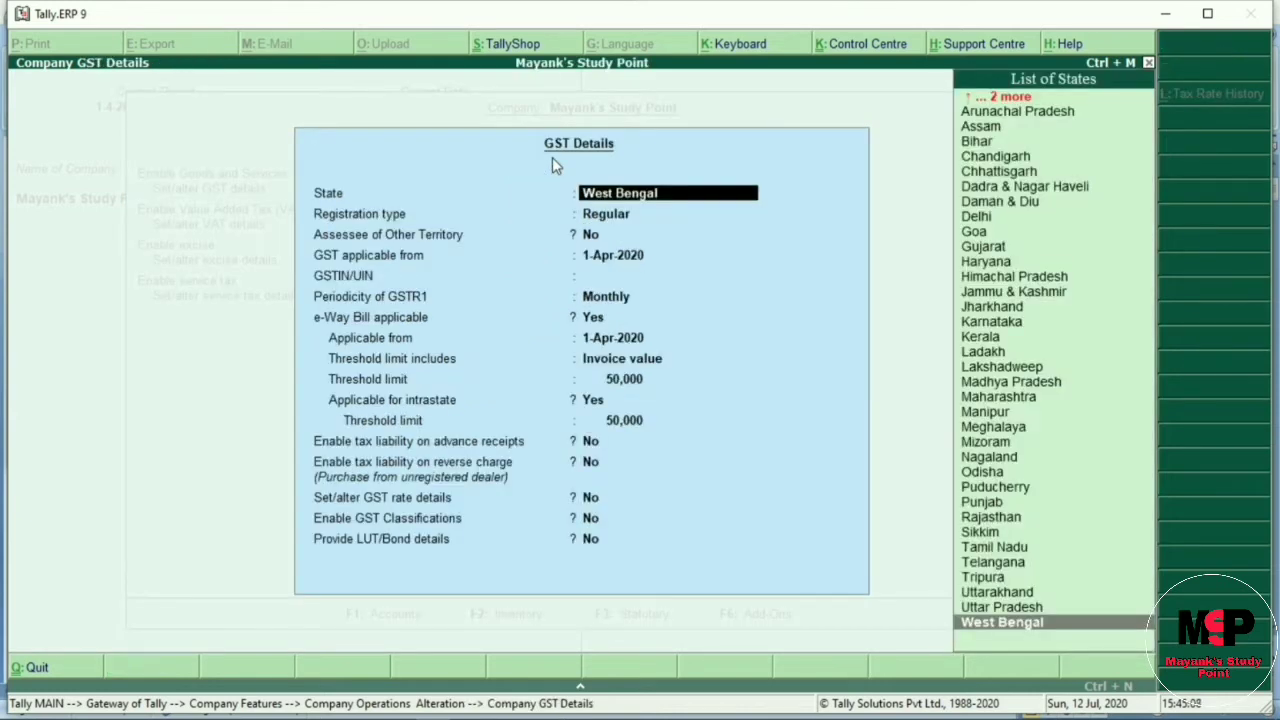
Step: Keep state West Bengal, Regular registration and GST applicable from 1-Apr-2020, and enter the company's GSTIN/UIN
key(Return)
key(Return)
key(Return)
key(Return)
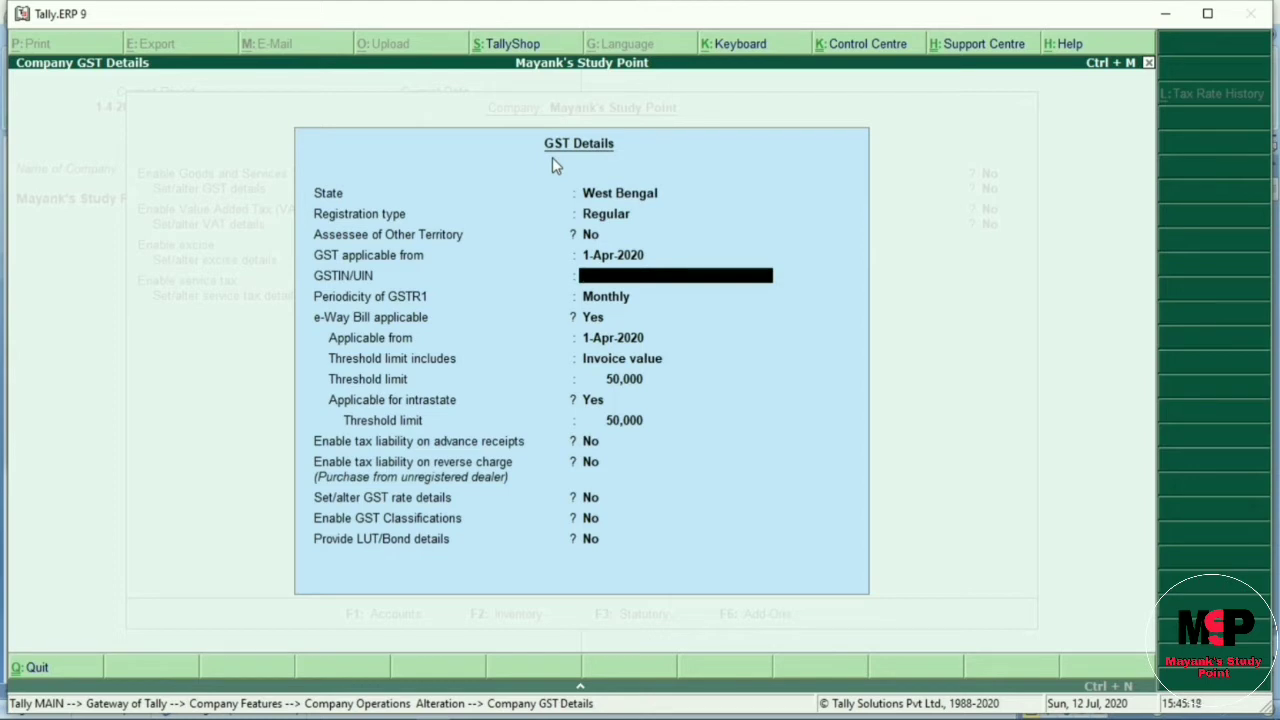
text(MCKHFDKGSJHGD)
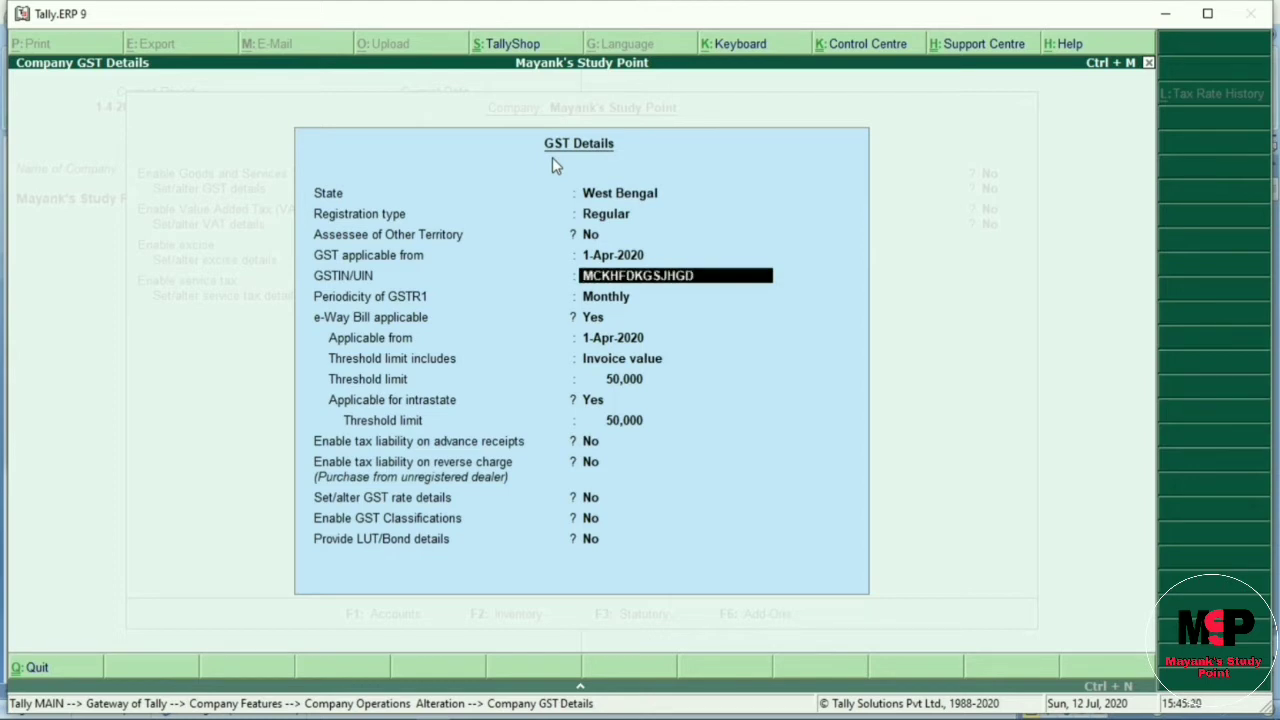
key(Return)
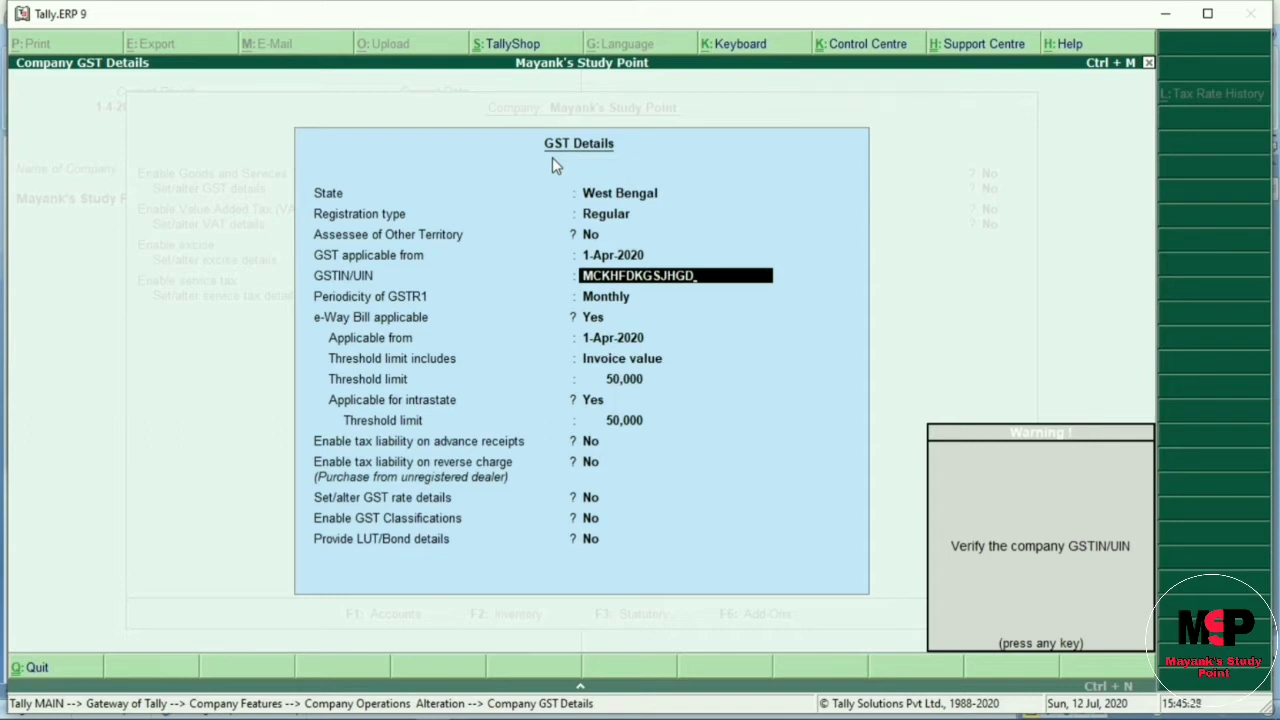
key(Return)
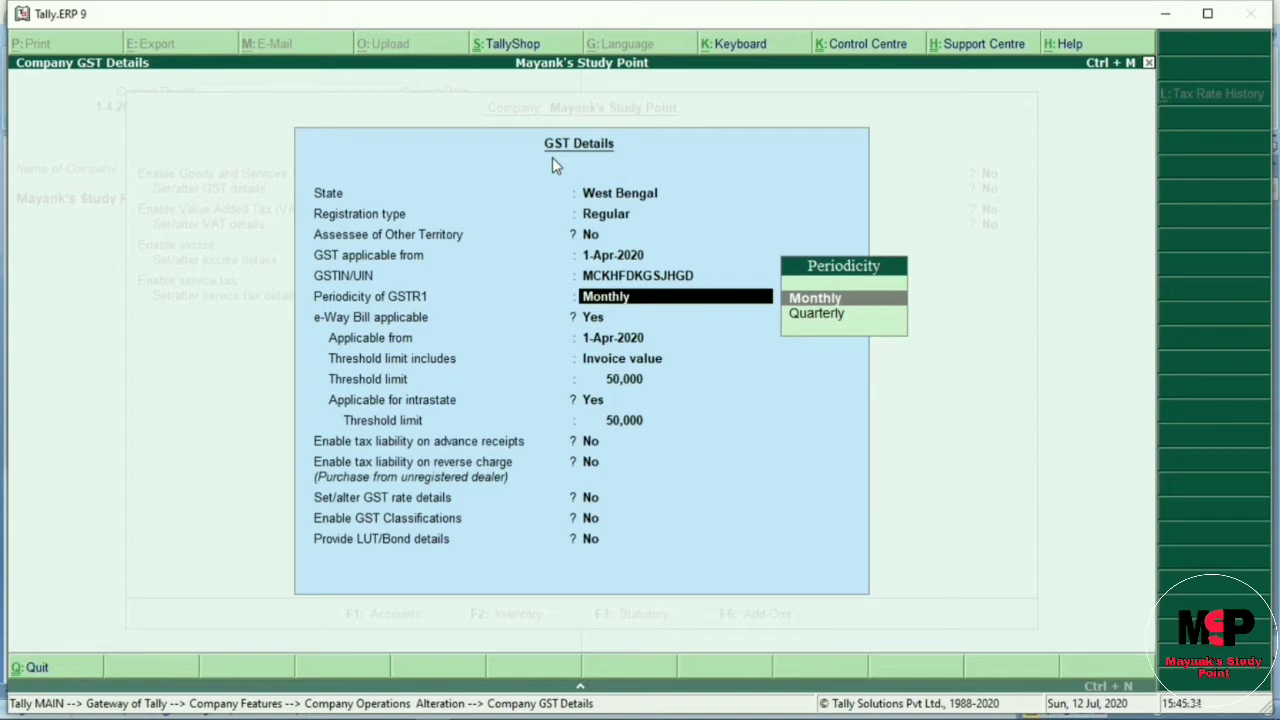
Step: Accept Monthly GSTR1 periodicity, the e-Way Bill defaults and the remaining GST options, then save and return to the Gateway of Tally
key(Return)
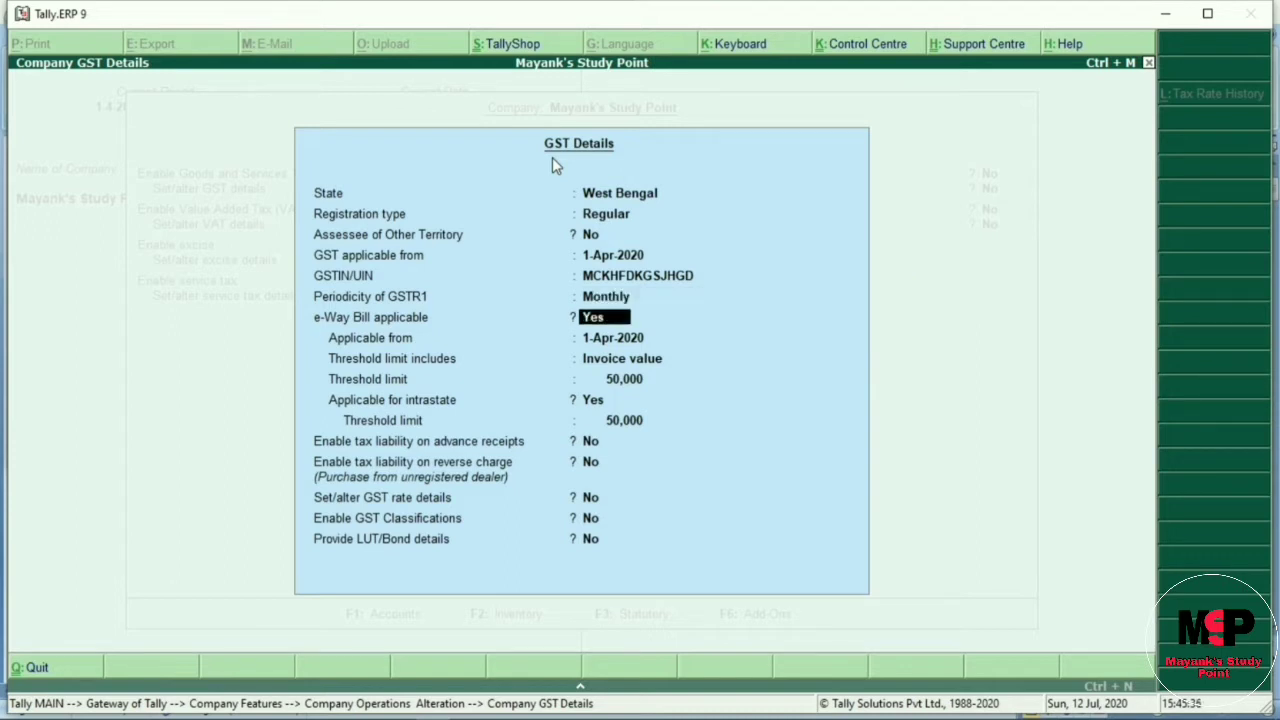
key(Return)
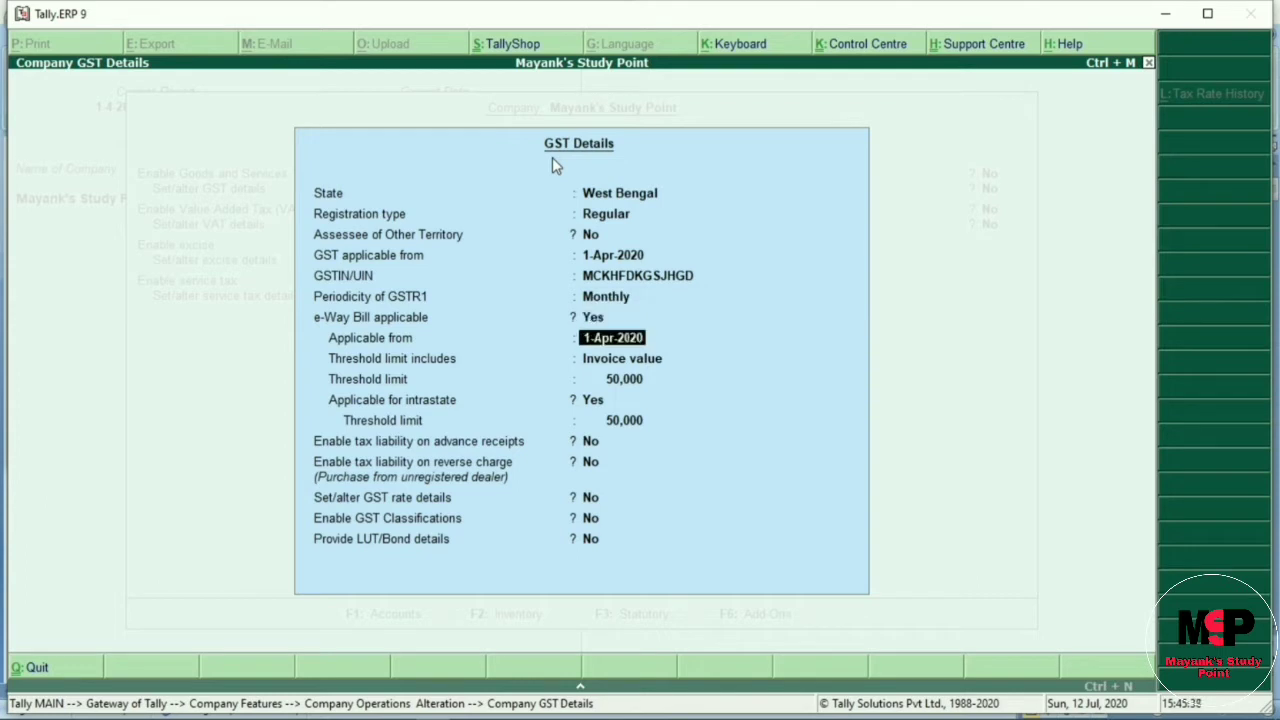
key(Return)
key(Return)
key(Return)
key(Return)
key(Return)
key(Return)
key(Return)
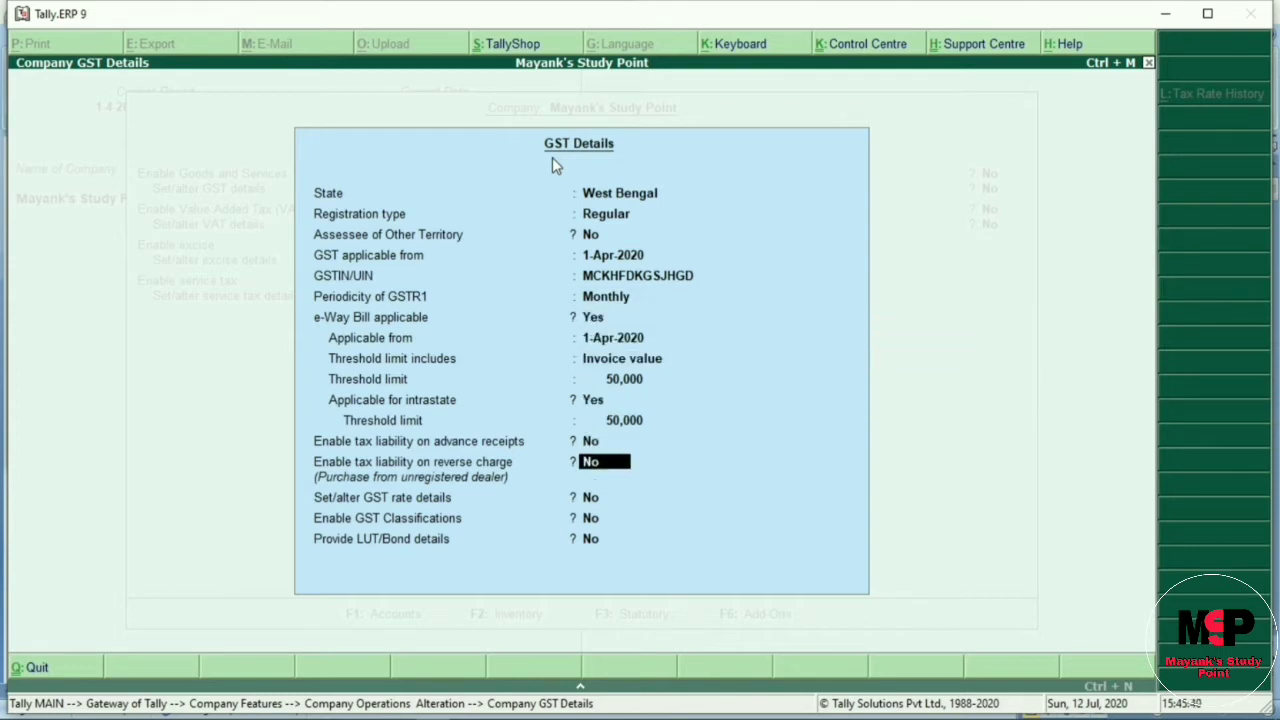
key(Return)
key(Return)
key(Return)
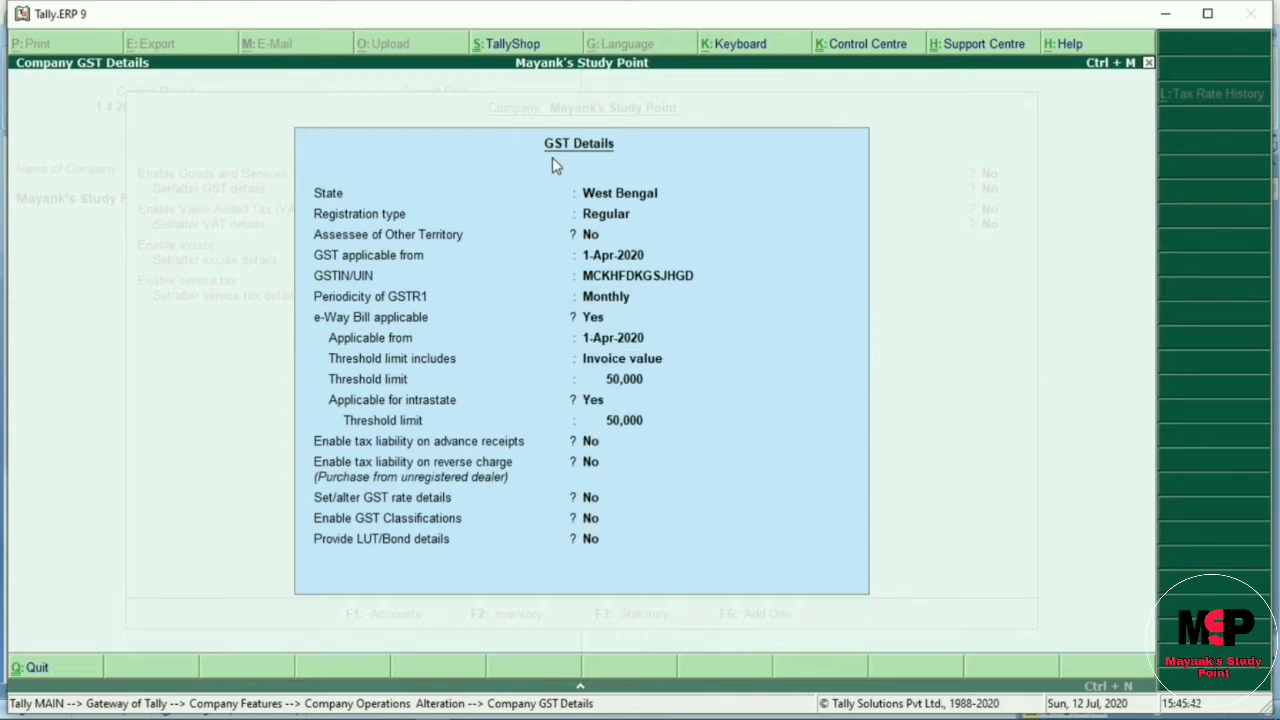
key(Return)
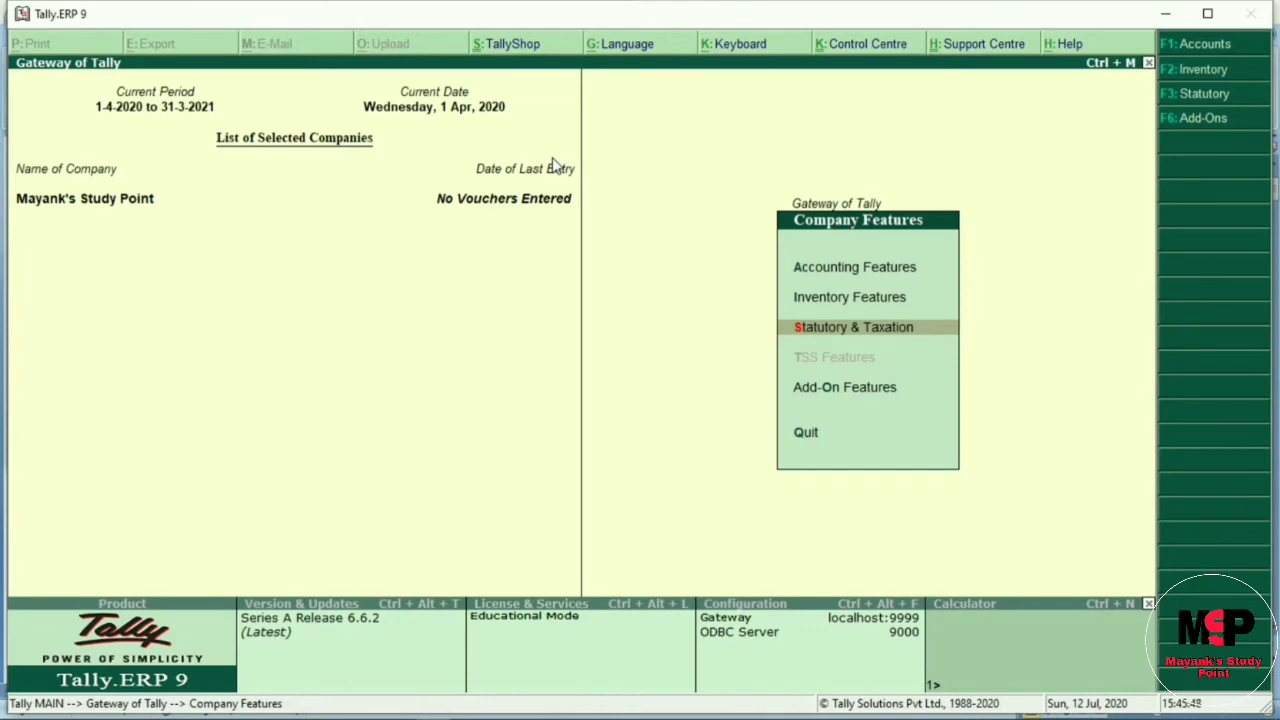
key(Escape)
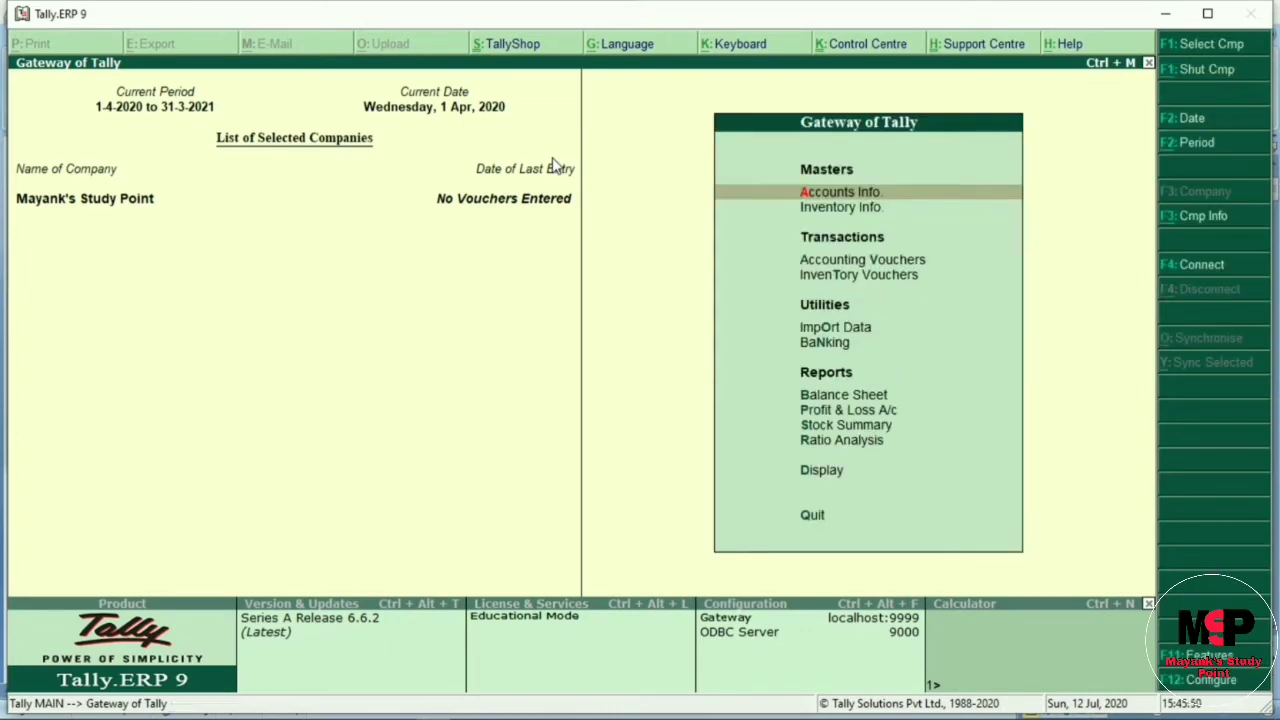
Step: Review the company's accounting features, checking the bill-wise details setting, and return to the Gateway of Tally
key(F11)
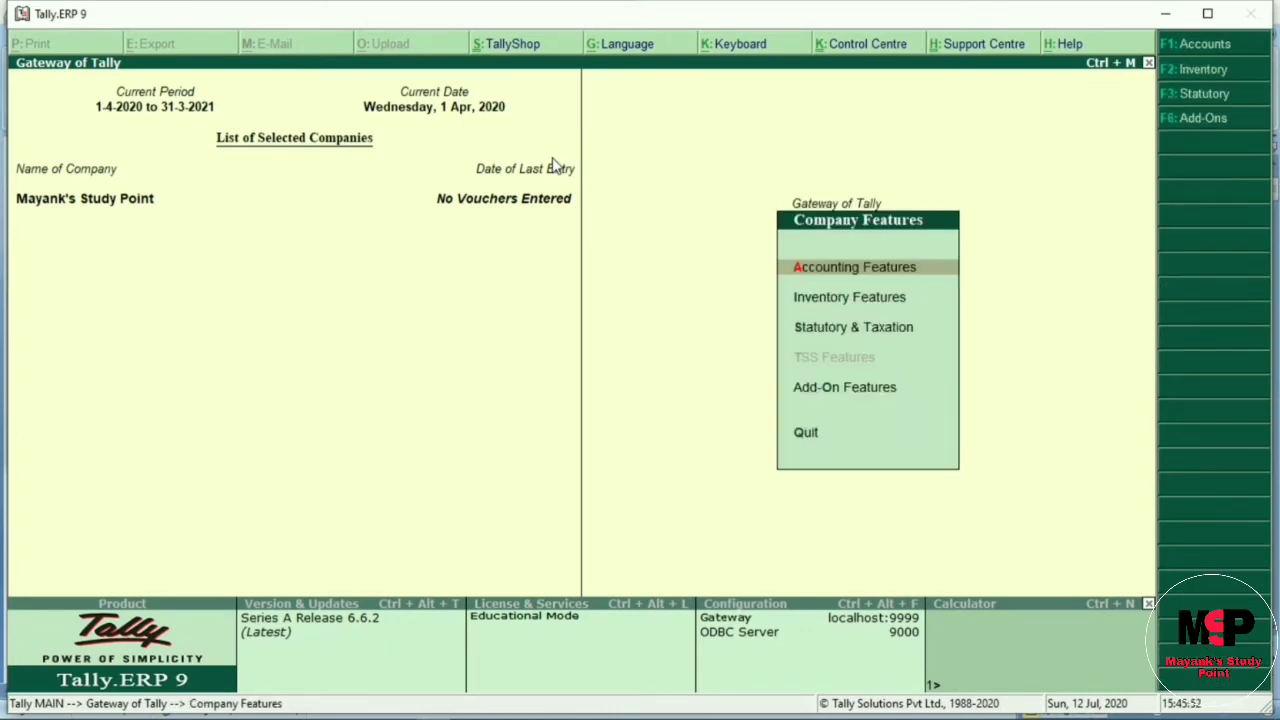
key(Return)
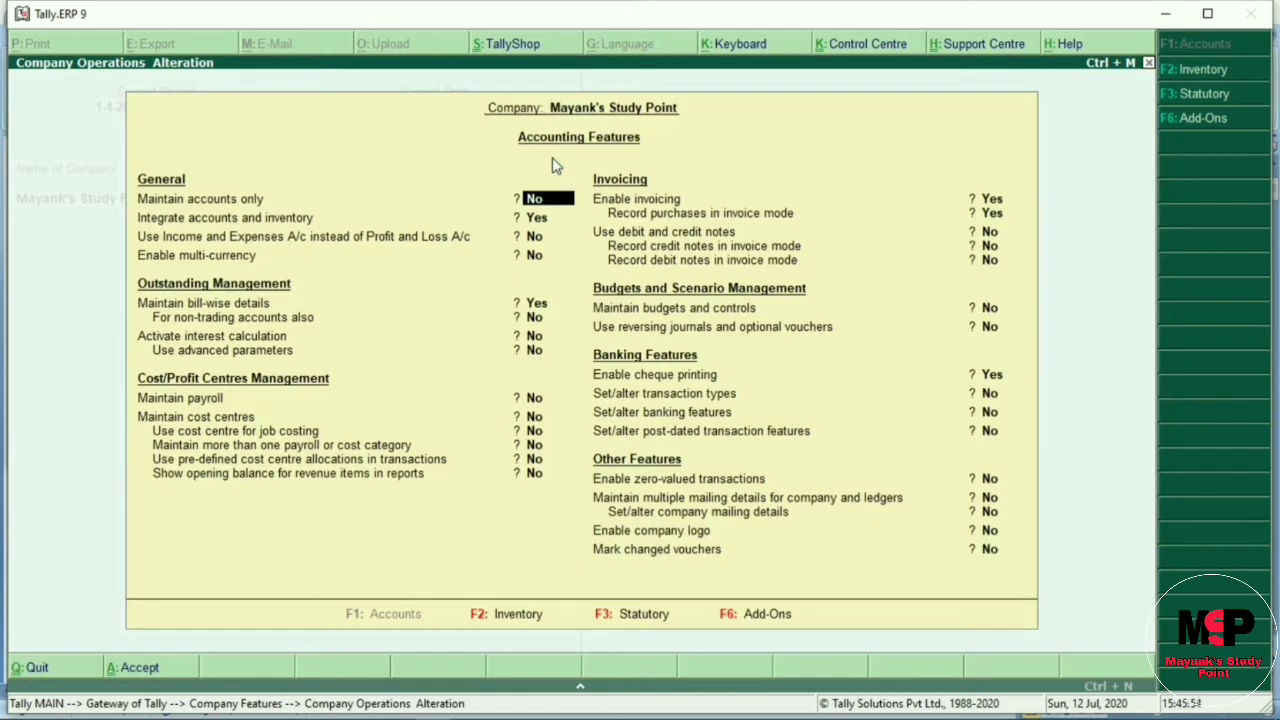
key(Return)
key(Return)
key(Return)
key(Return)
key(Return)
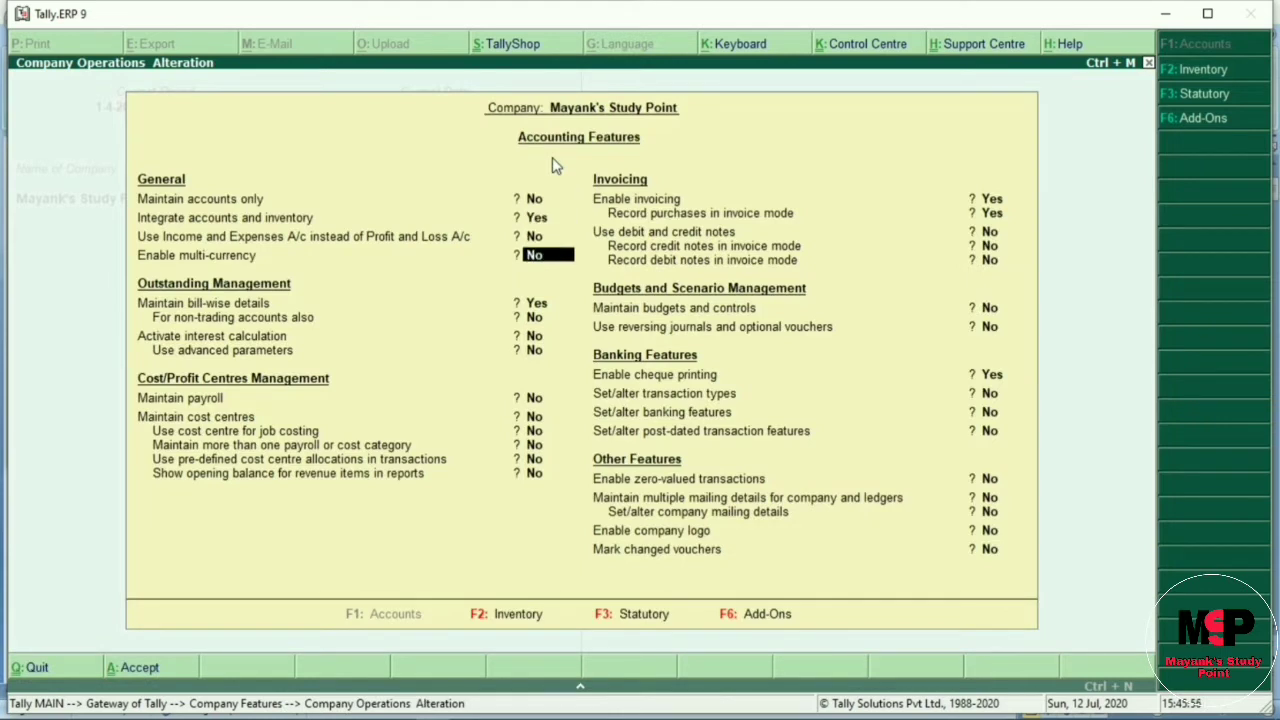
key(Up)
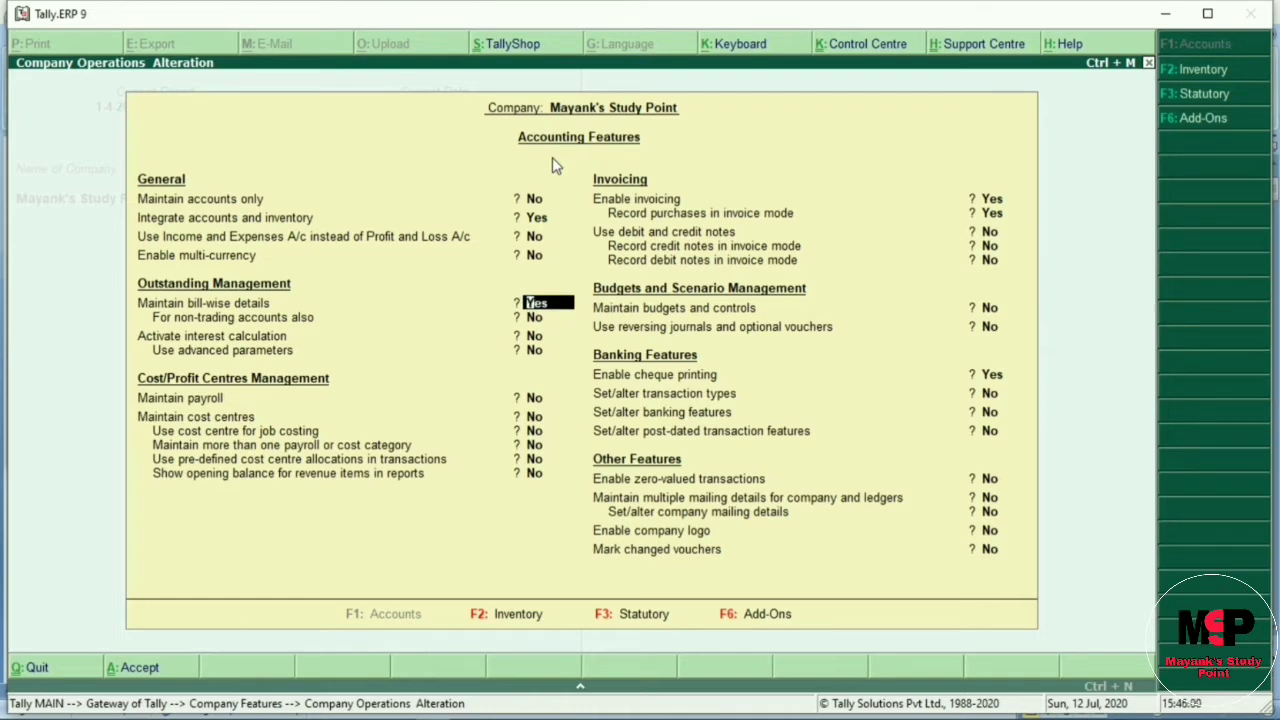
key(BackSpace)
key(Escape)
key(Return)
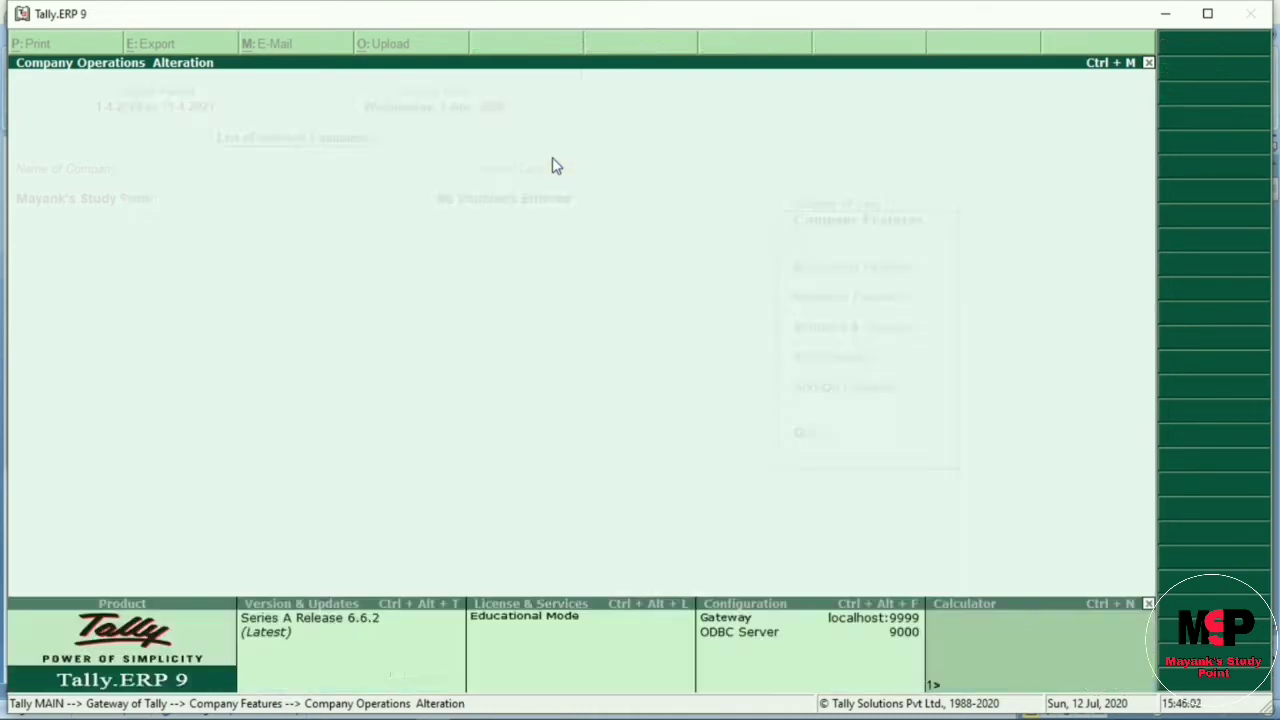
key(Escape)
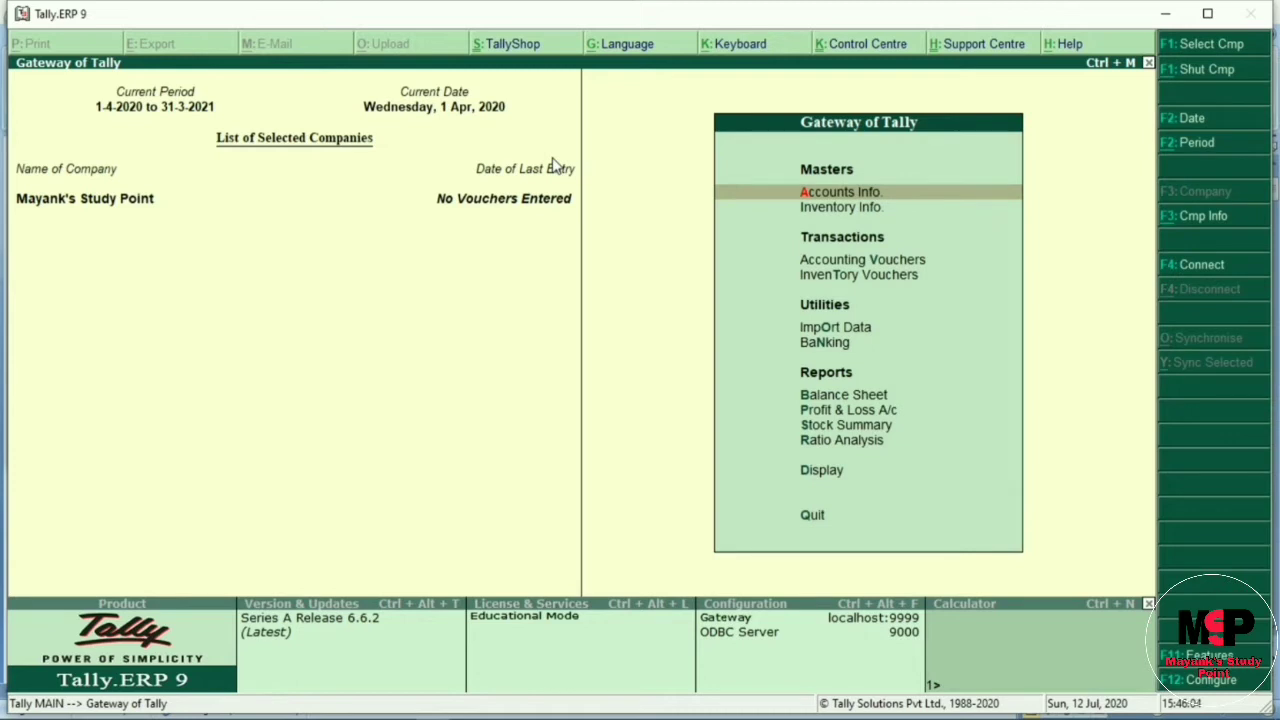
Step: Start a purchase voucher dated 1-7-2020, leaving the supplier invoice number and date blank
key(v)
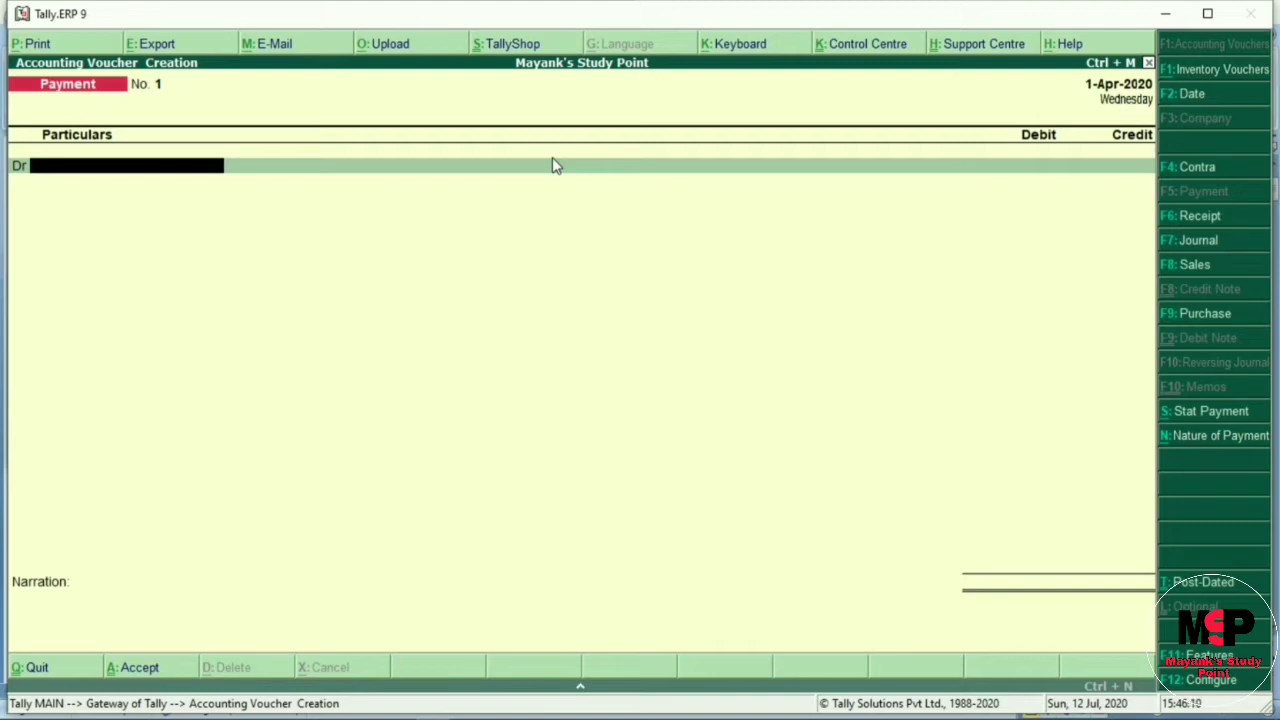
key(F9)
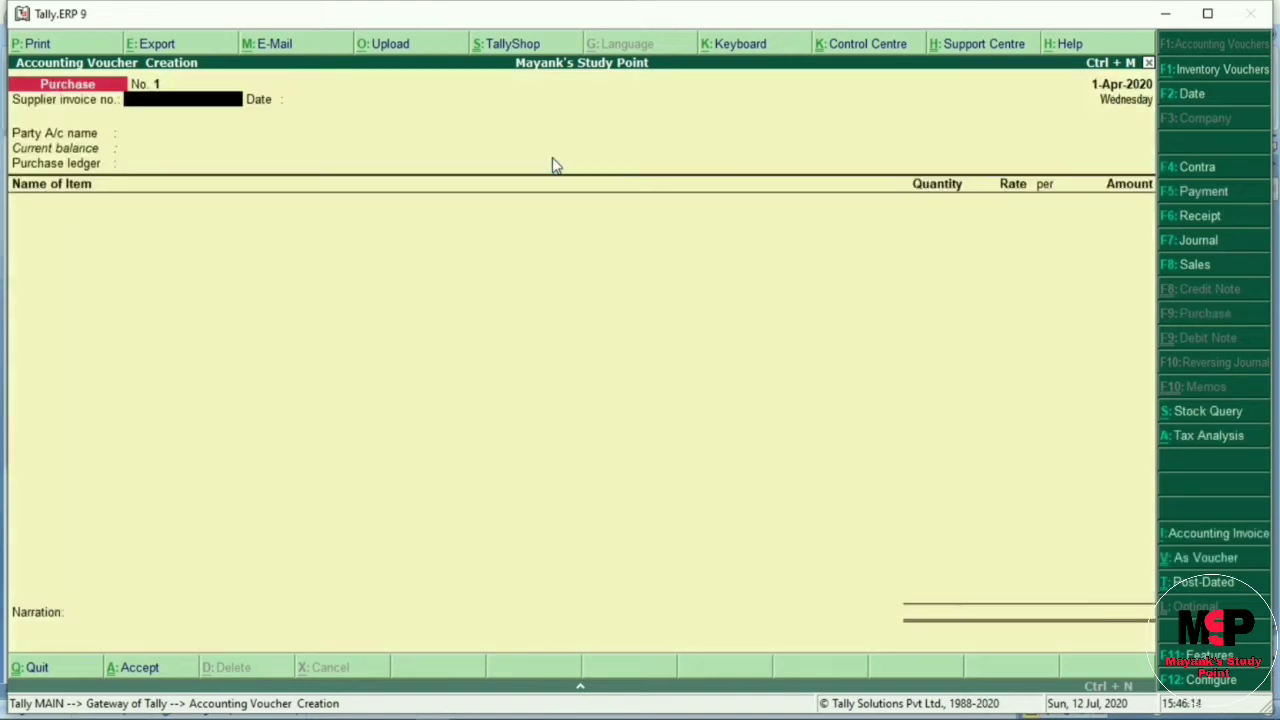
key(Return)
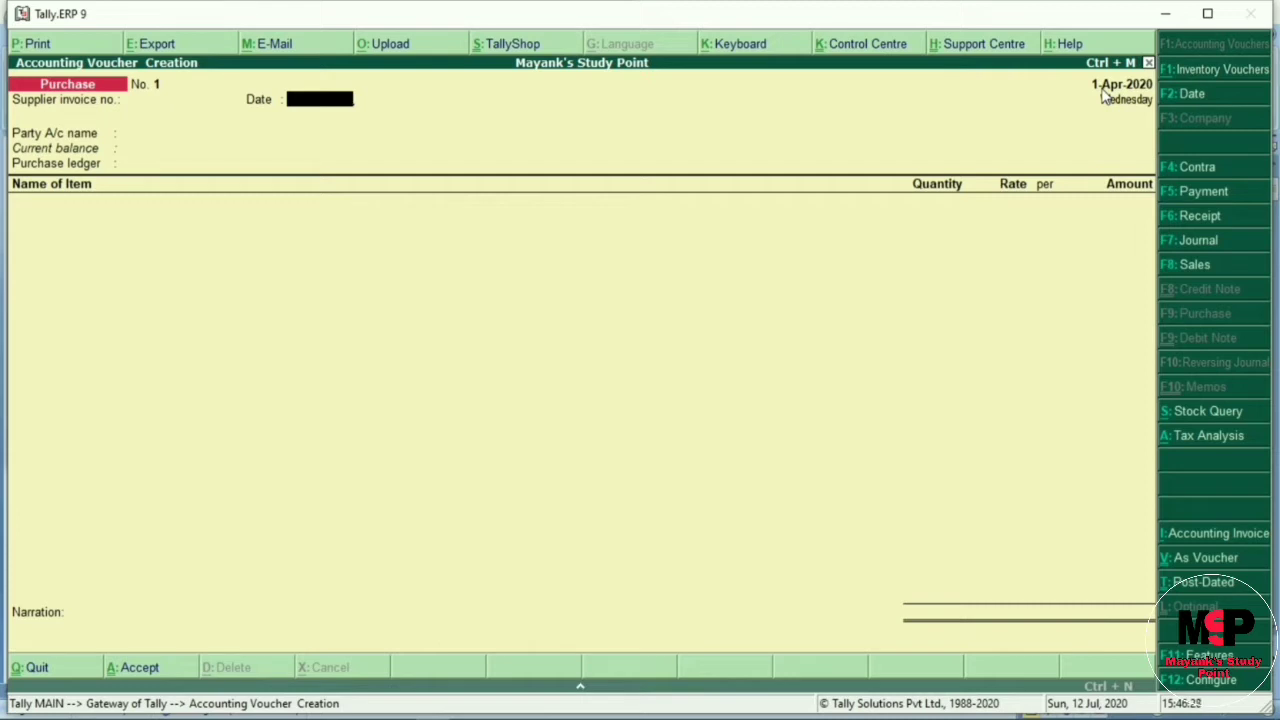
key(F2)
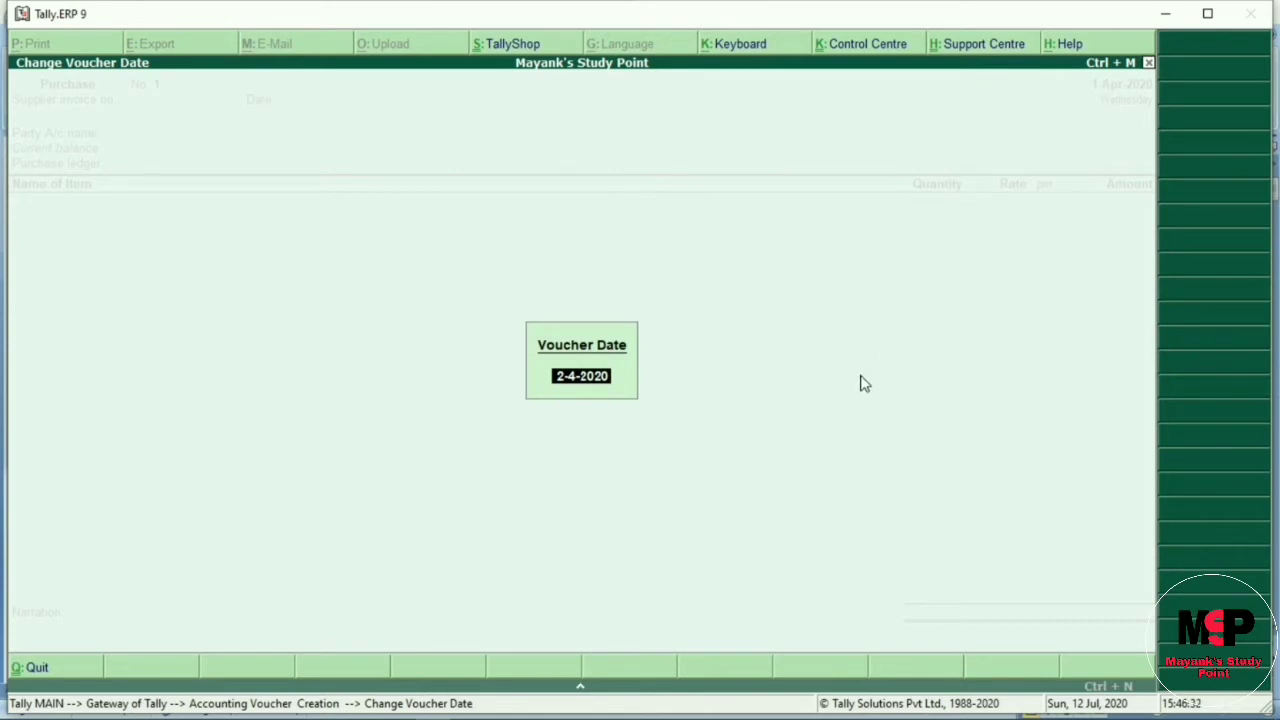
text(1-7)
key(Return)
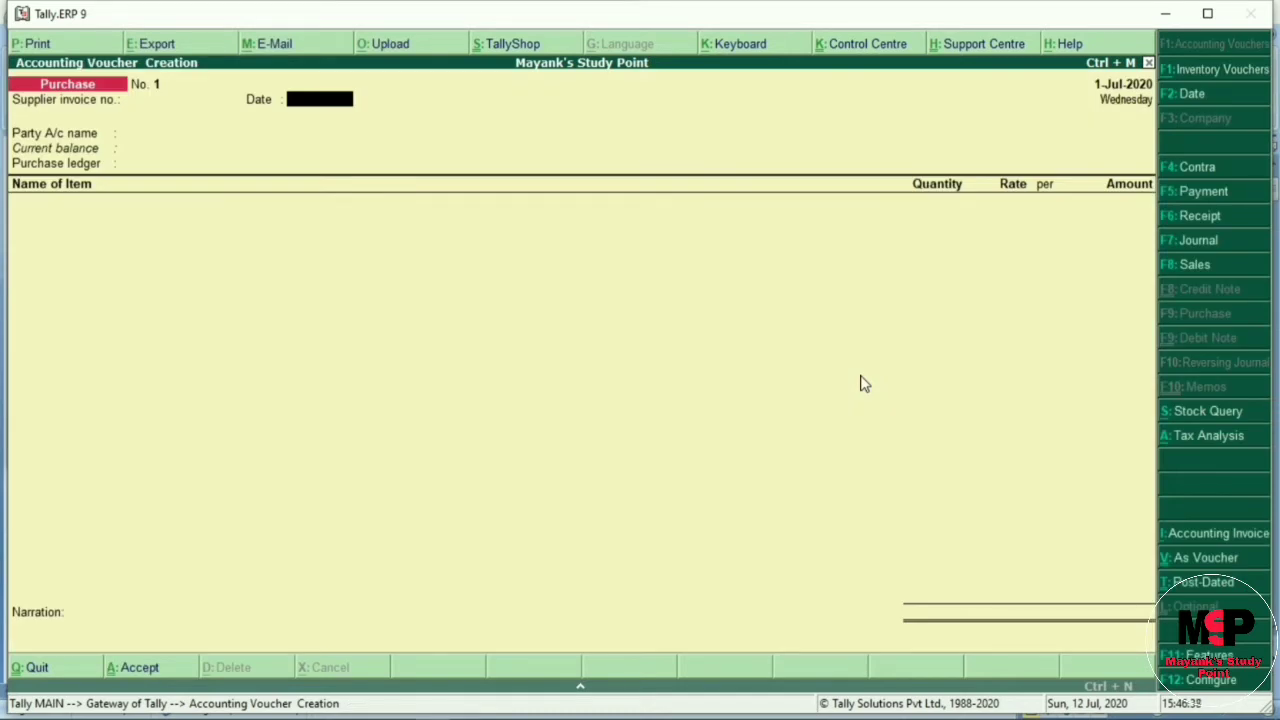
key(Return)
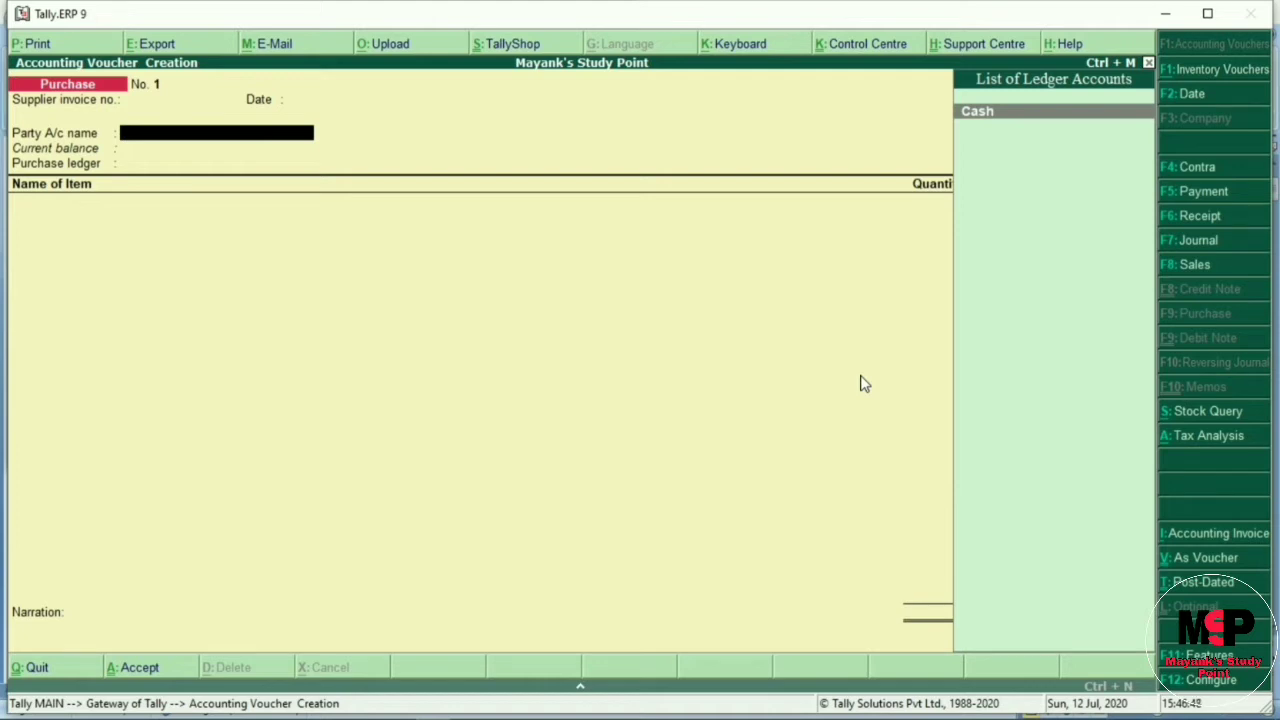
Step: Start a new party ledger named Amit Pvt Ltd under Sundry Creditors from within the purchase voucher
key(alt+c)
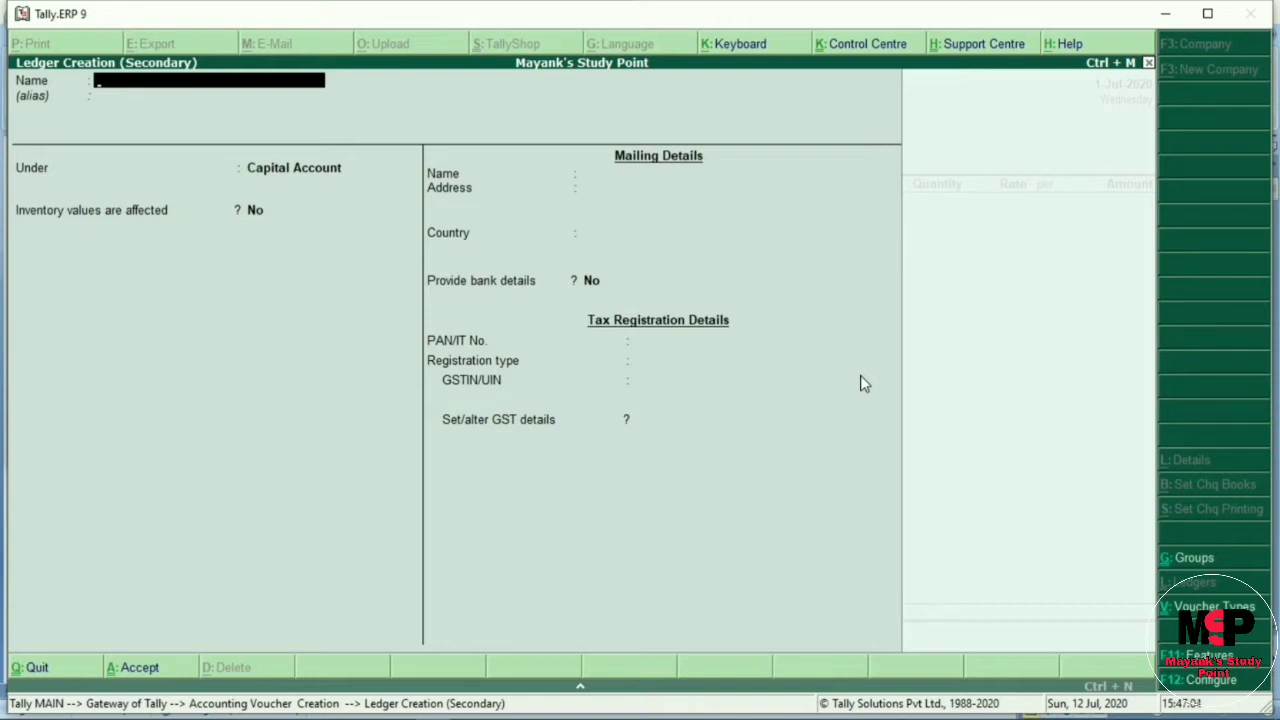
text(Amit Pvt Ltd)
key(Return)
key(Return)
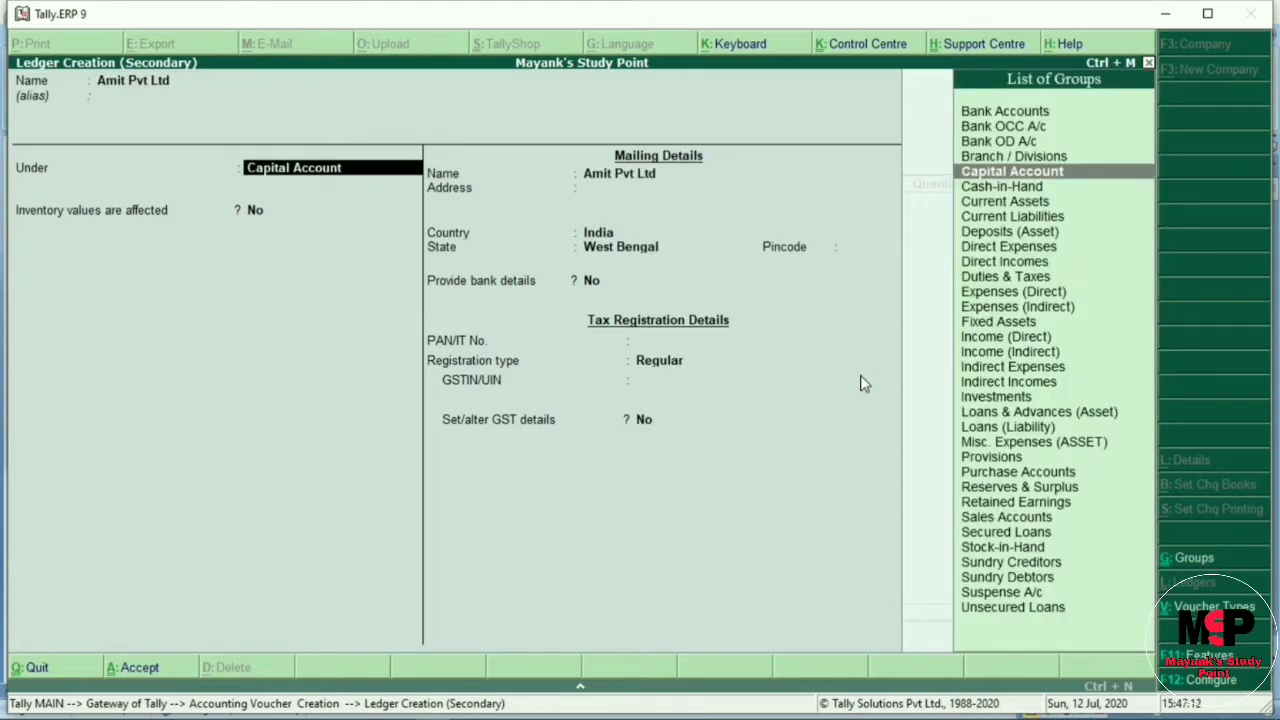
text(Sundry)
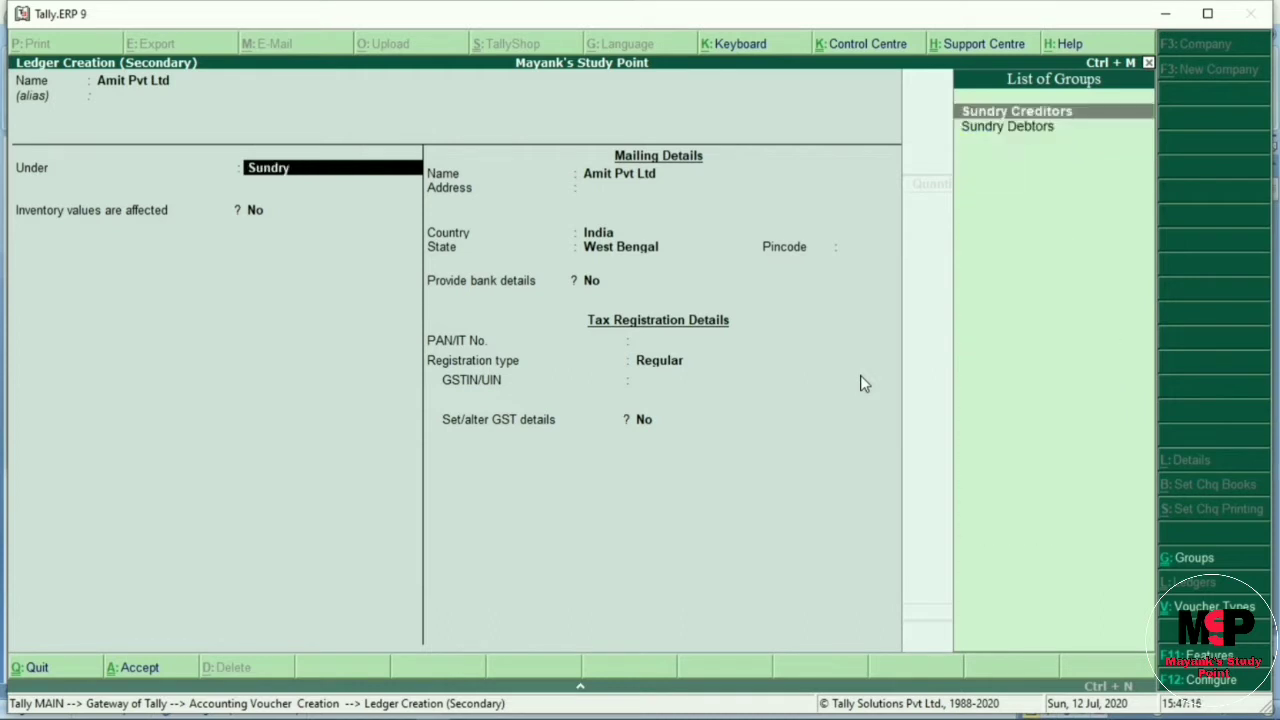
key(Return)
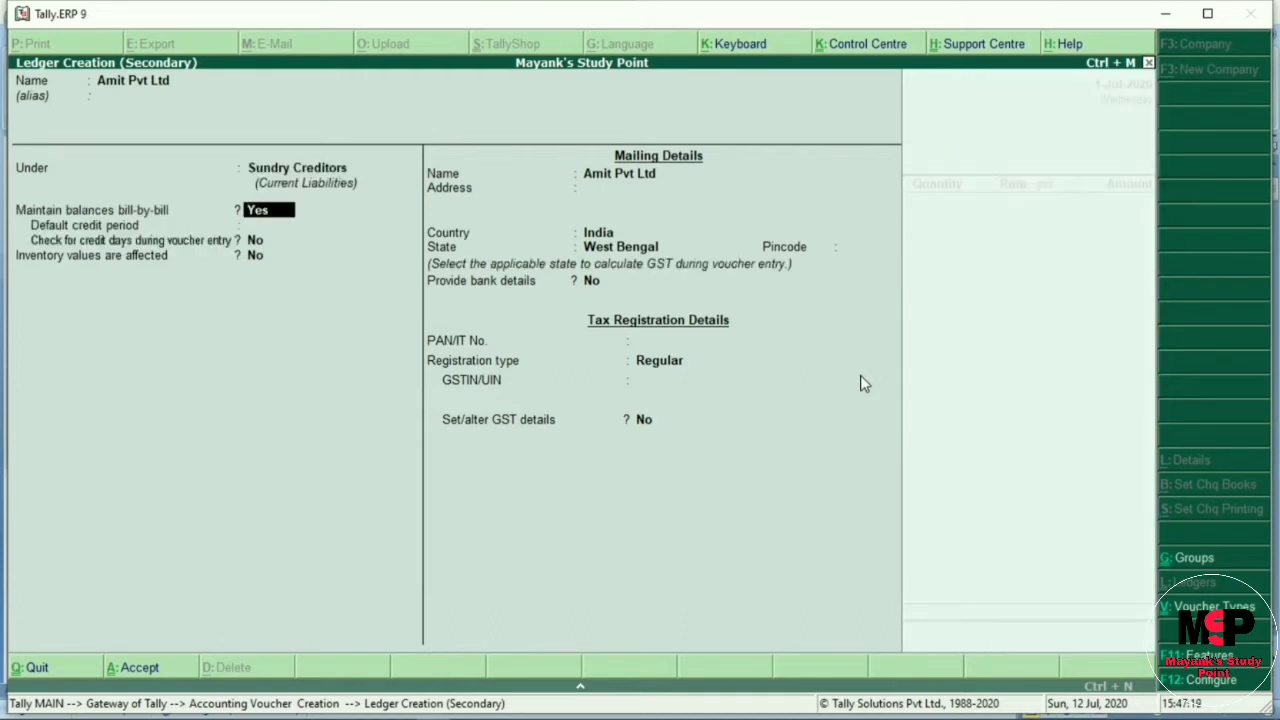
Step: Keep bill-by-bill balances on with no credit period, and accept India, West Bengal and no bank details for the supplier ledger
key(Return)
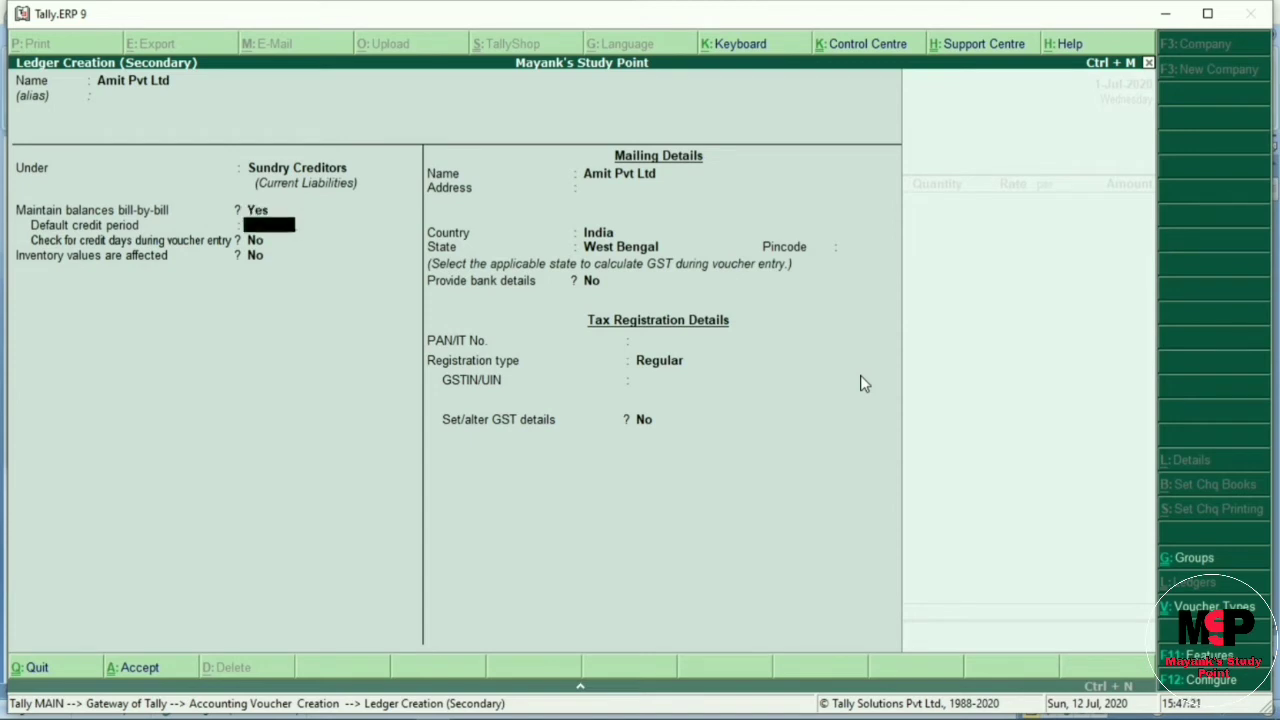
key(Return)
key(Return)
key(Return)
key(Return)
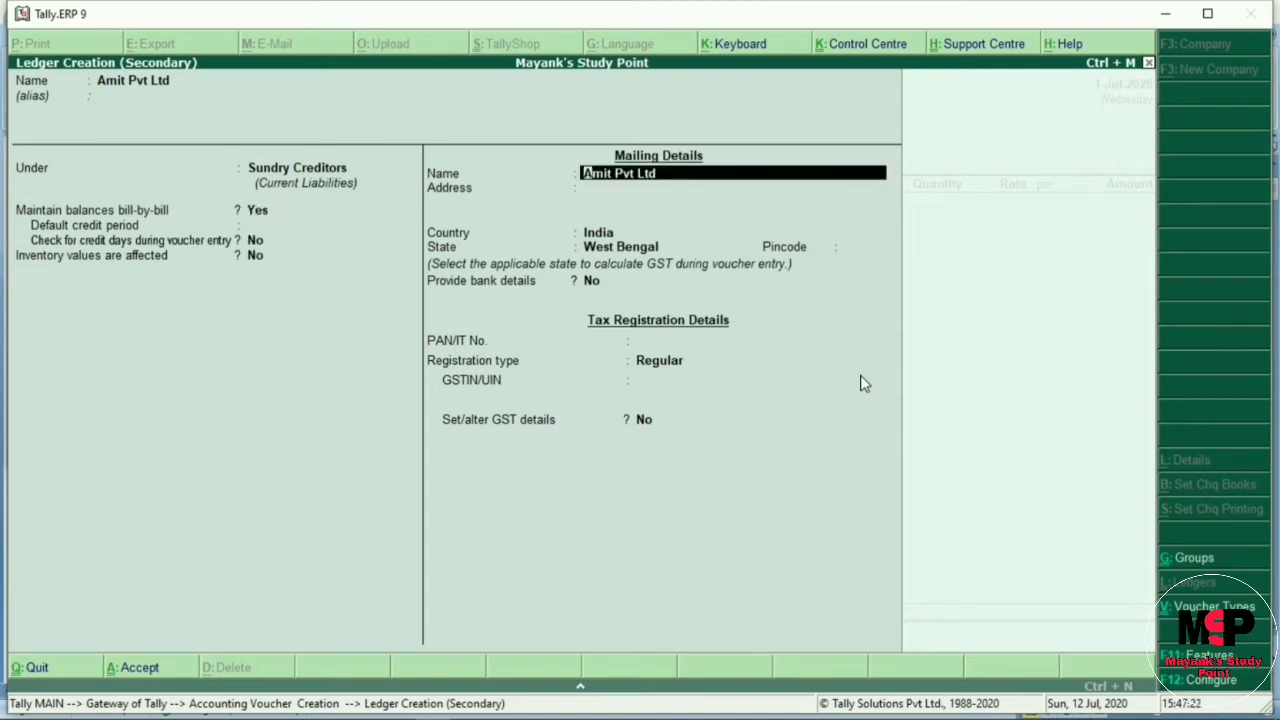
key(Return)
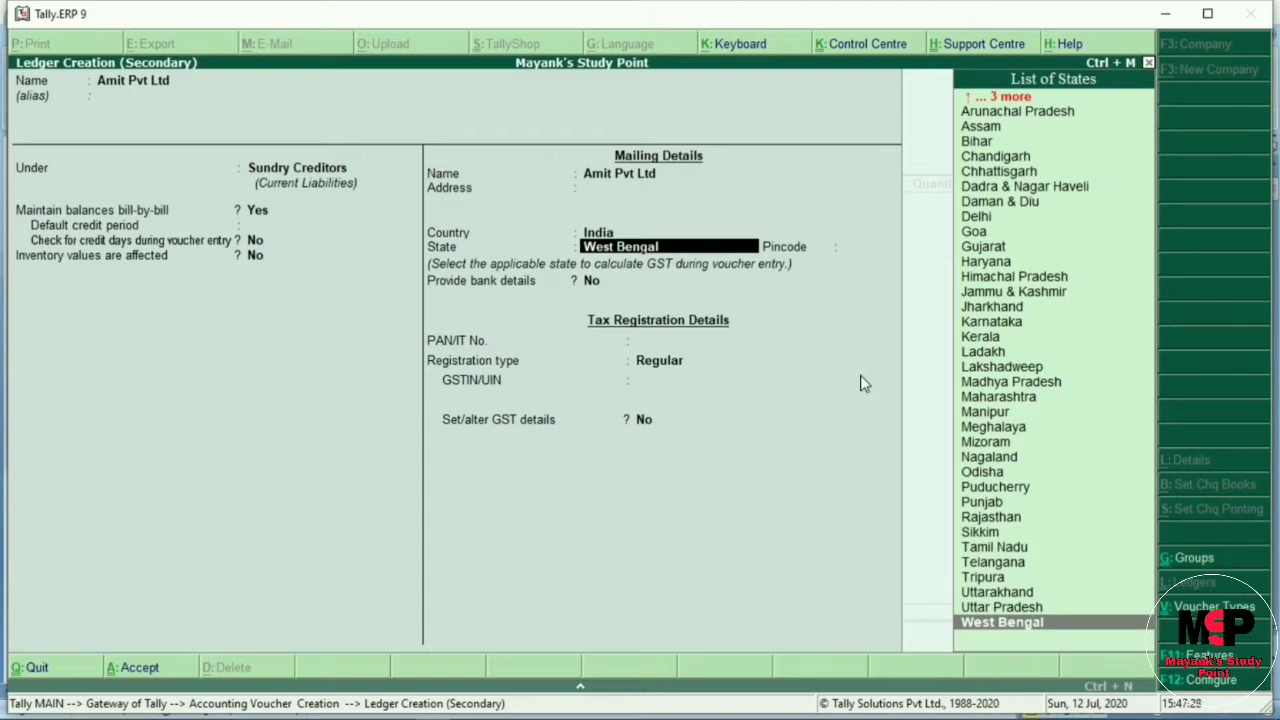
key(Return)
key(Return)
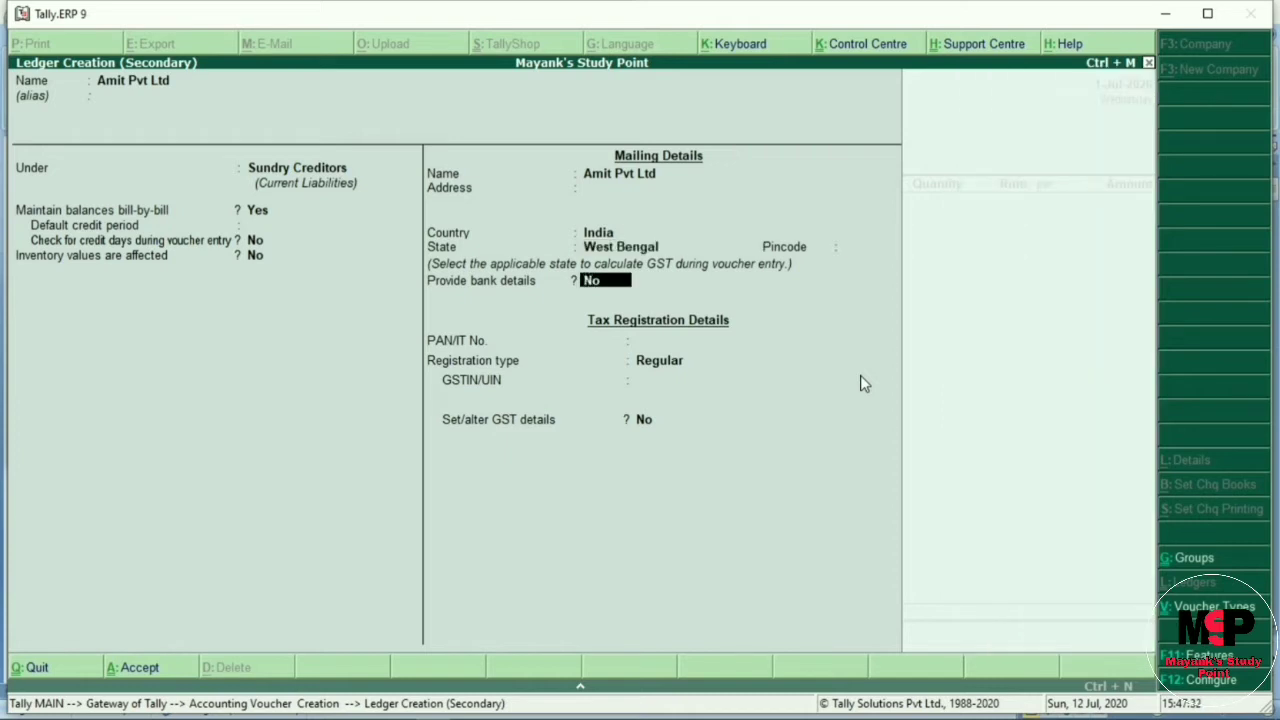
key(Return)
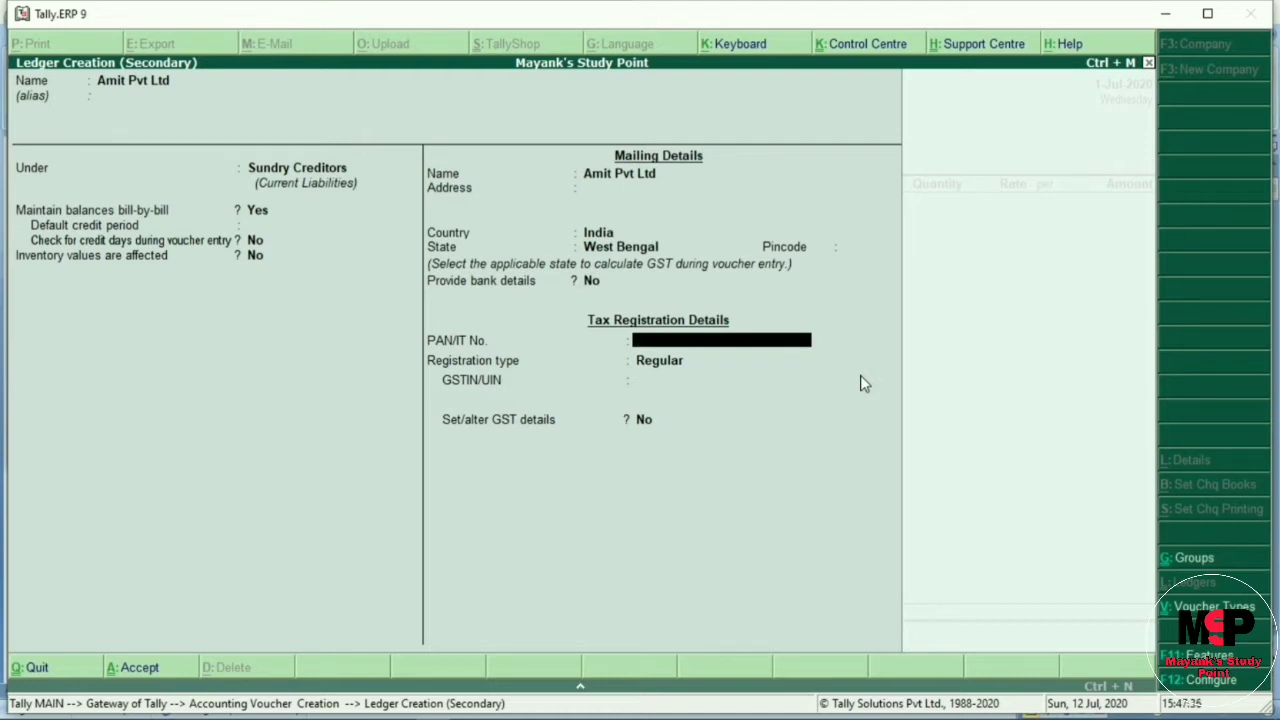
Step: Leave the PAN blank, choose Regular as the supplier's registration type and enter its GSTIN
key(Return)
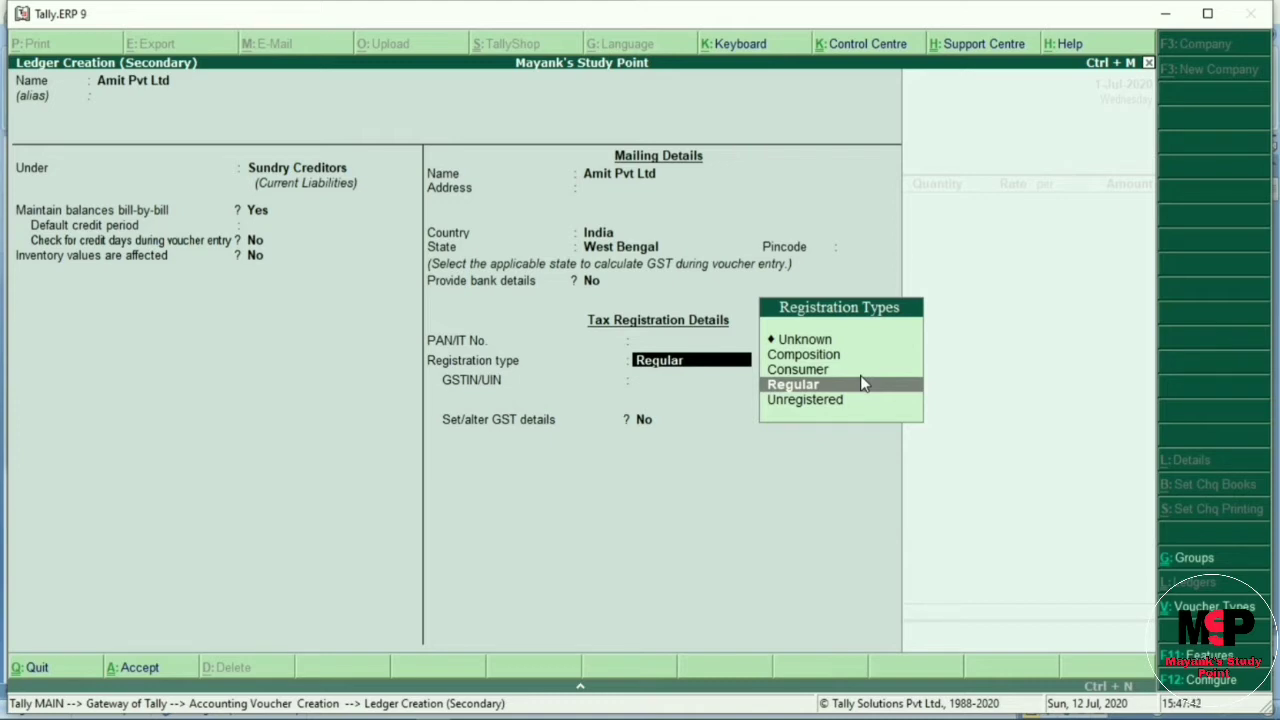
key(Return)
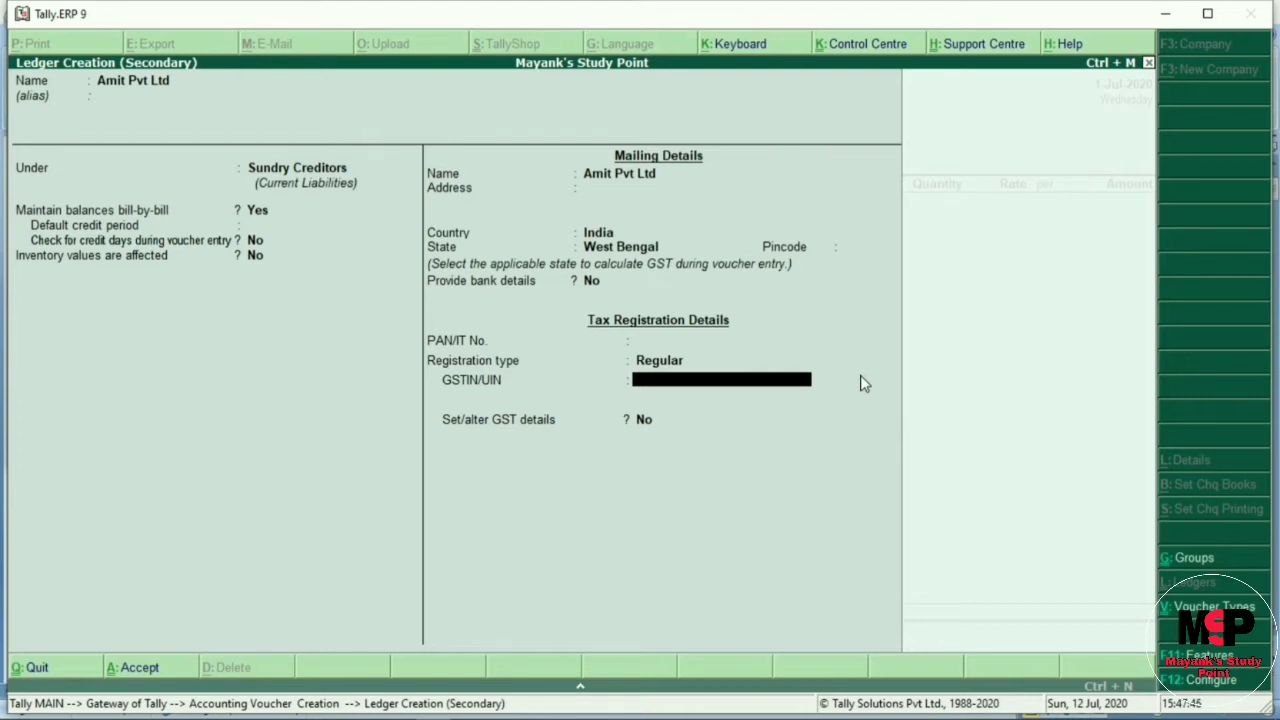
text(KBKHGDSLJKHSLL)
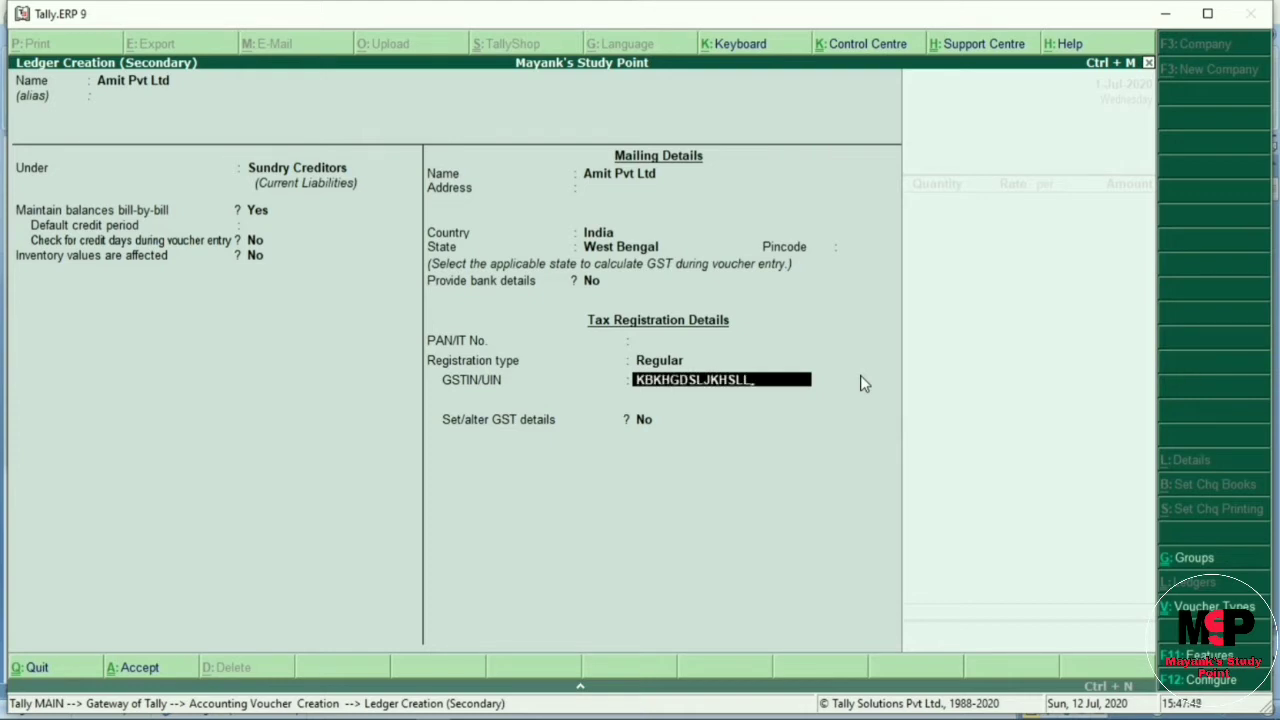
key(Return)
key(Return)
key(Return)
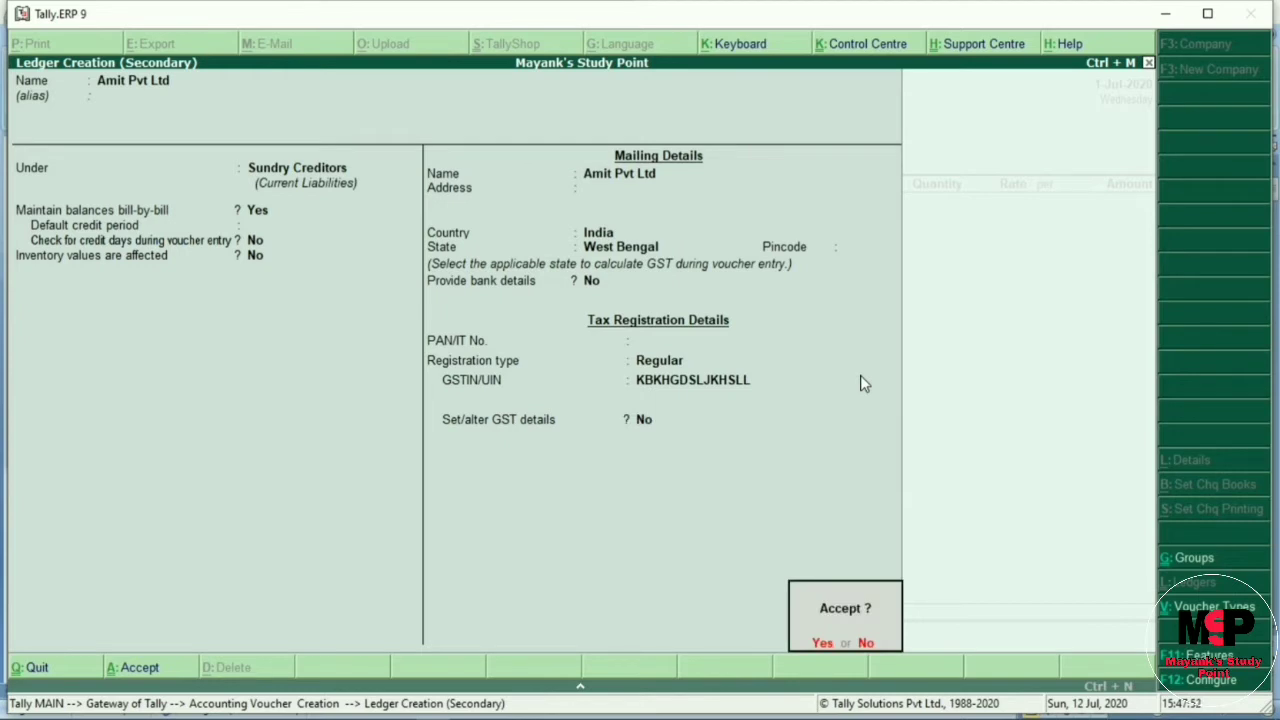
Step: Set Set/alter GST details to Yes, keeping Regular registration, No for territory, e-commerce and deemed exporter, and party type Not Applicable
key(Escape)
text(y)
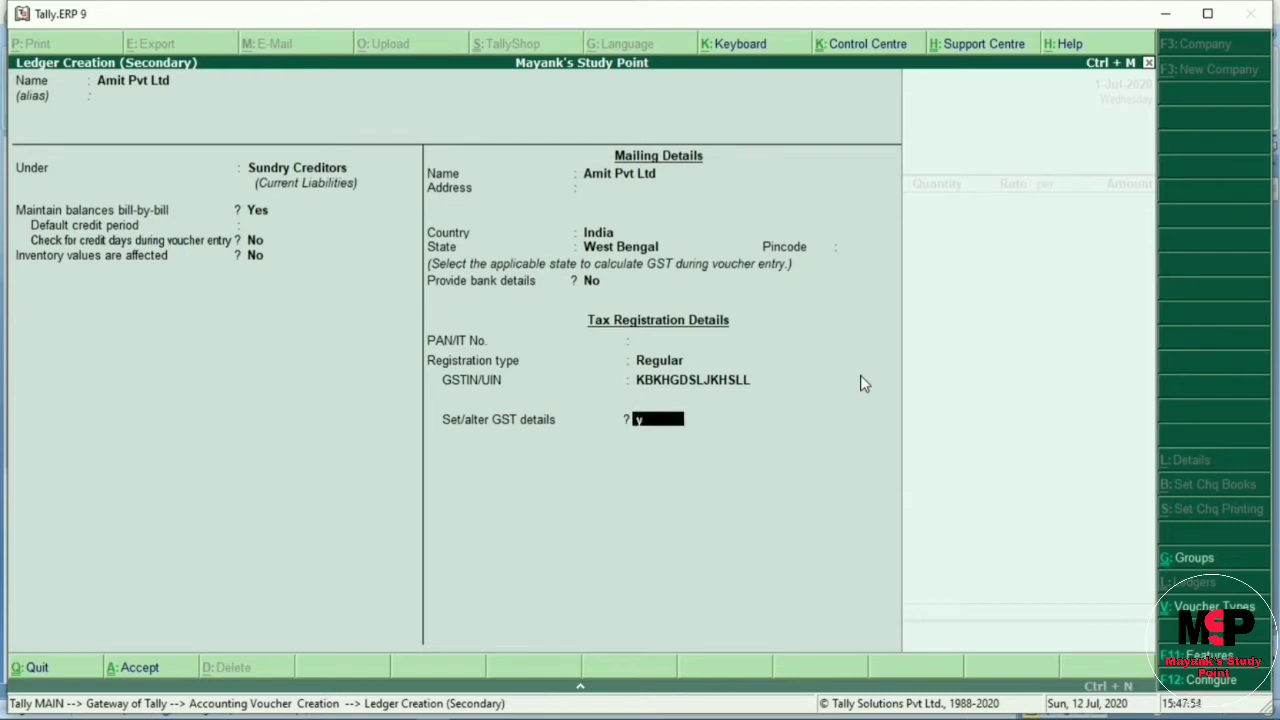
key(Return)
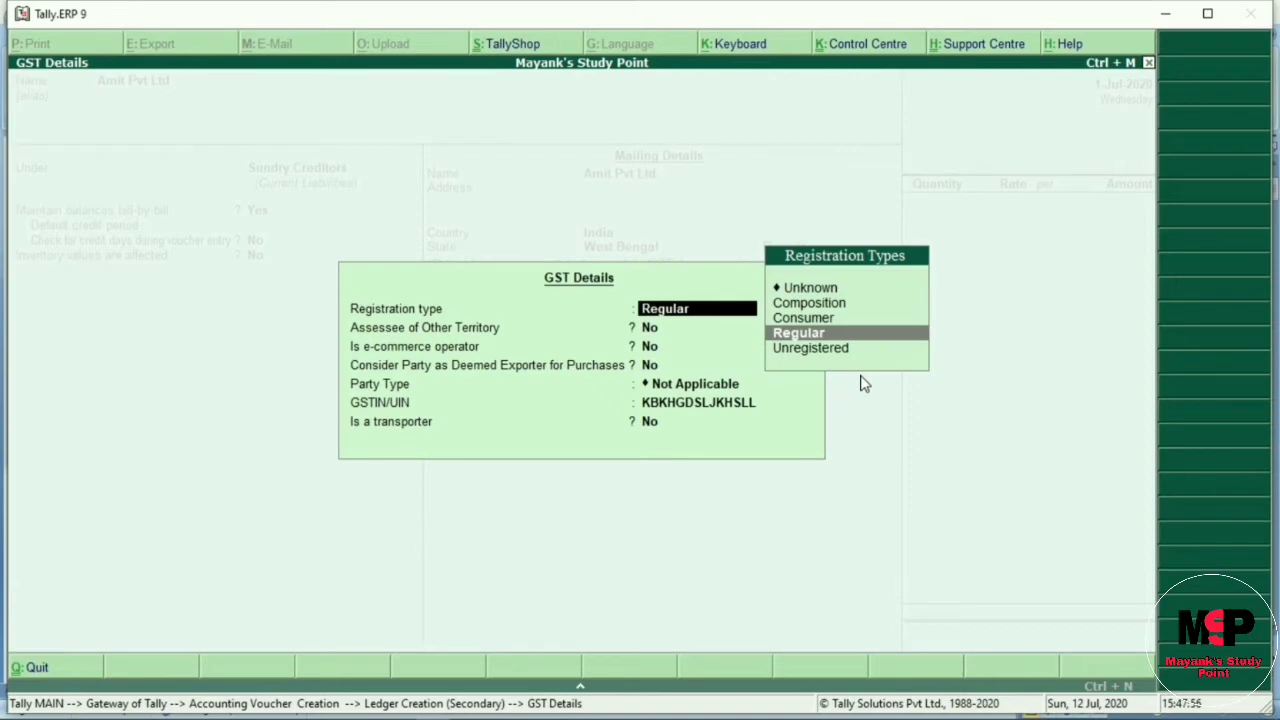
key(Return)
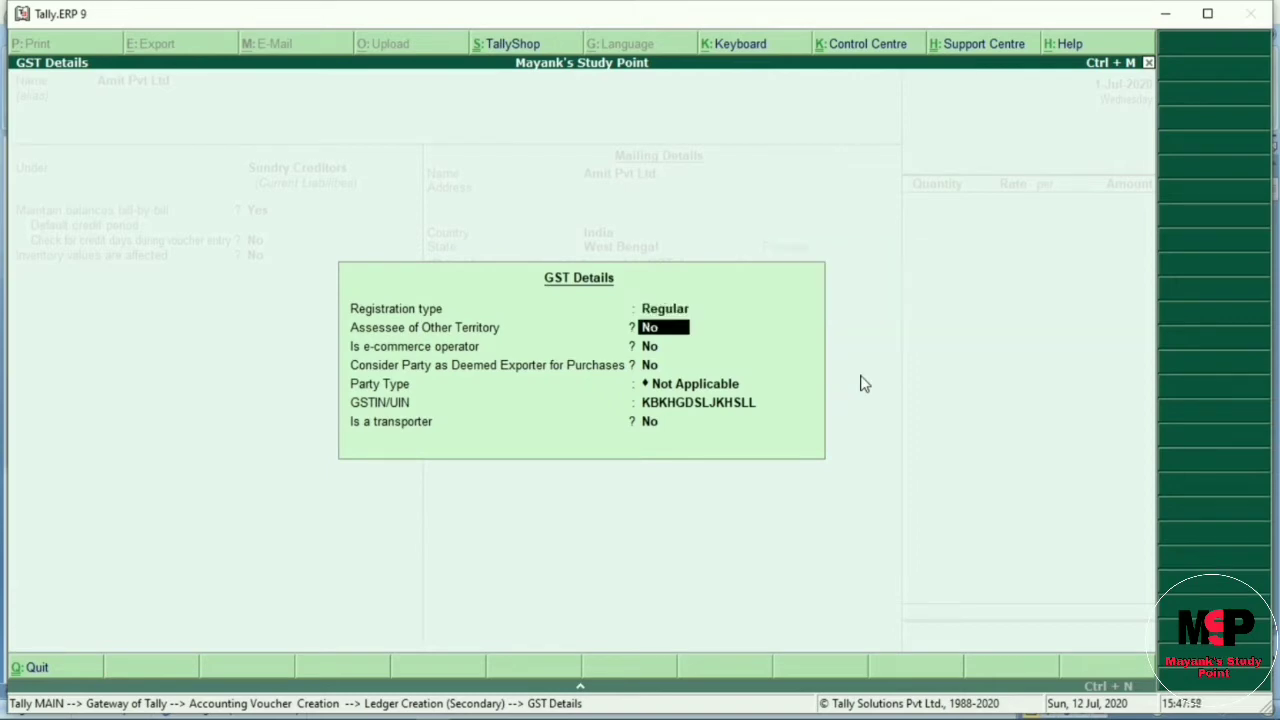
key(Return)
key(Return)
key(Return)
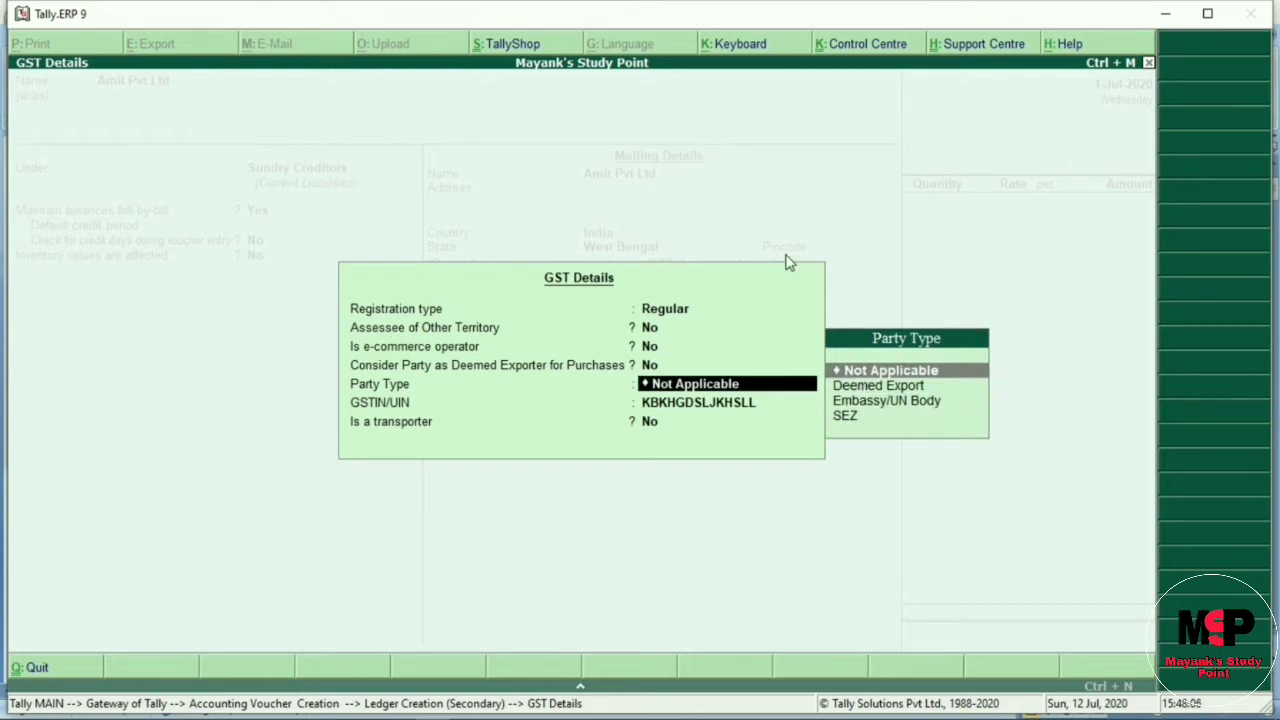
key(Down)
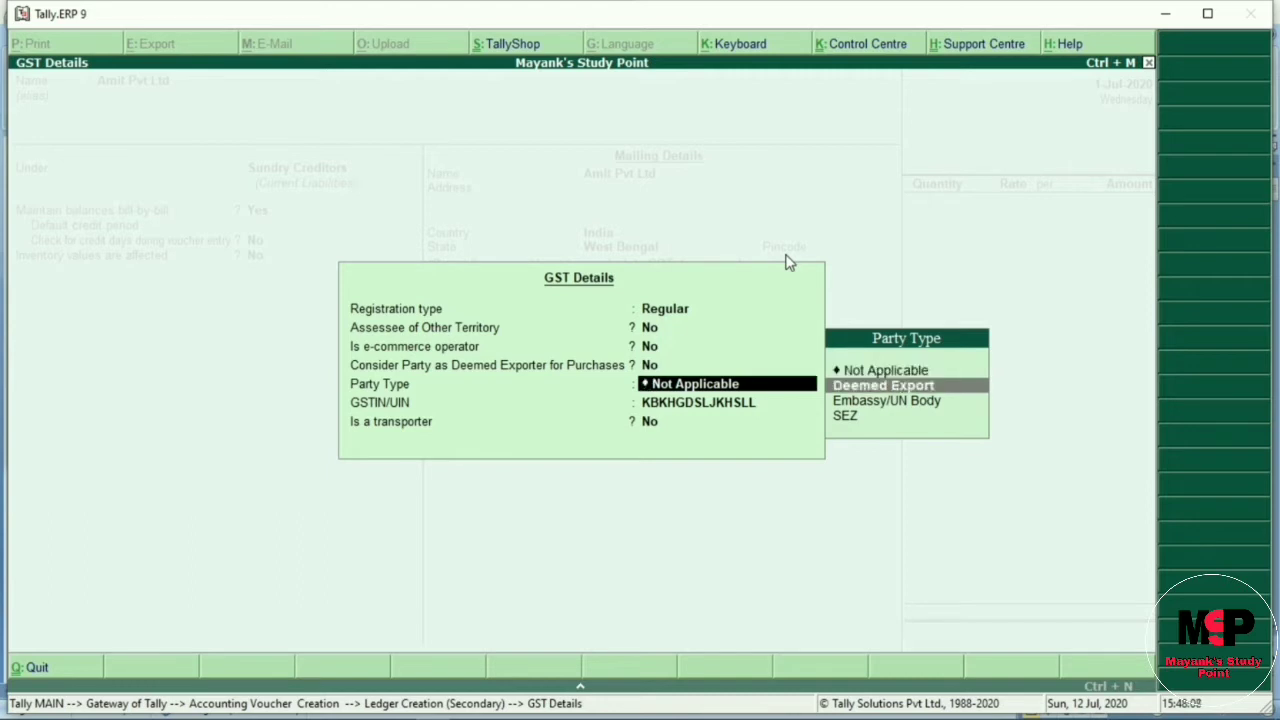
key(Up)
key(Return)
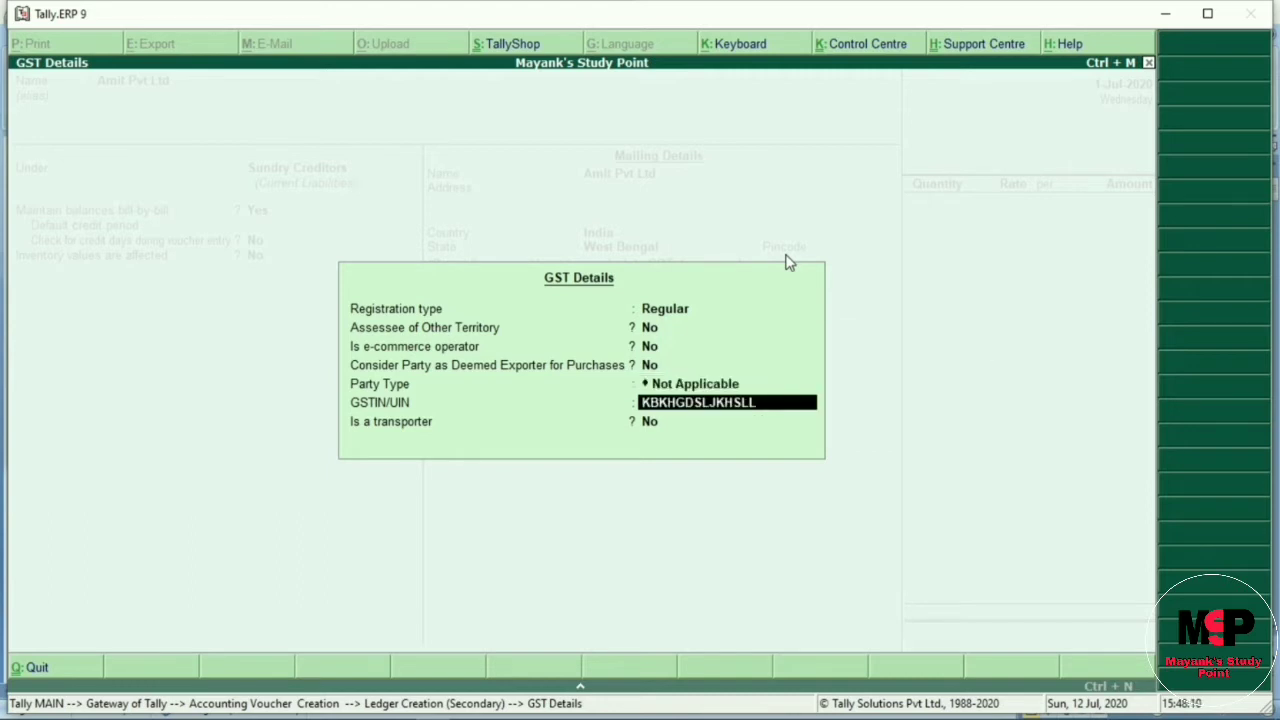
Step: Accept the supplier's GSTIN and No for transporter in the GST details, and save the Amit Pvt Ltd ledger
key(Return)
key(Return)
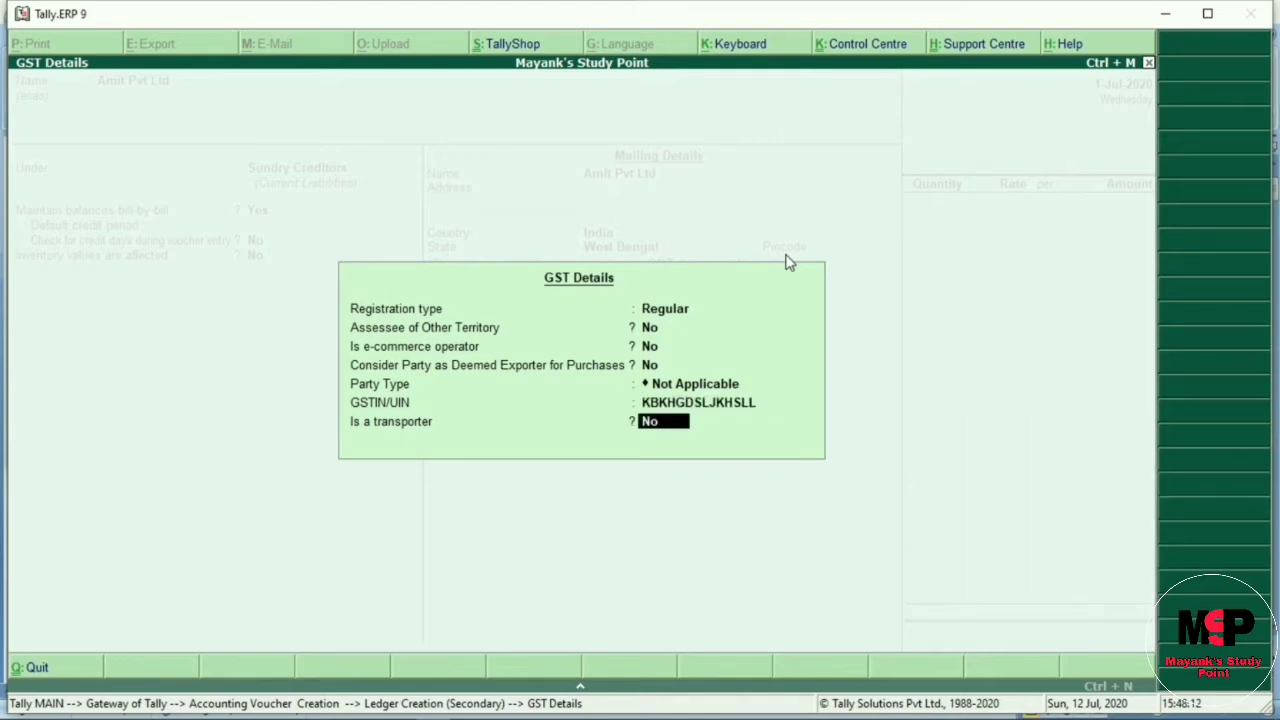
key(Return)
key(Return)
key(Return)
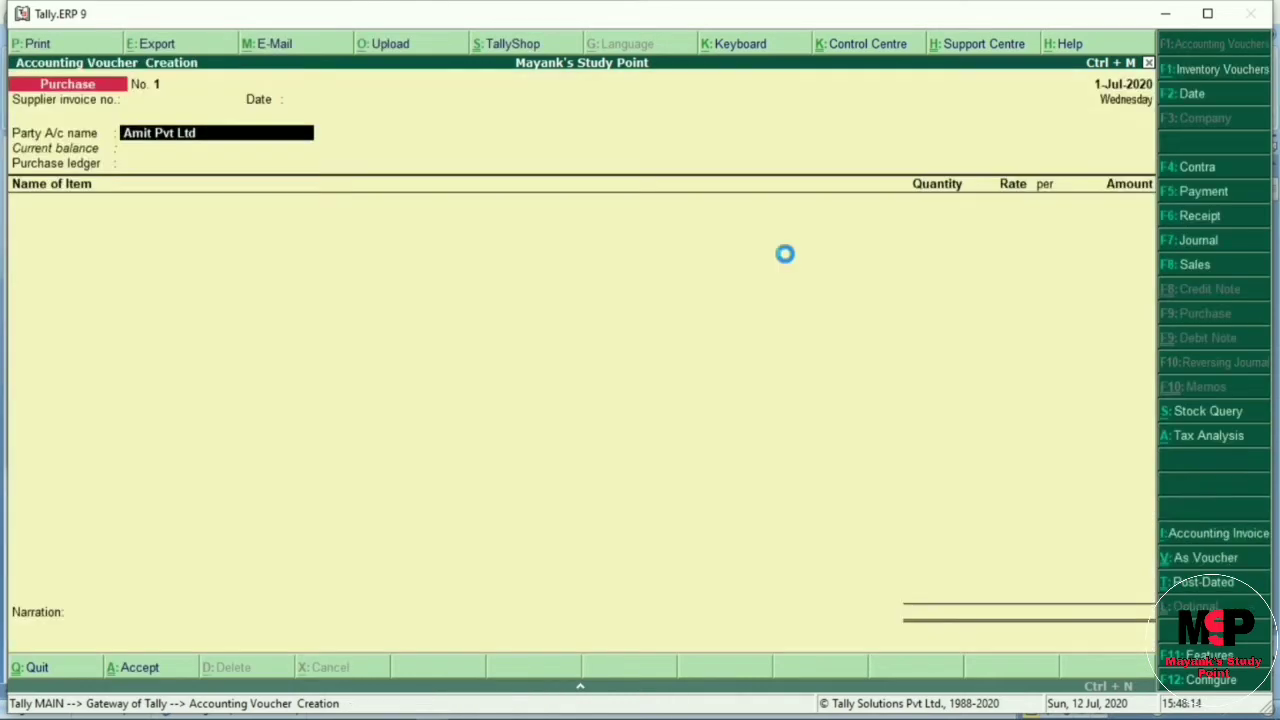
Step: Enter the supplier's address in the voucher's party details, leaving other references blank and keeping India, West Bengal and the GSTIN
key(Return)
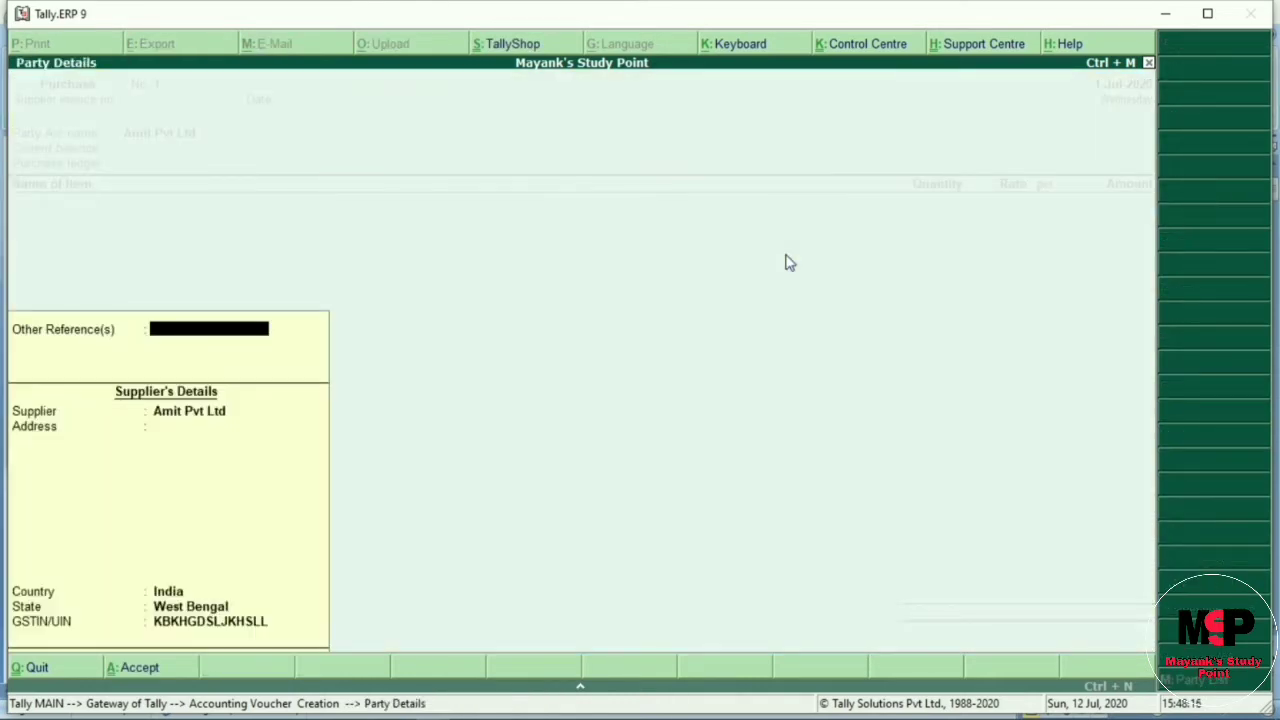
key(Return)
key(Return)
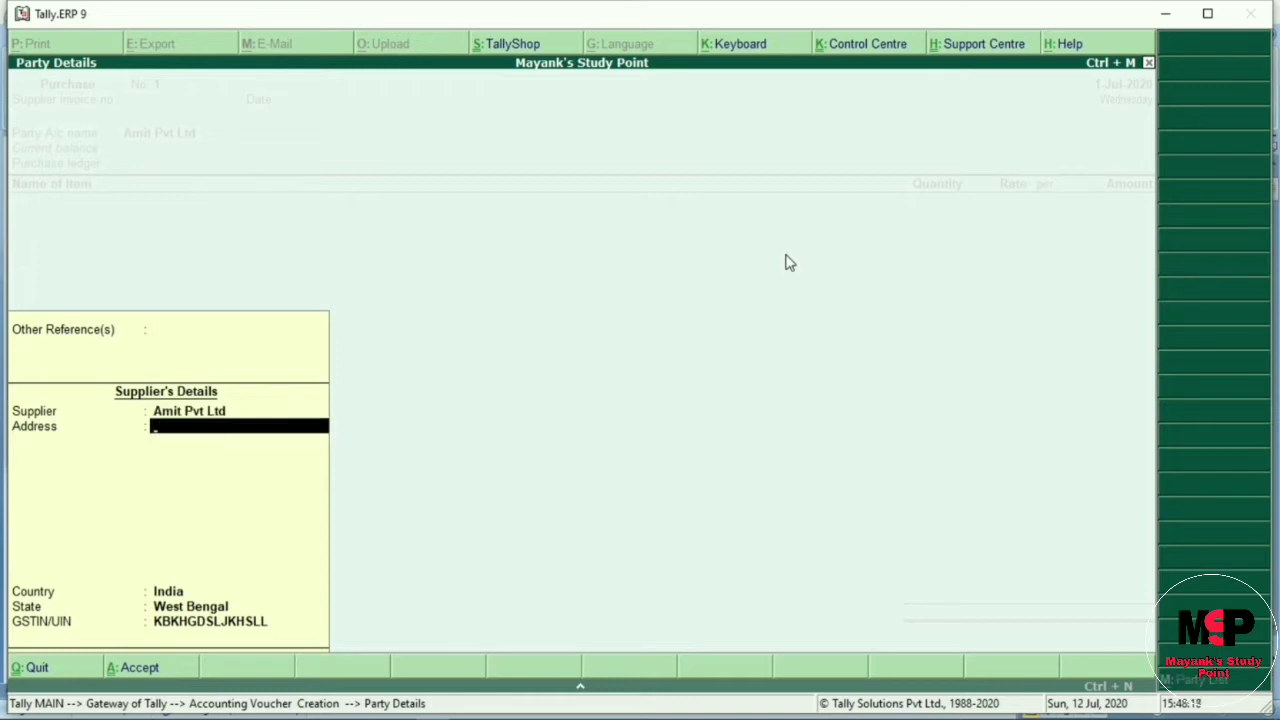
text(Panagarh Baza)
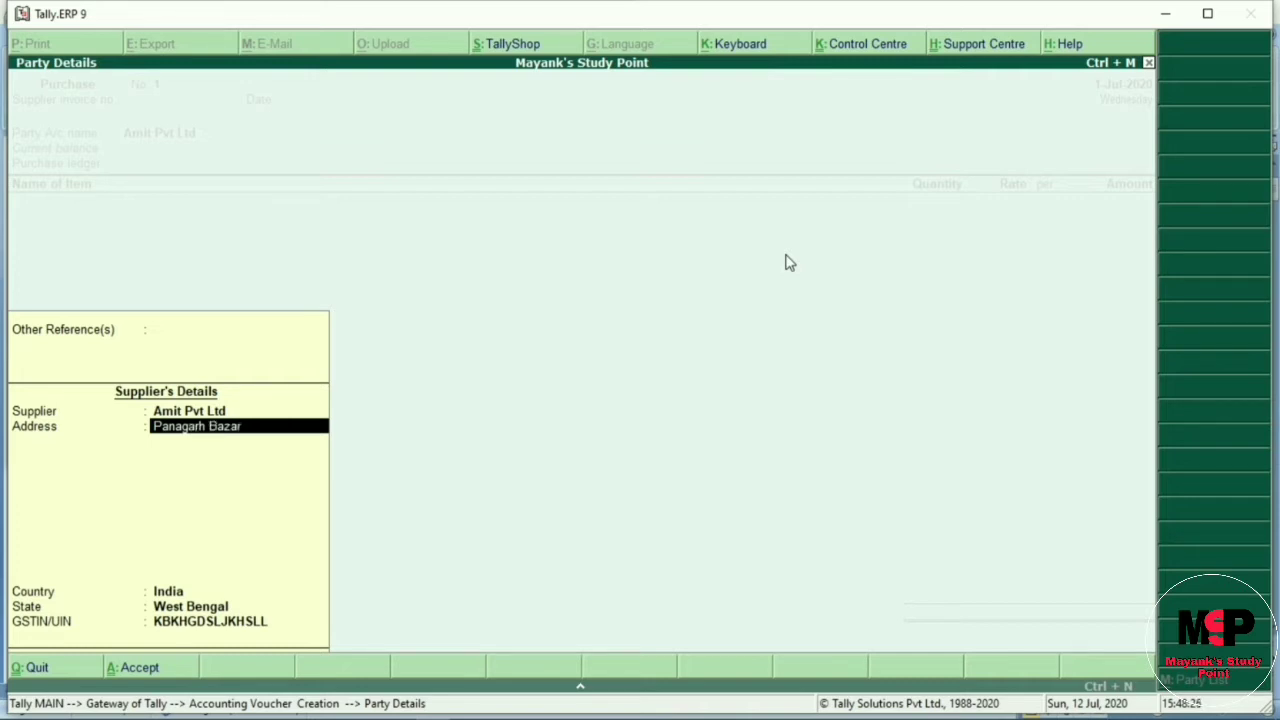
text(r)
key(Return)
key(Return)
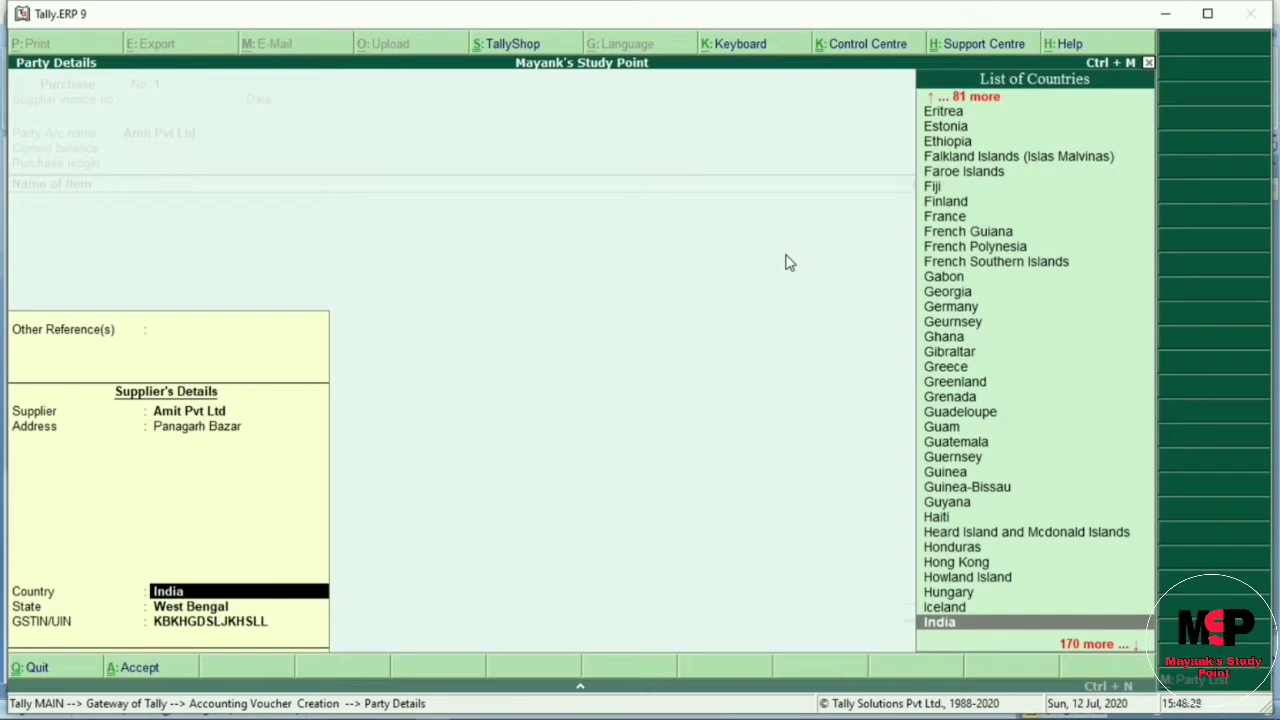
key(Return)
key(Return)
key(Return)
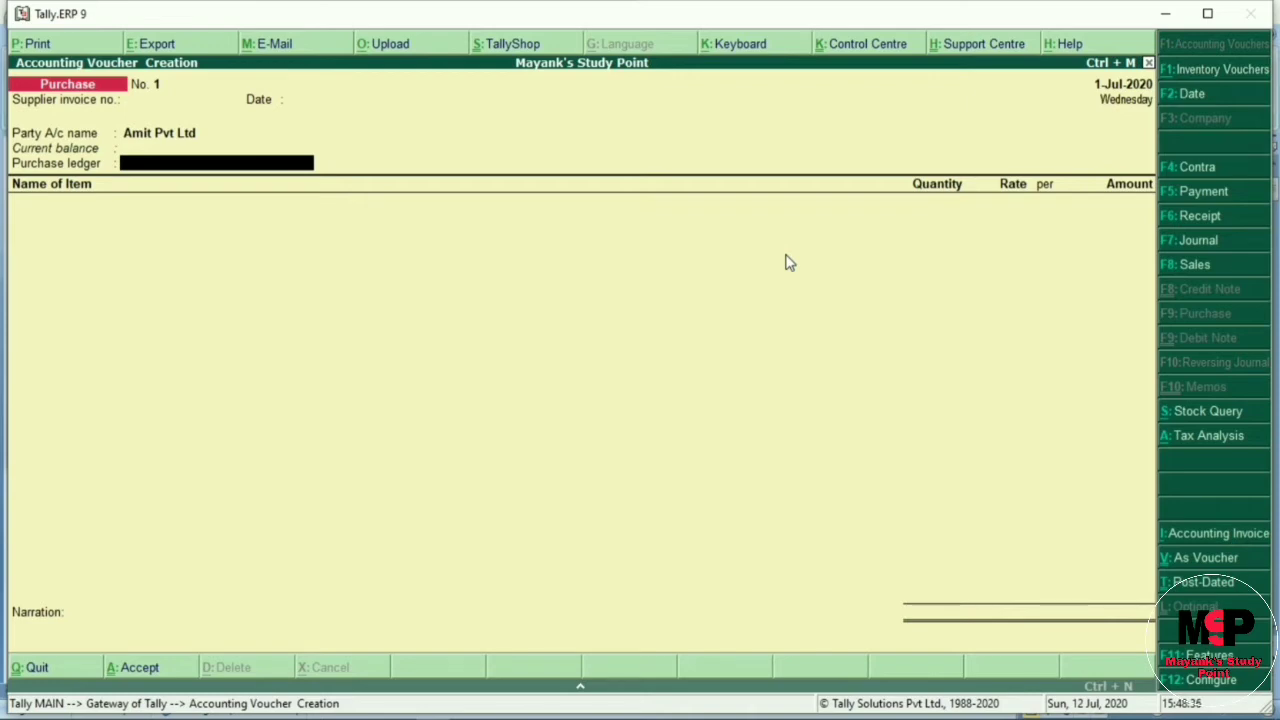
Step: Start a new purchase ledger named Purchase A/c under Purchase Accounts from within the voucher
key(alt+c)
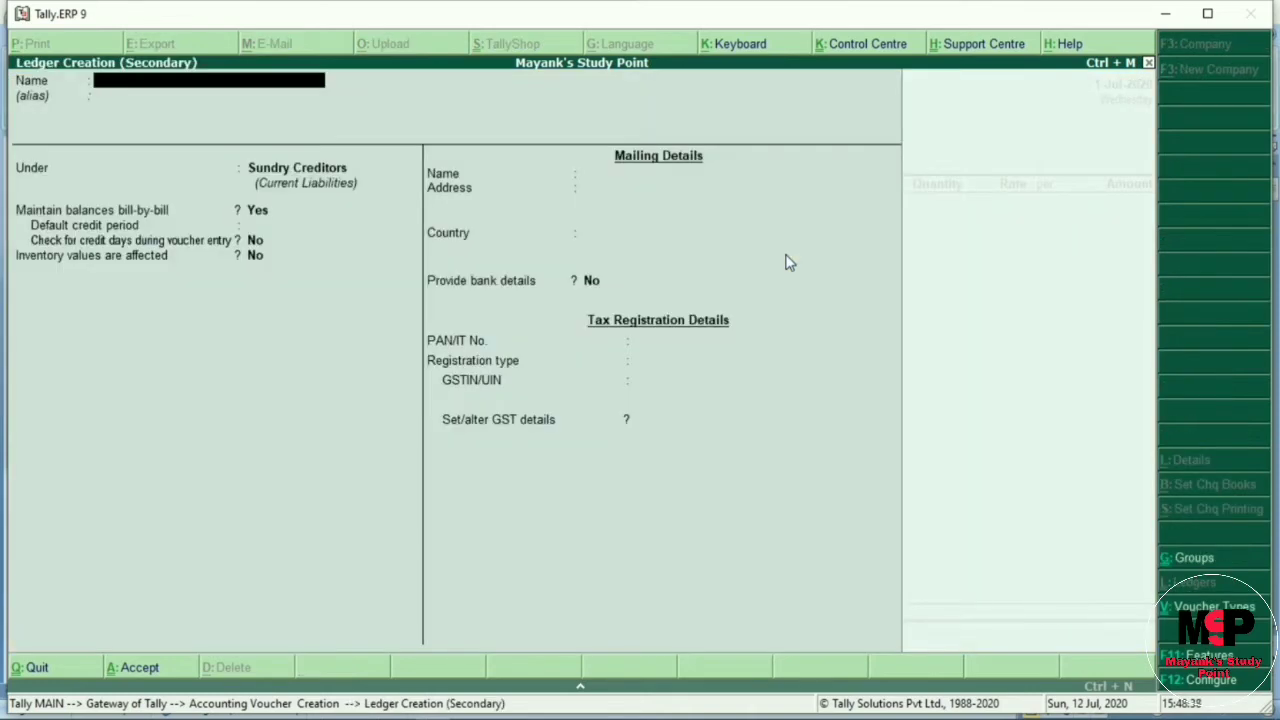
text(Purchase A/c)
key(Return)
key(Return)
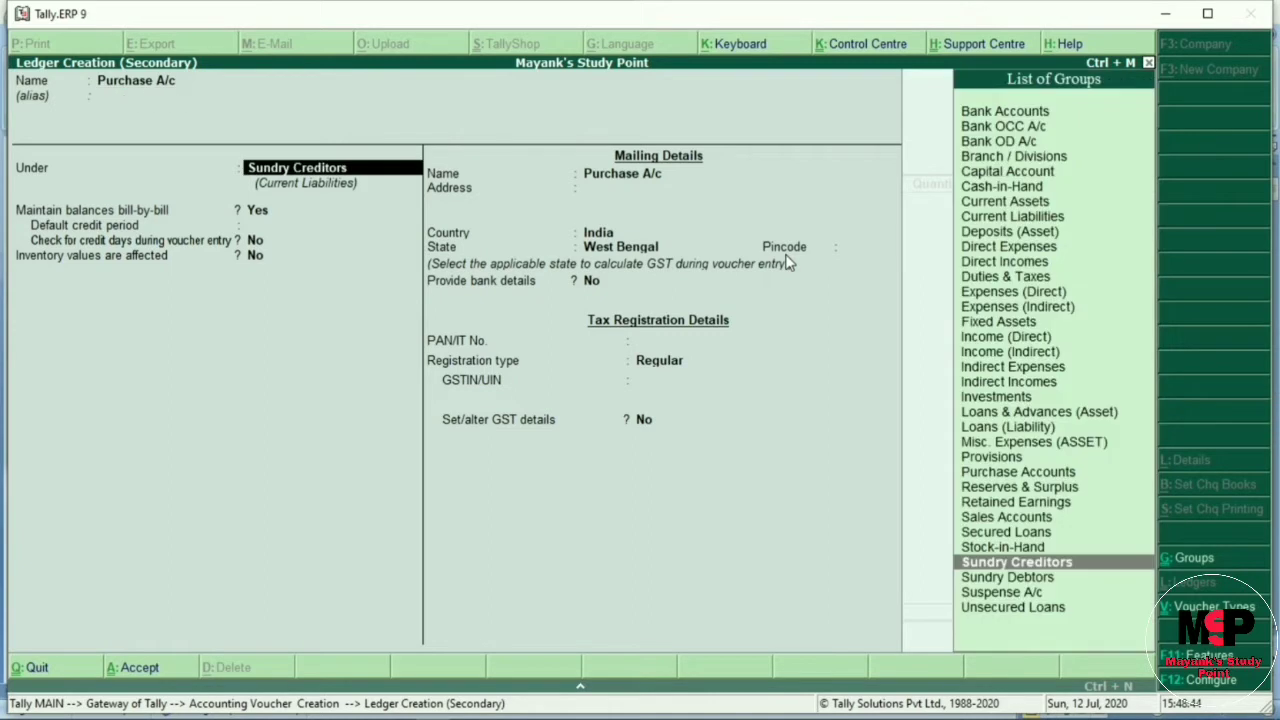
text(Pu)
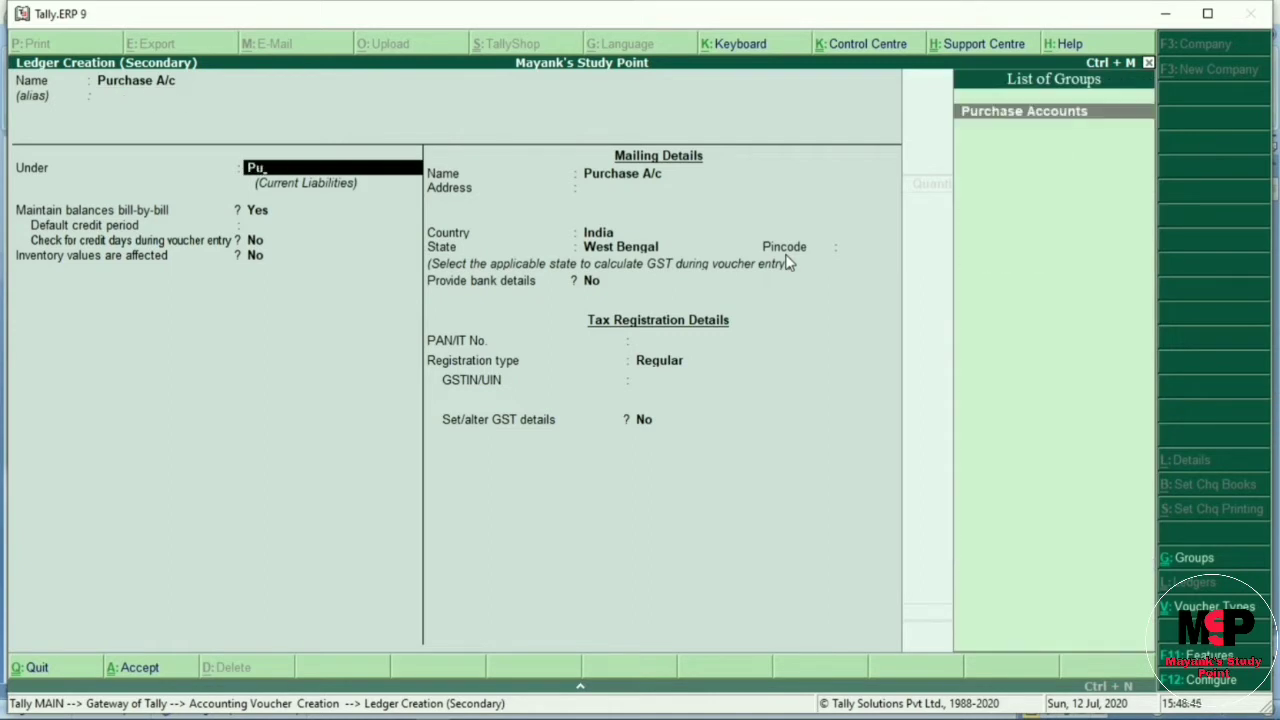
key(Return)
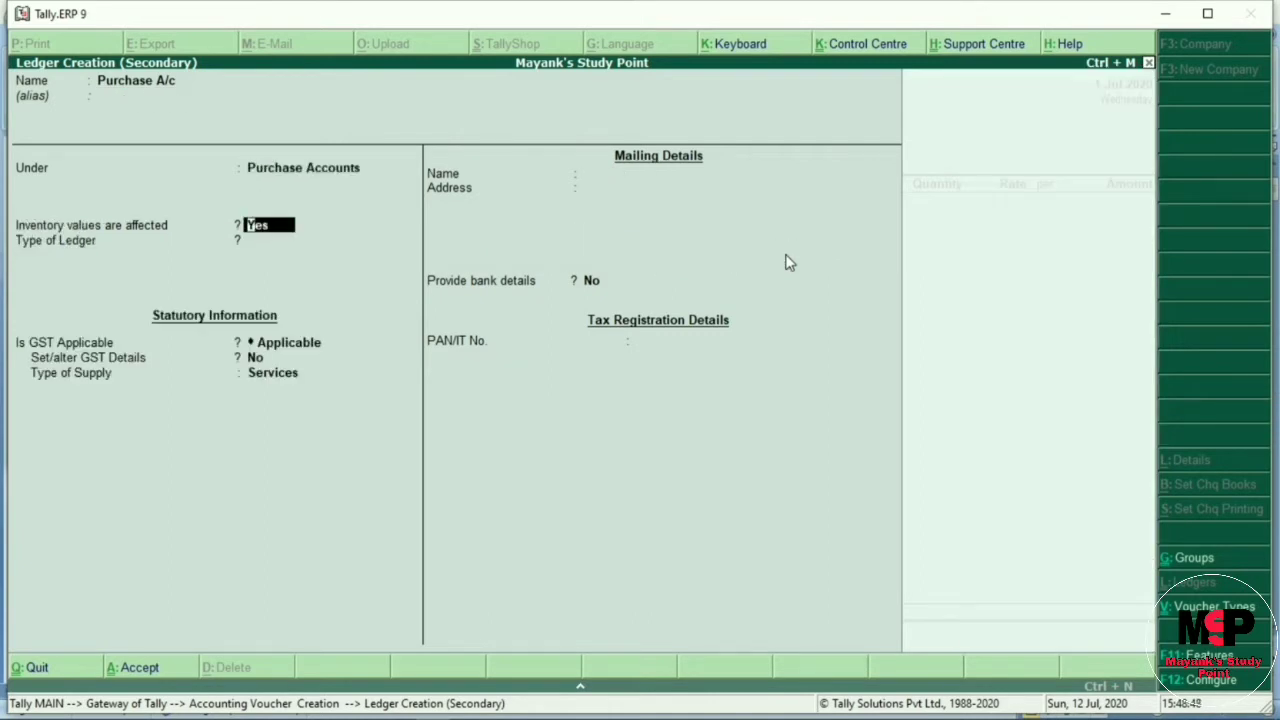
Step: Keep inventory values affected and GST applicable for Purchase A/c, set its type of supply to Goods, and save the ledger
key(Return)
key(Return)
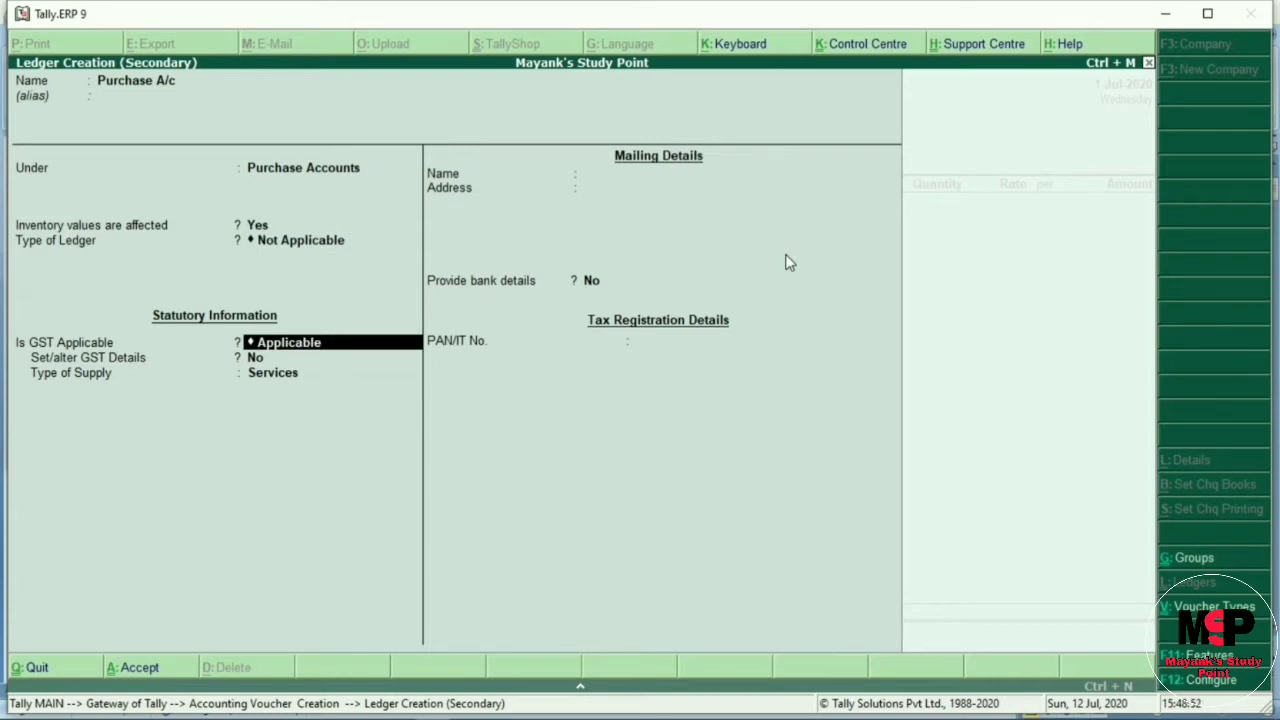
key(Return)
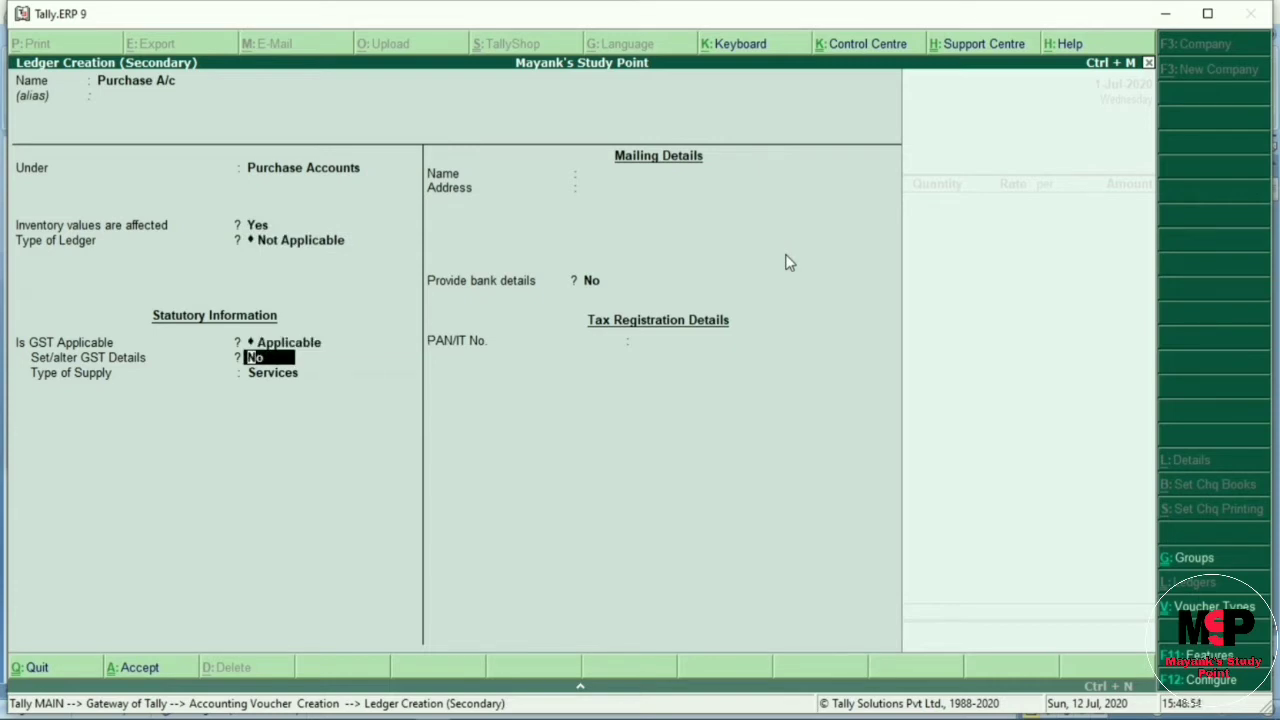
key(Return)
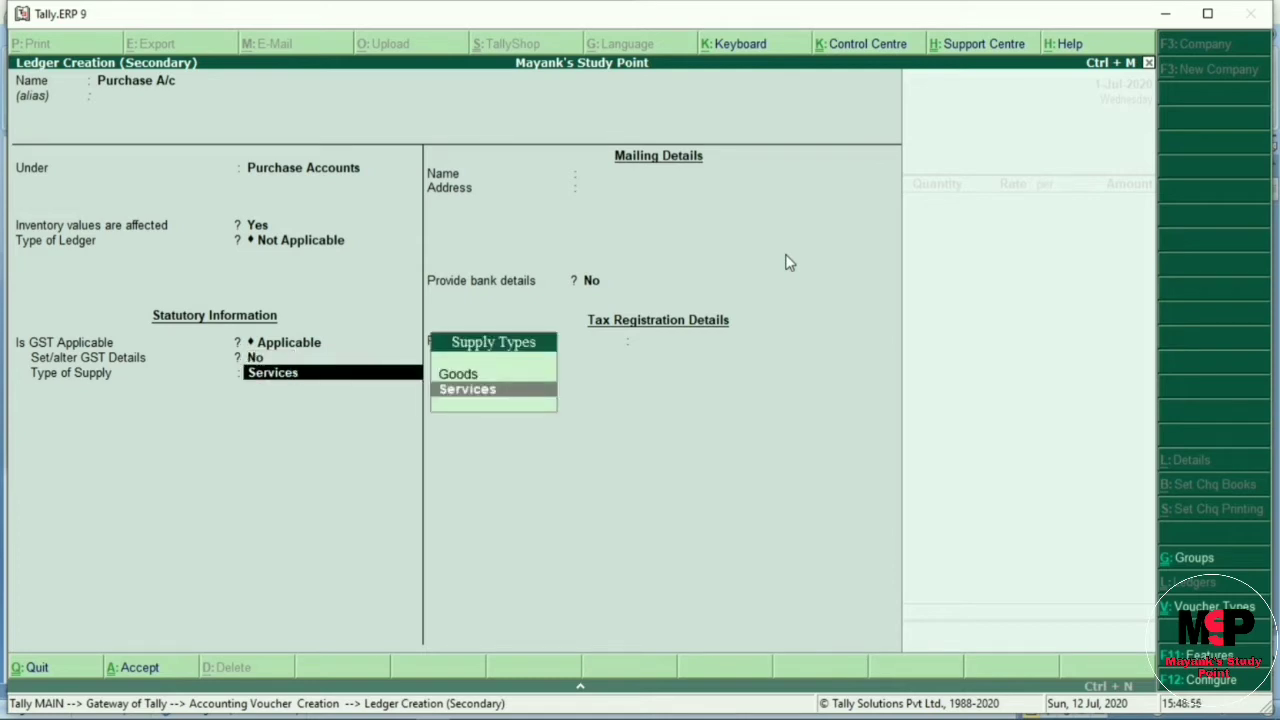
key(Up)
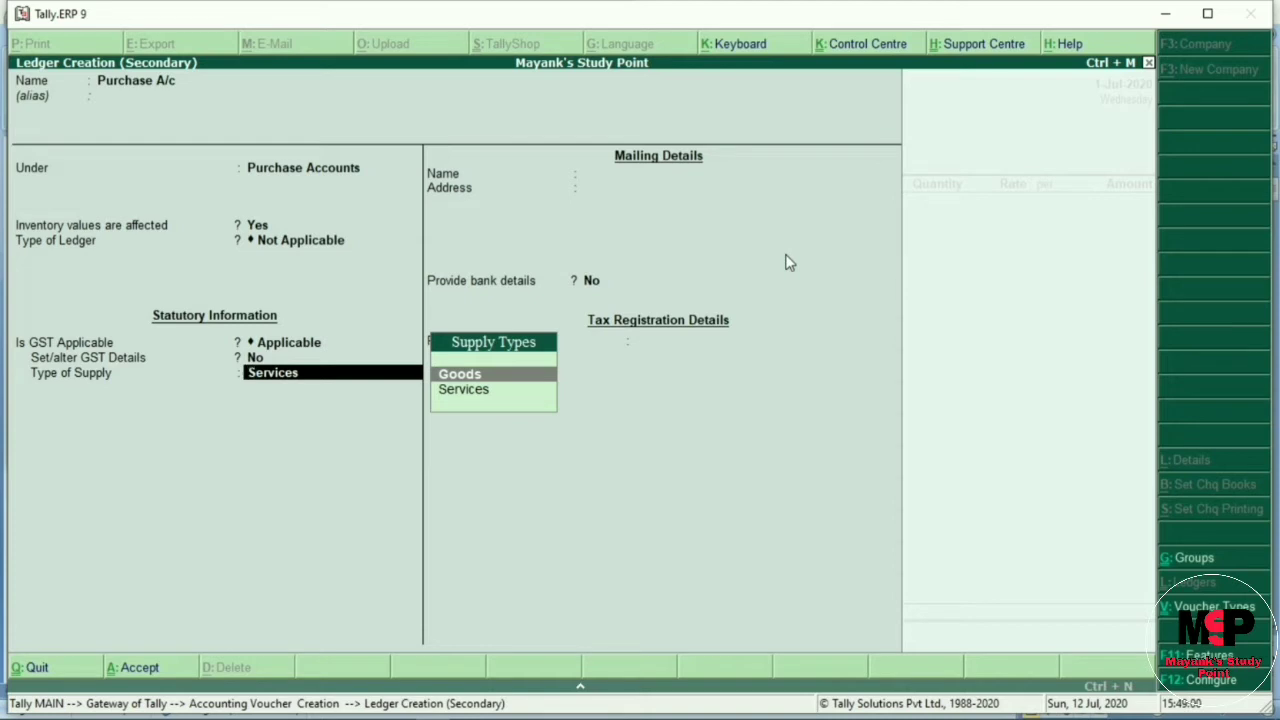
key(Return)
key(Return)
key(Return)
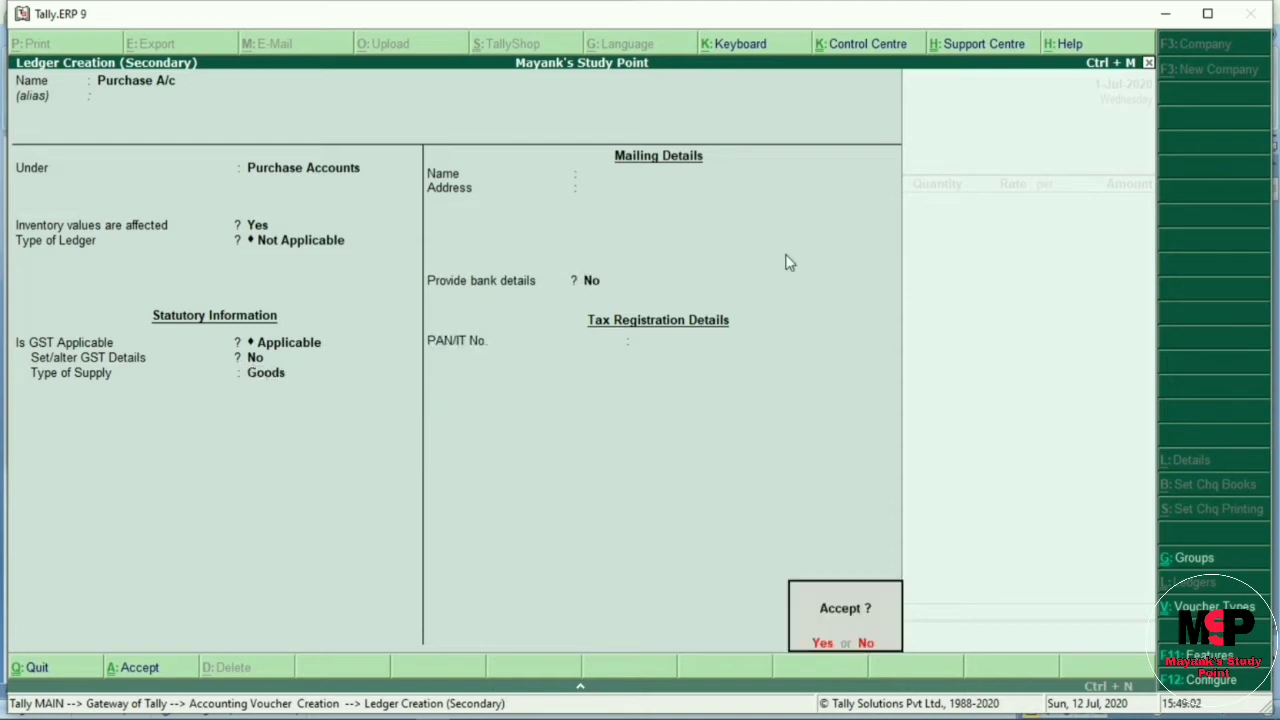
key(Return)
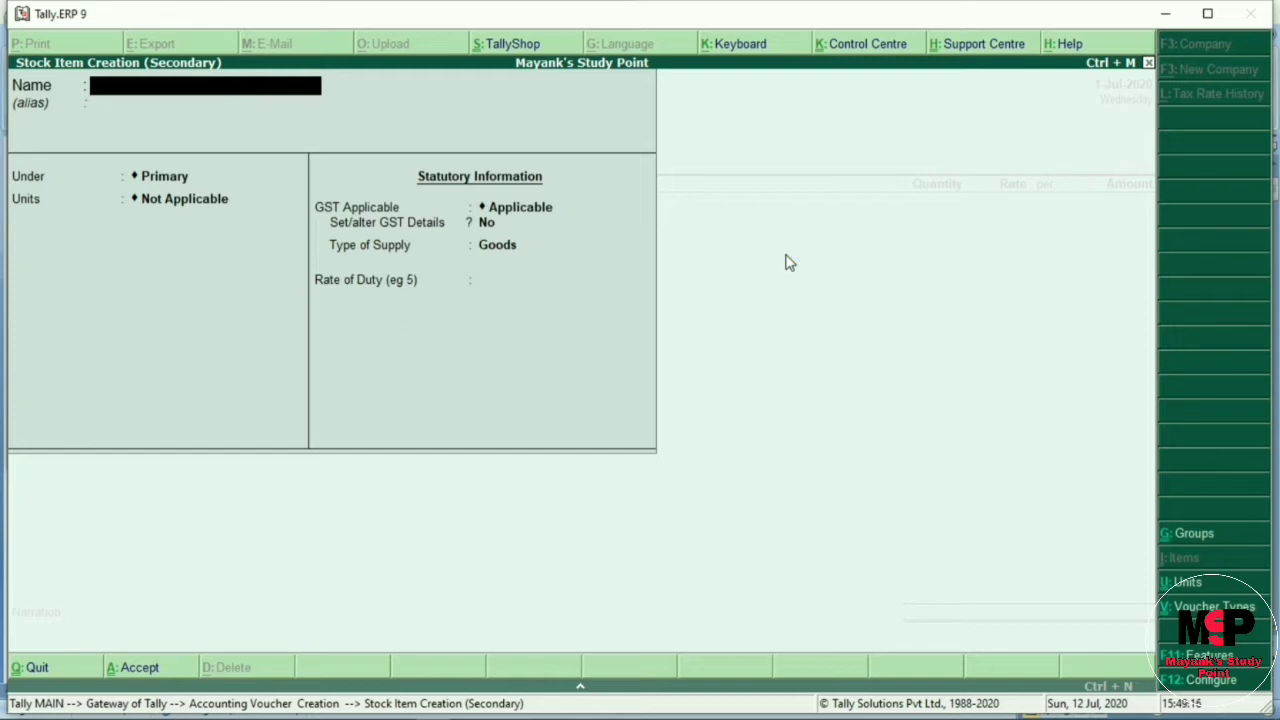
Step: Name the new stock item Iball Speaker and leave its alias blank
text(Iball Speaker)
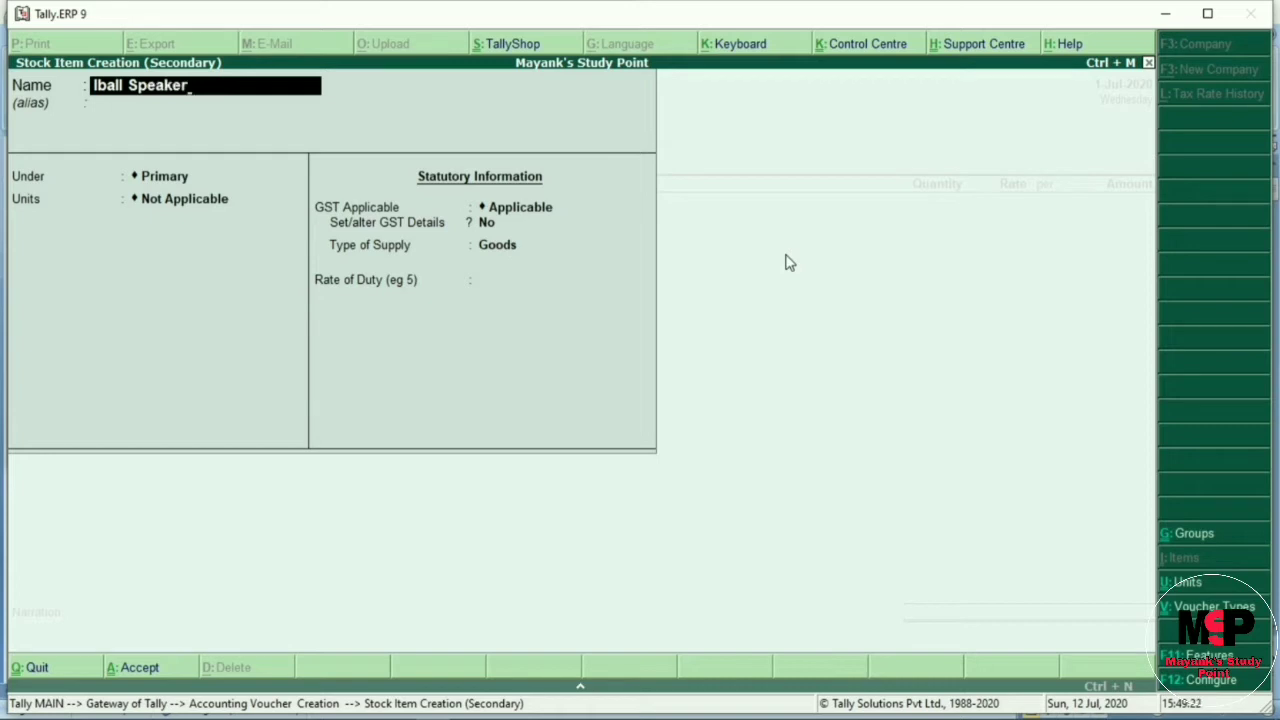
key(Return)
key(Return)
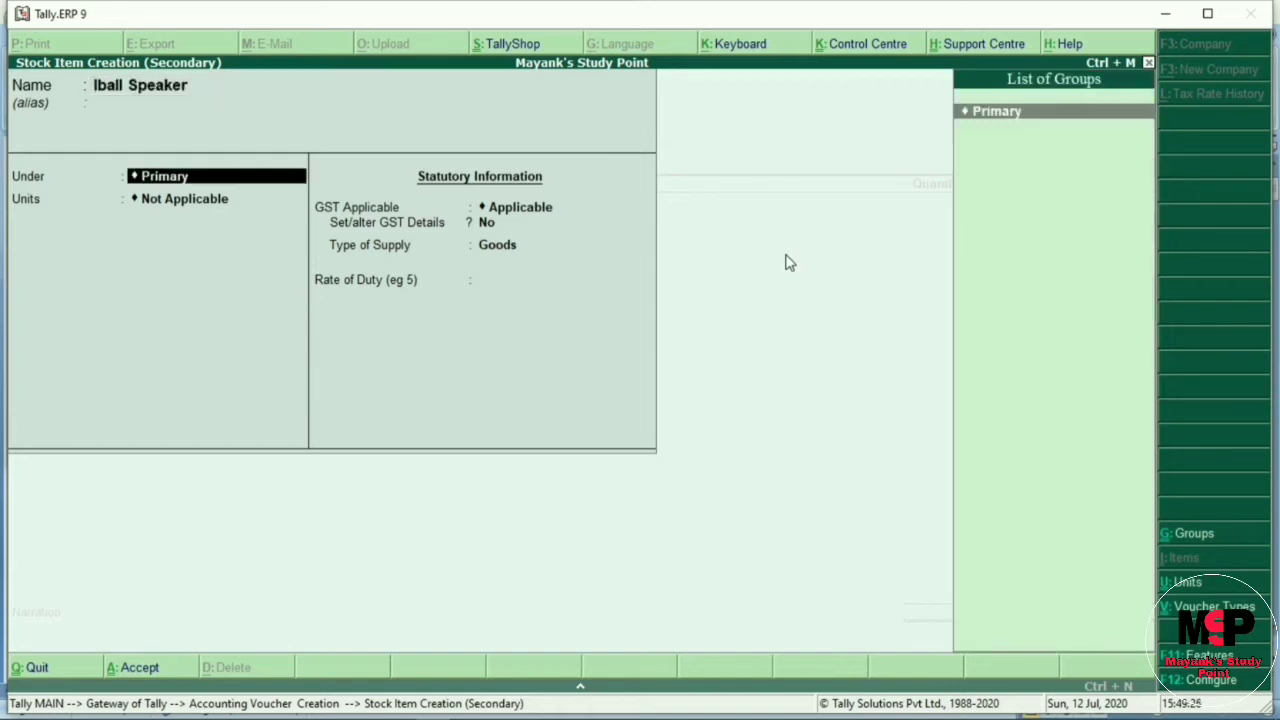
Step: Create a new stock group named Spreaker under Primary from within the stock item, leaving the alias blank
key(alt+c)
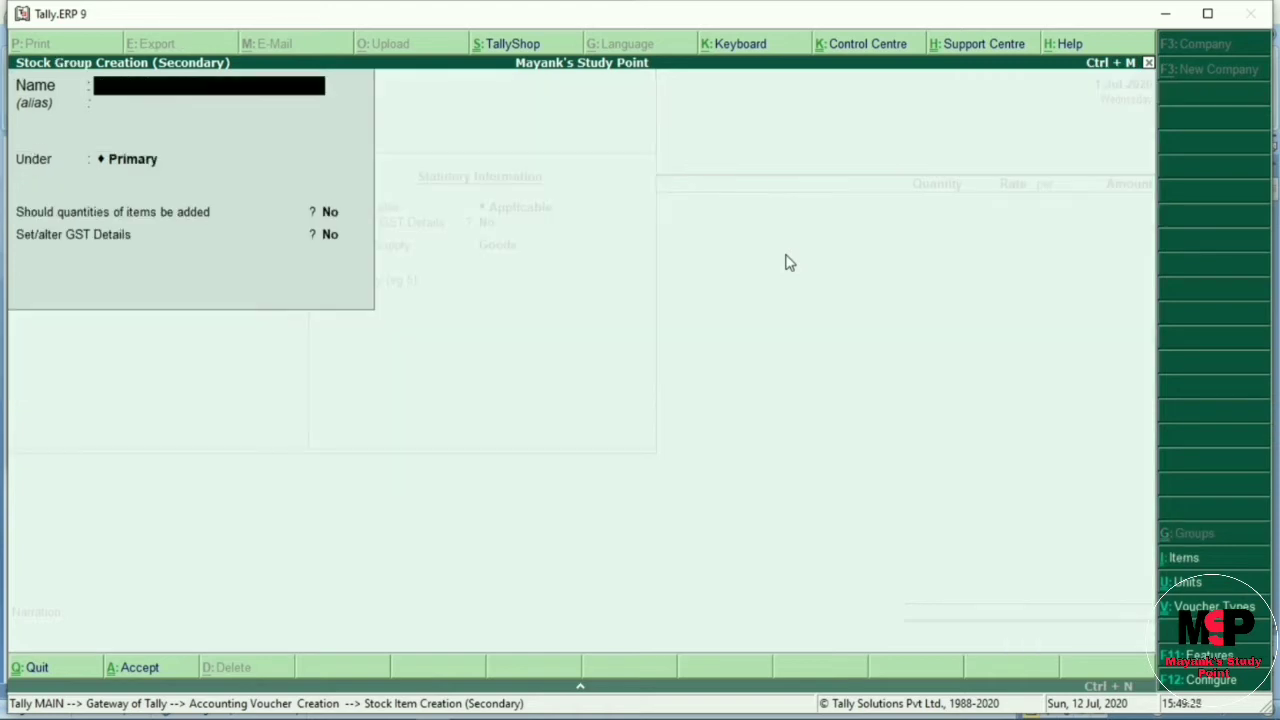
text(Sp)
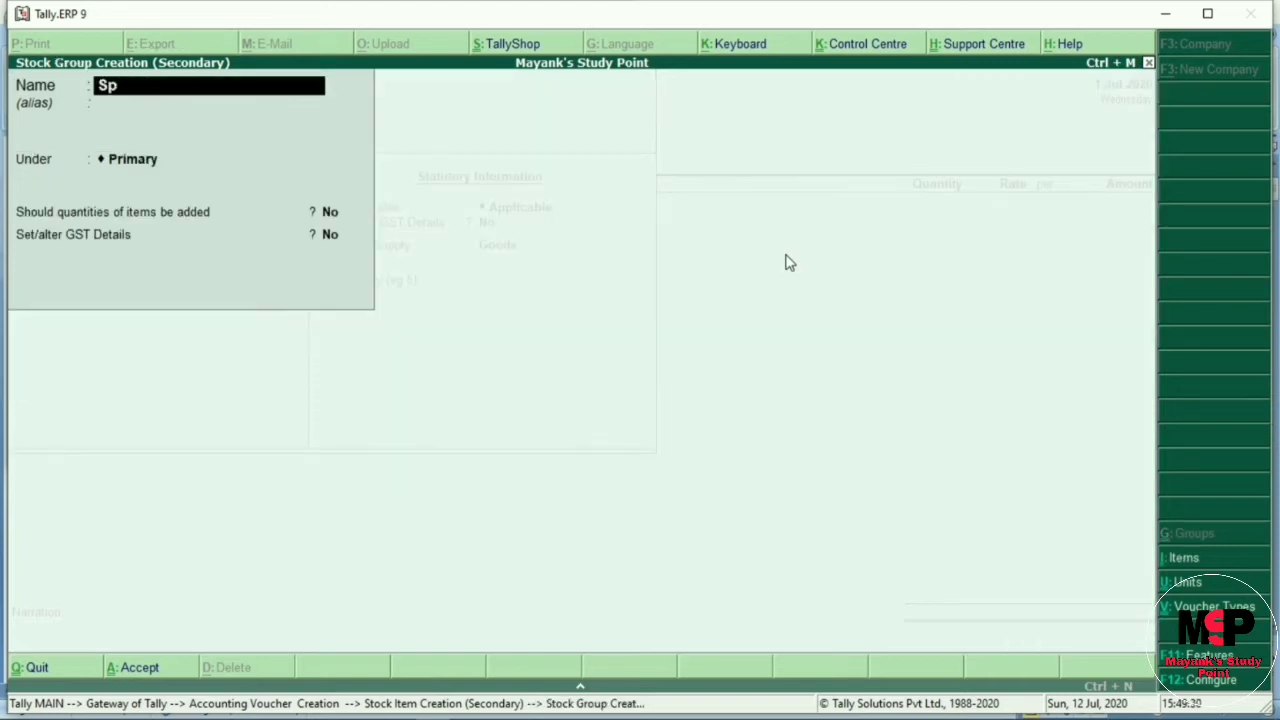
text(reaker)
key(Return)
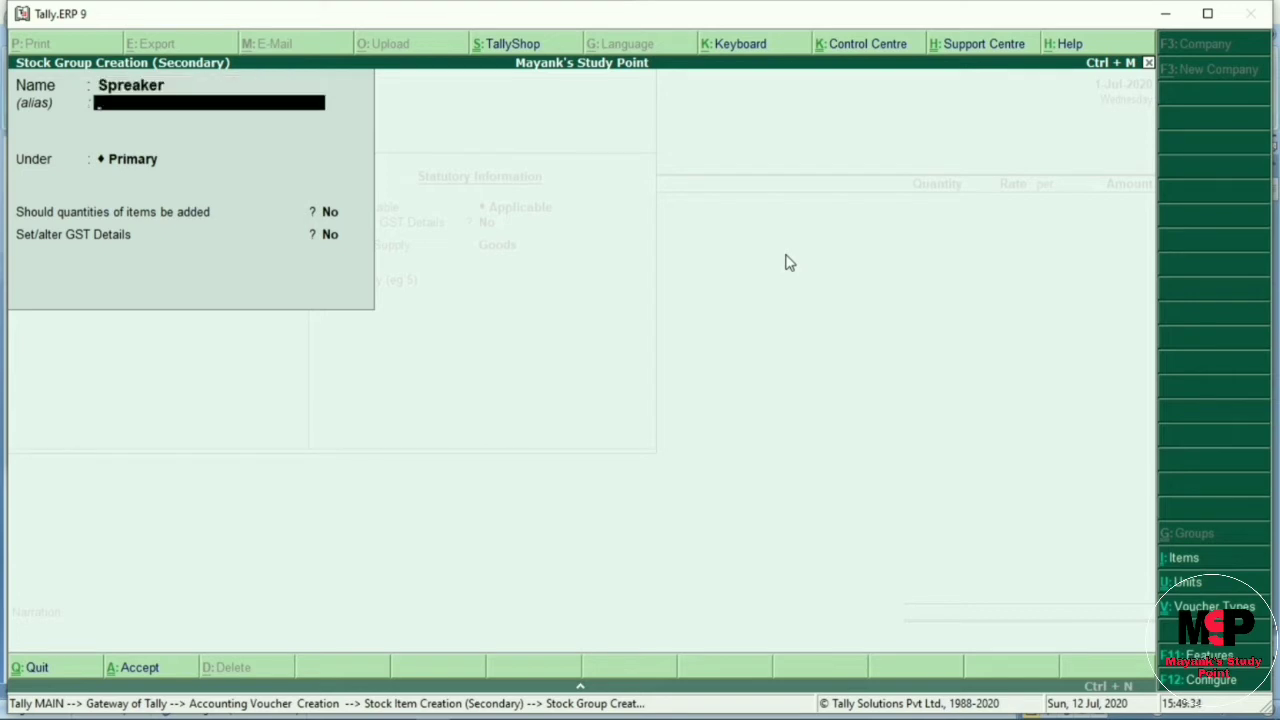
key(Return)
key(Return)
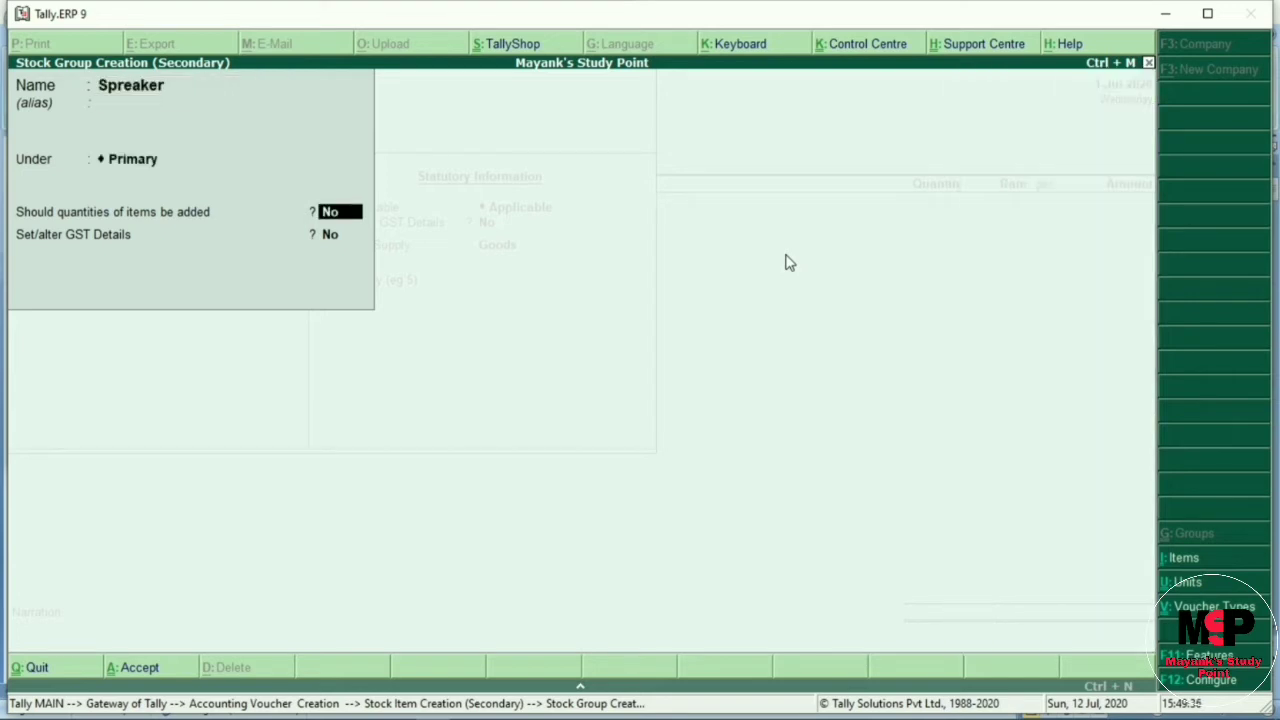
key(BackSpace)
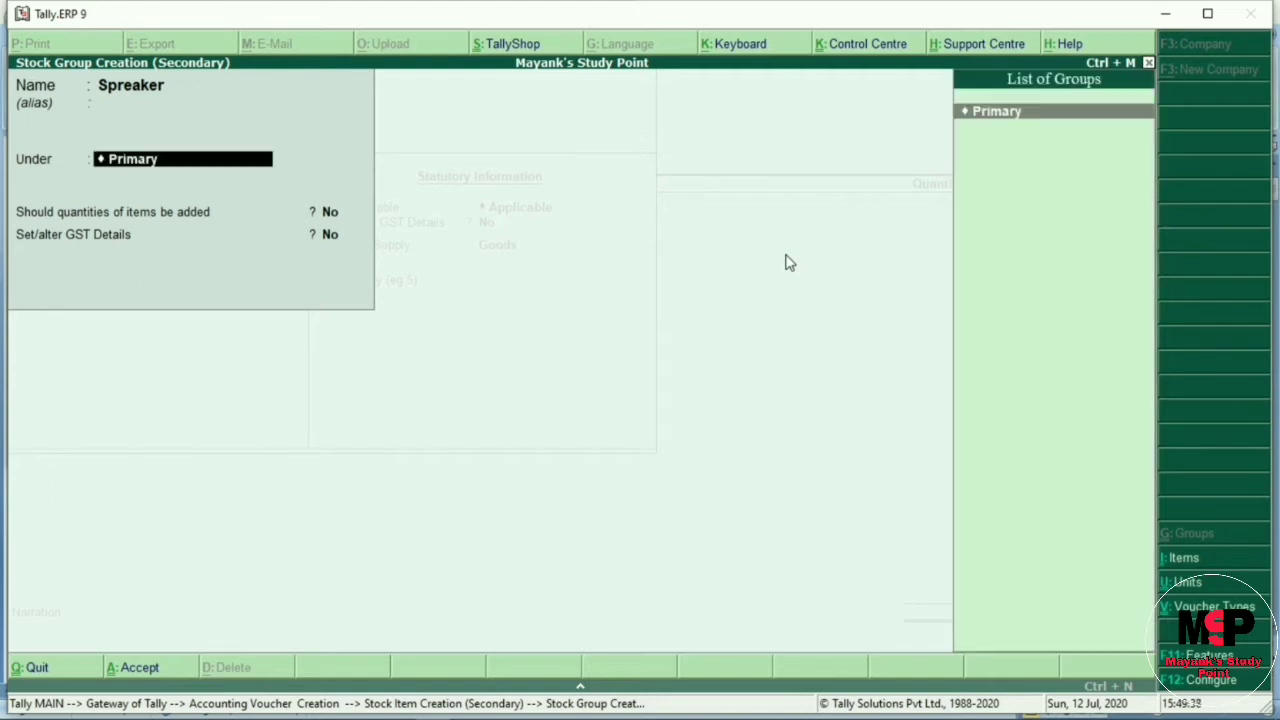
key(BackSpace)
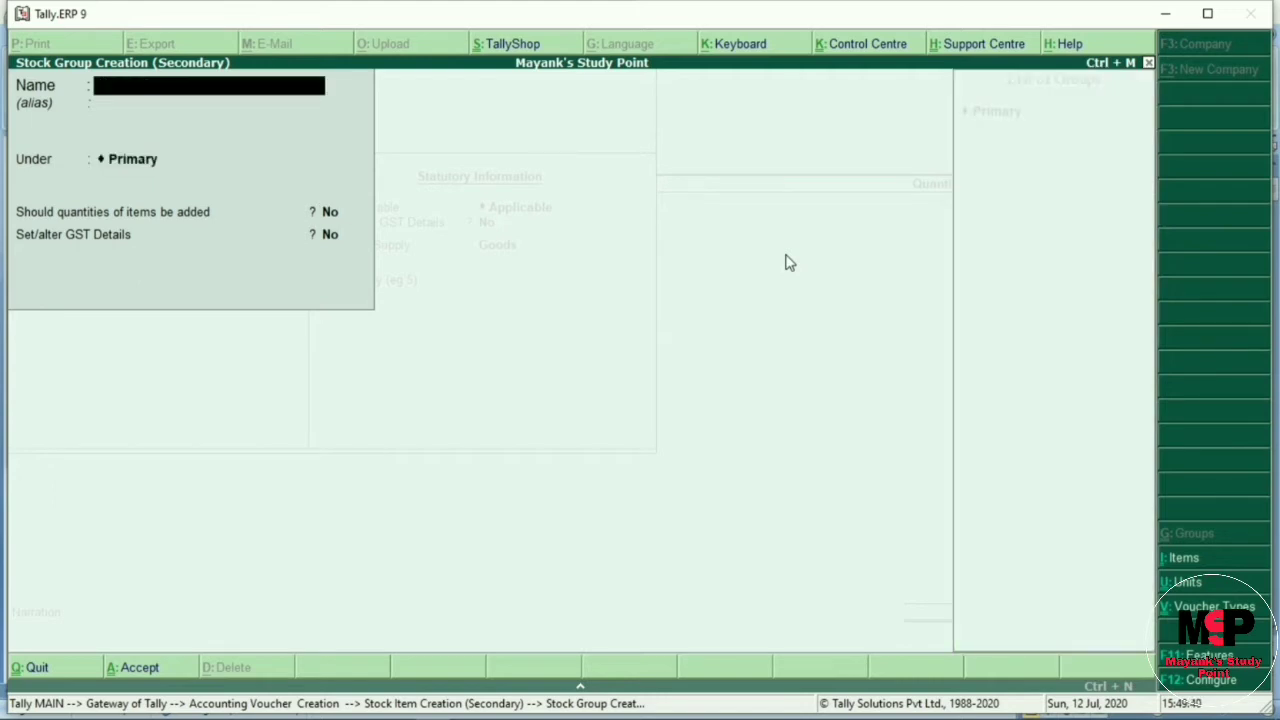
key(Escape)
key(Escape)
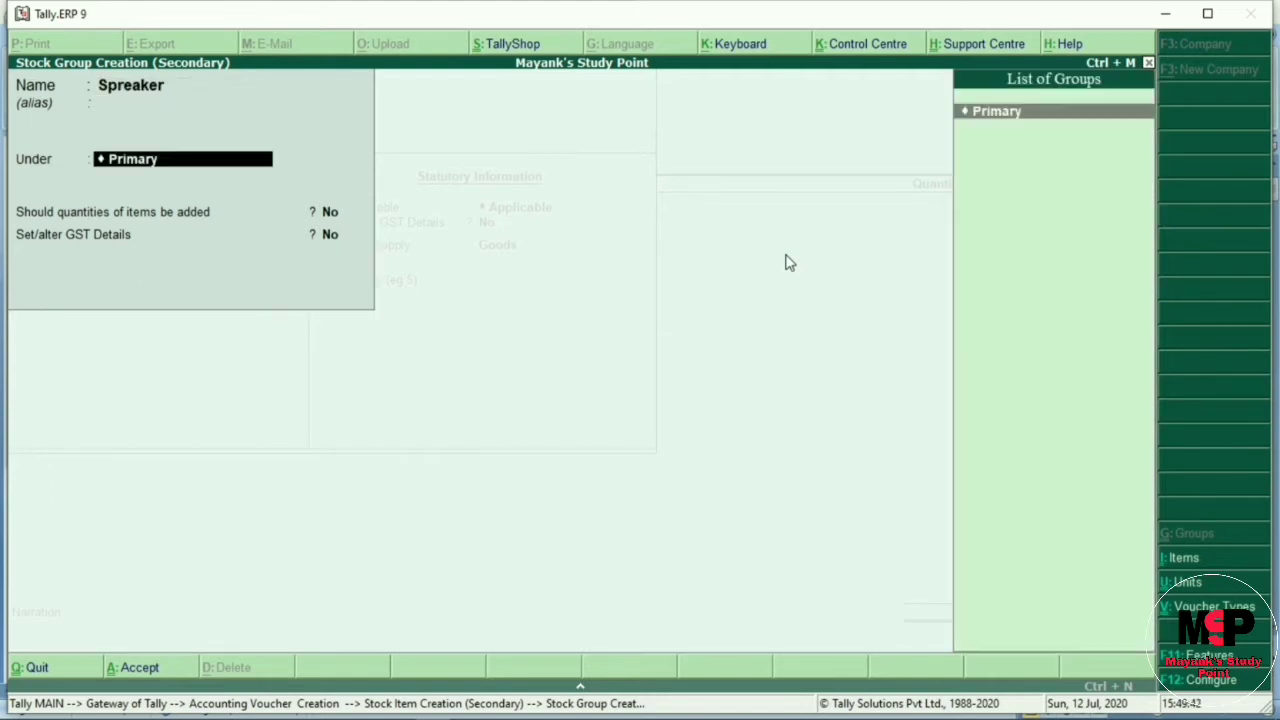
key(Return)
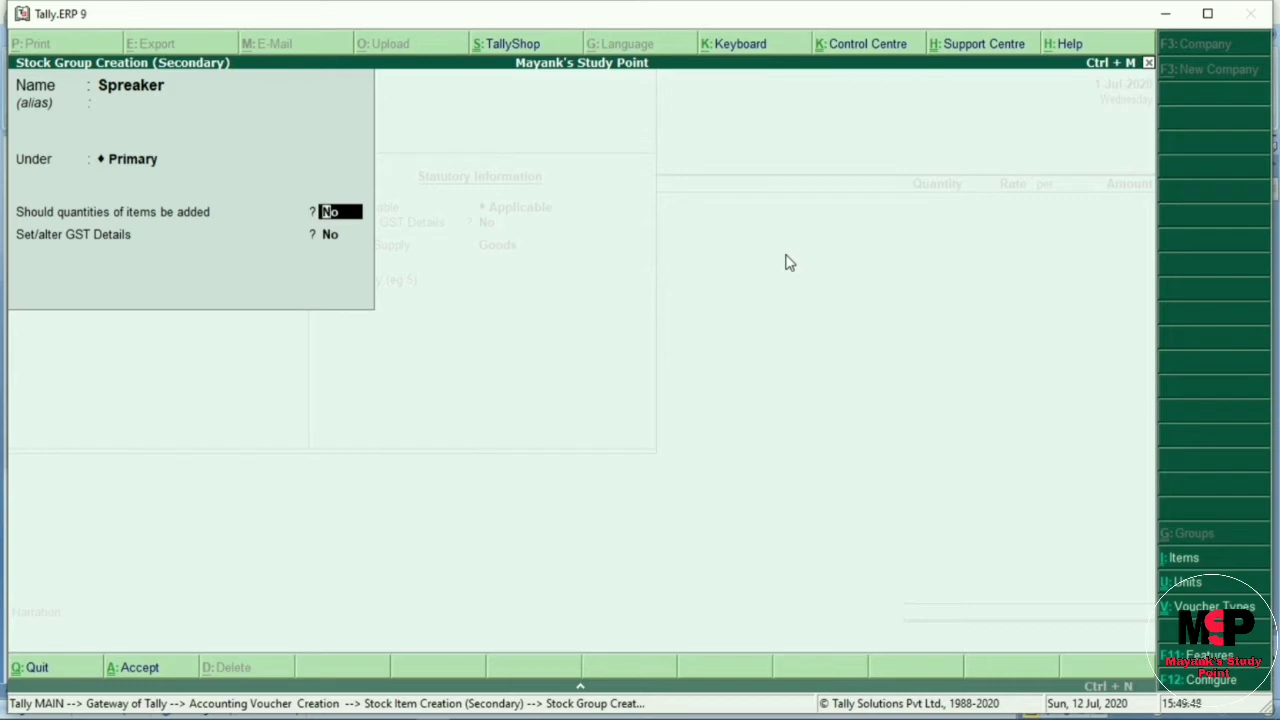
Step: Enable adding item quantities and setting GST details for the stock group, keeping HSN/SAC details allowed in the GST configuration
key(y)
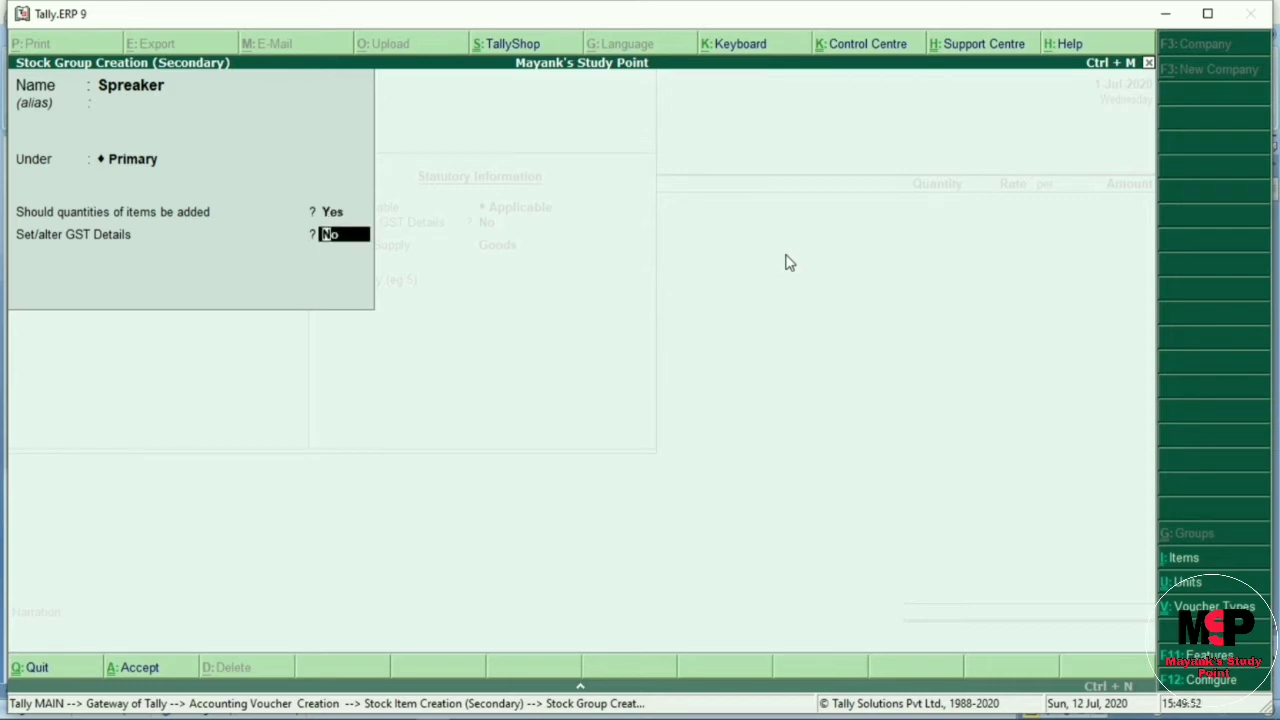
text(y)
key(Return)
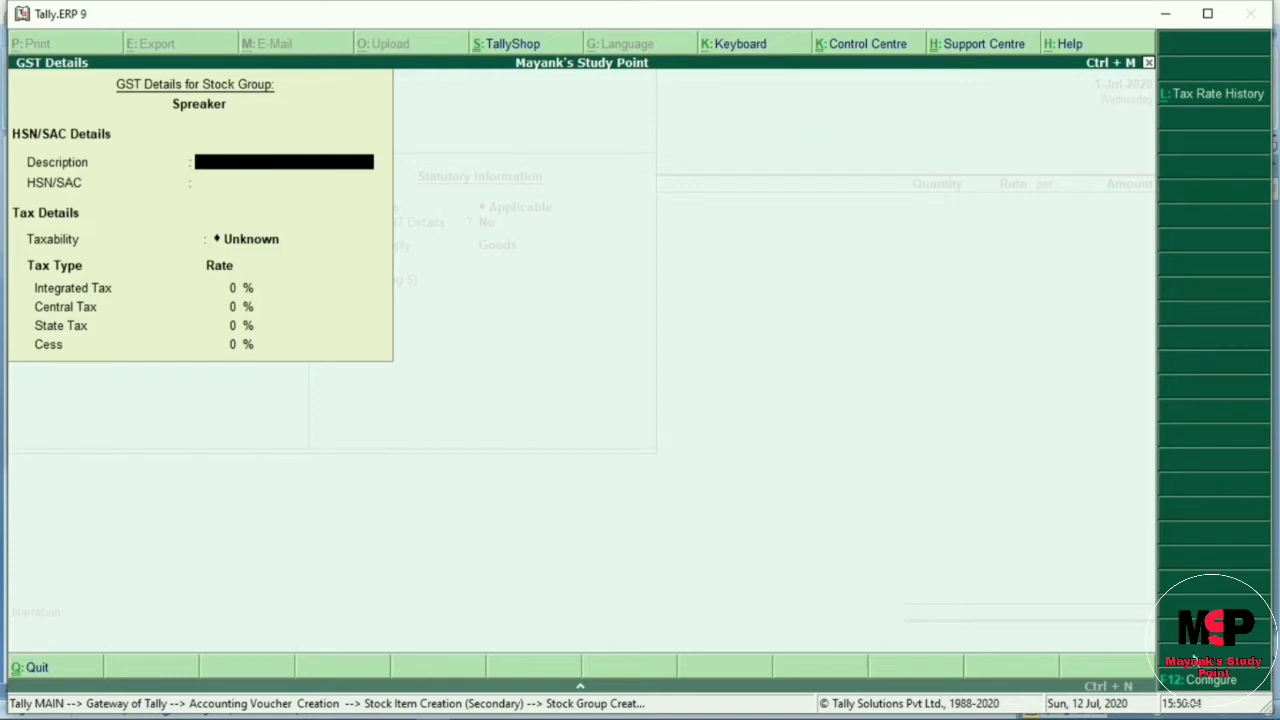
click(1207, 686)
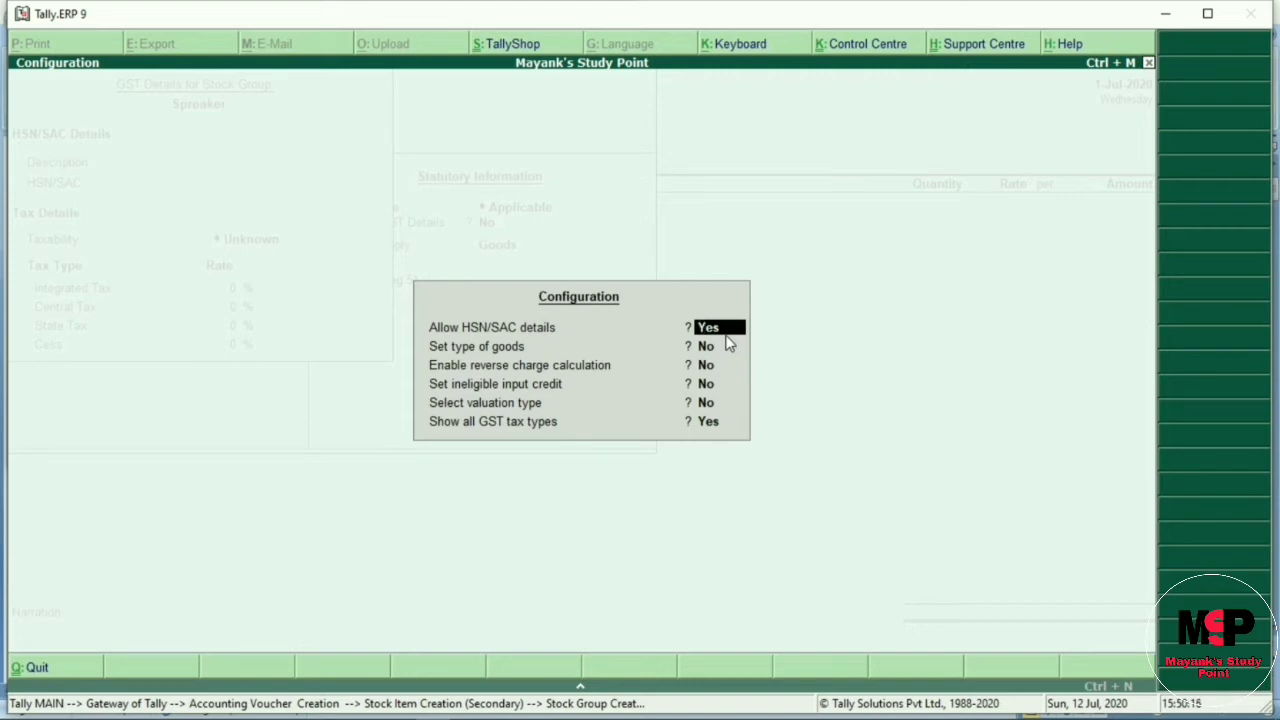
key(ctrl+a)
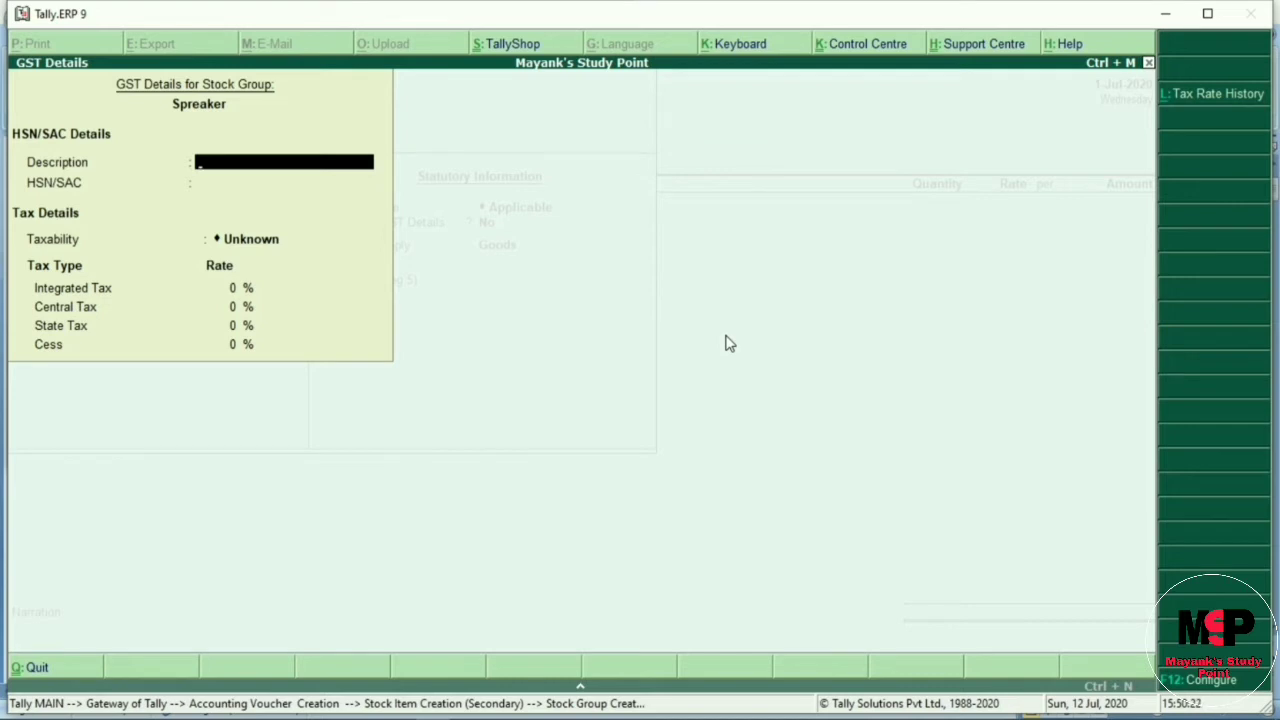
Step: Enter the description Speaker and HSN/SAC Hczluhlfh in the stock group's GST details, and set its taxability to Taxable
text(Speaker)
key(Return)
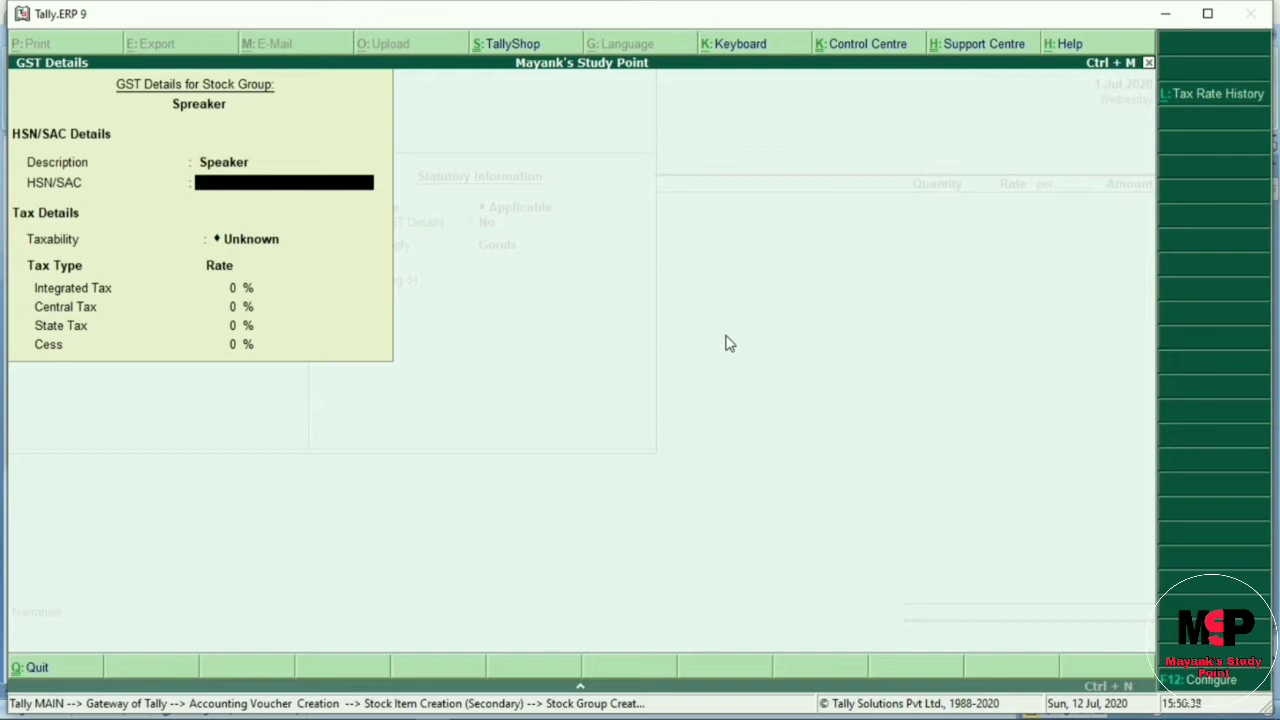
text(Hczluhlfh)
key(Return)
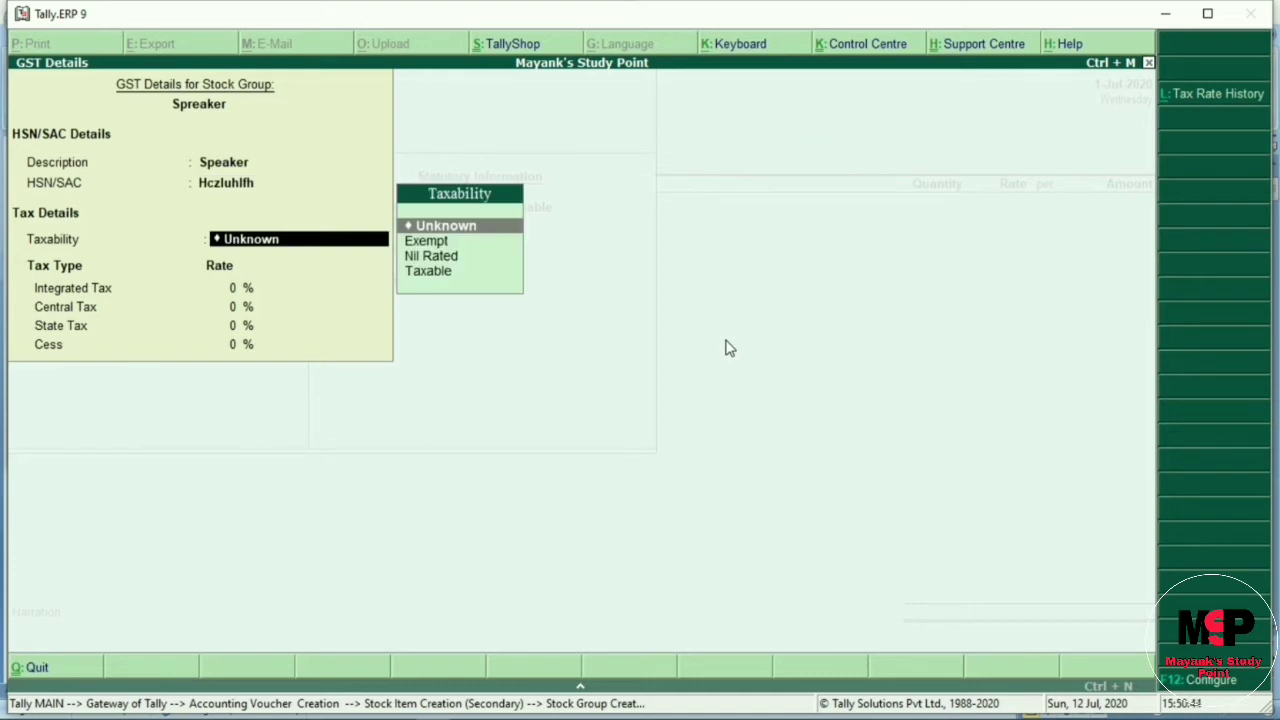
key(Down)
key(Down)
key(Down)
key(Return)
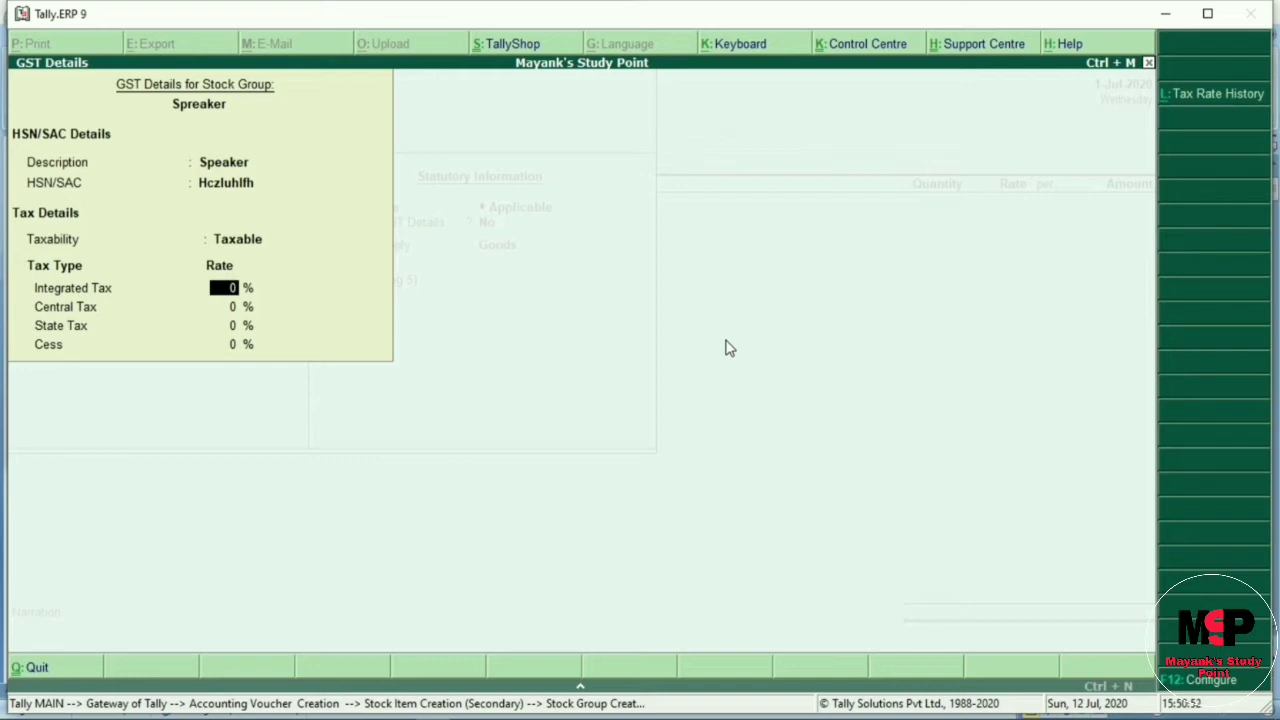
Step: Set the group's integrated tax to 18%, keep central and state tax at 9% and cess at 0%, and save it as the item's group
text(18)
key(Return)
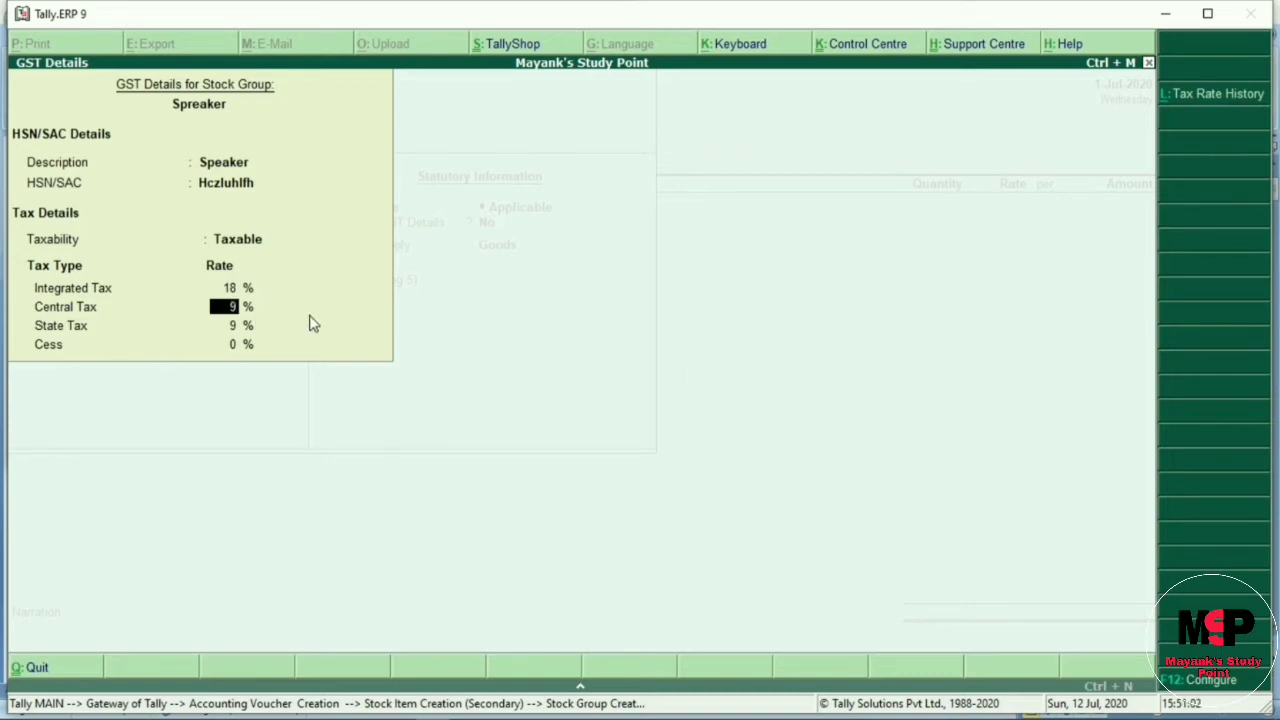
key(Return)
key(Return)
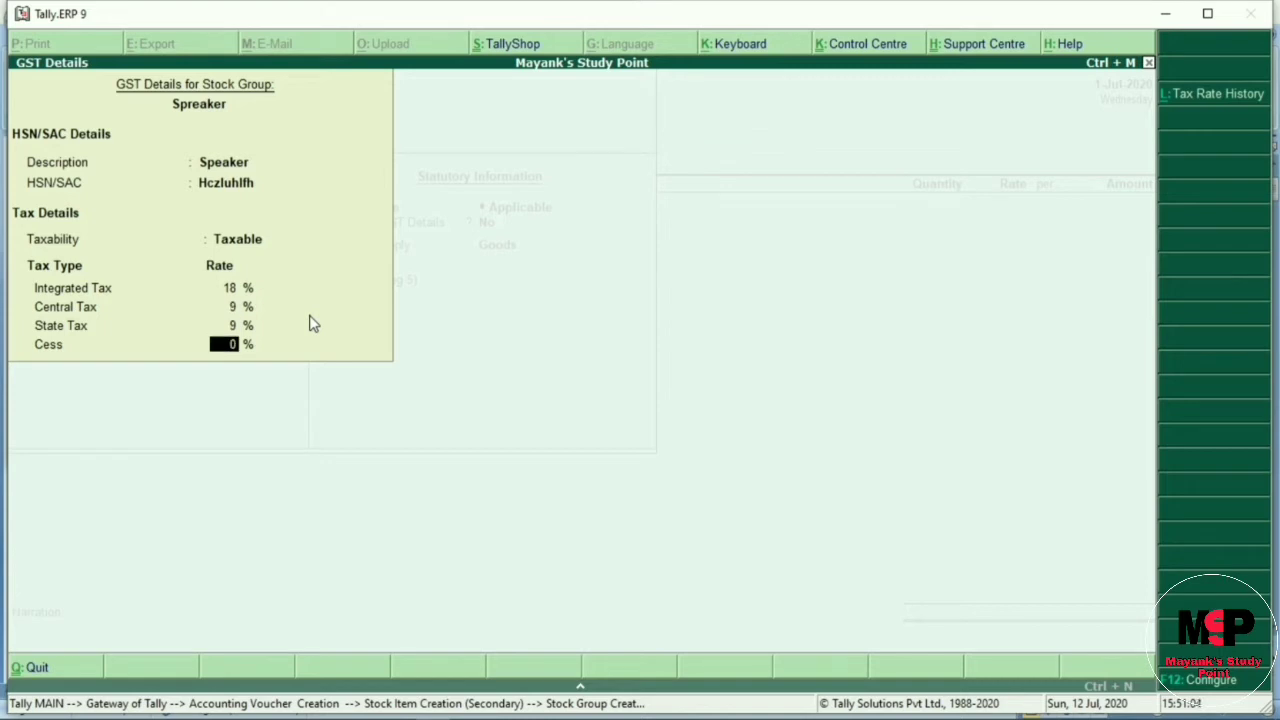
key(Return)
key(Return)
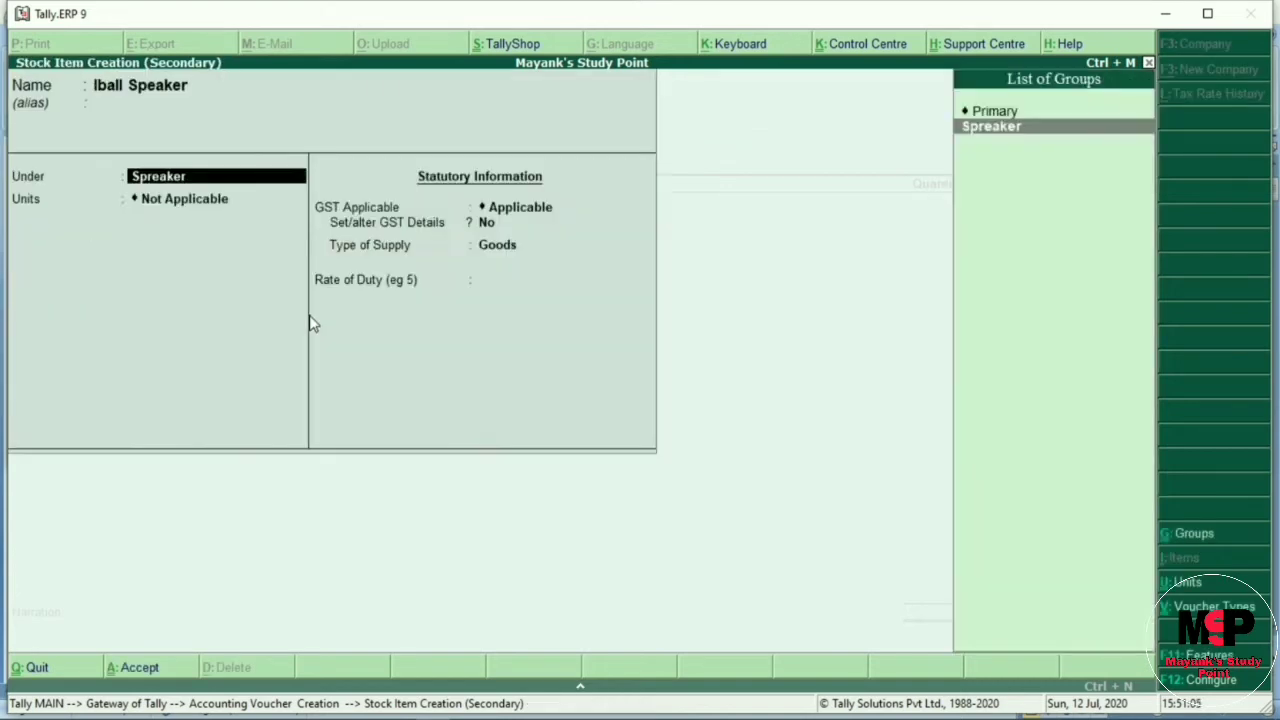
key(Return)
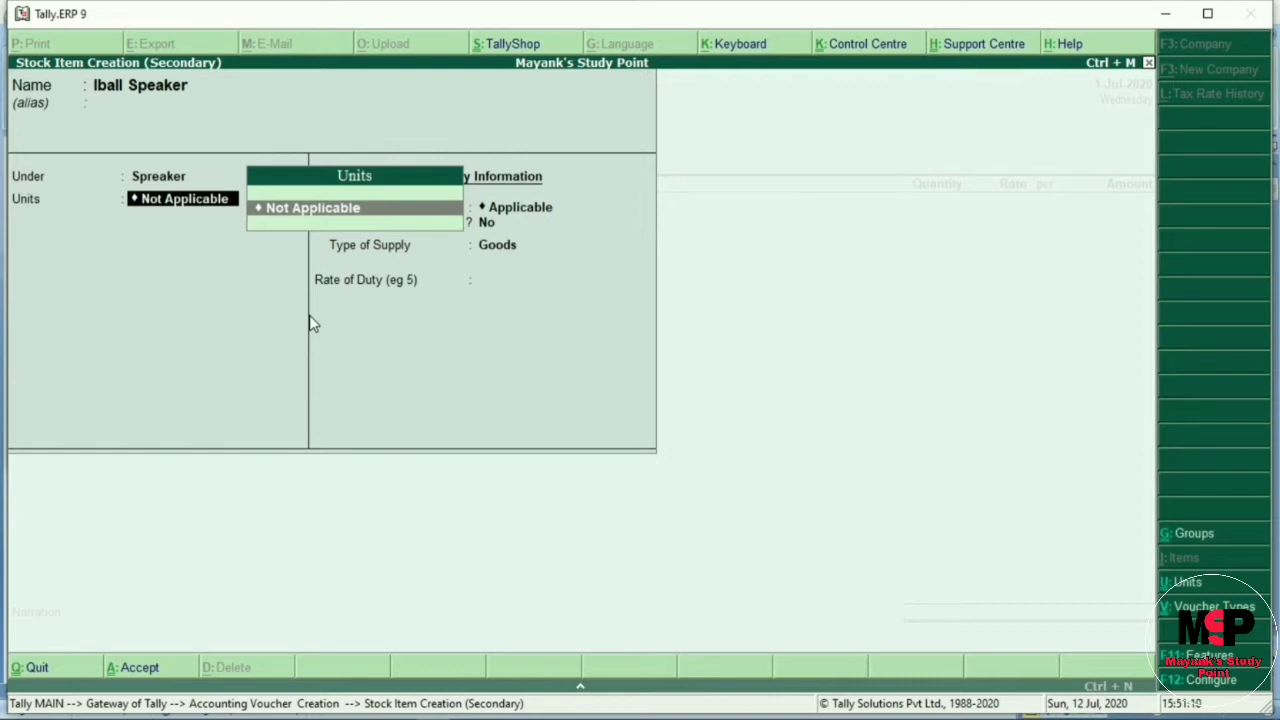
Step: Create a simple unit with symbol pcs, unit quantity code PCS-PIECES and 0 decimal places for the stock item
key(alt+c)
text(pcs)
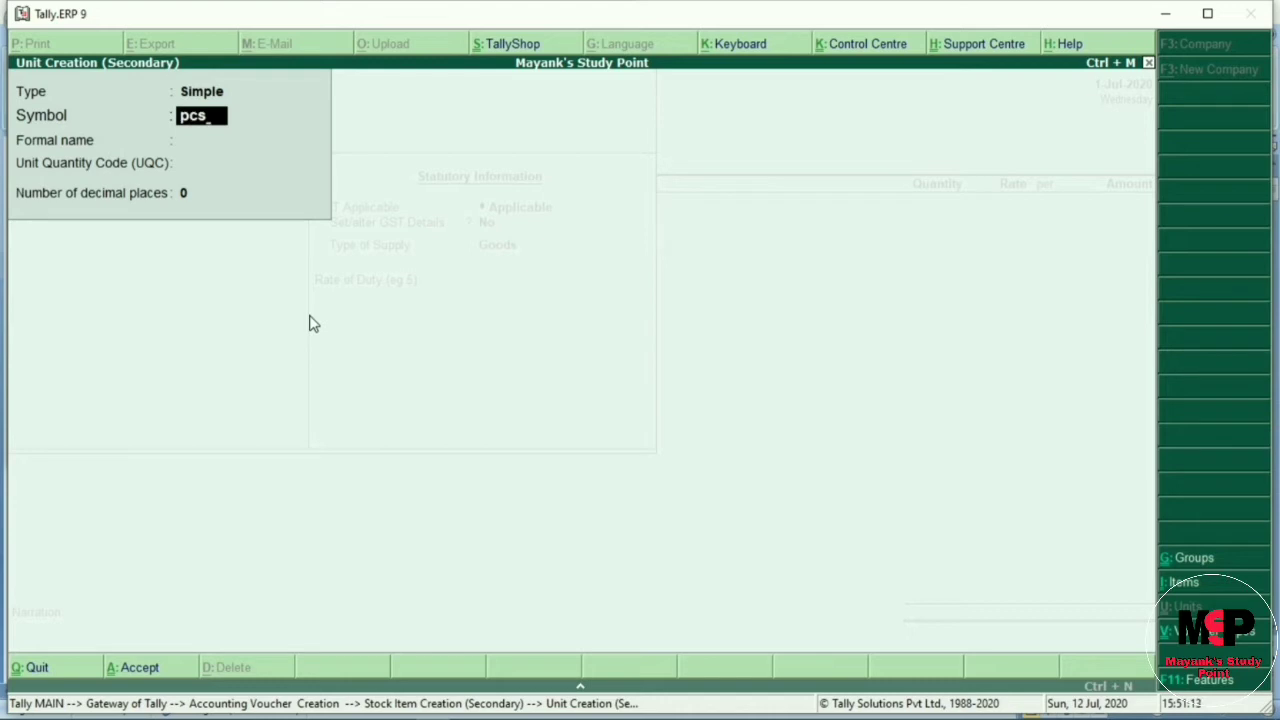
key(Return)
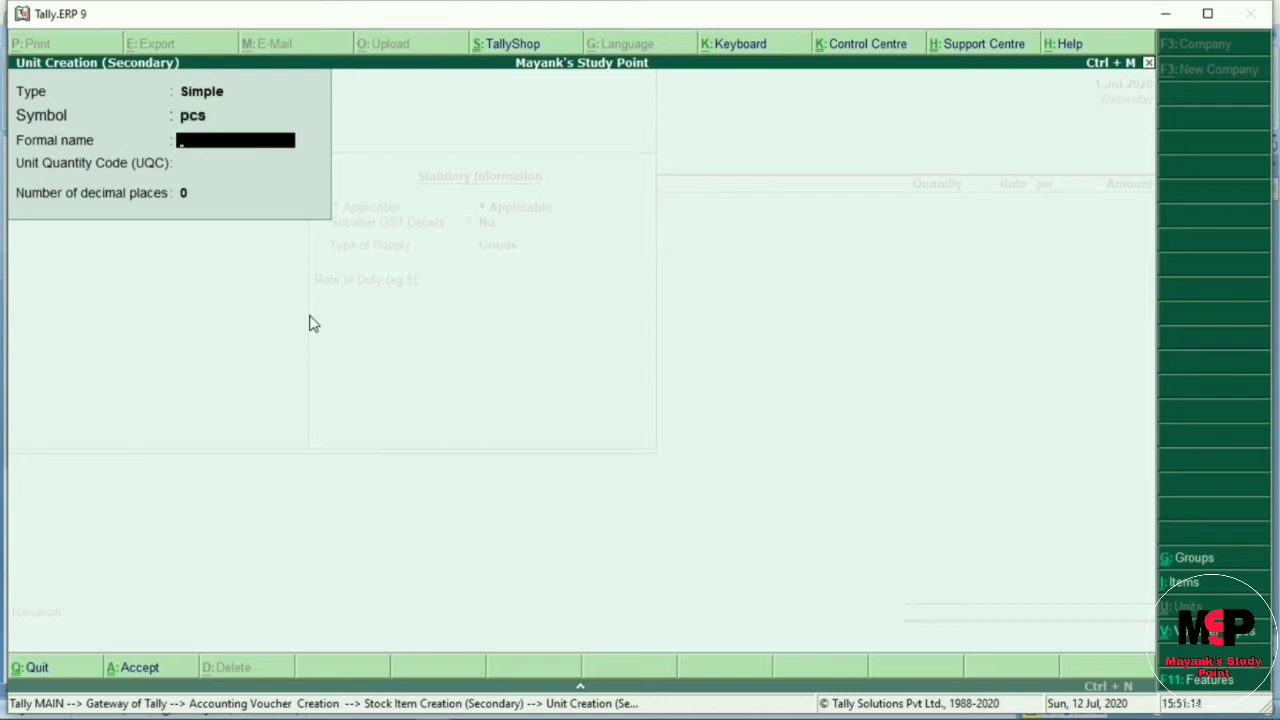
key(Return)
text(p)
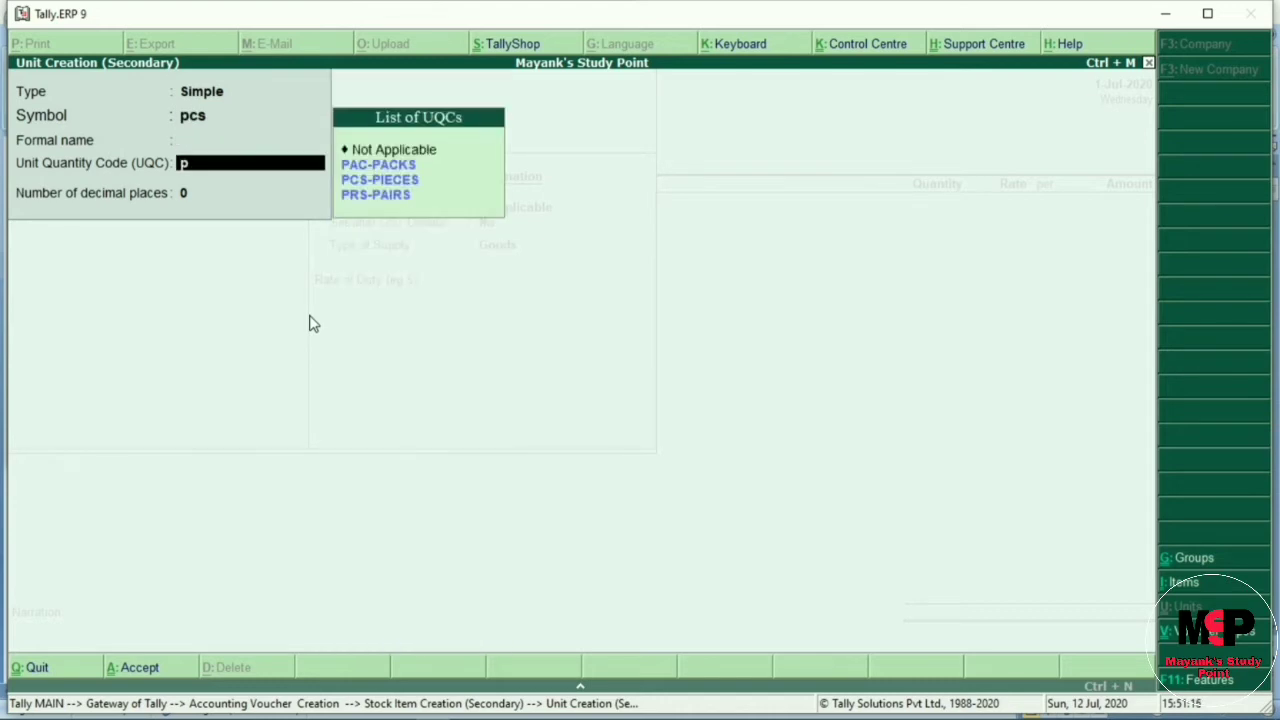
text(cs)
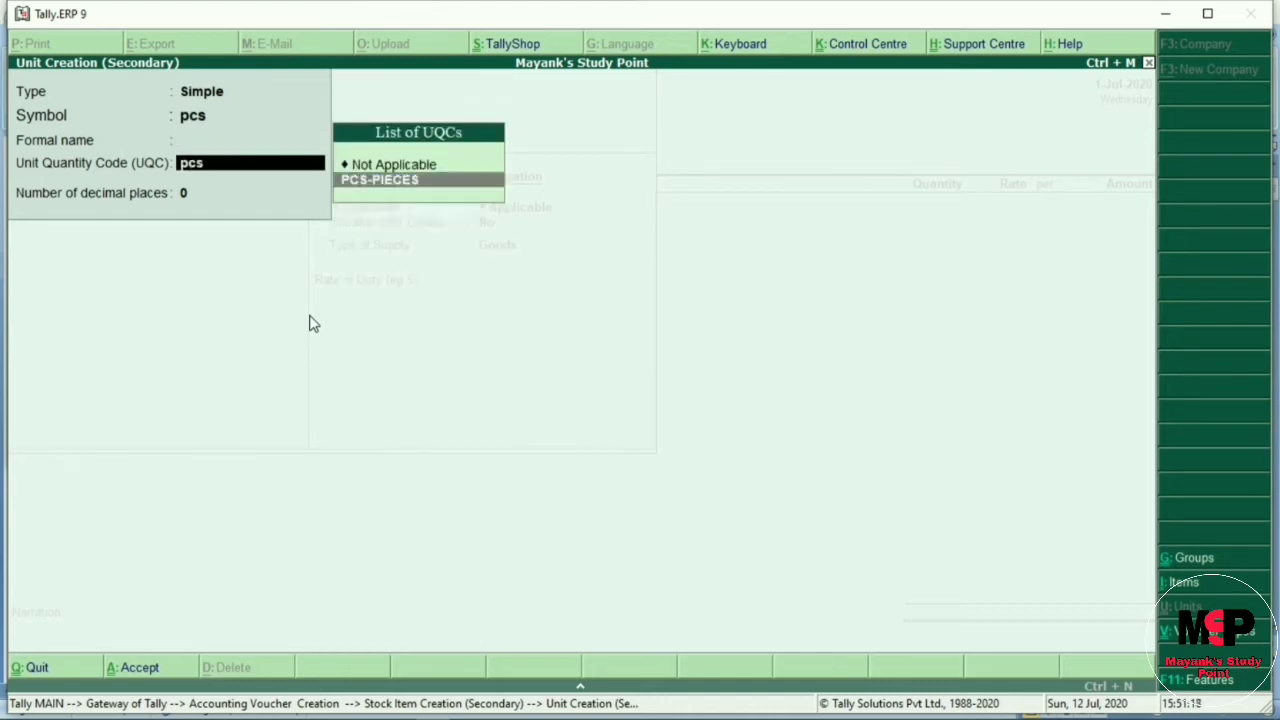
key(Return)
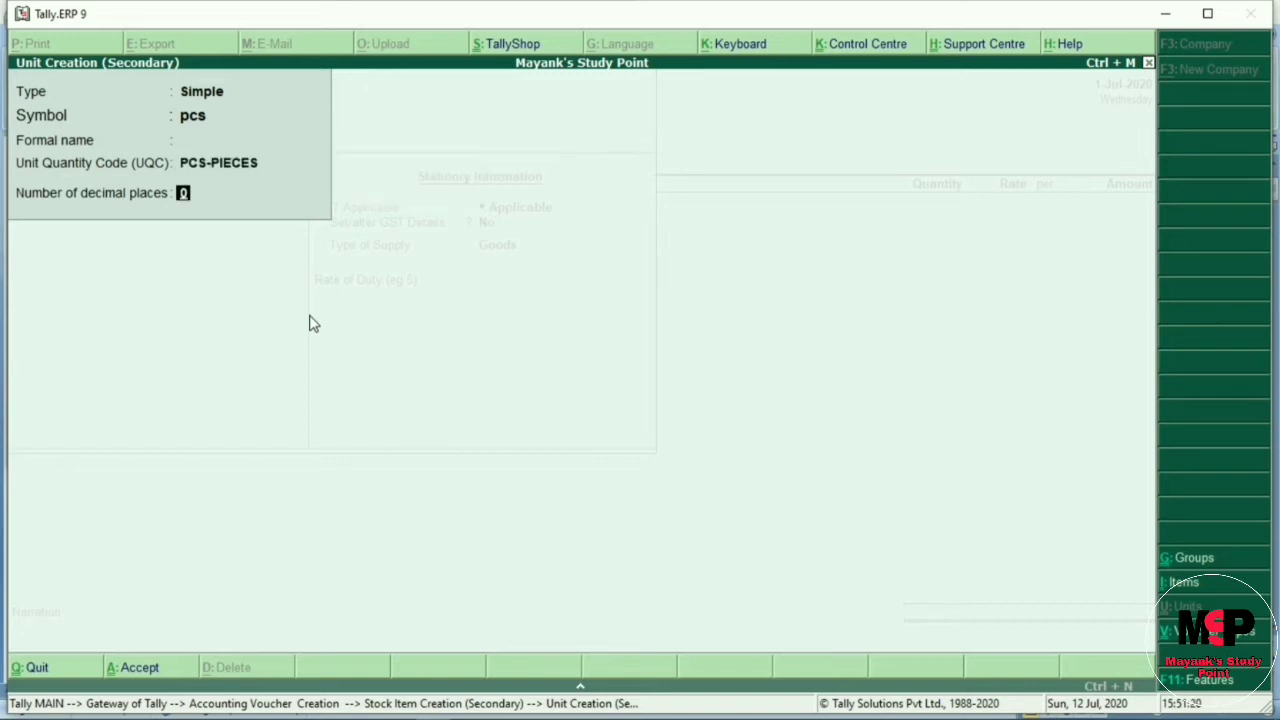
key(Return)
key(Return)
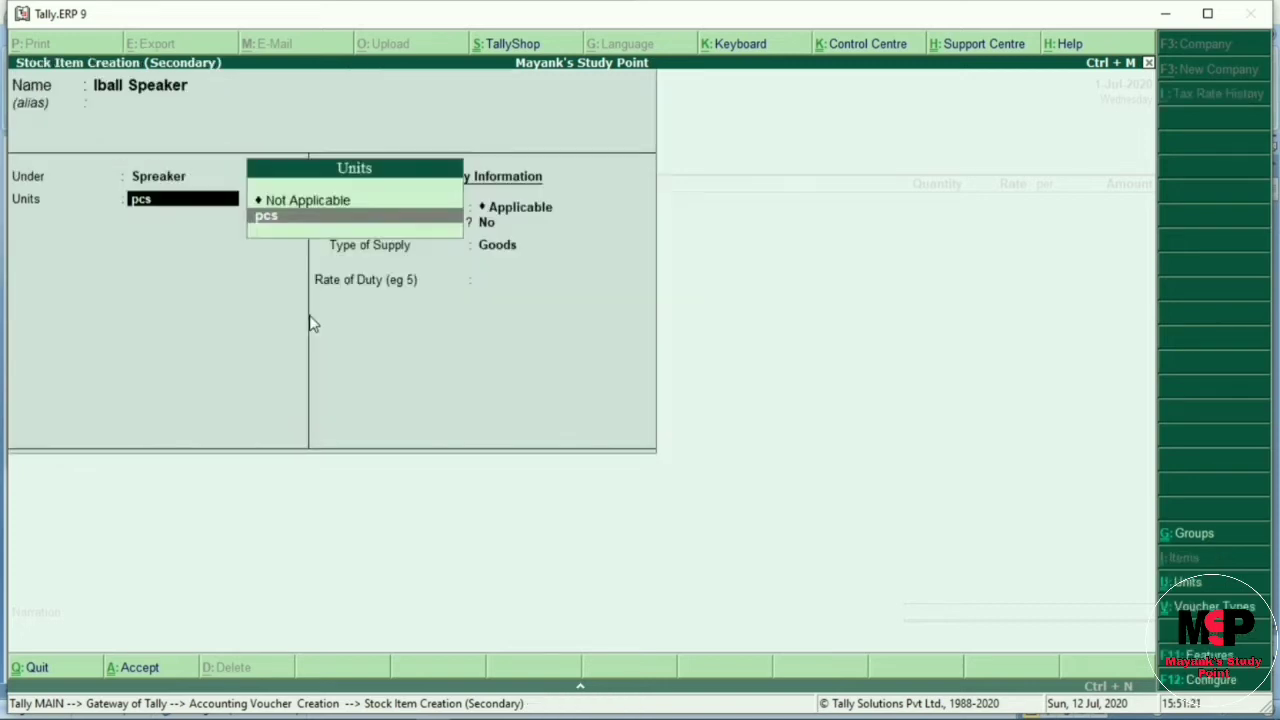
Step: Assign pcs to Iball Speaker, keep GST applicable without item-level GST details and Goods as supply type, and save the item
key(Return)
key(Return)
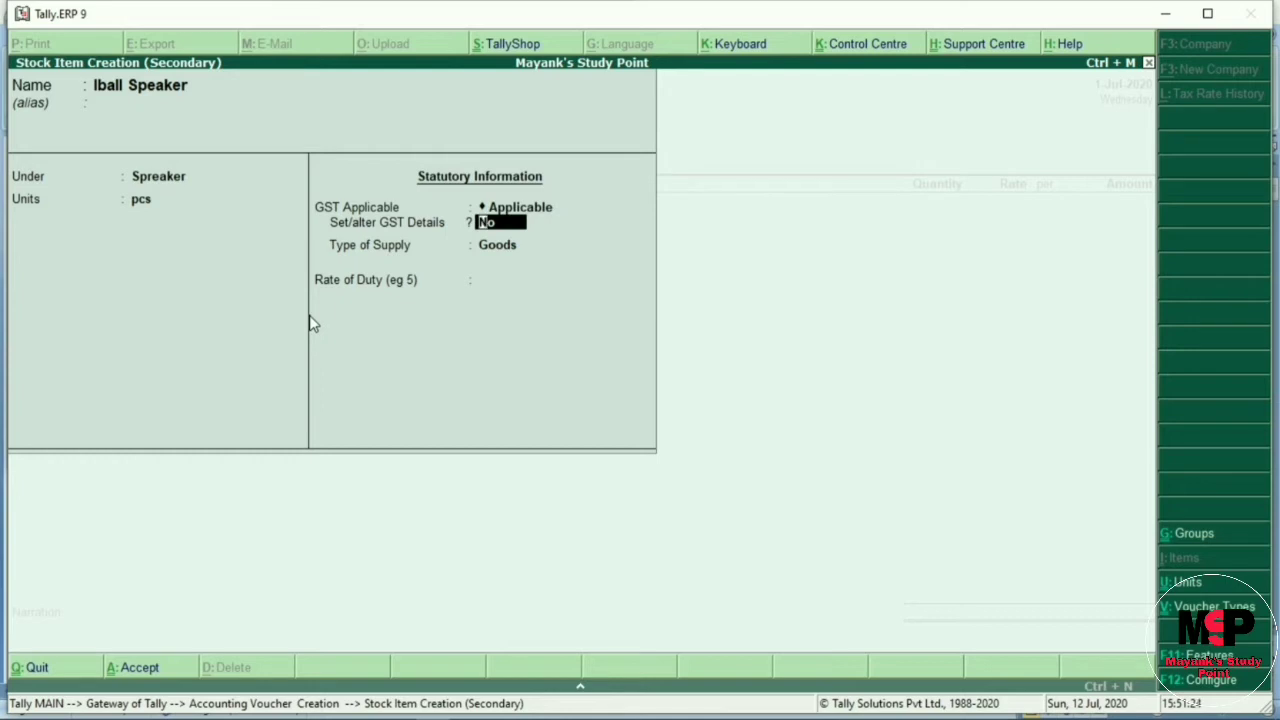
key(Return)
key(Return)
key(Return)
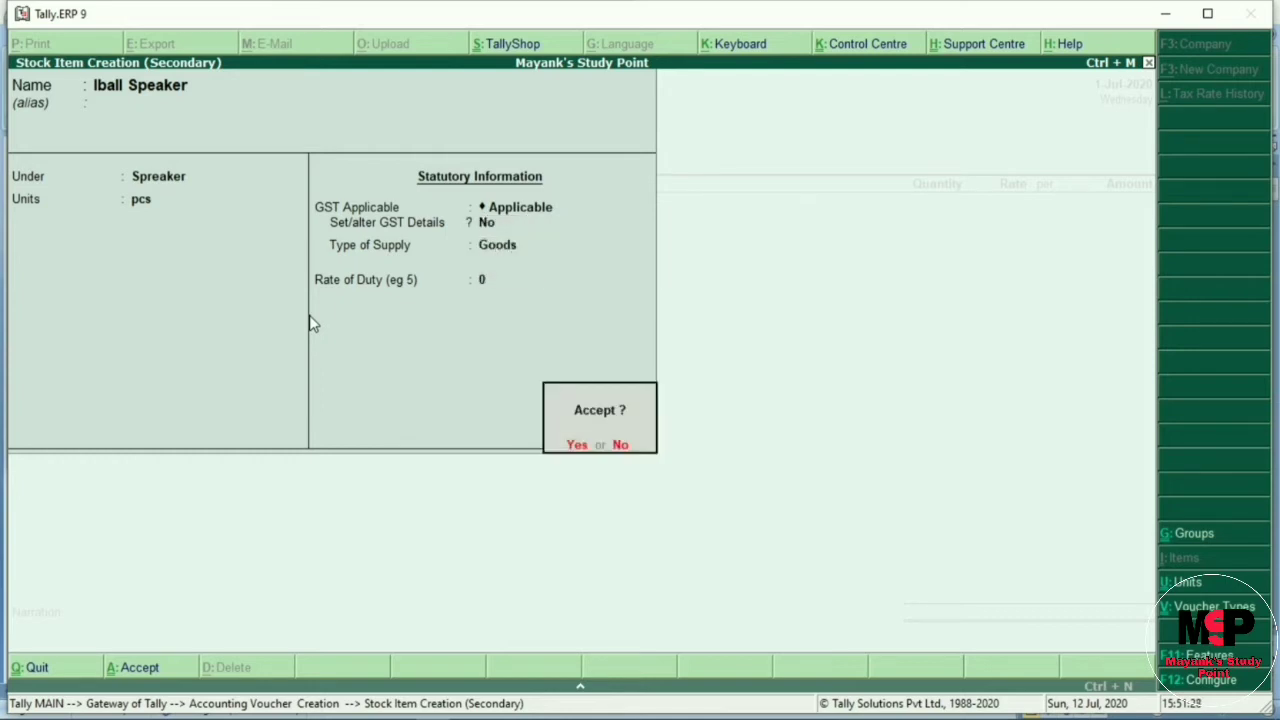
key(Return)
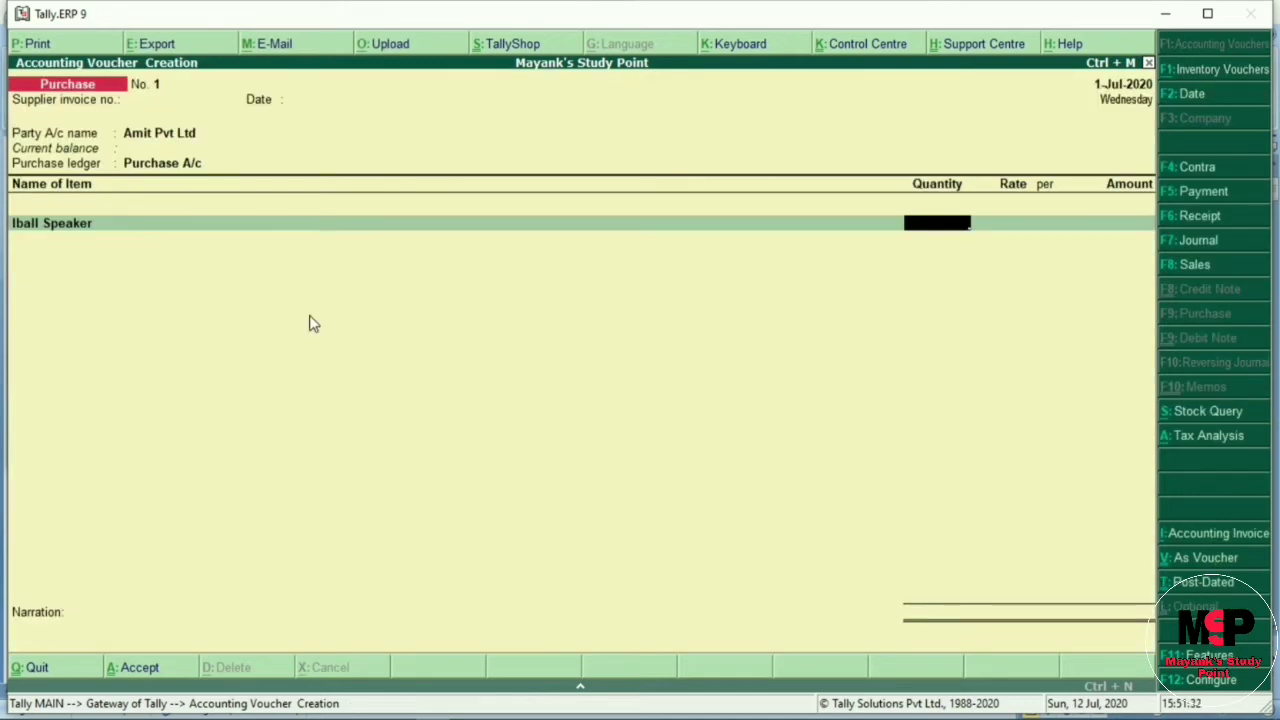
Step: Enter a quantity of 100 pcs at a rate of 10,000 per pcs for Iball Speaker in the purchase voucher
text(100)
key(Return)
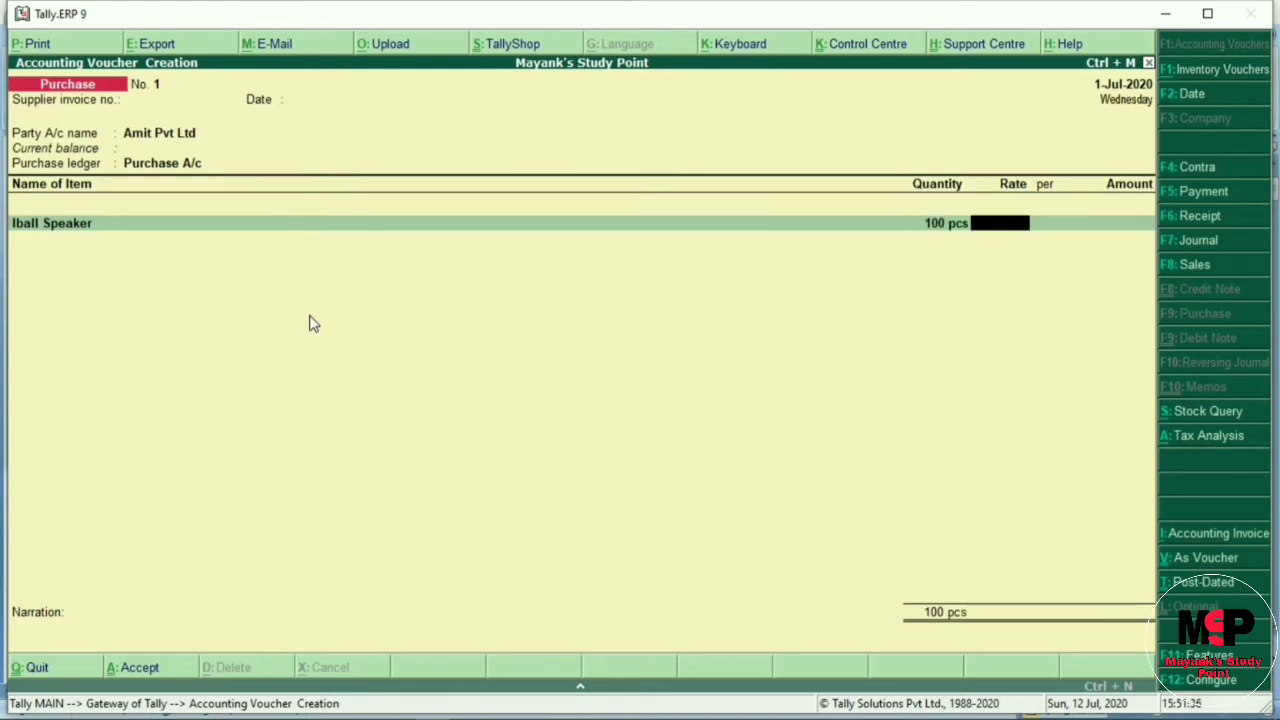
text(10000)
key(Return)
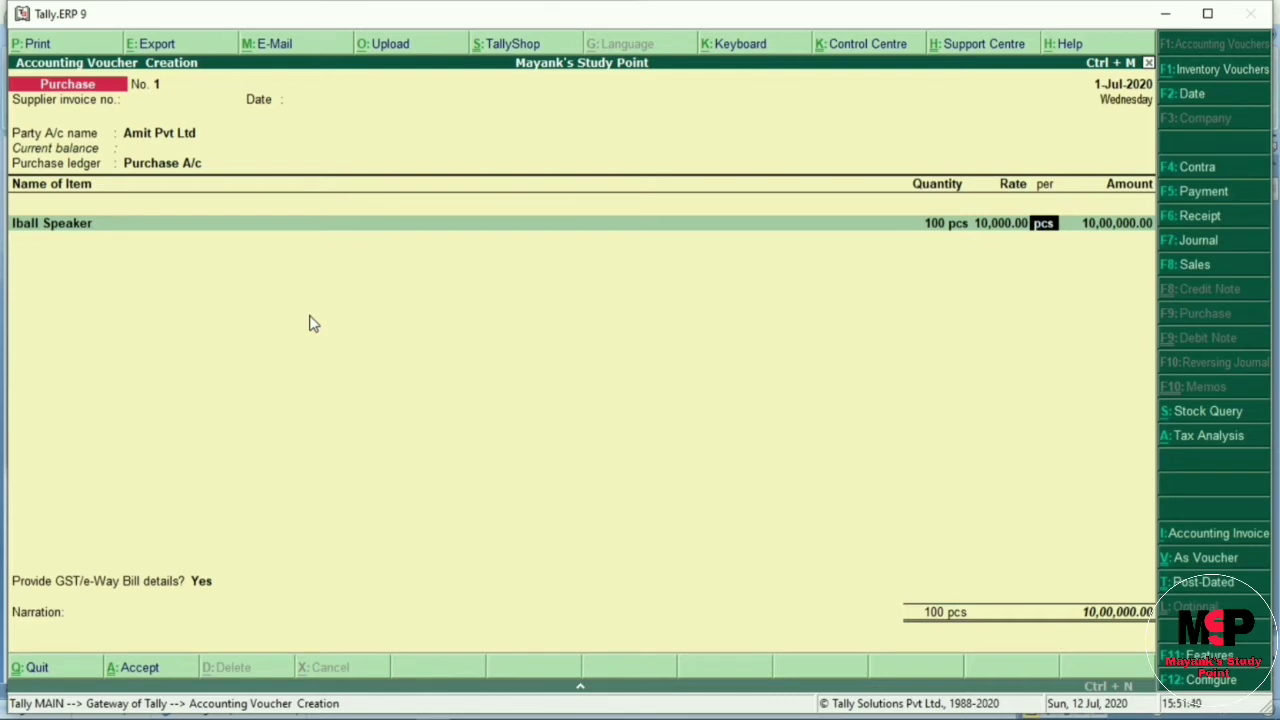
key(Return)
key(Return)
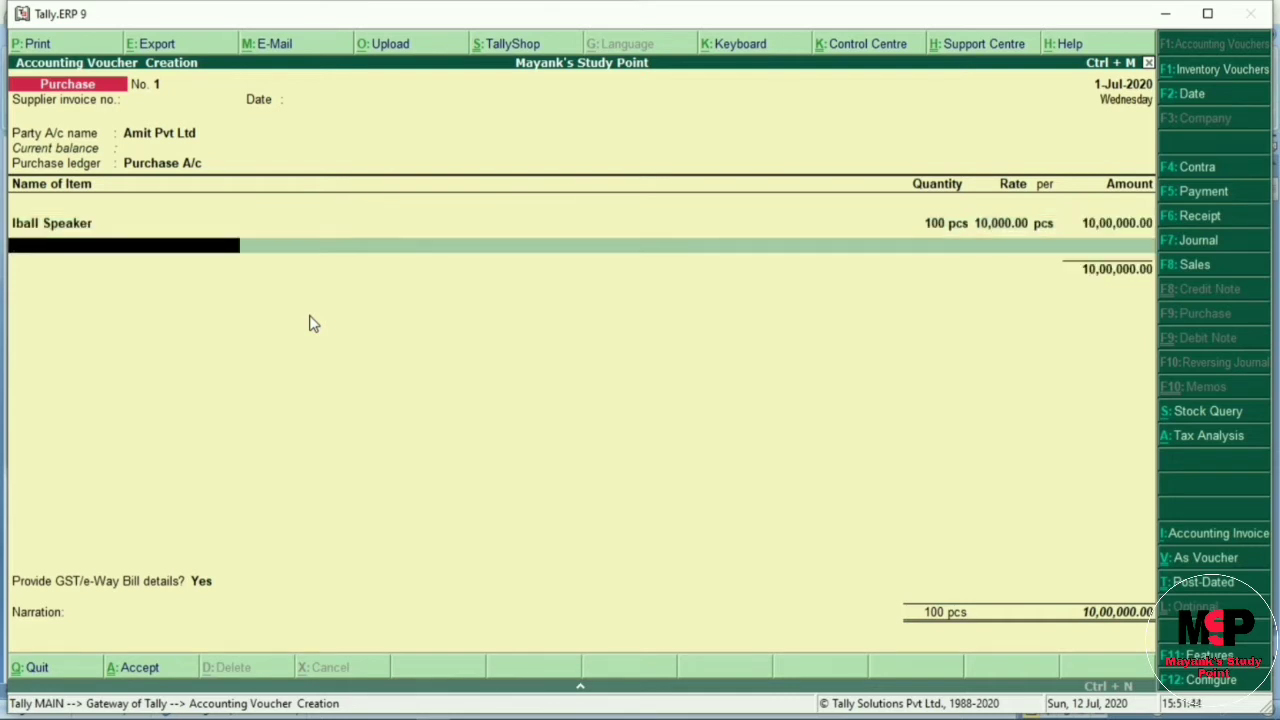
Step: Start a second stock item named Asus from the voucher's next item line, leaving the alias blank
key(alt+c)
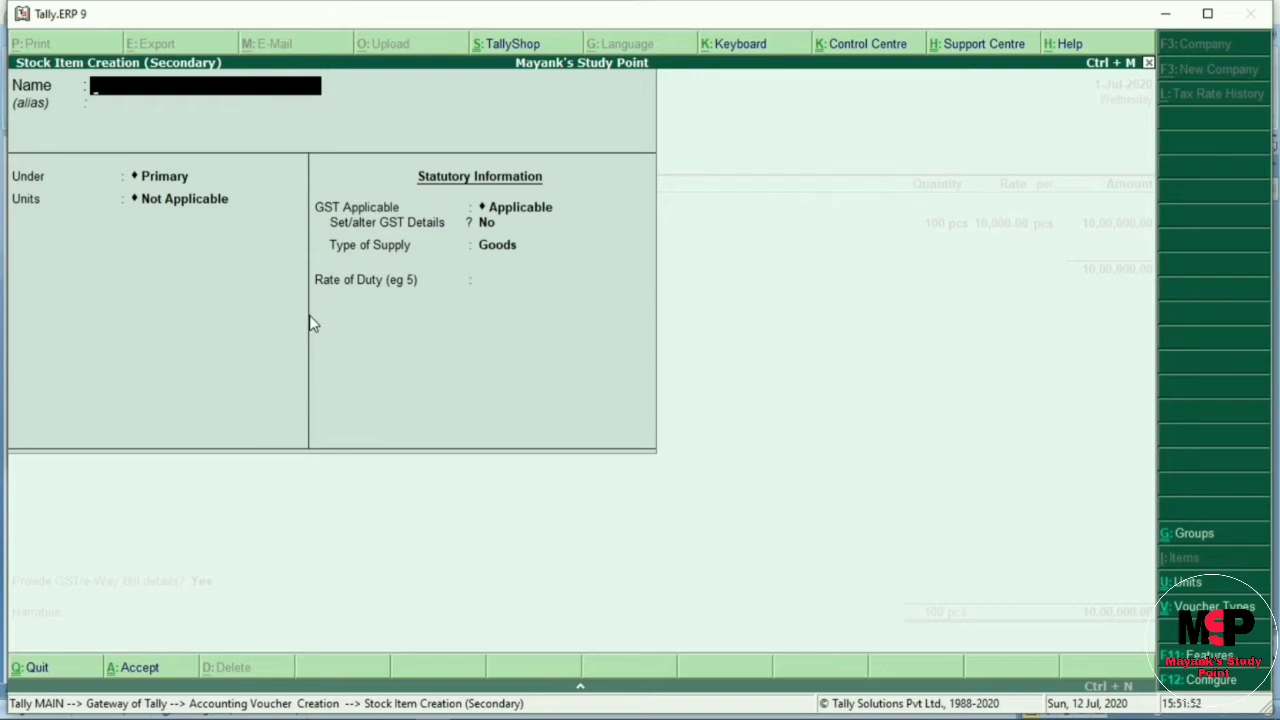
text(Asus)
key(Return)
key(Return)
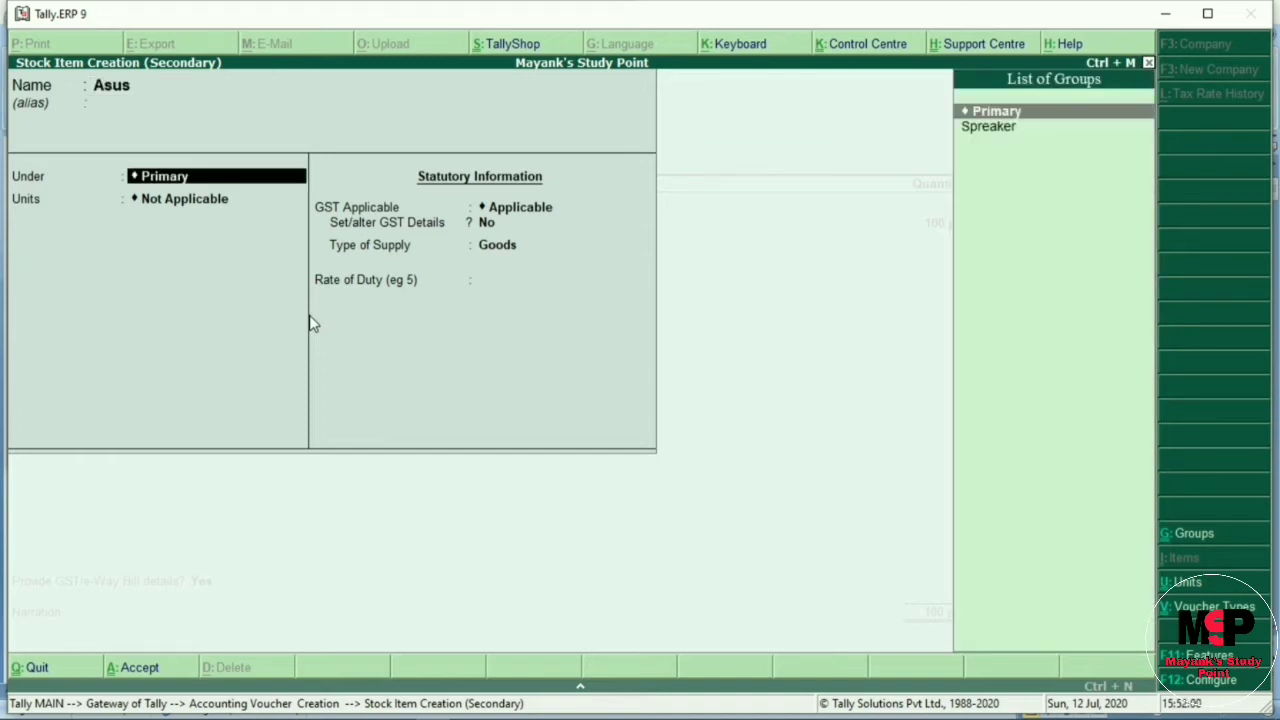
Step: Create a stock group Laptop/desktop under Primary for the Asus item, with item quantities added and setting of GST details enabled
key(alt+c)
text(L)
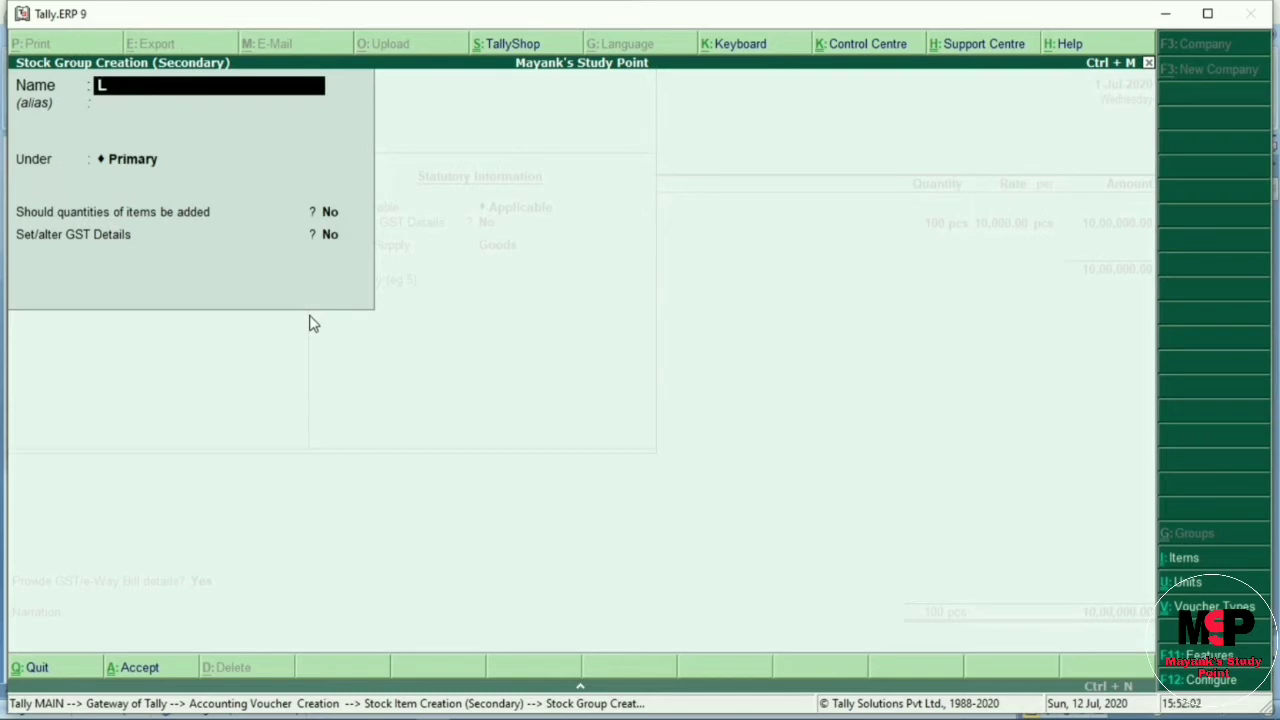
text(aptop/desktop)
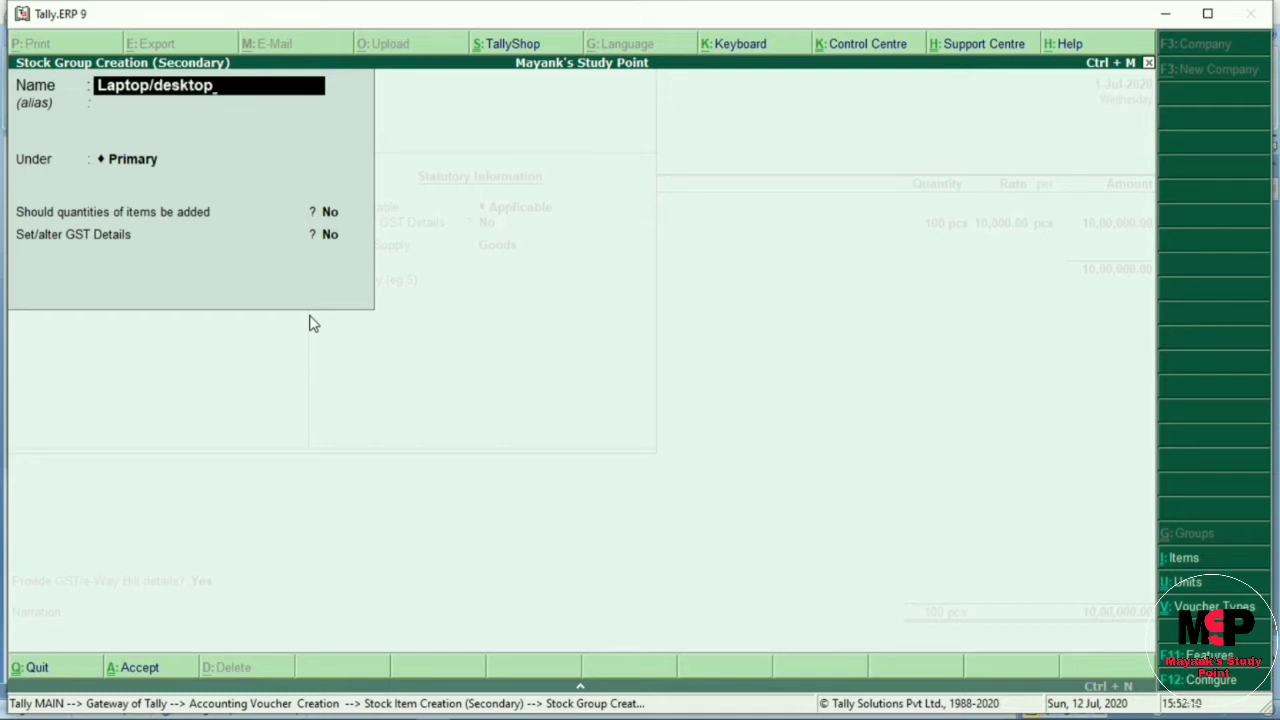
key(Return)
key(Return)
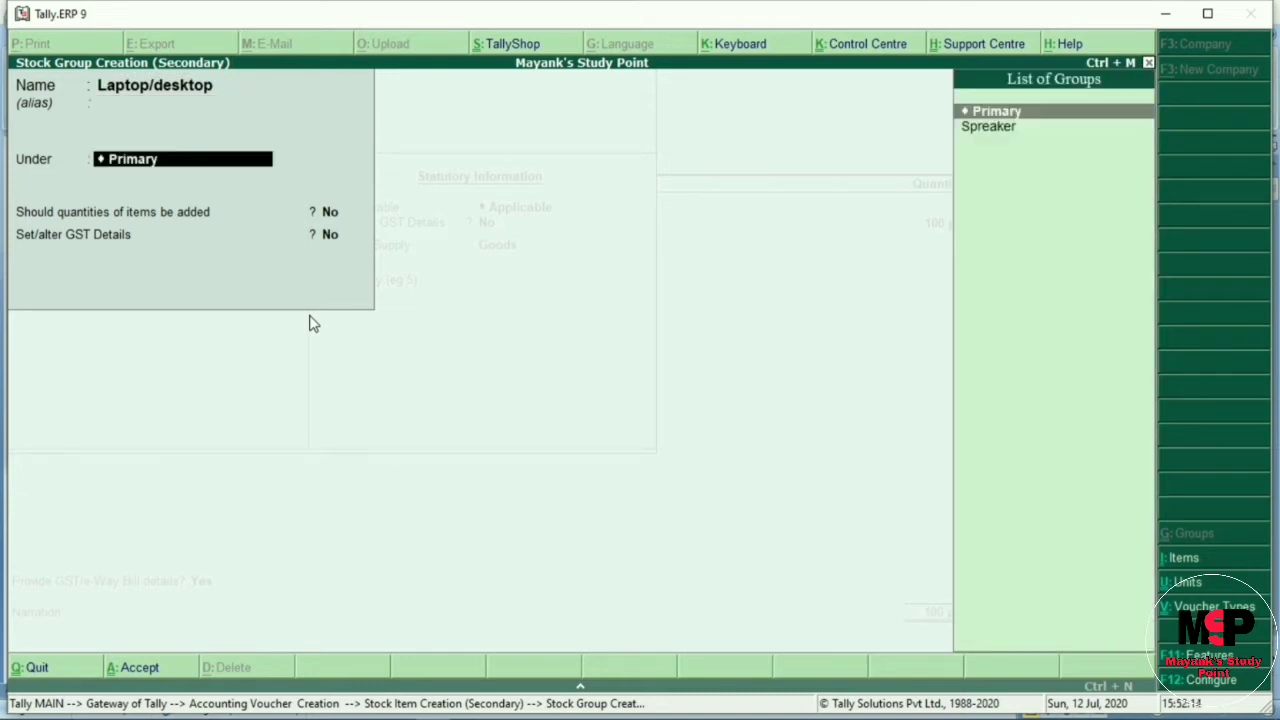
key(Return)
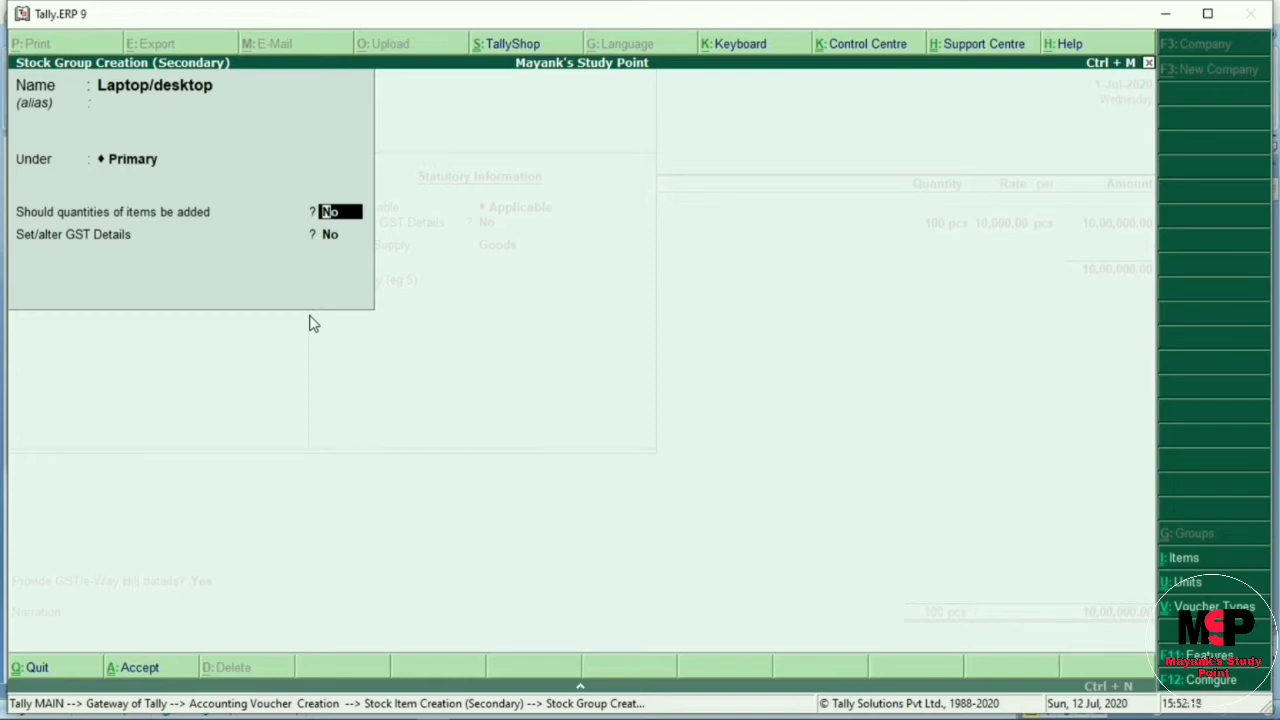
text(yy)
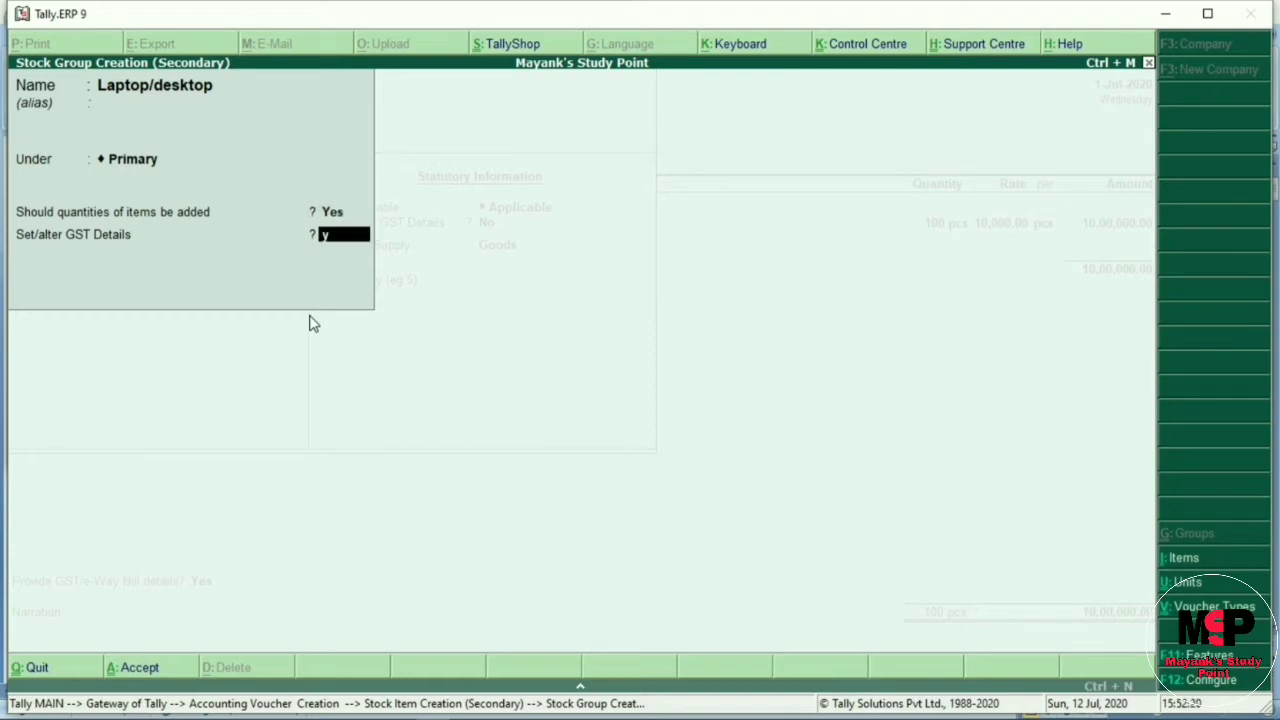
key(Return)
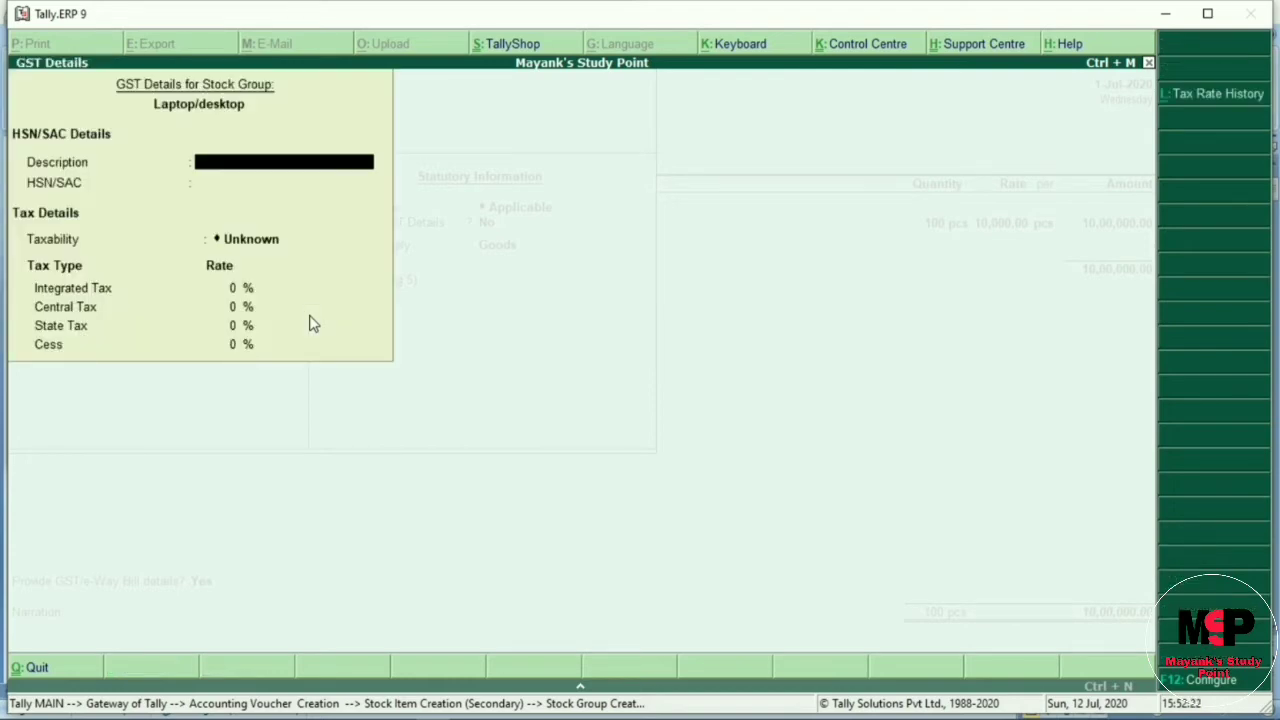
Step: Enter Monitor/laptop as the description and Gfb,Jgfahn as the HSN/SAC in the Laptop/desktop group's GST details
text(Monitor/laptop)
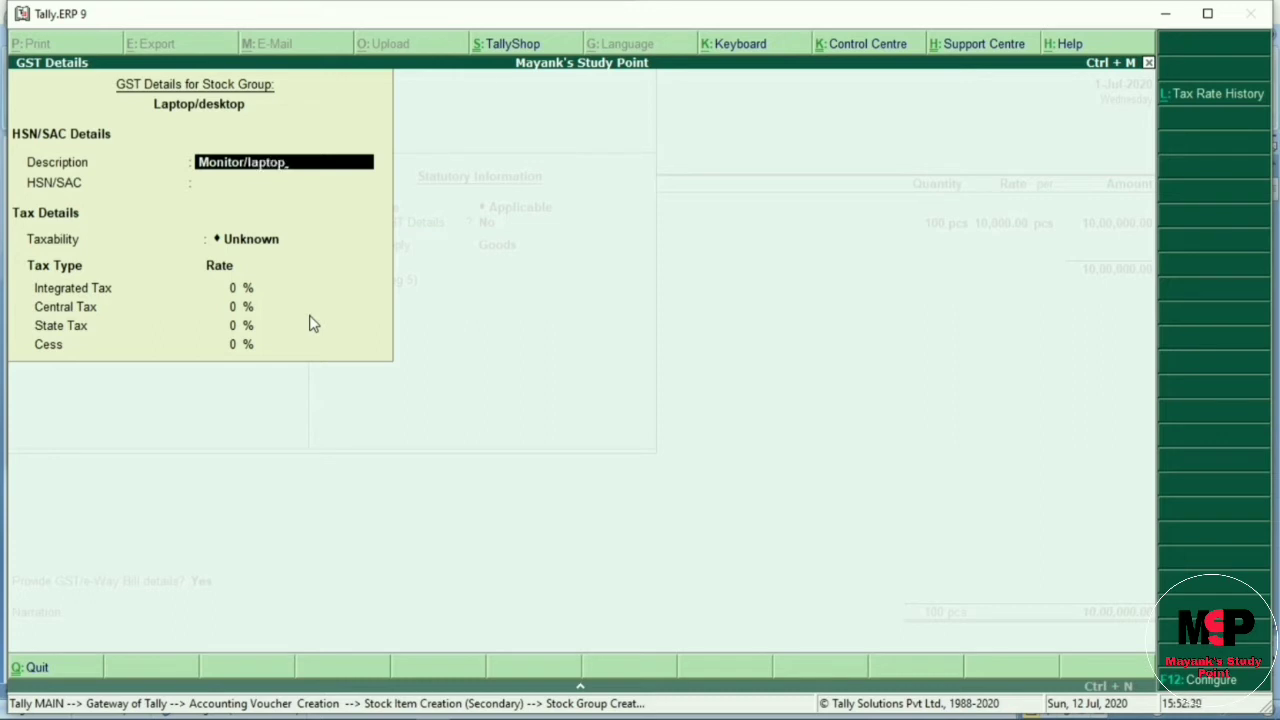
key(Return)
key(Return)
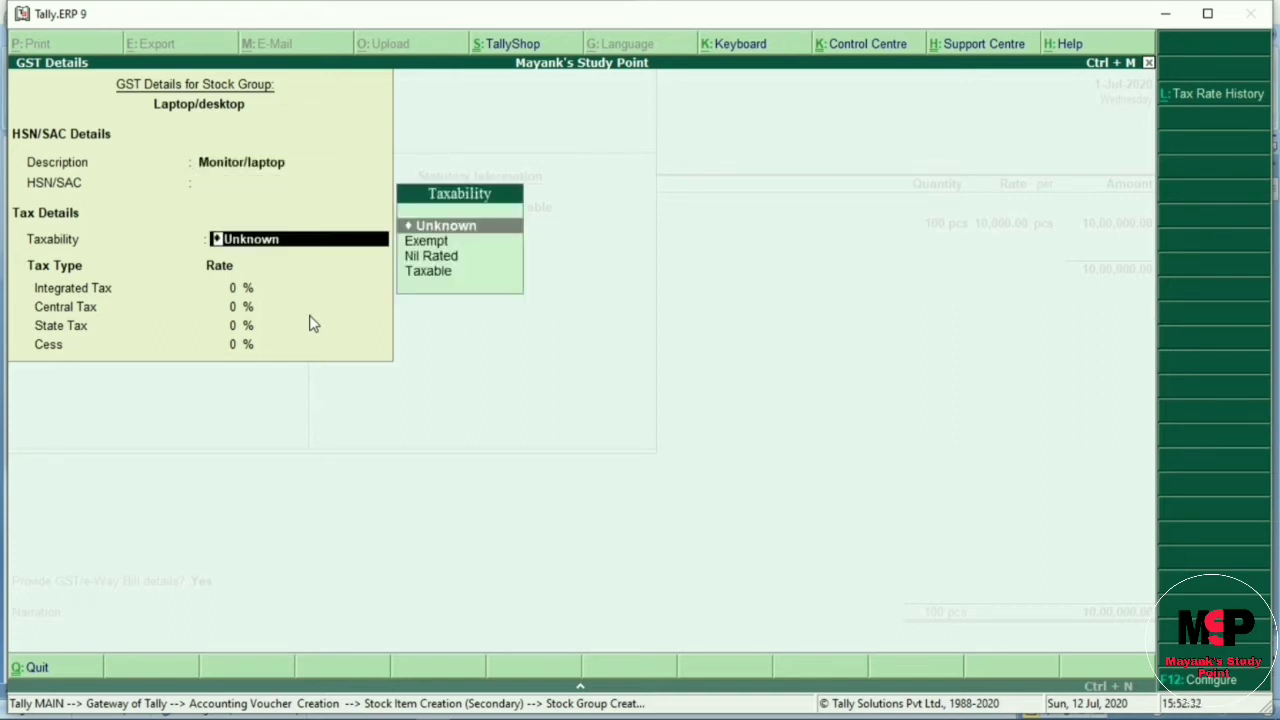
key(BackSpace)
text(Gfb,Jgfahn)
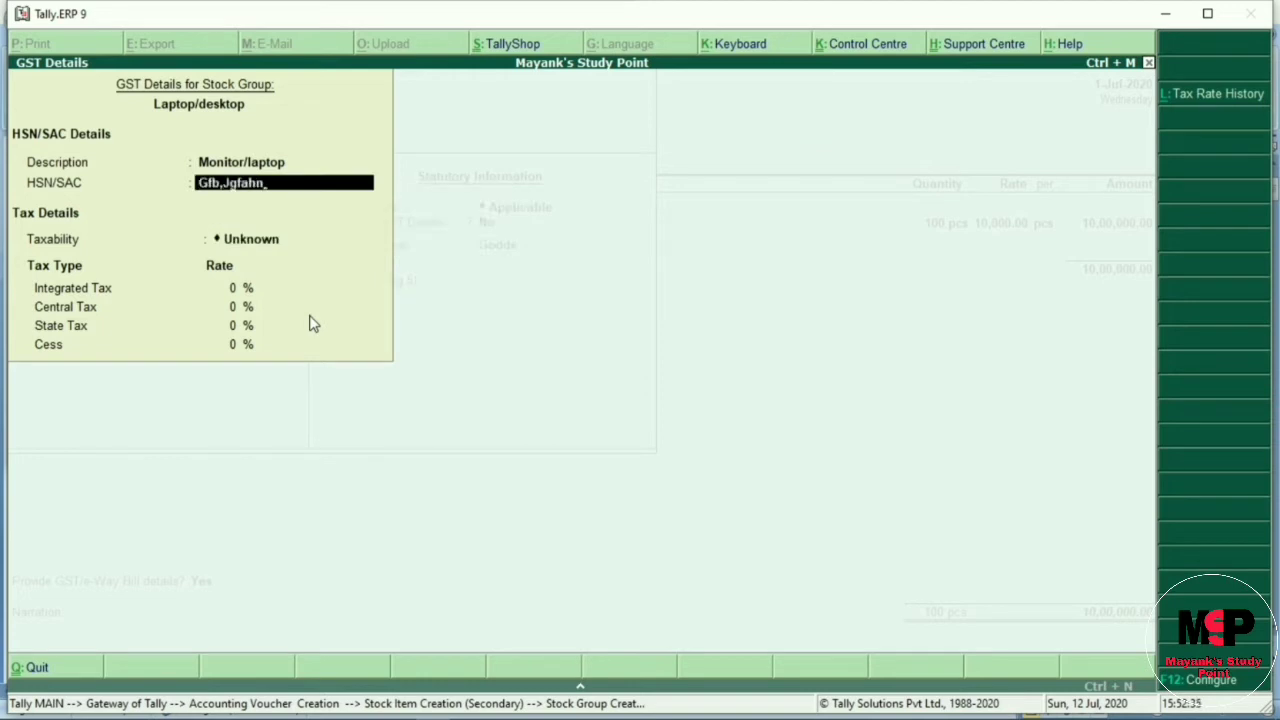
key(Return)
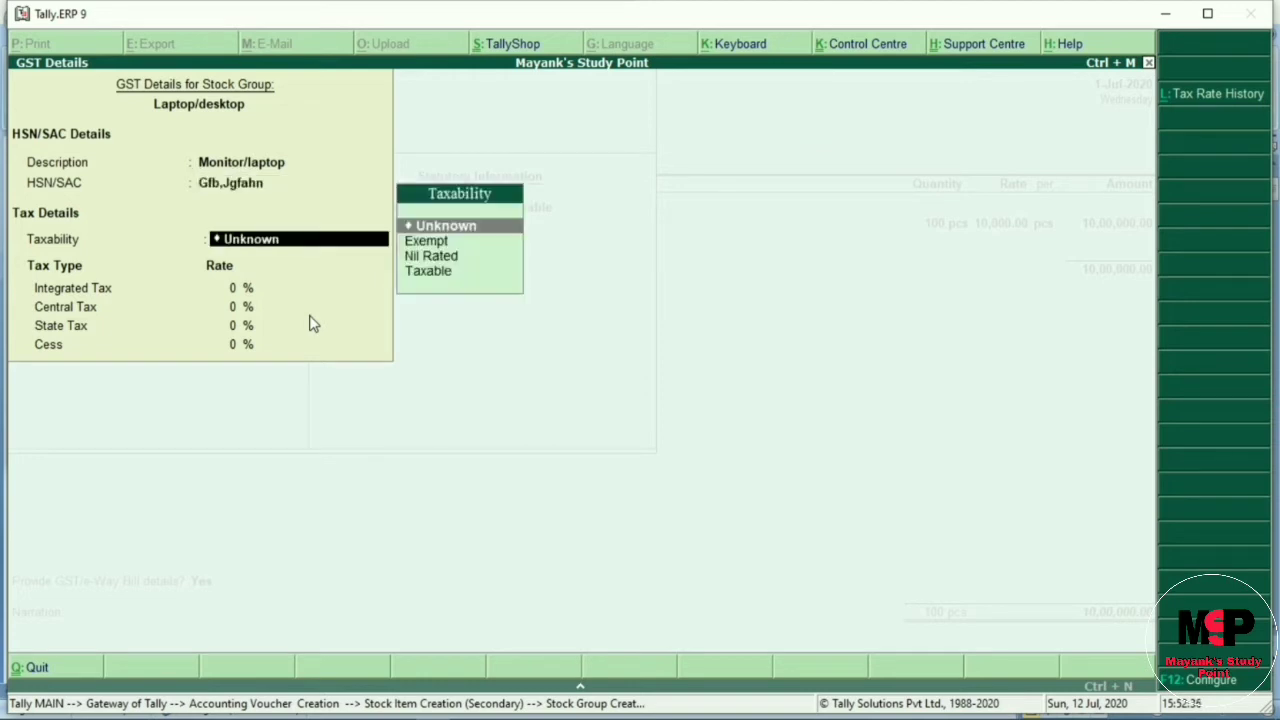
Step: Make the Laptop/desktop group Taxable at 20% integrated tax, keep 10% central and state tax, and save the group
key(Down)
key(Down)
key(Down)
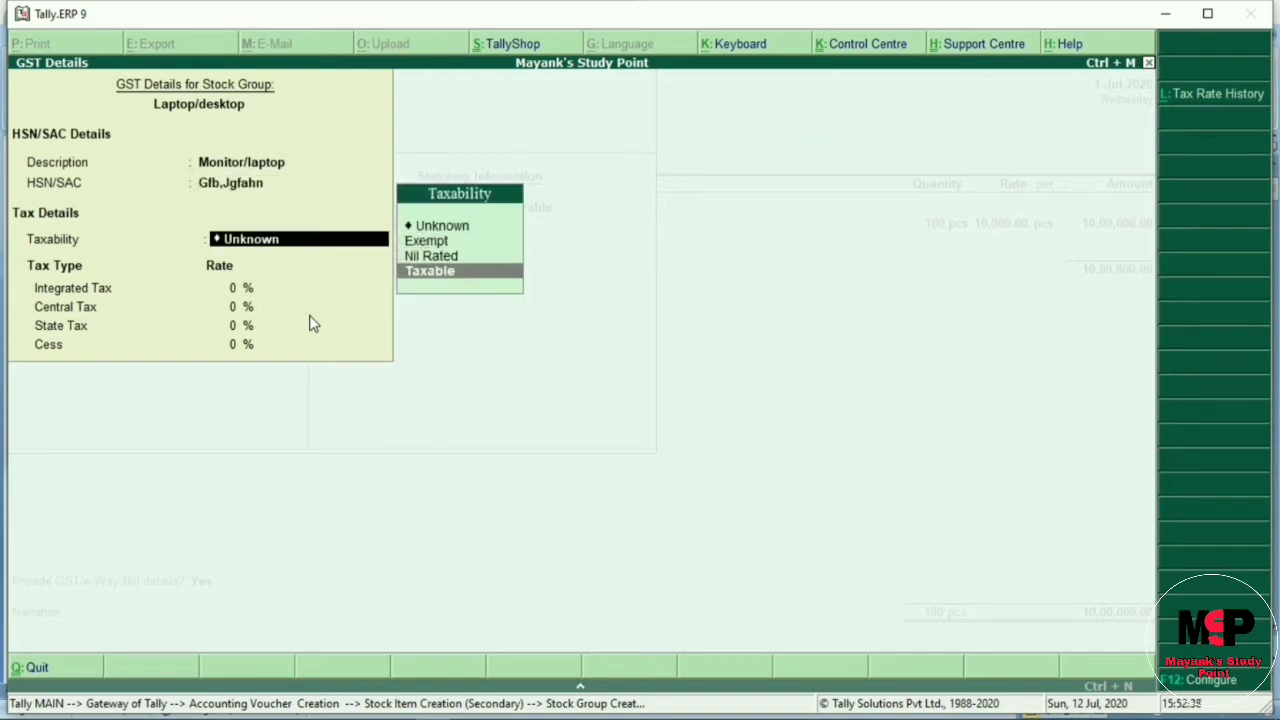
key(Return)
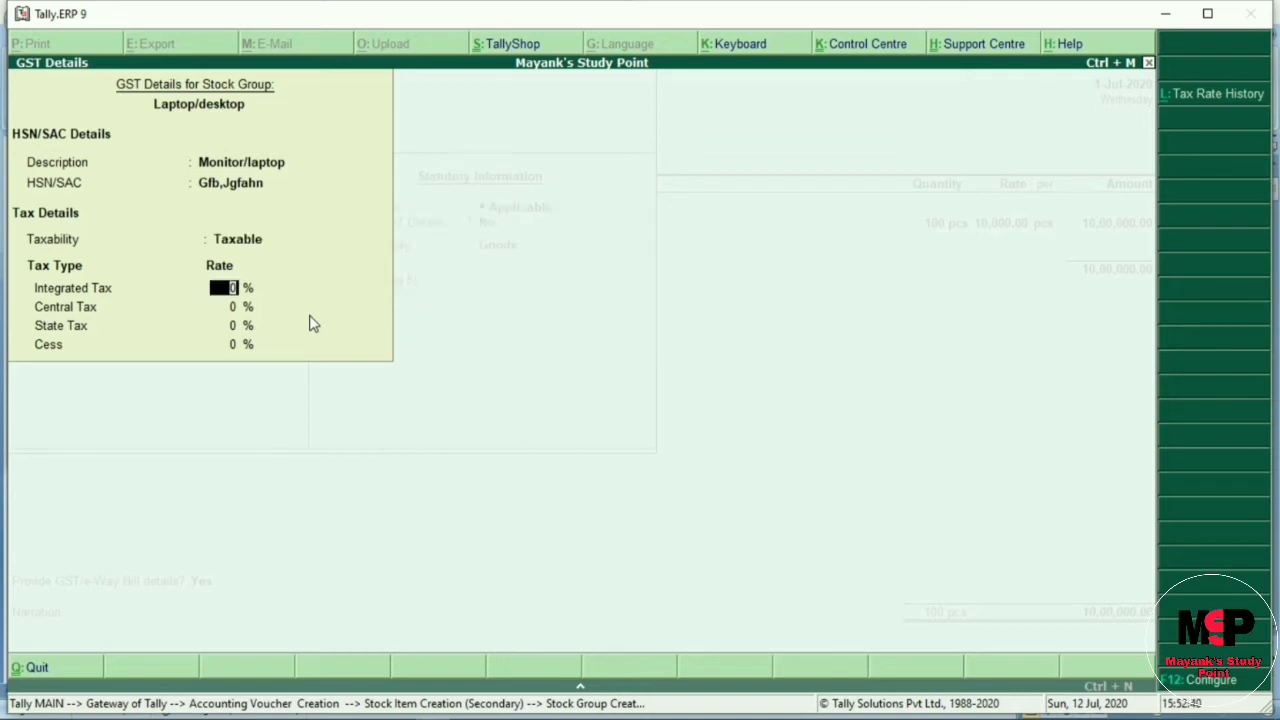
text(20)
key(Return)
key(Return)
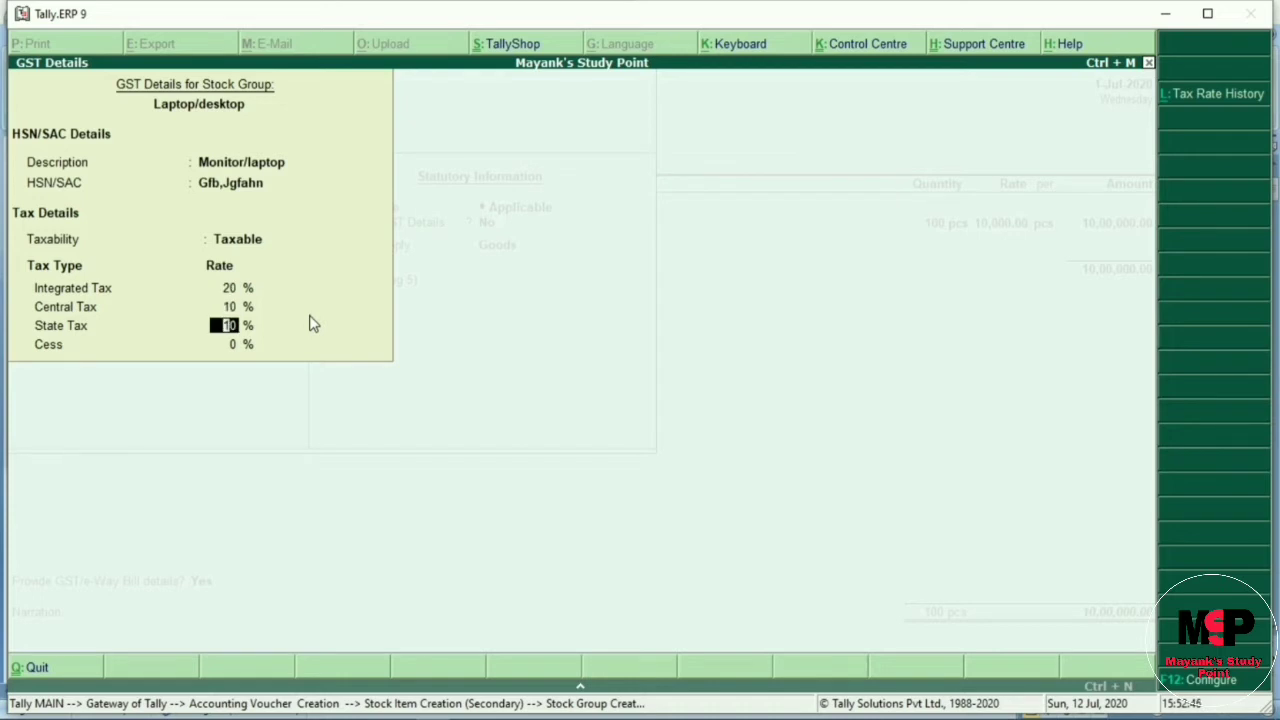
key(Return)
key(Return)
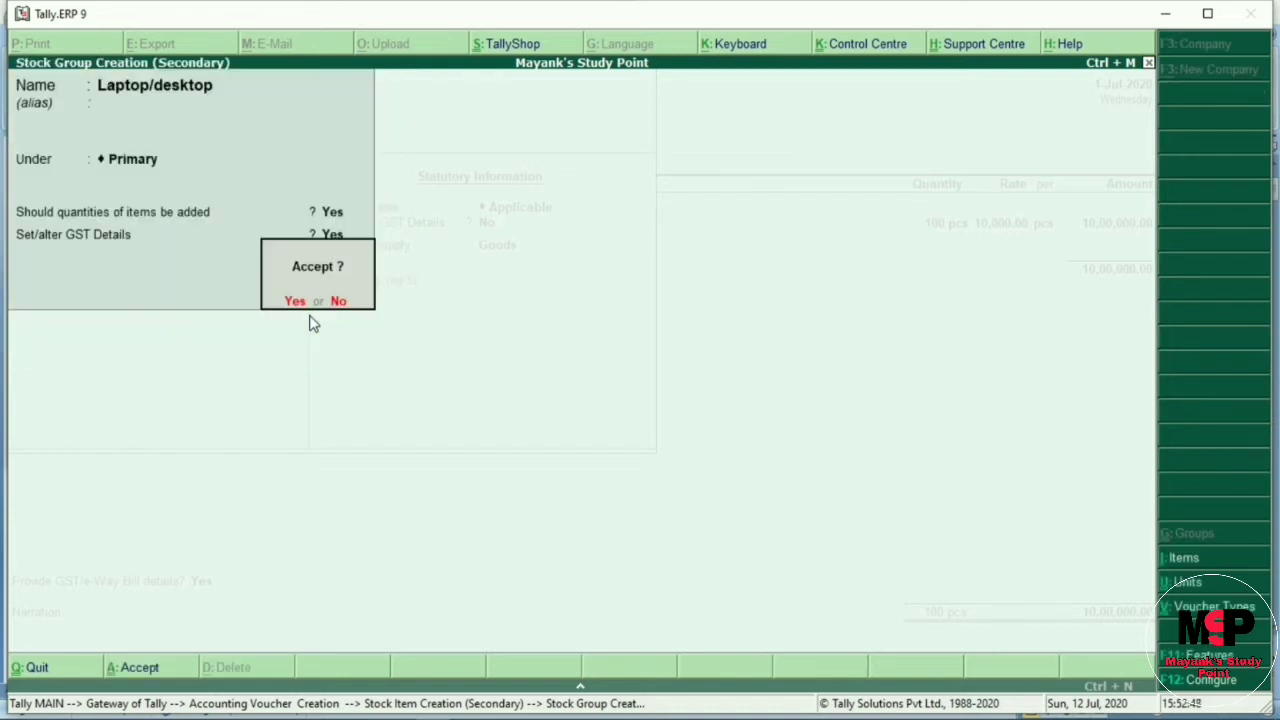
click(305, 304)
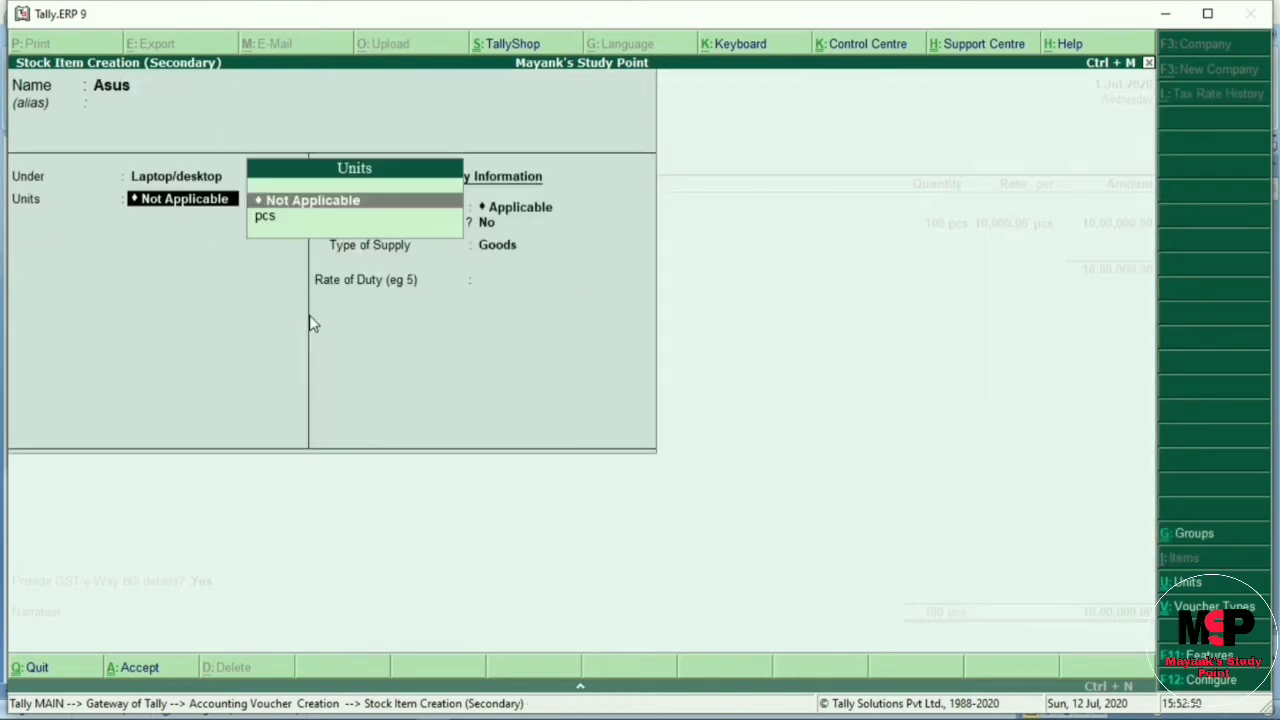
Step: Assign the unit pcs to Asus, keep GST applicable without item-level GST details and Goods as supply type, and save the item
key(Down)
key(Return)
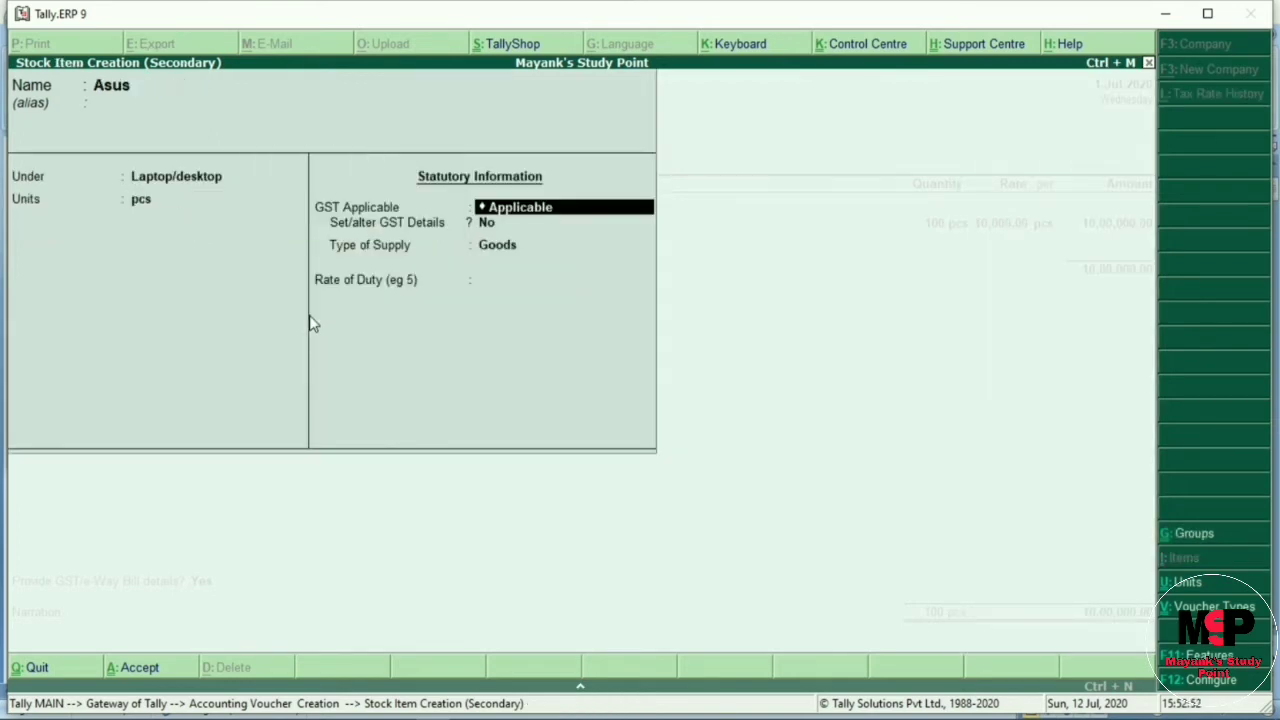
key(Return)
key(Return)
key(Return)
key(Return)
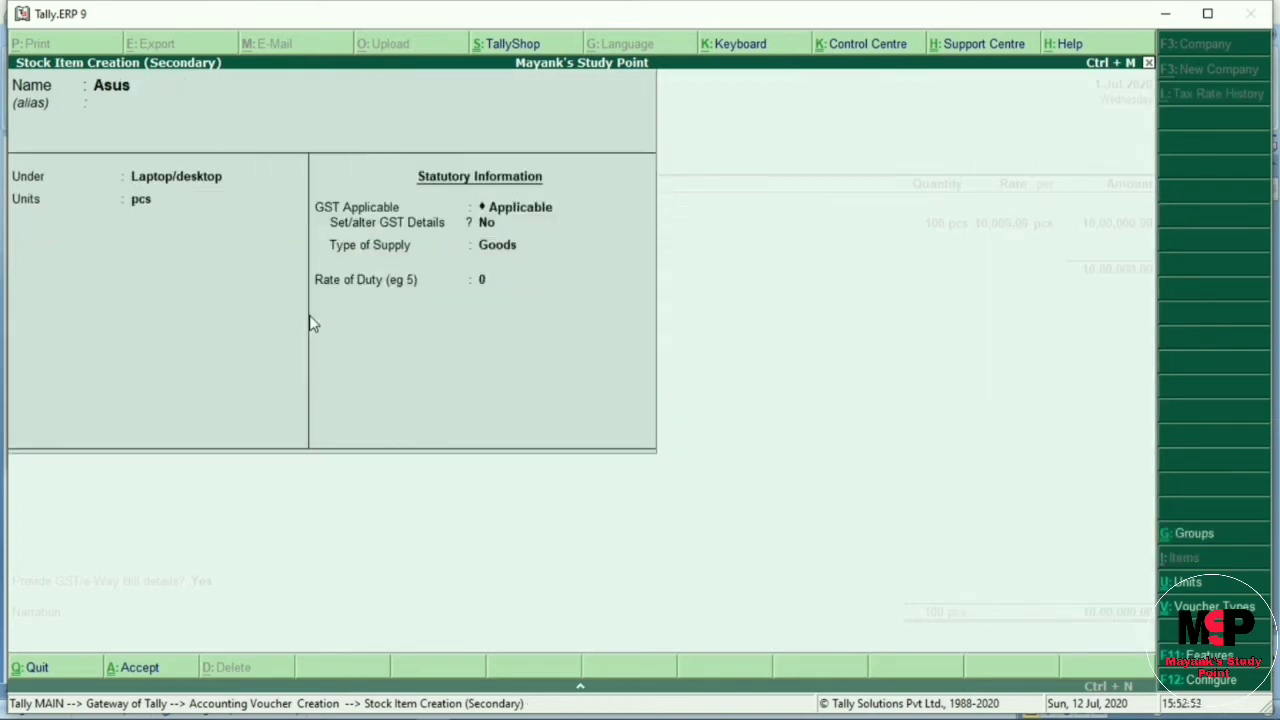
key(Return)
key(Return)
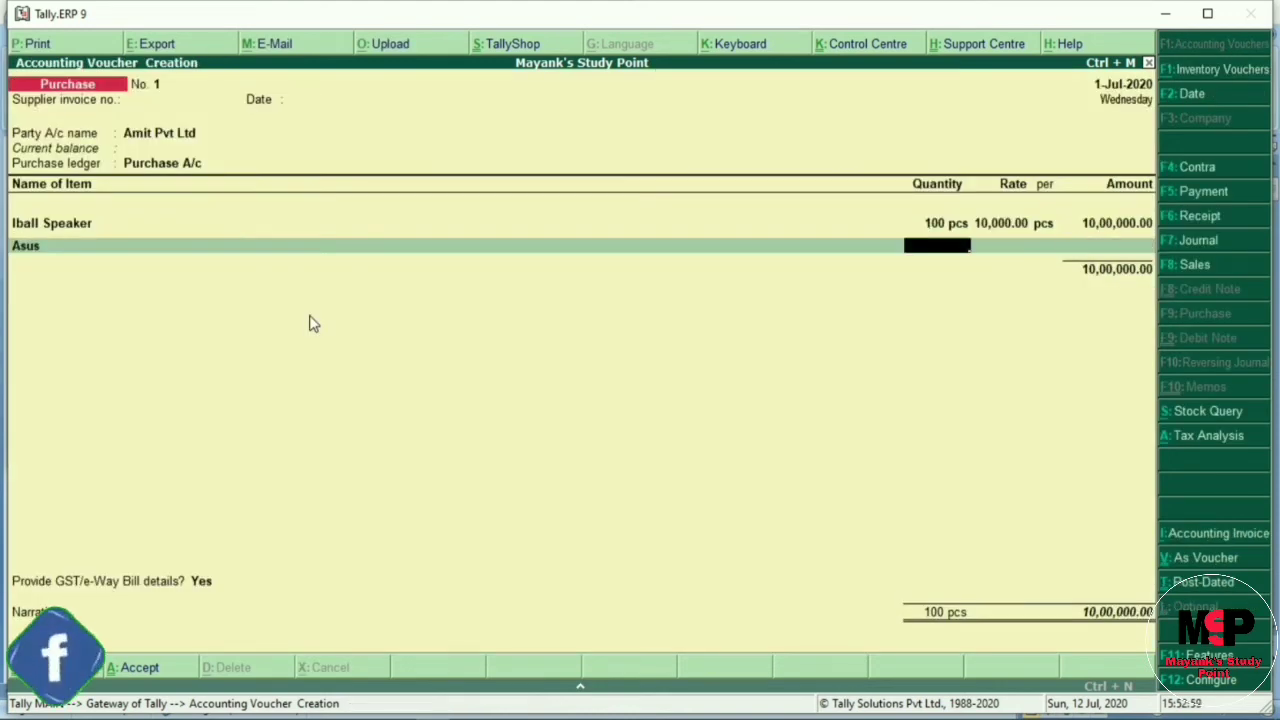
Step: Enter a quantity of 200 pcs at a rate of 50,000 per pcs for Asus and finish the voucher's item list
text(2)
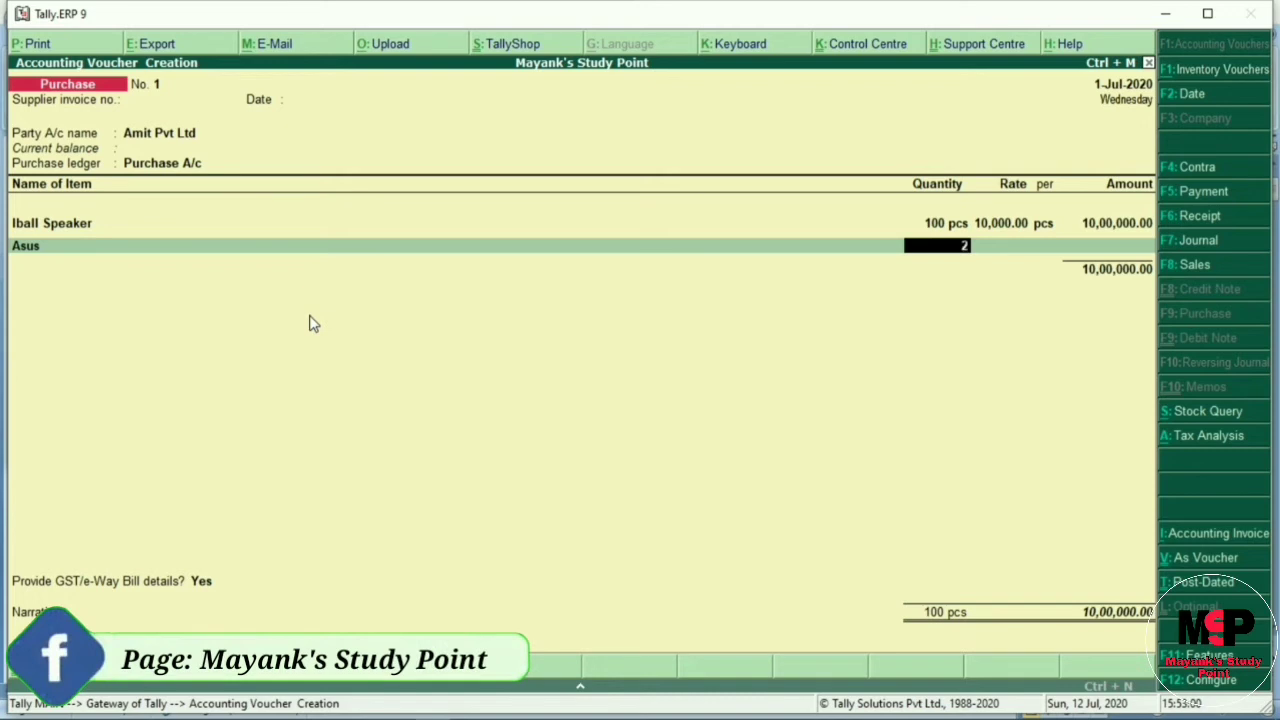
text(00)
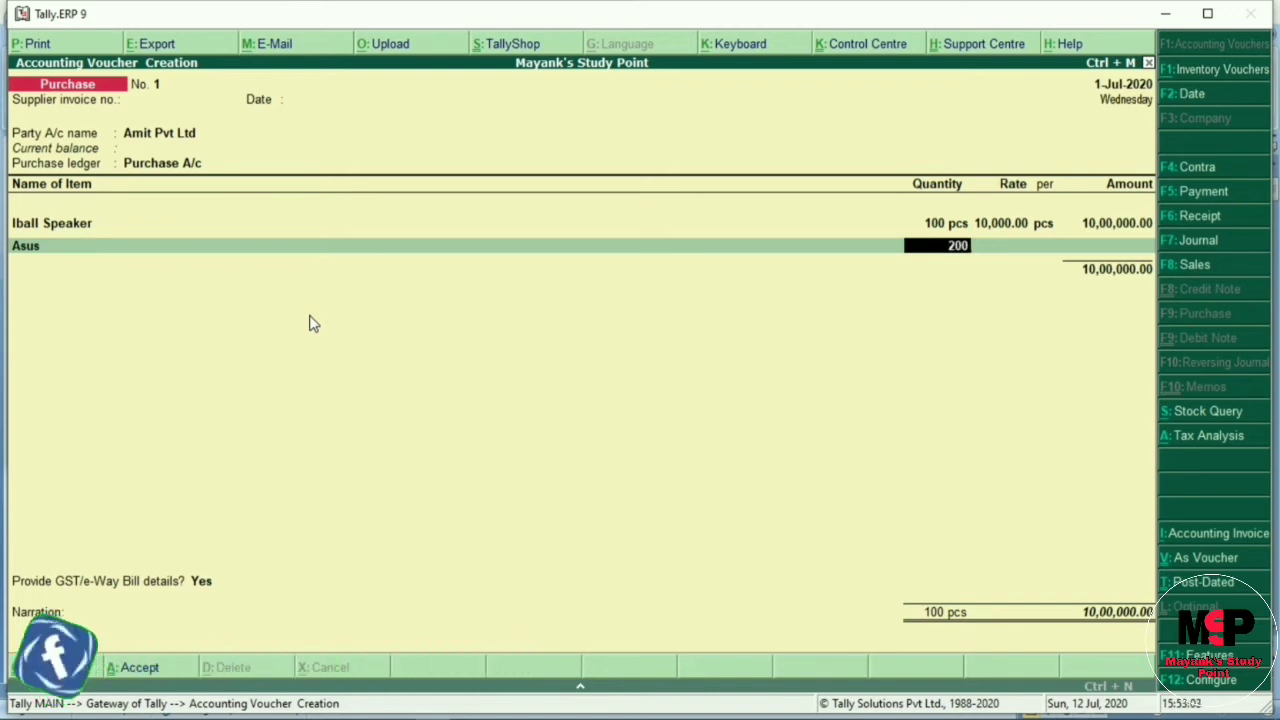
key(Return)
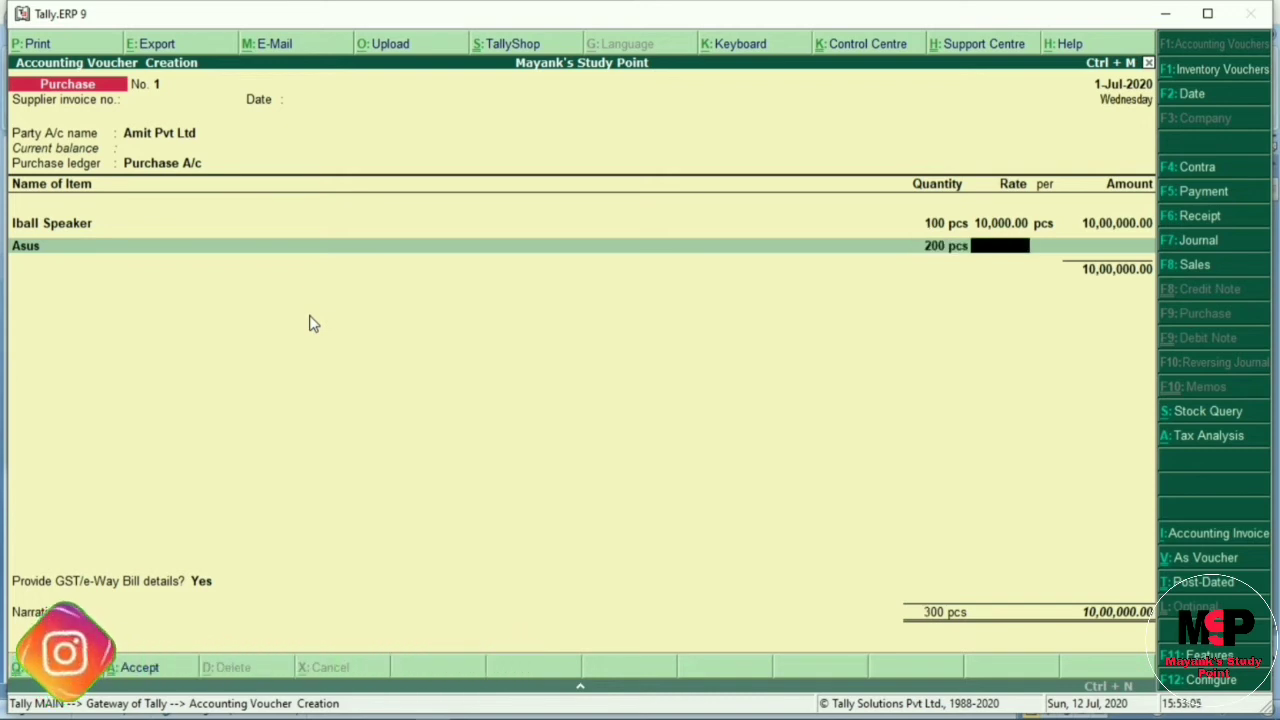
text(500000)
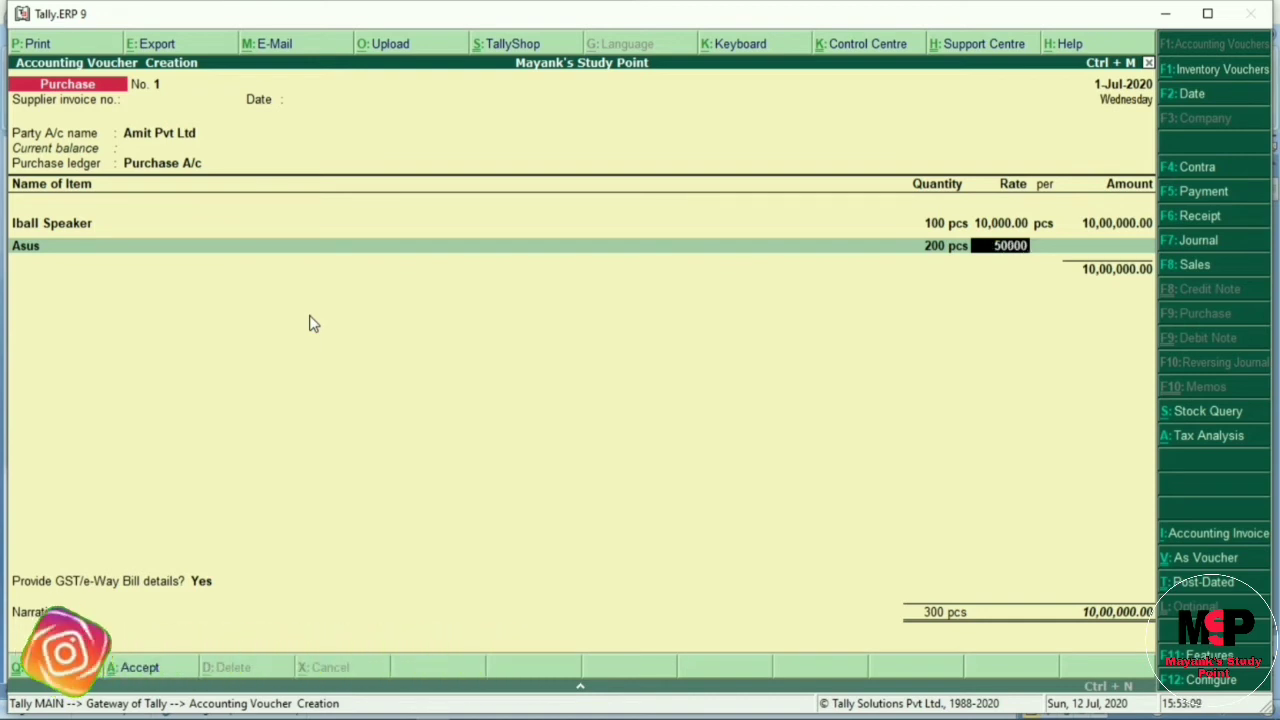
key(Return)
key(Return)
key(Return)
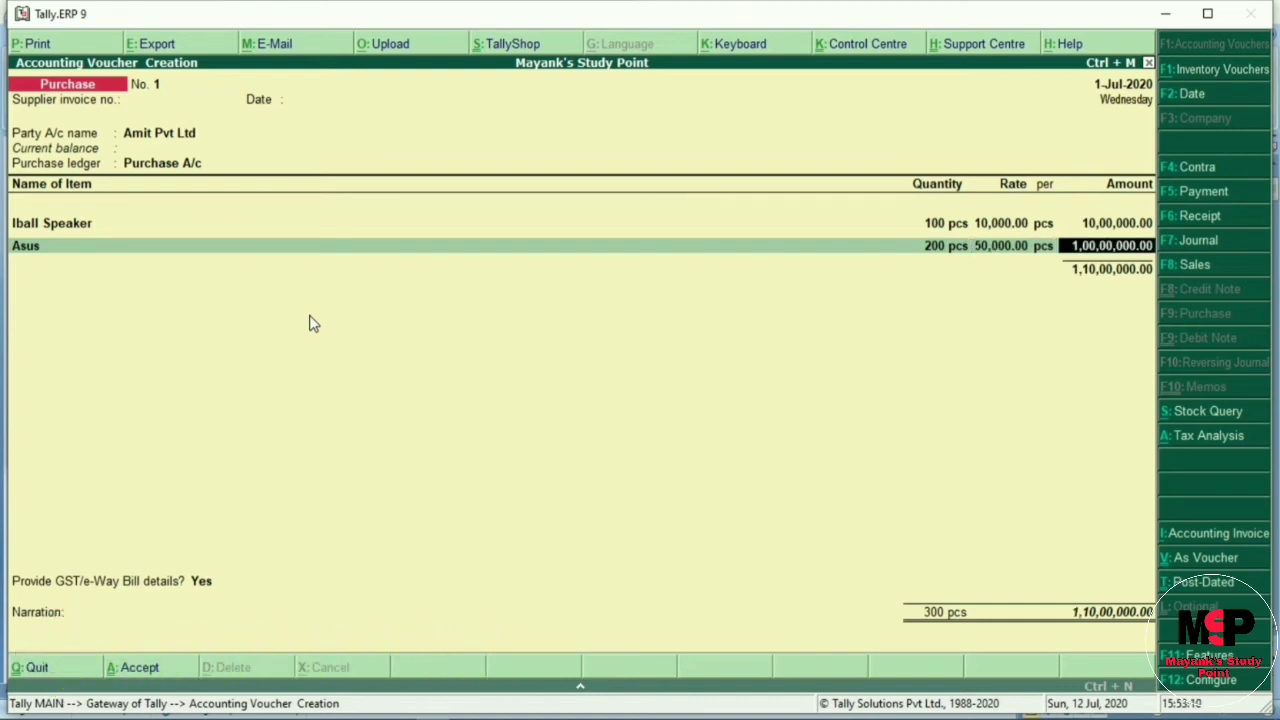
key(Return)
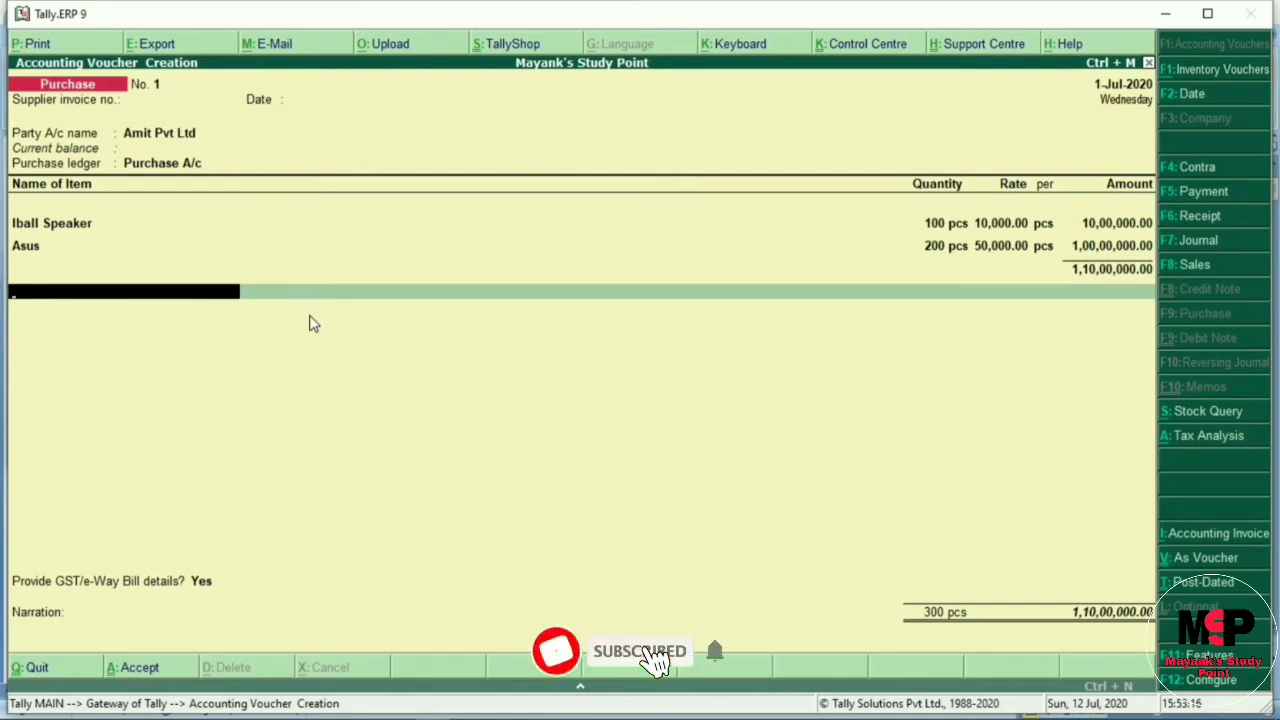
Step: Start a new ledger named Cgst A/c from the voucher's ledger line below the items, leaving the alias blank
text(C)
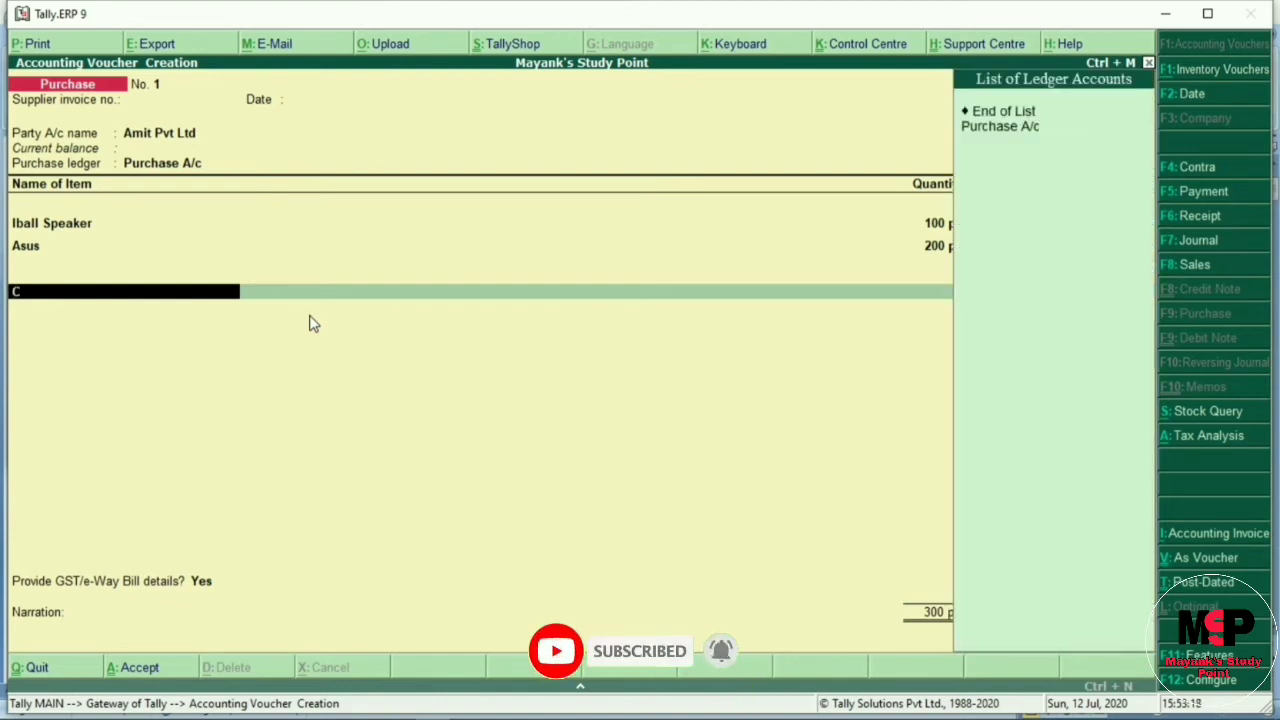
key(BackSpace)
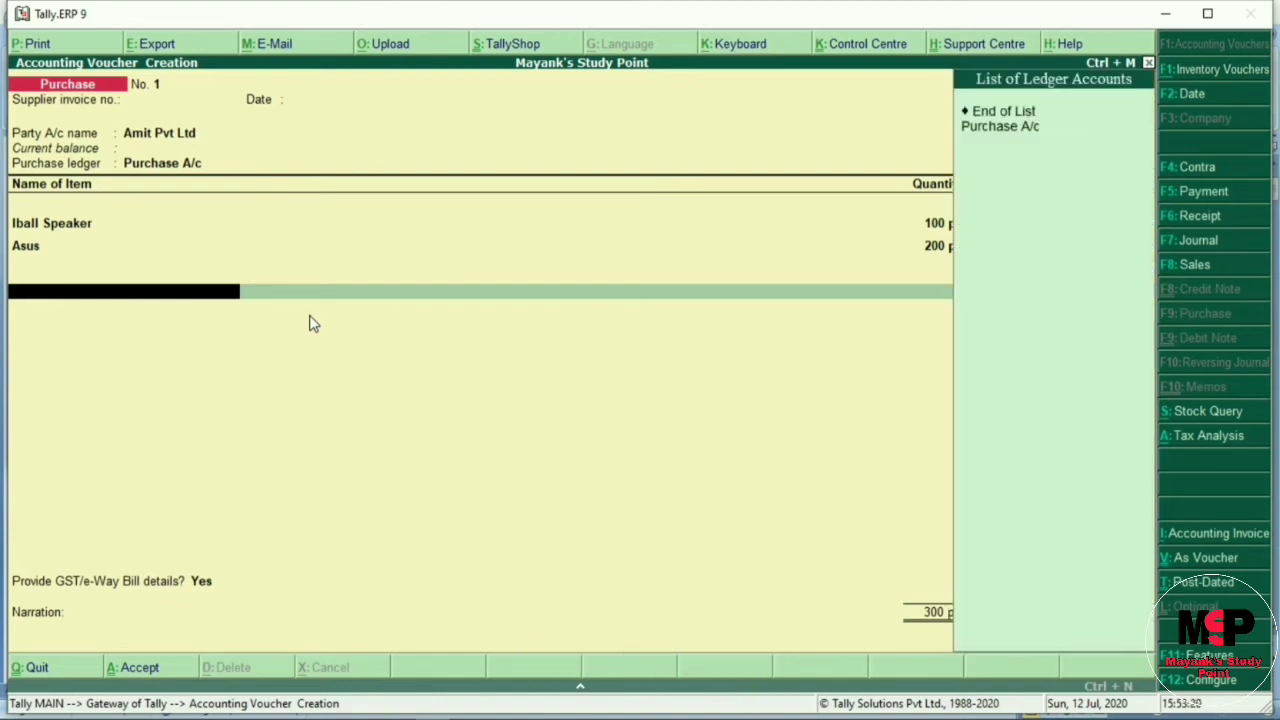
key(alt+c)
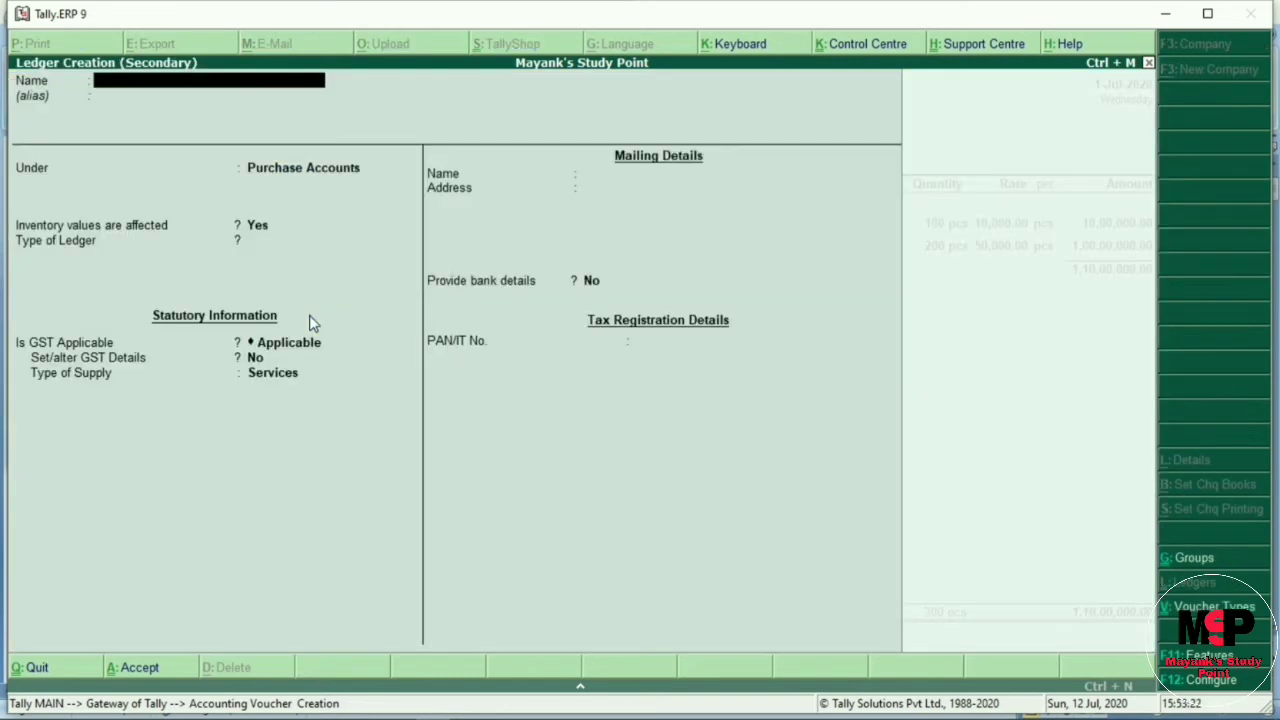
text(Csgt)
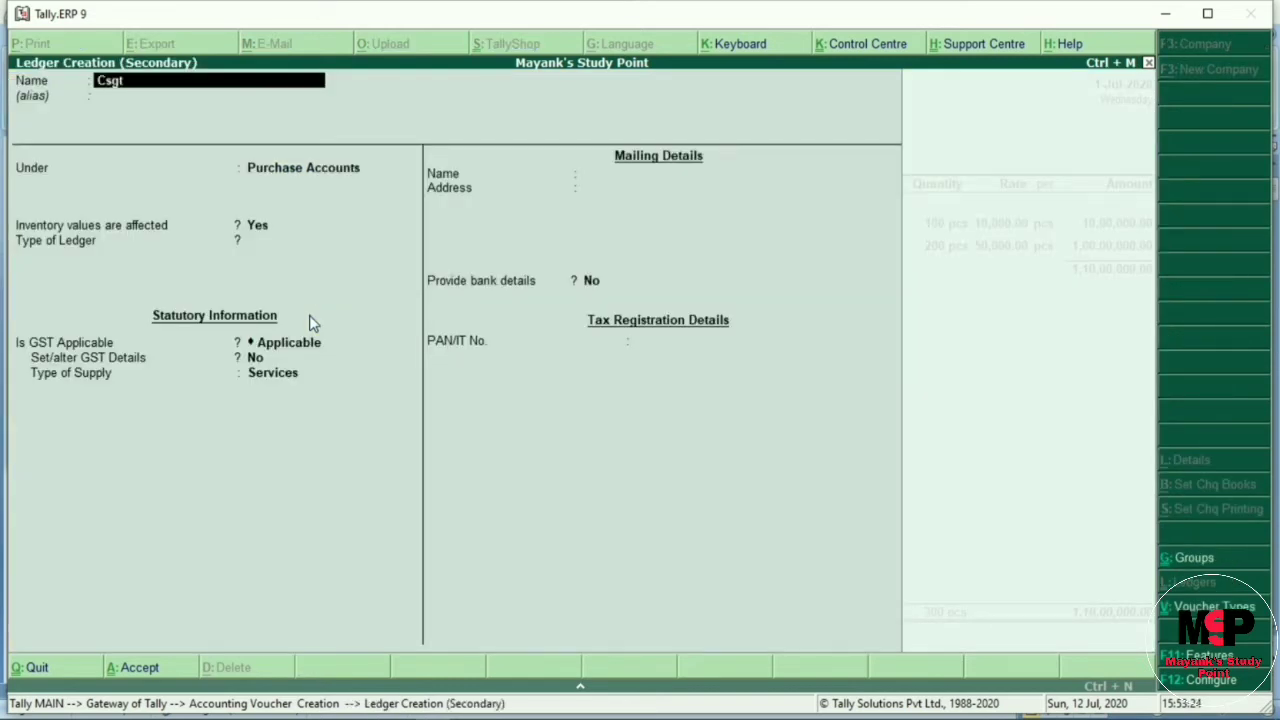
key(BackSpace)
key(BackSpace)
key(BackSpace)
text(s)
text(g)
key(BackSpace)
key(BackSpace)
key(BackSpace)
text(Cgst A/c)
key(Return)
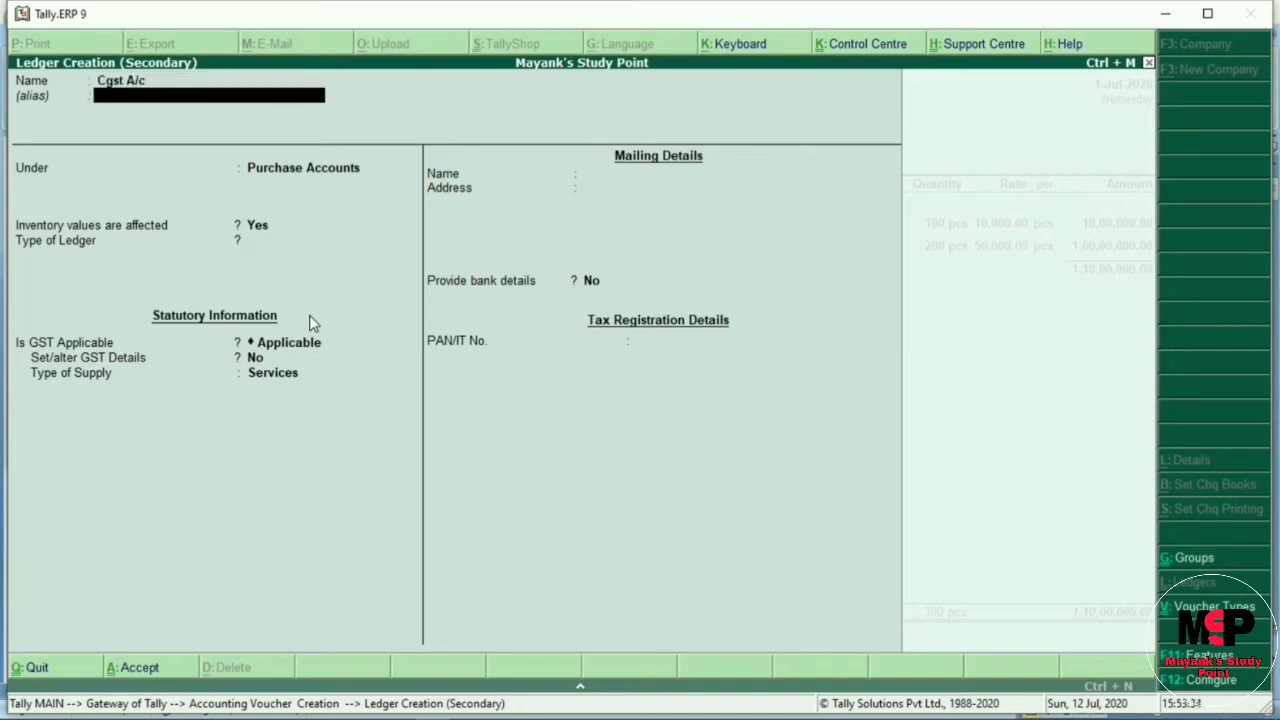
key(Return)
Step: Put Cgst A/c under Duties & Taxes with GST as the type of duty and Central Tax as the tax type
text(Du)
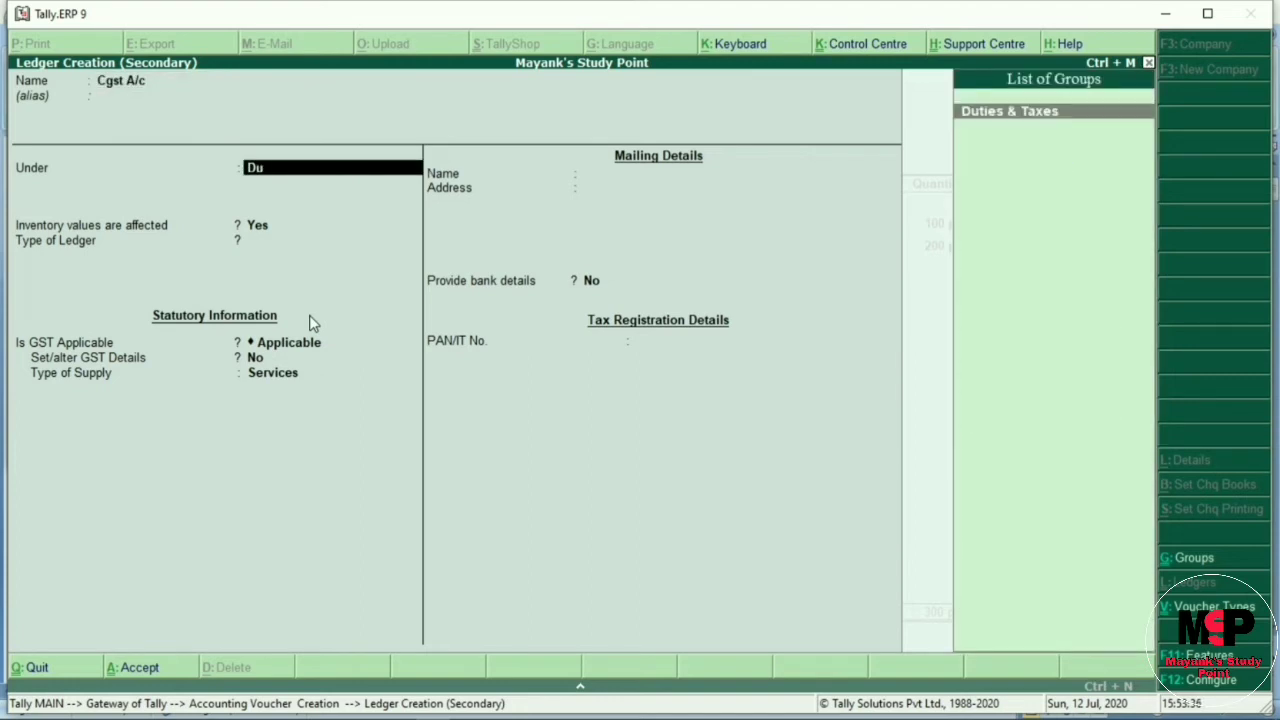
key(Return)
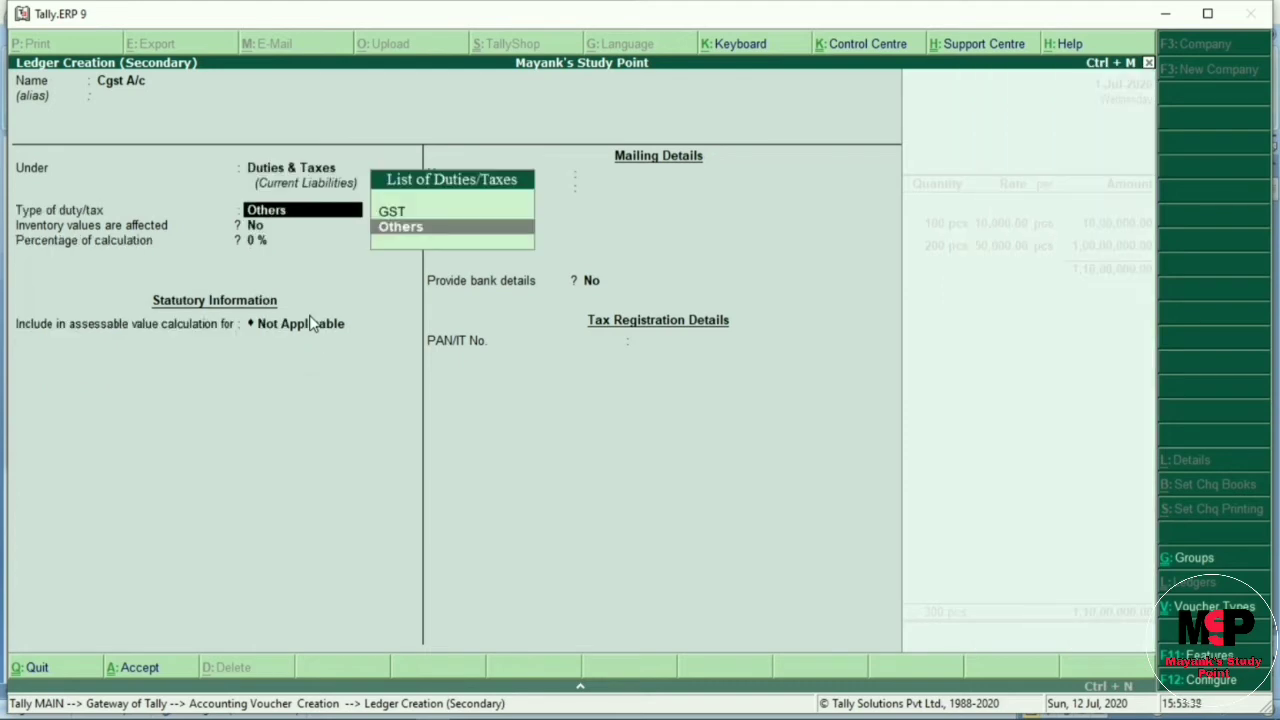
key(Up)
key(Return)
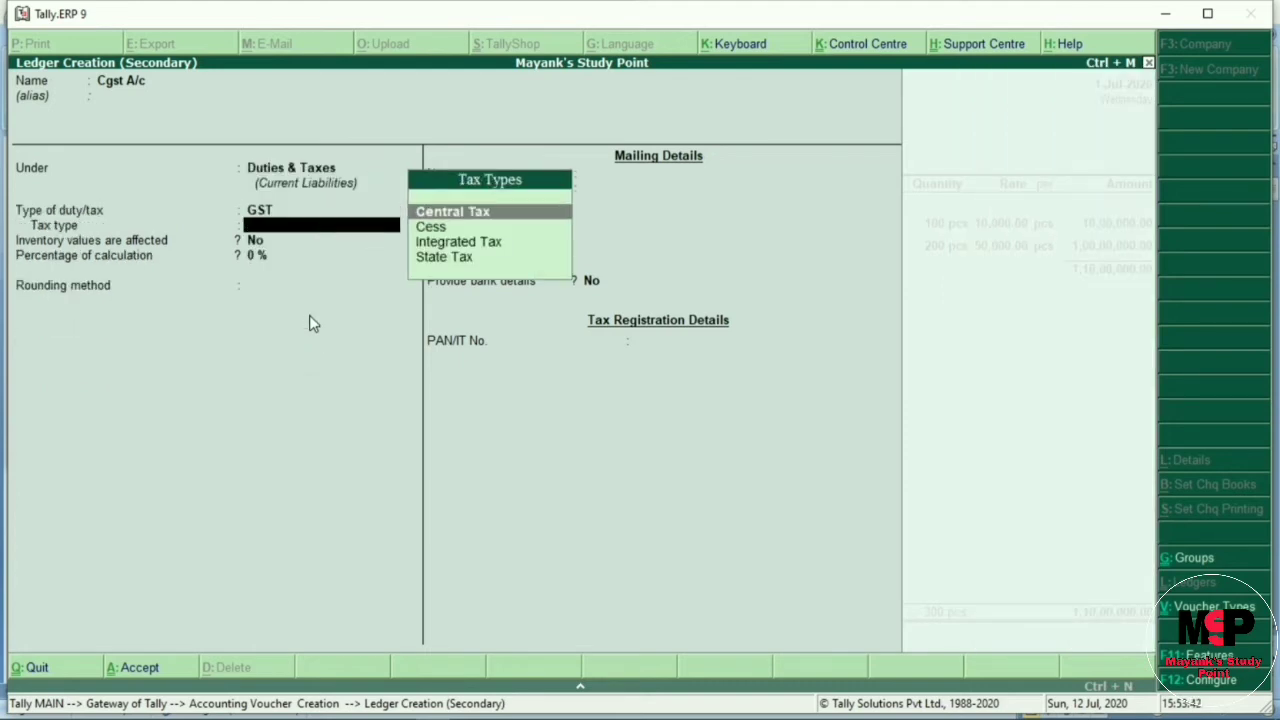
key(Return)
Step: Keep 0% as the calculation percentage, set rounding to Not Applicable, skip the bank details and PAN, and save the Cgst A/c ledger
key(Return)
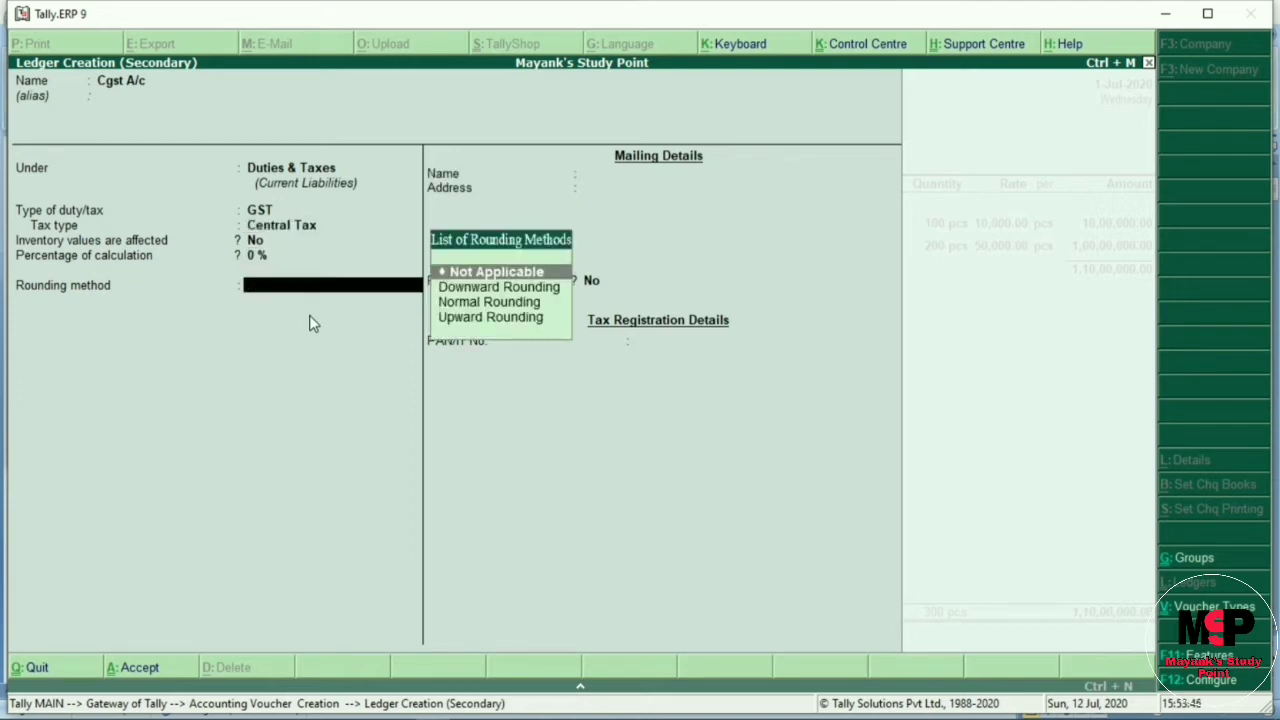
key(Return)
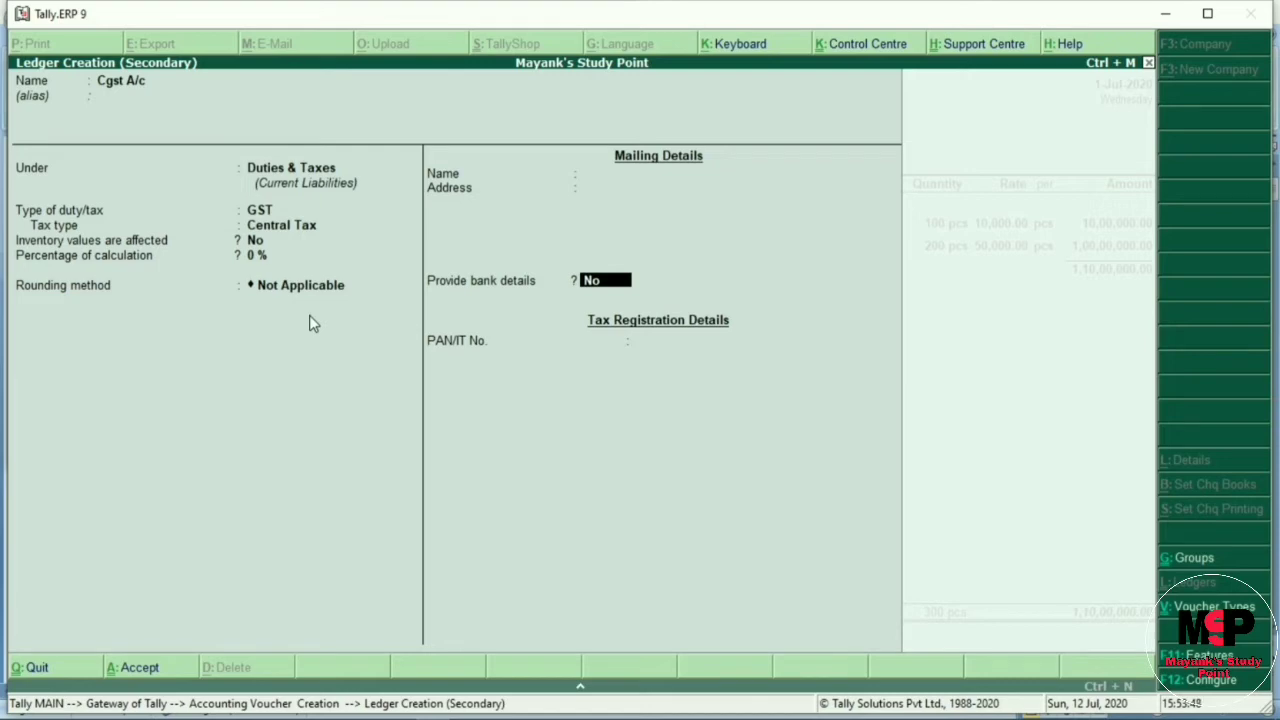
key(Return)
key(Return)
key(Return)
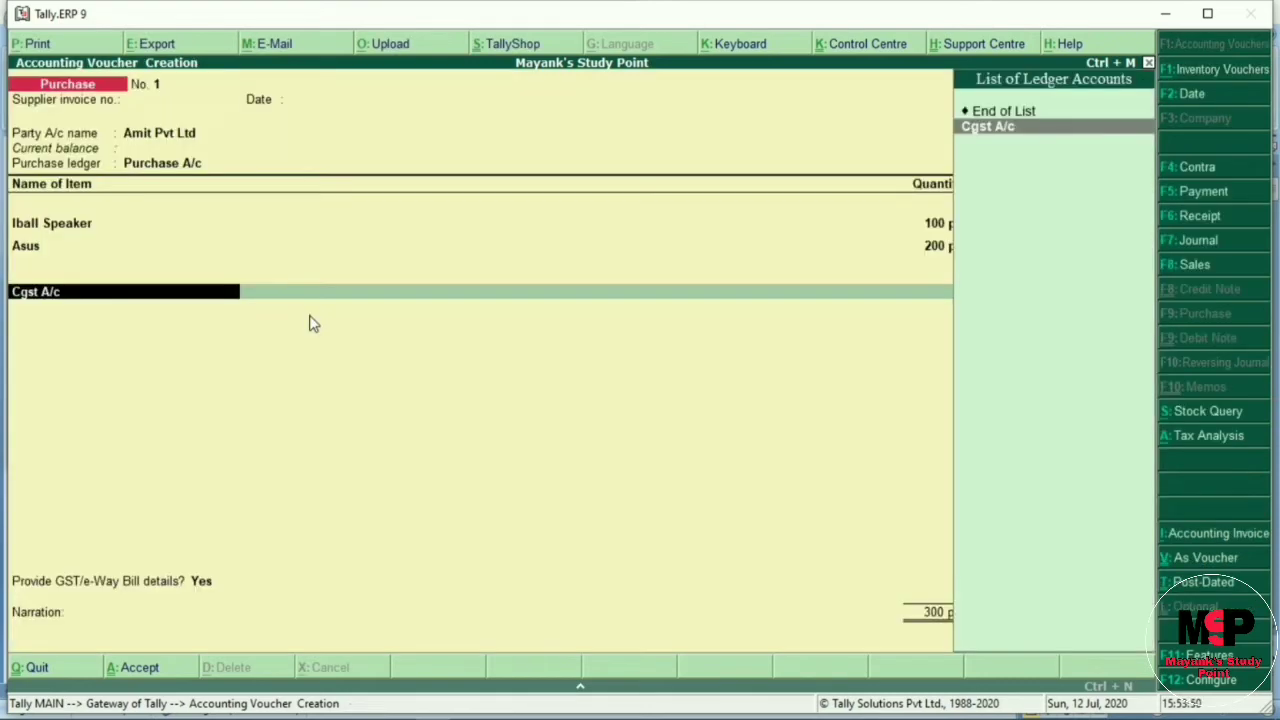
Step: Add Cgst A/c to the voucher with its calculated amount and start a new ledger named Sgst, leaving the alias blank
key(Return)
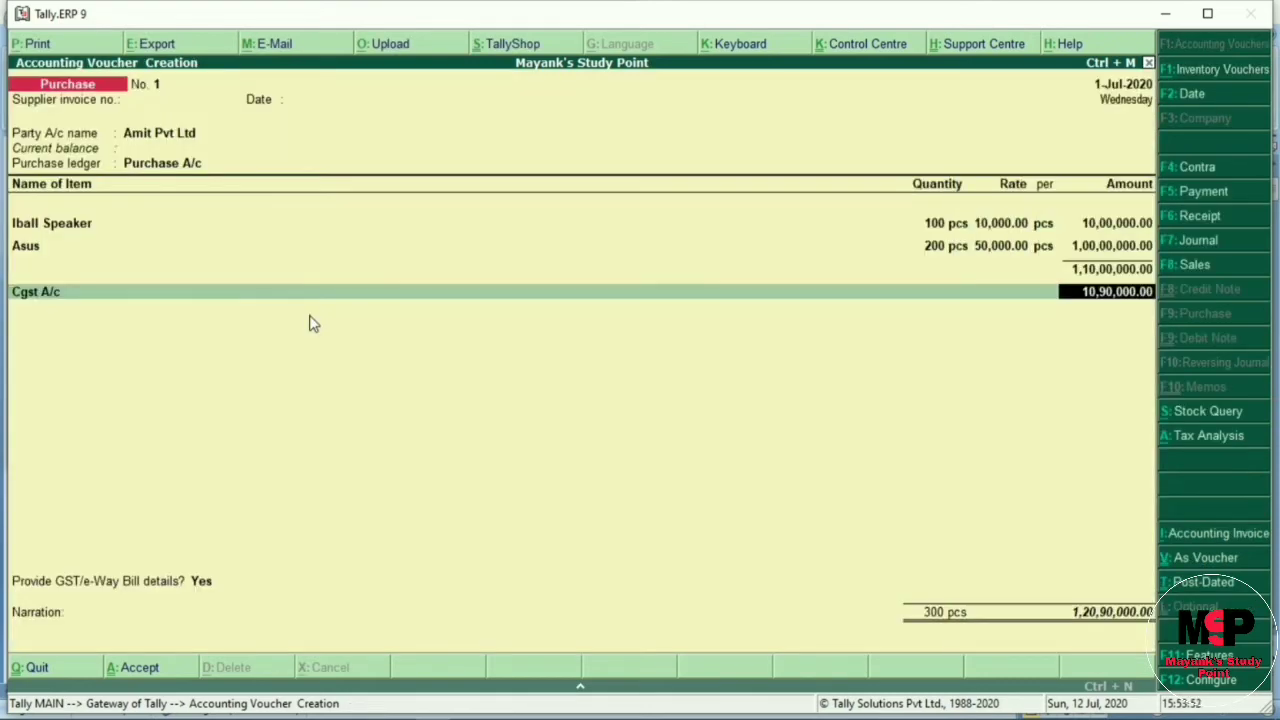
key(Return)
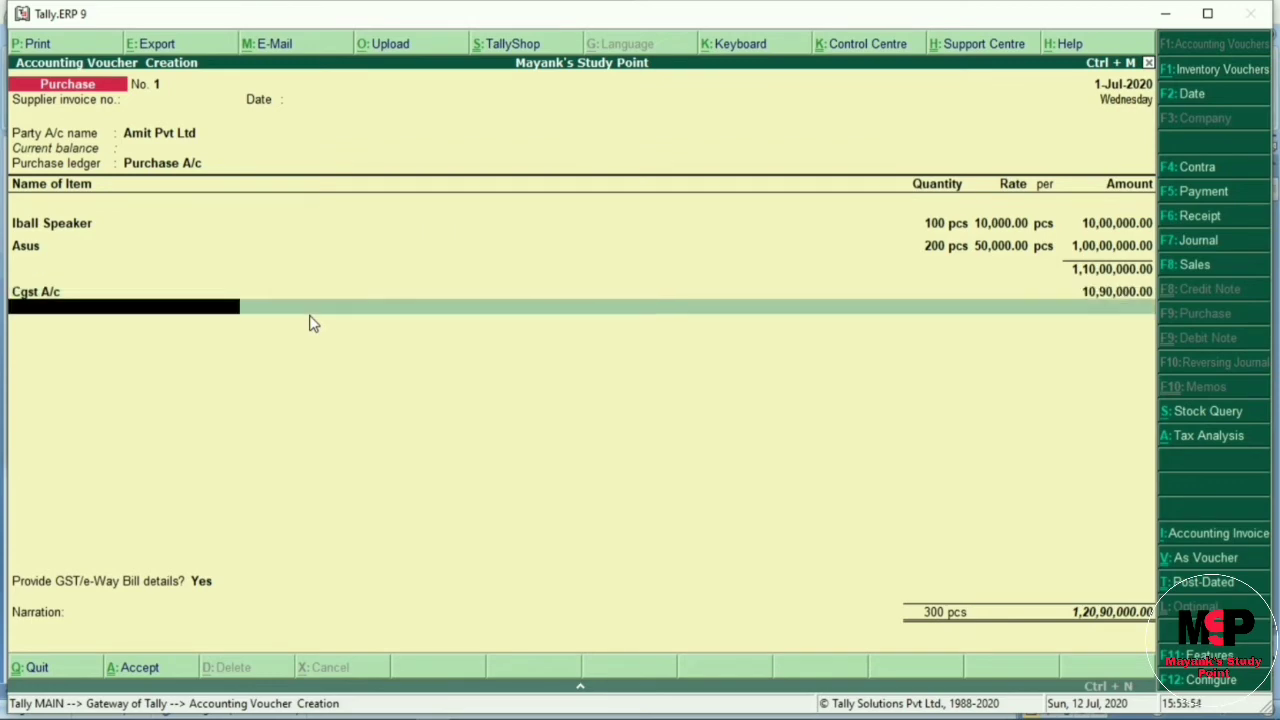
click(310, 323)
key(alt+c)
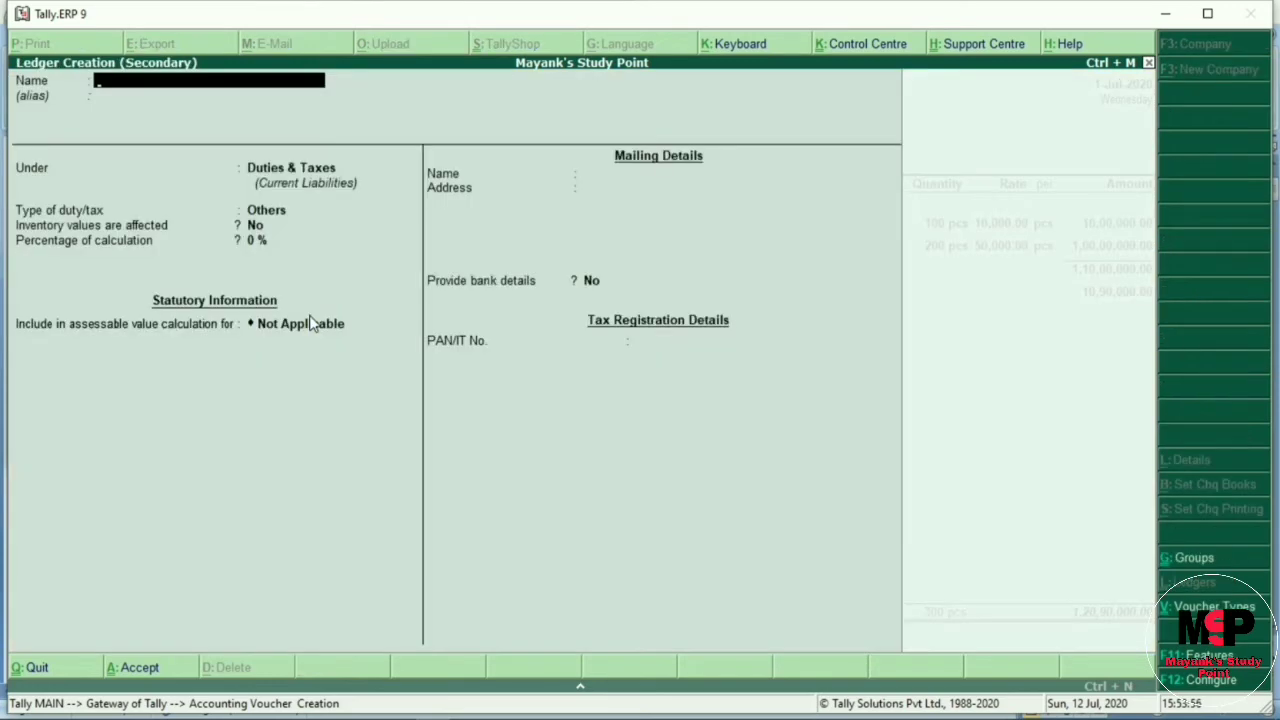
text(Sg)
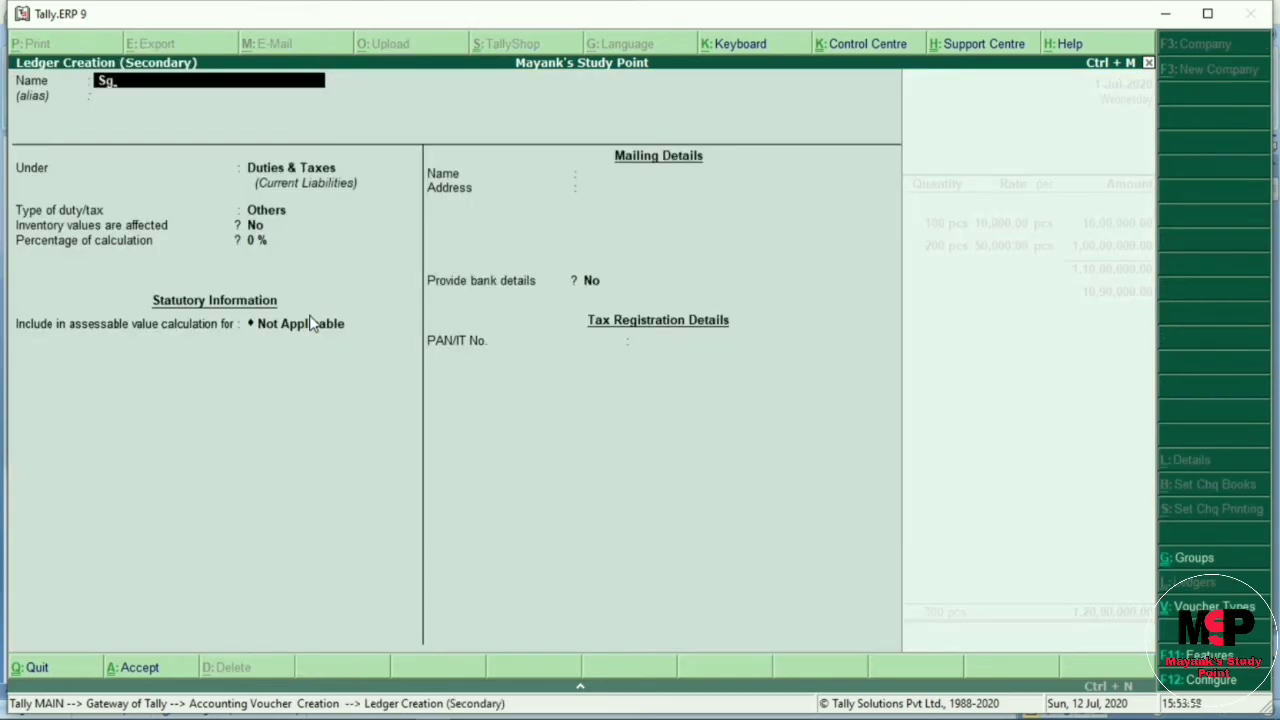
text(st)
key(Return)
key(Return)
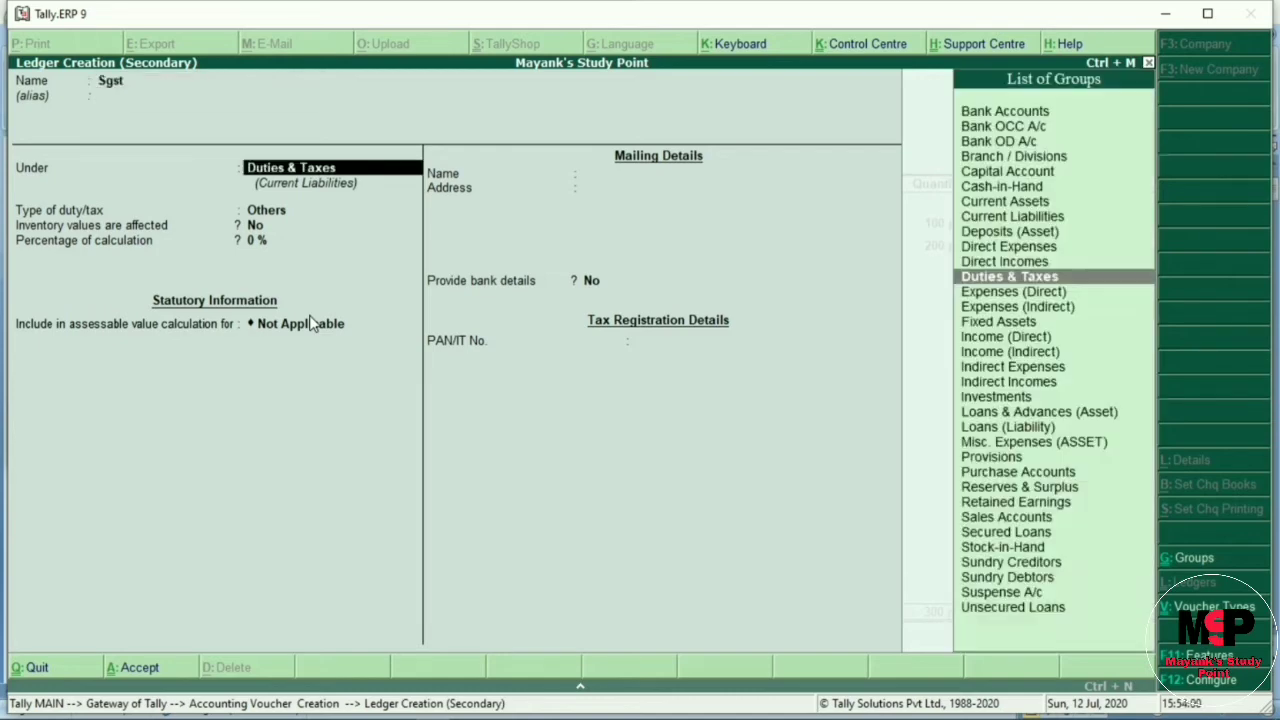
Step: Put Sgst under Duties & Taxes with GST as the type of duty and State Tax as the tax type
key(Return)
key(Up)
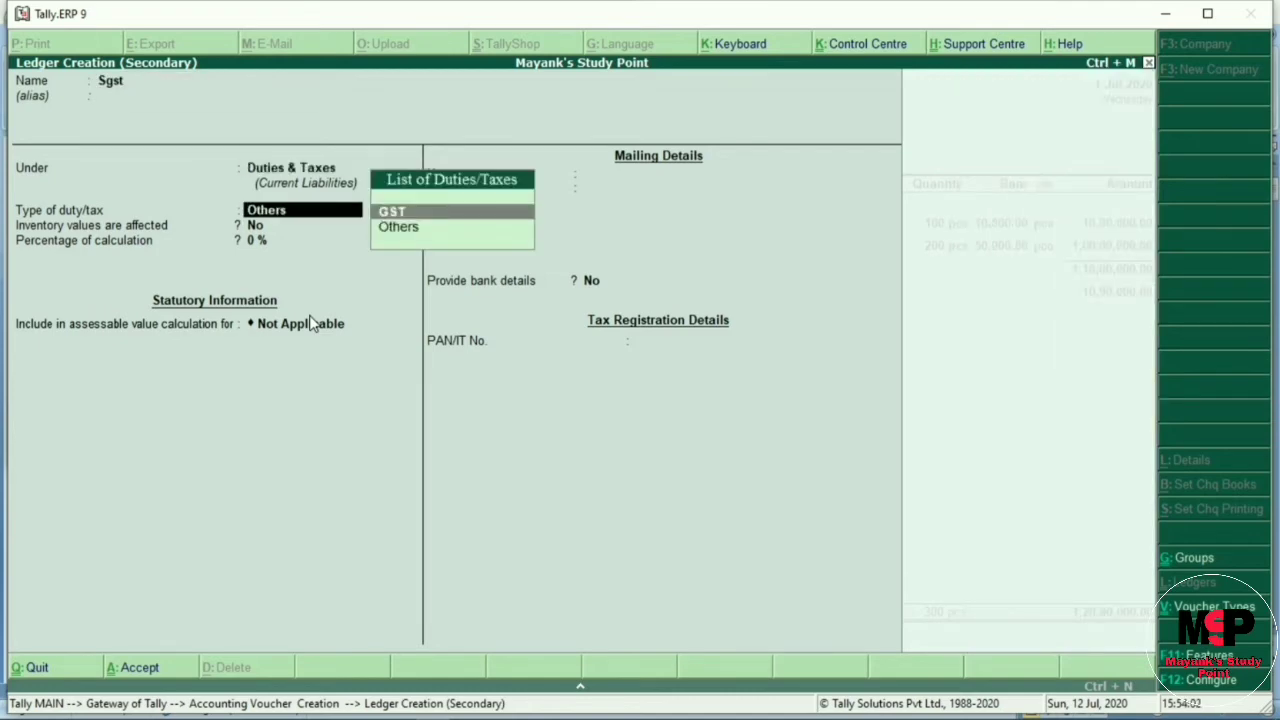
key(Return)
key(Down)
key(Down)
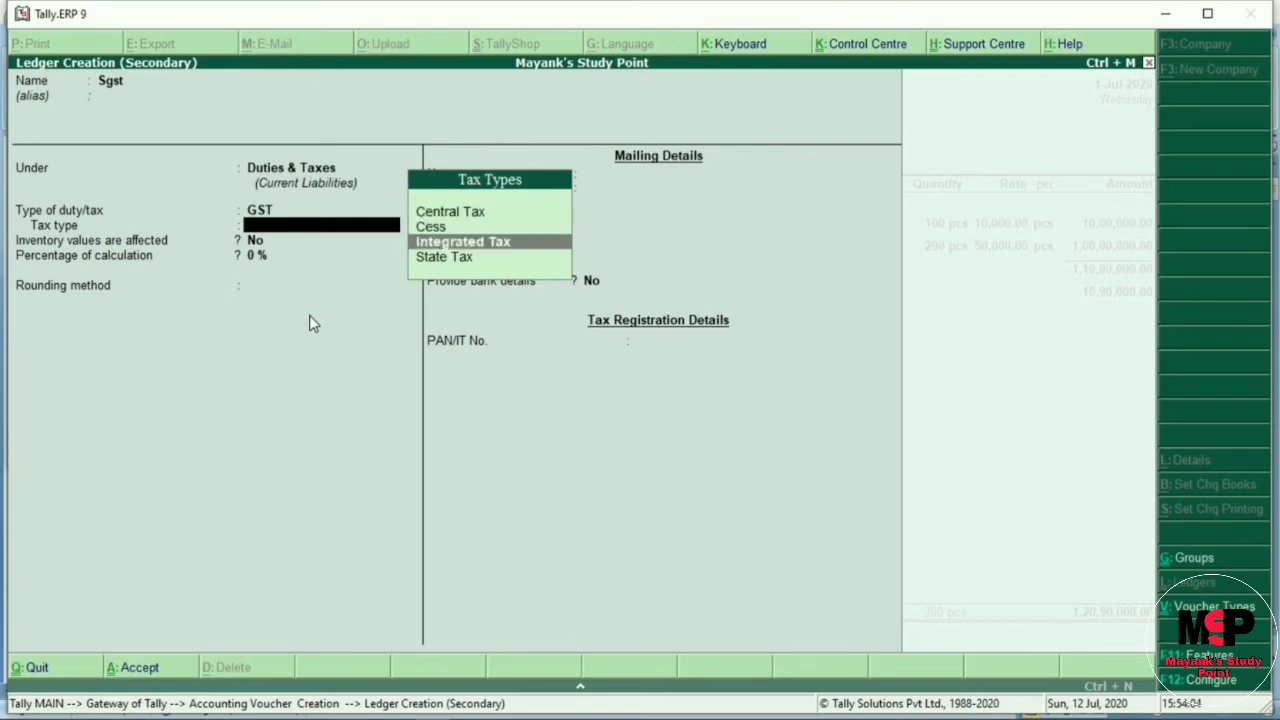
key(Down)
key(Return)
Step: Save the Sgst ledger with 0% calculation, rounding Not Applicable and no bank details or PAN, and accept its calculated amount in the voucher
key(Return)
key(Return)
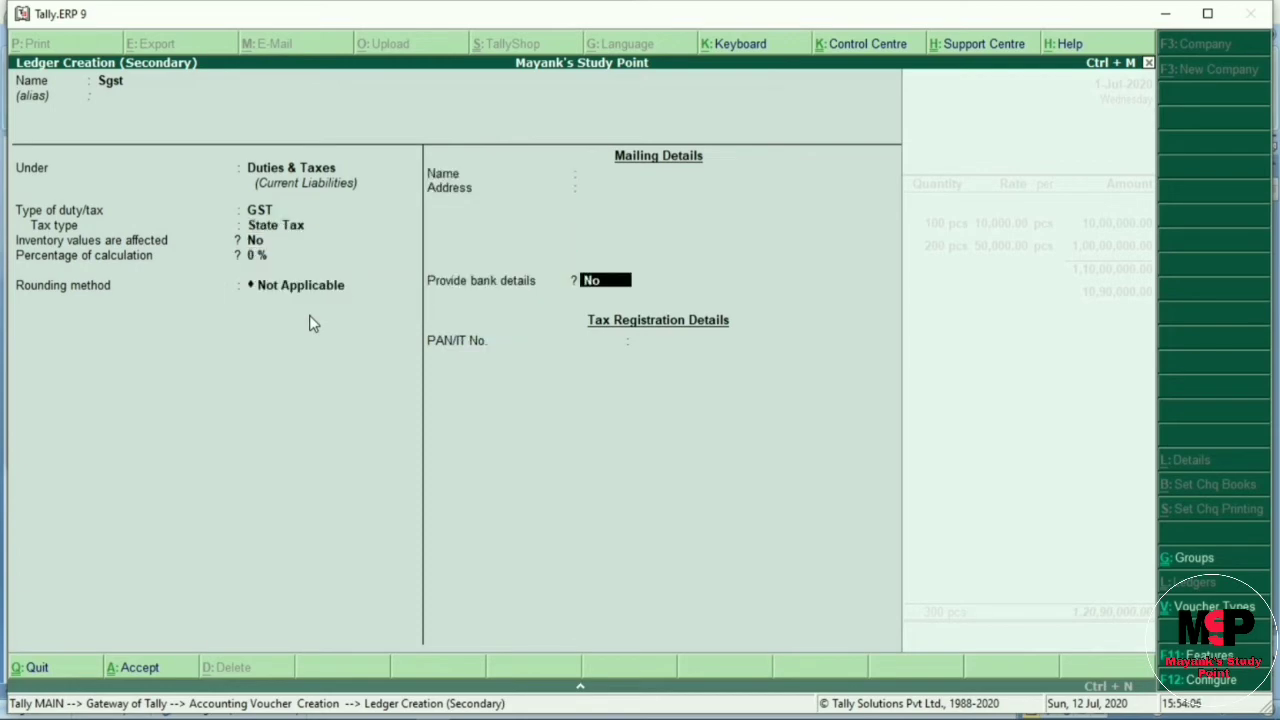
key(Return)
key(Return)
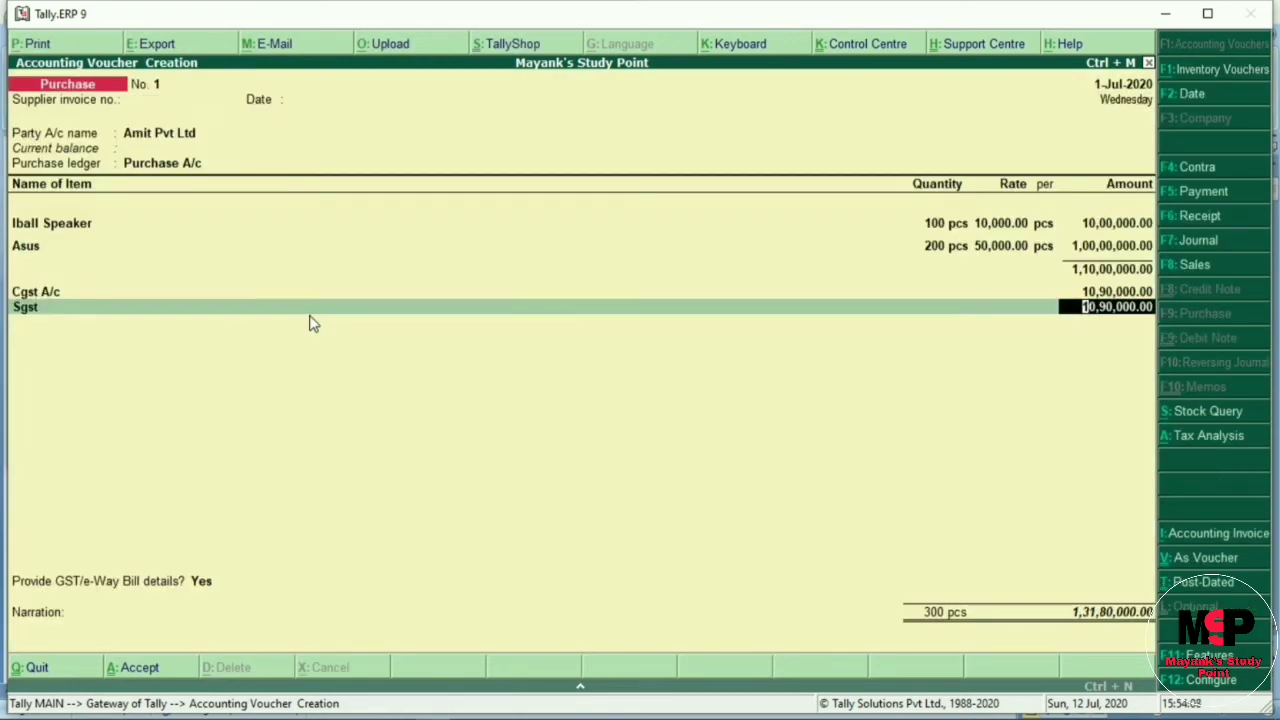
key(Return)
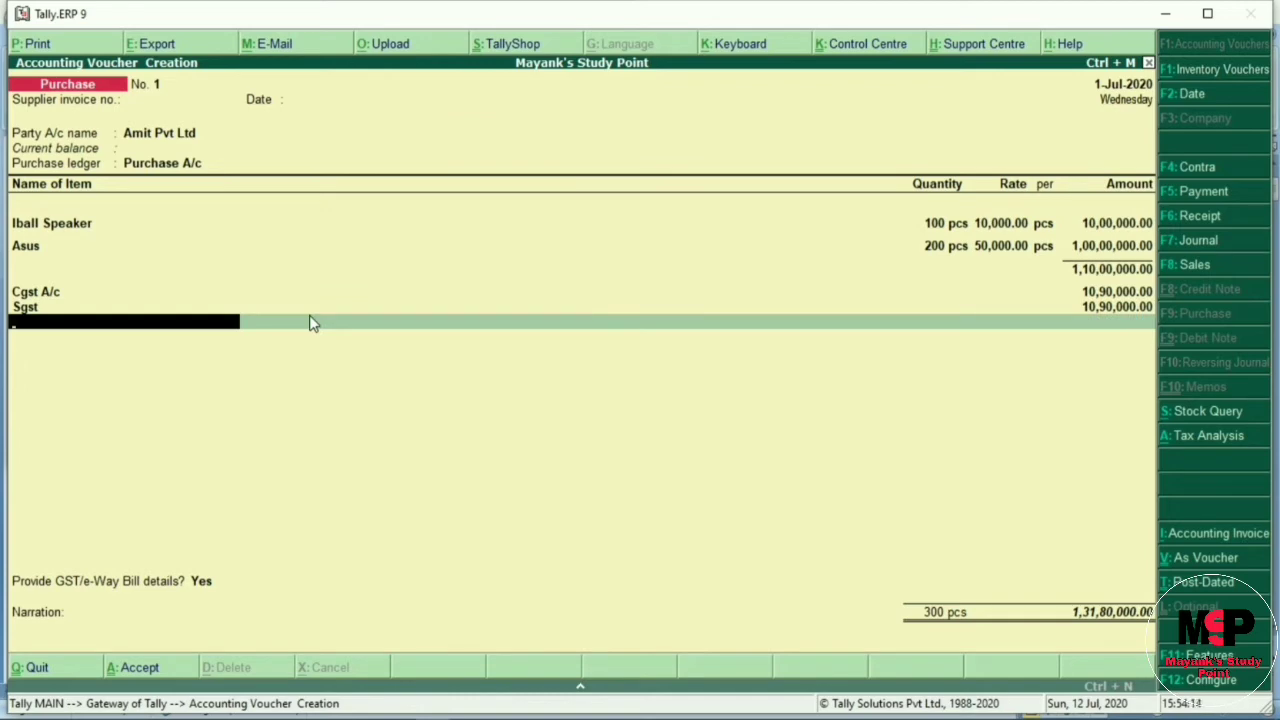
Step: Finish the ledger lines, keep GST/e-Way Bill details at Yes with the default statutory details, and save the purchase voucher without a narration
key(Return)
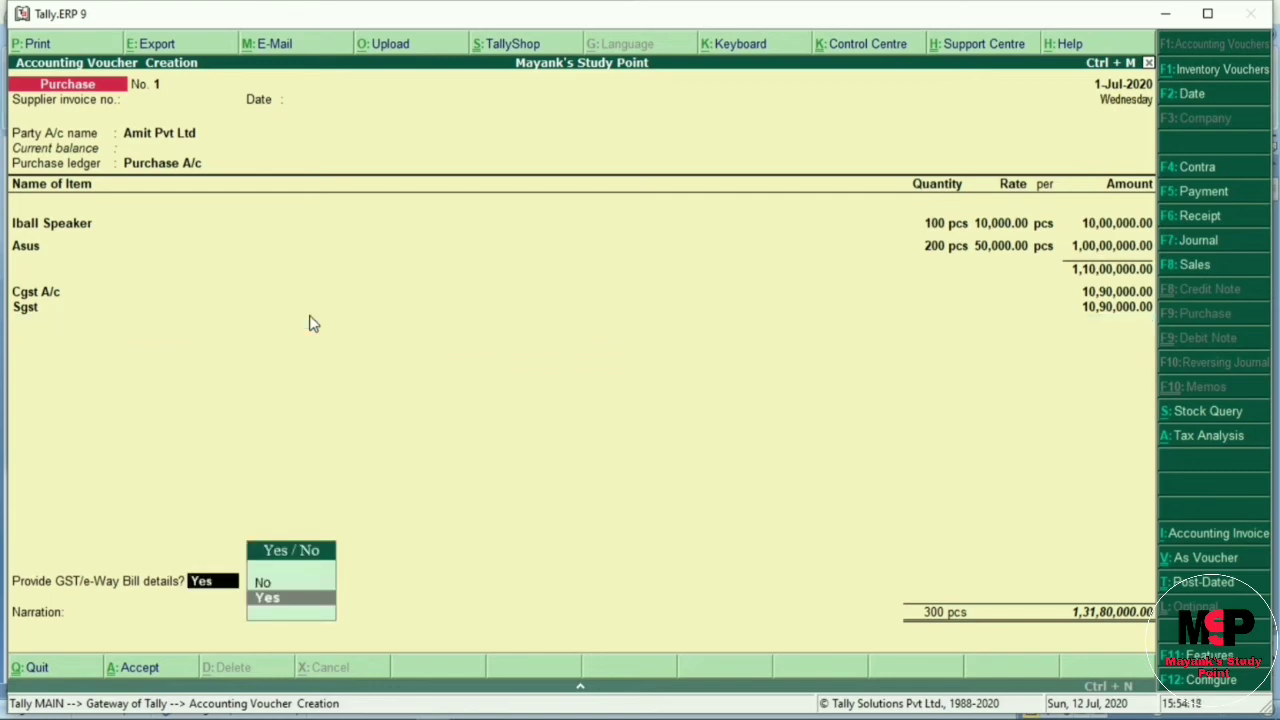
key(Return)
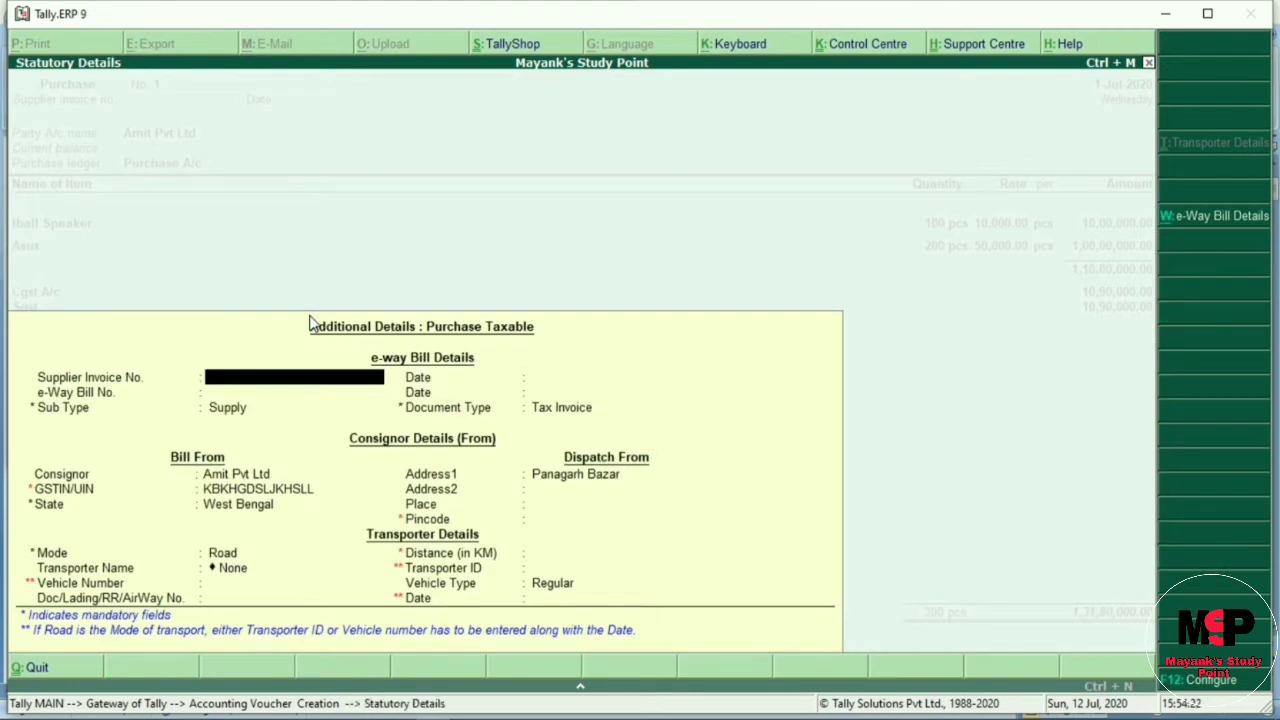
key(ctrl+a)
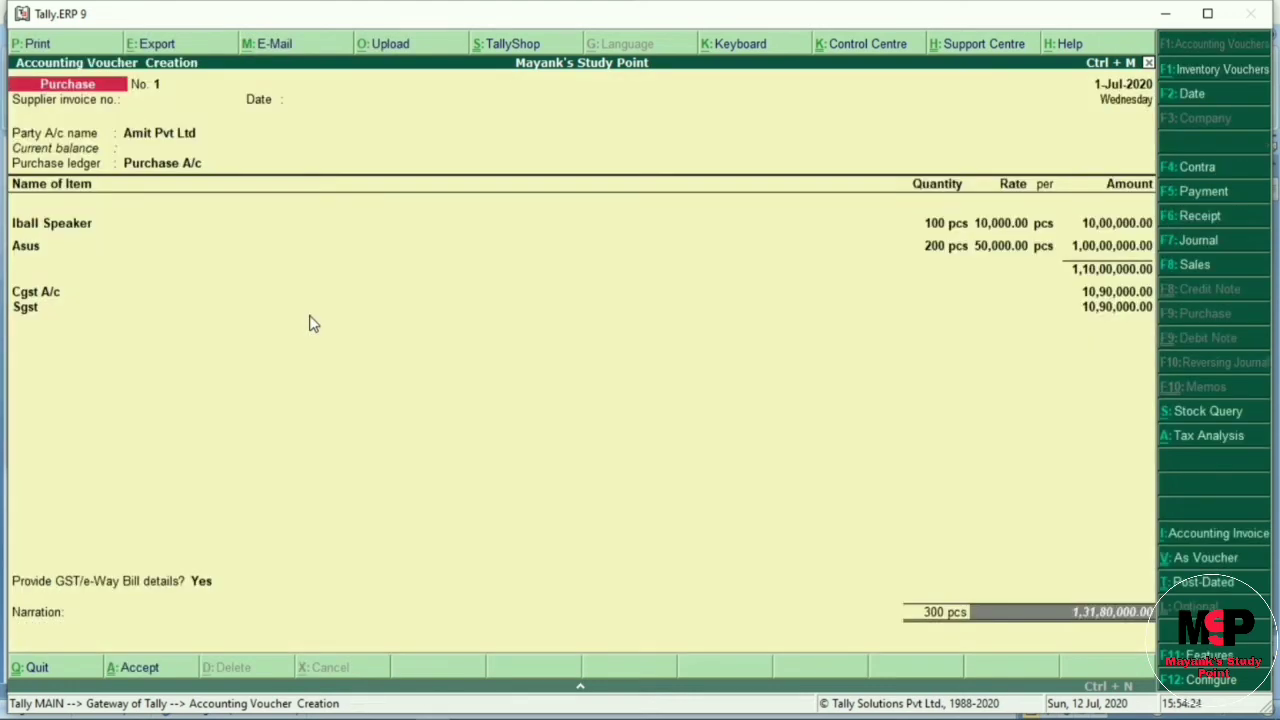
key(Return)
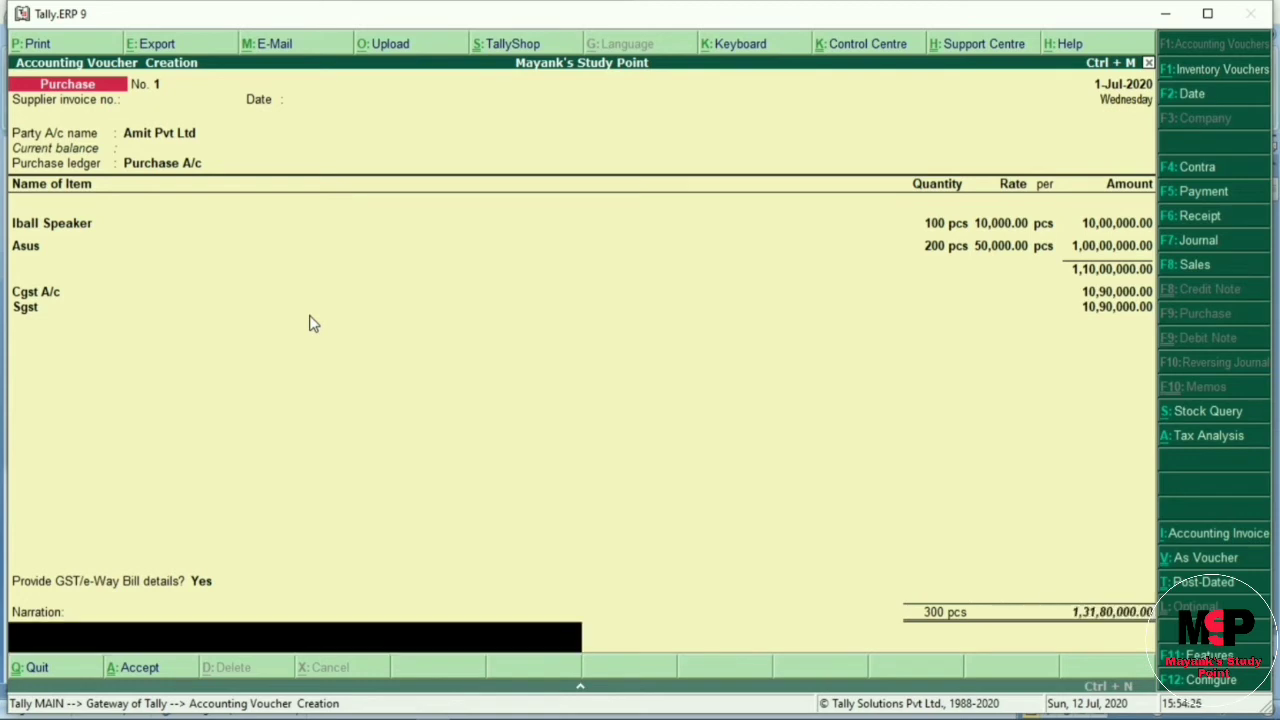
key(Return)
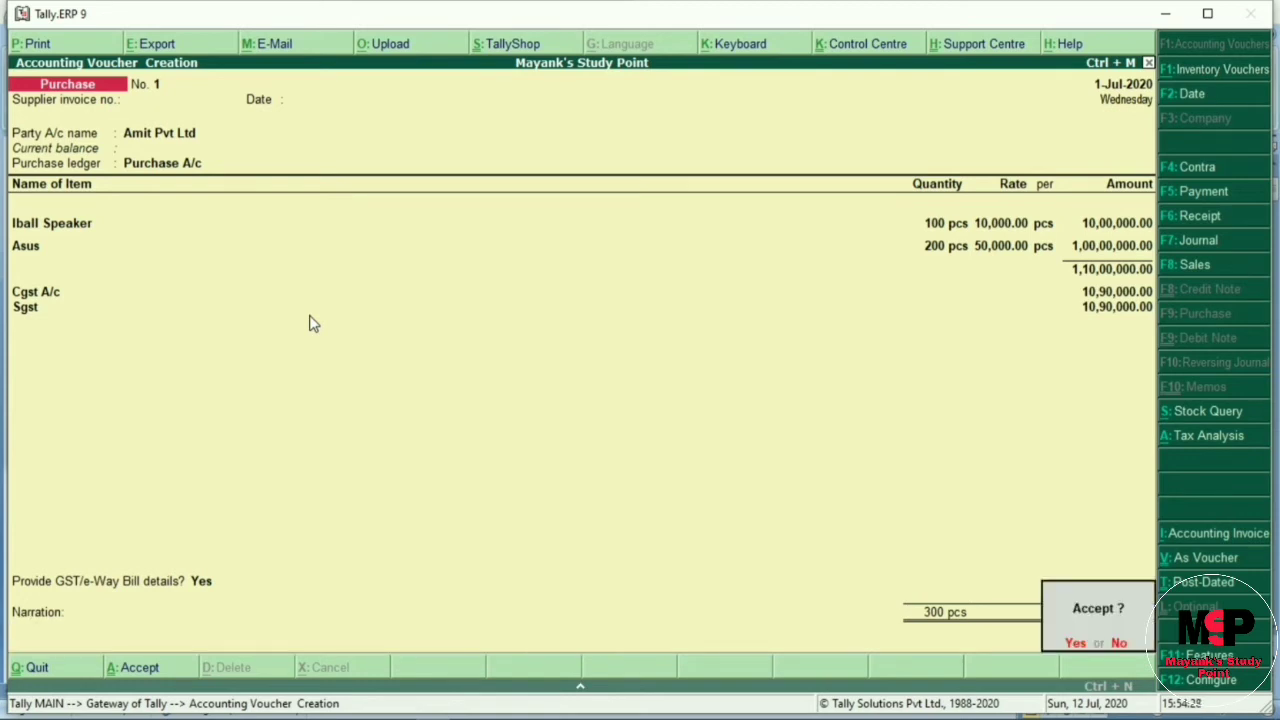
key(Return)
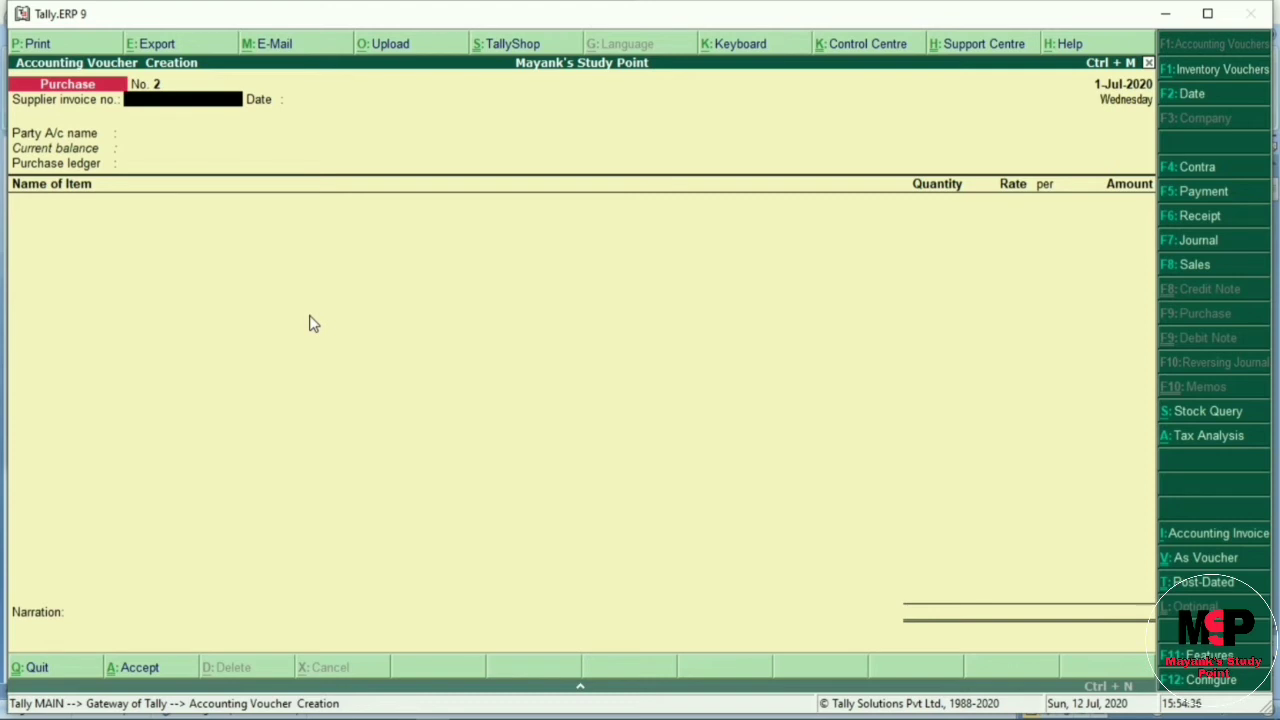
Step: Skip the second purchase voucher's supplier invoice number and date, and start a new party ledger named Pradipto Ltd without an alias
key(Return)
key(Return)
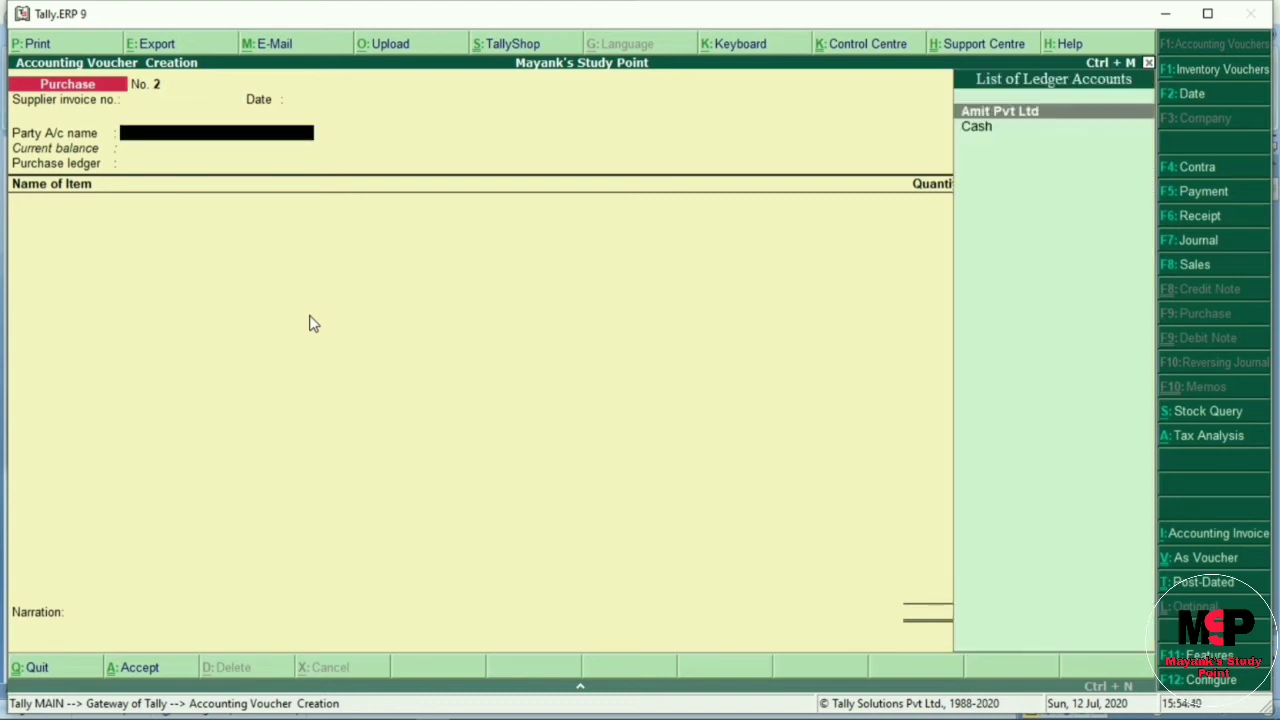
key(alt+c)
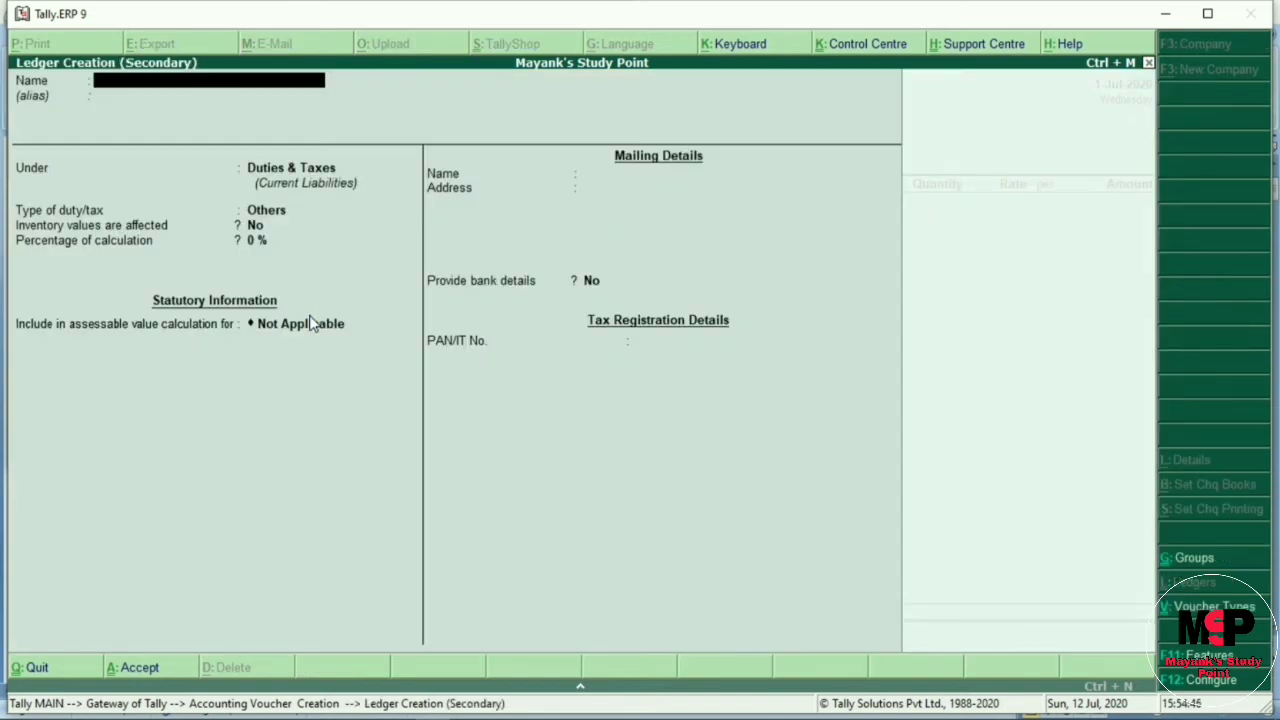
text(Pradipto Ltd)
key(Return)
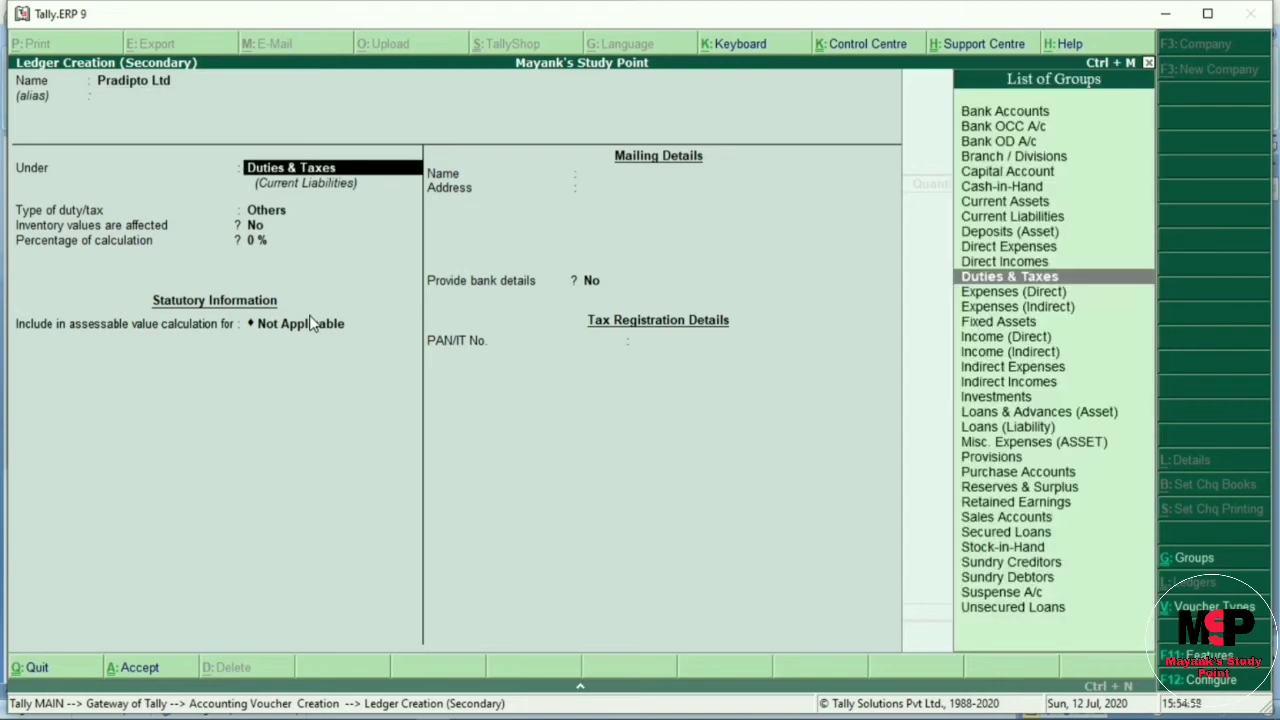
key(Return)
Step: Put Pradipto Ltd under Sundry Creditors, keeping bill-by-bill balances at Yes, the other balance options at default, the address blank and India as country
key(BackSpace)
text(Sun)
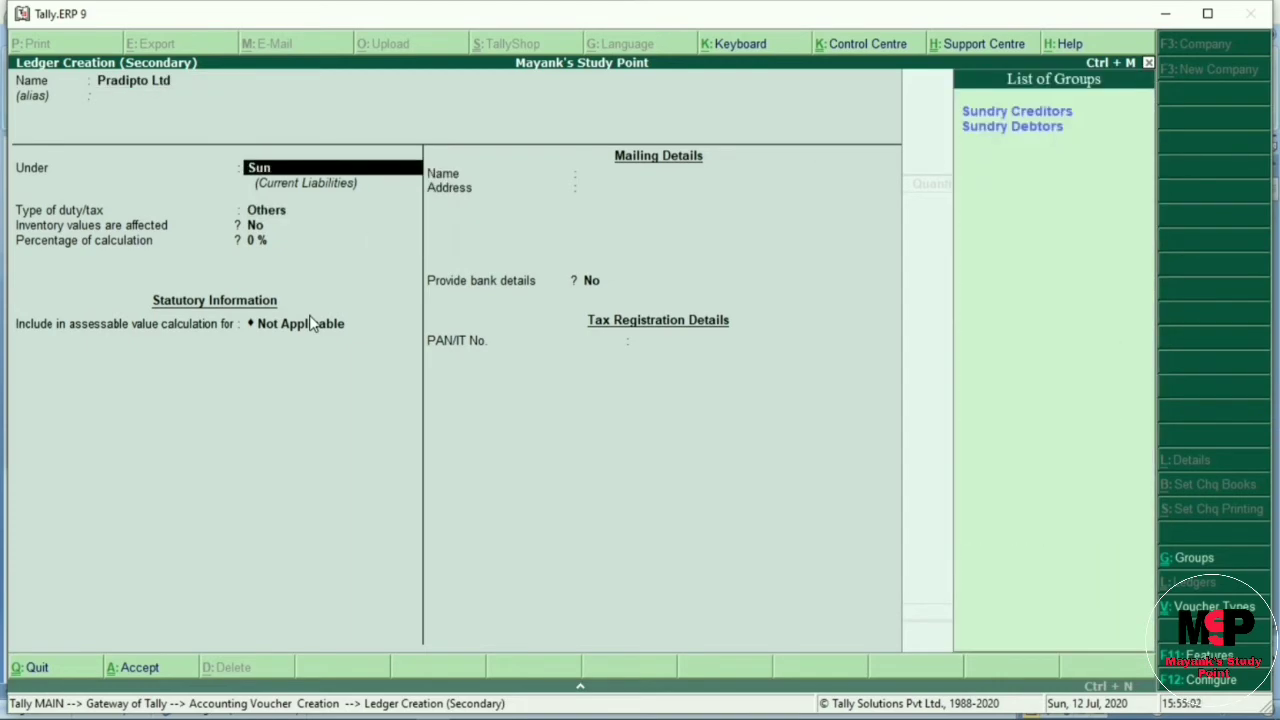
key(Return)
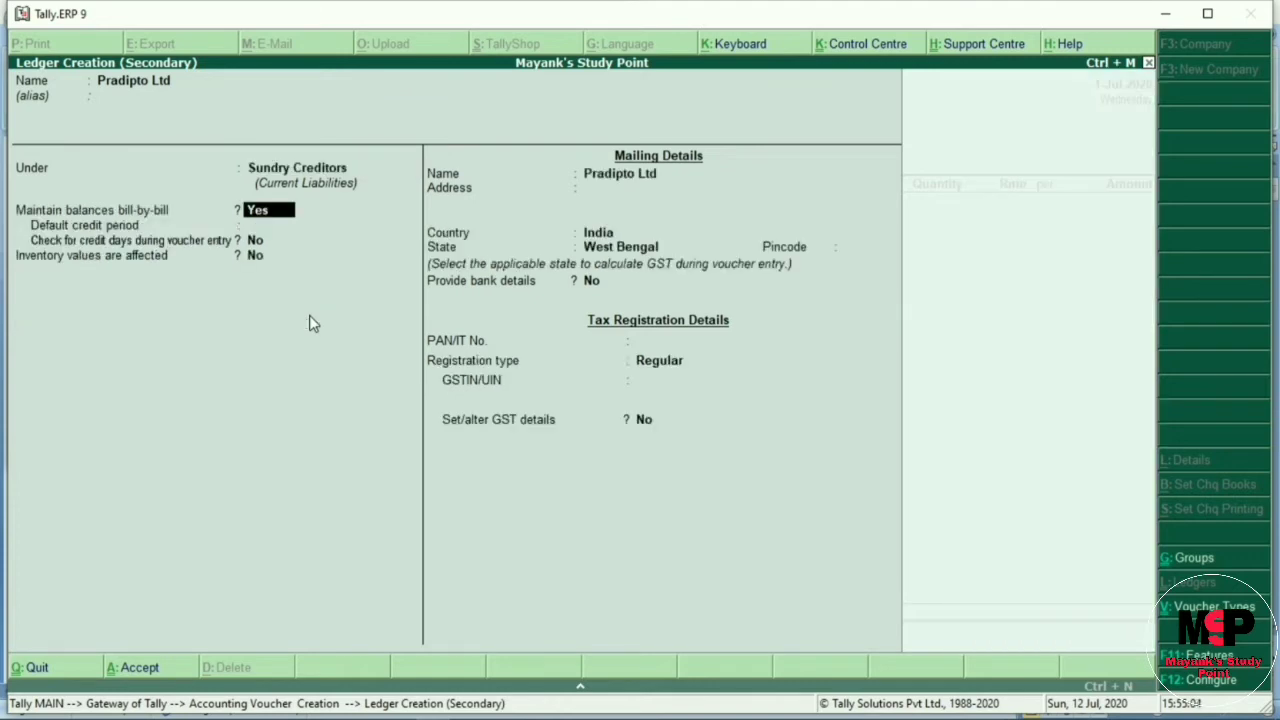
key(Return)
key(Return)
key(Return)
key(Return)
key(Return)
key(Return)
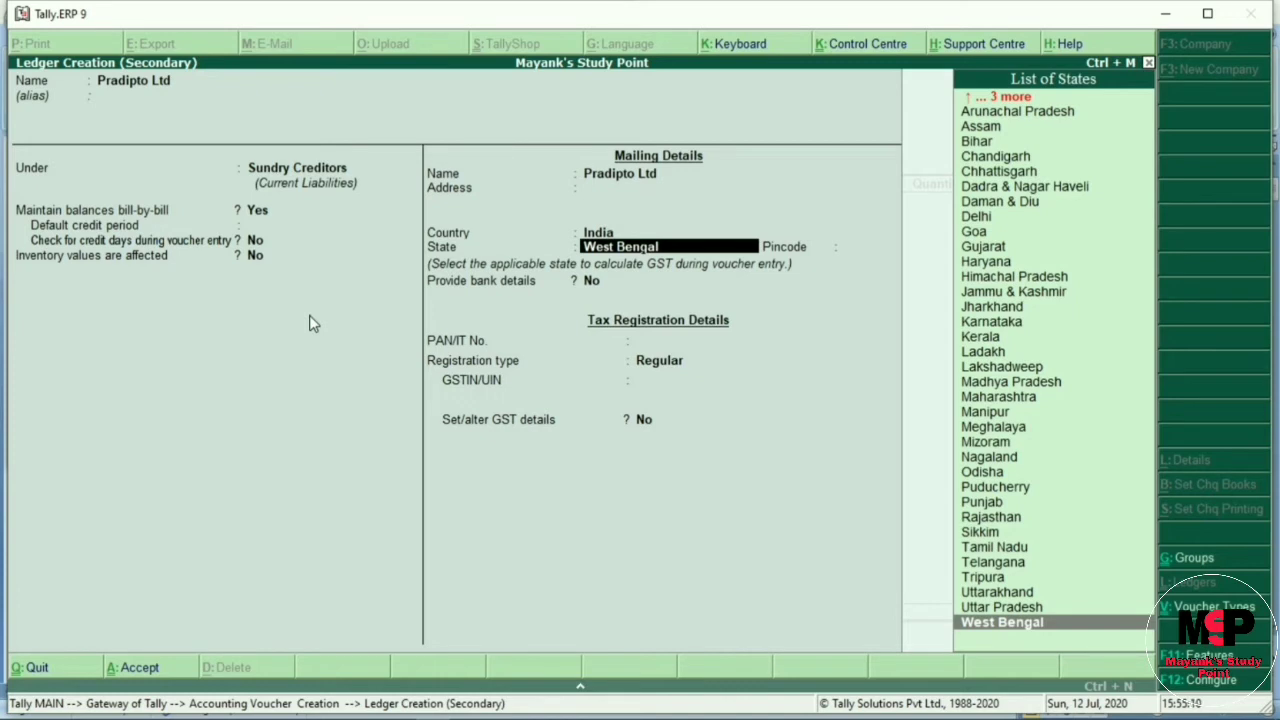
Step: Set the supplier's state to Uttar Pradesh, leaving the pincode and PAN blank and bank details at No
text(U)
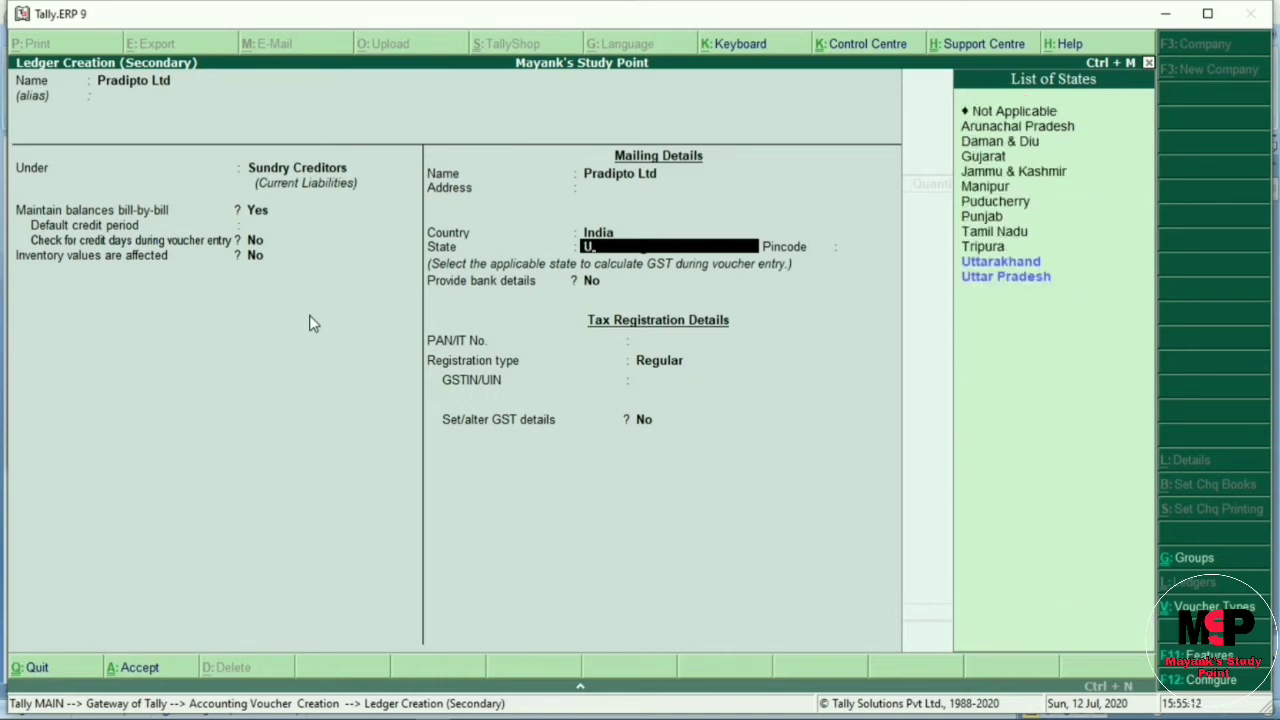
key(Down)
key(Down)
key(Return)
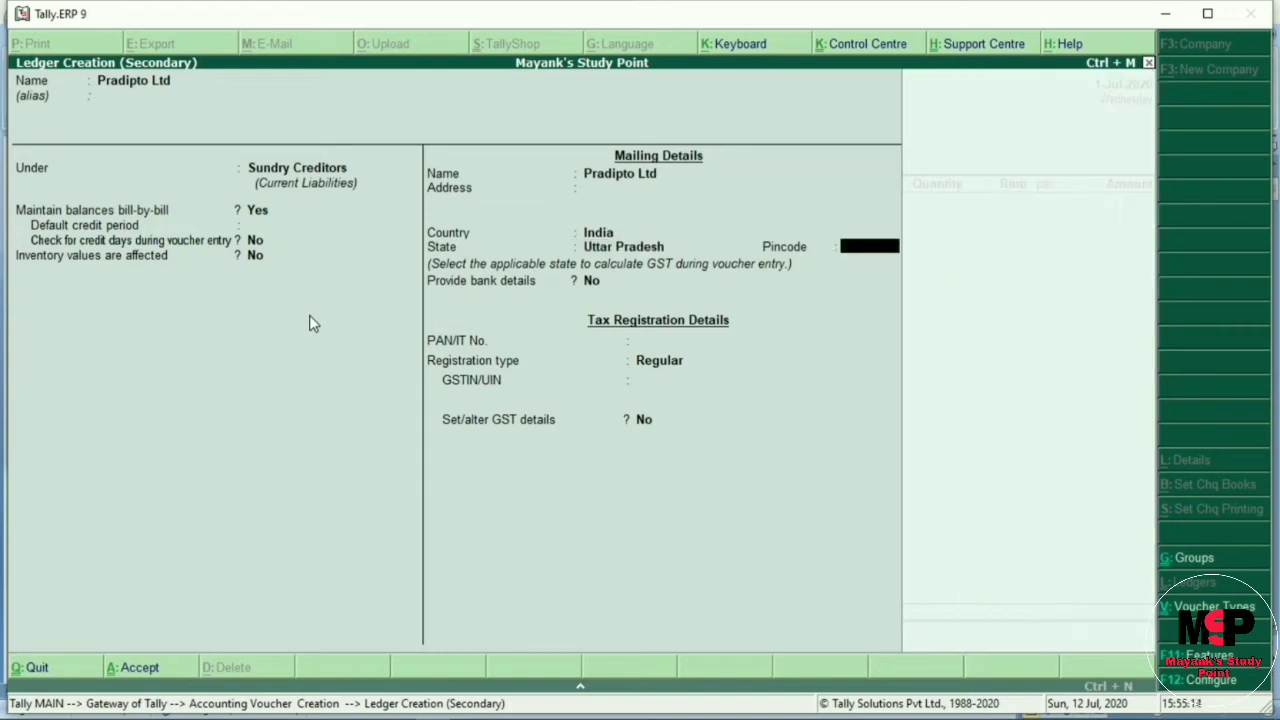
key(Return)
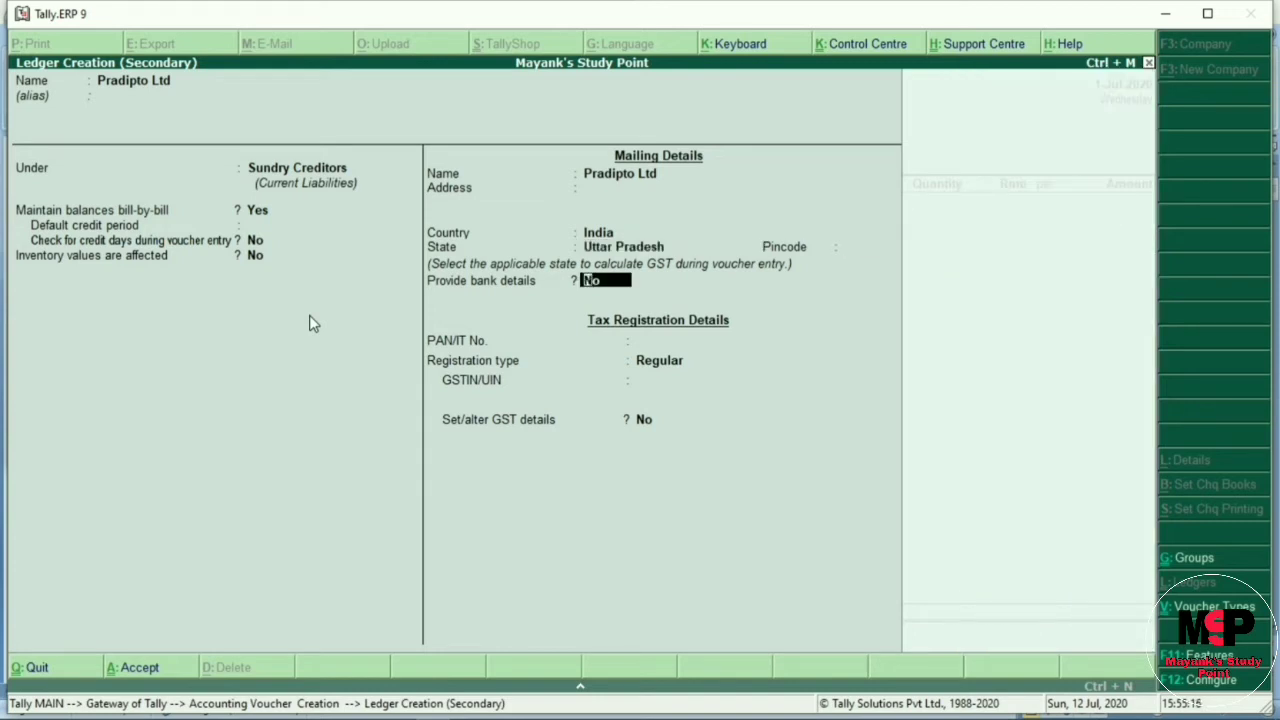
key(Return)
key(Return)
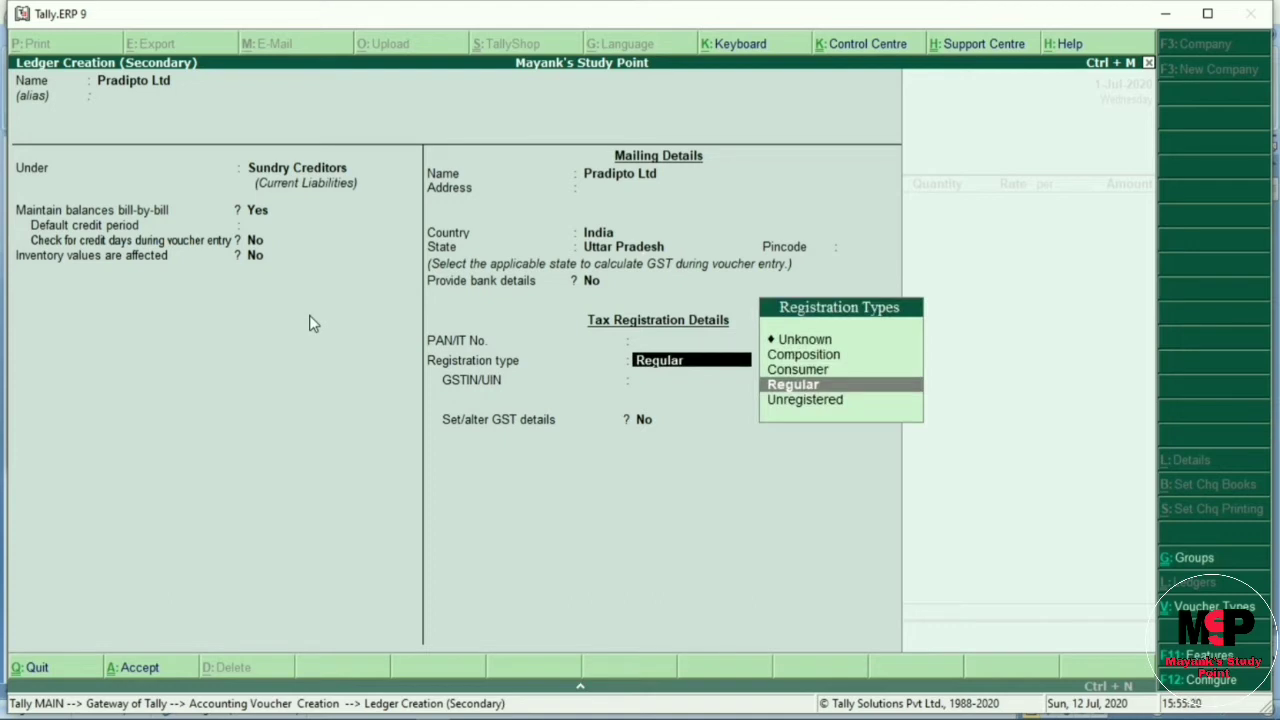
key(Up)
key(Return)
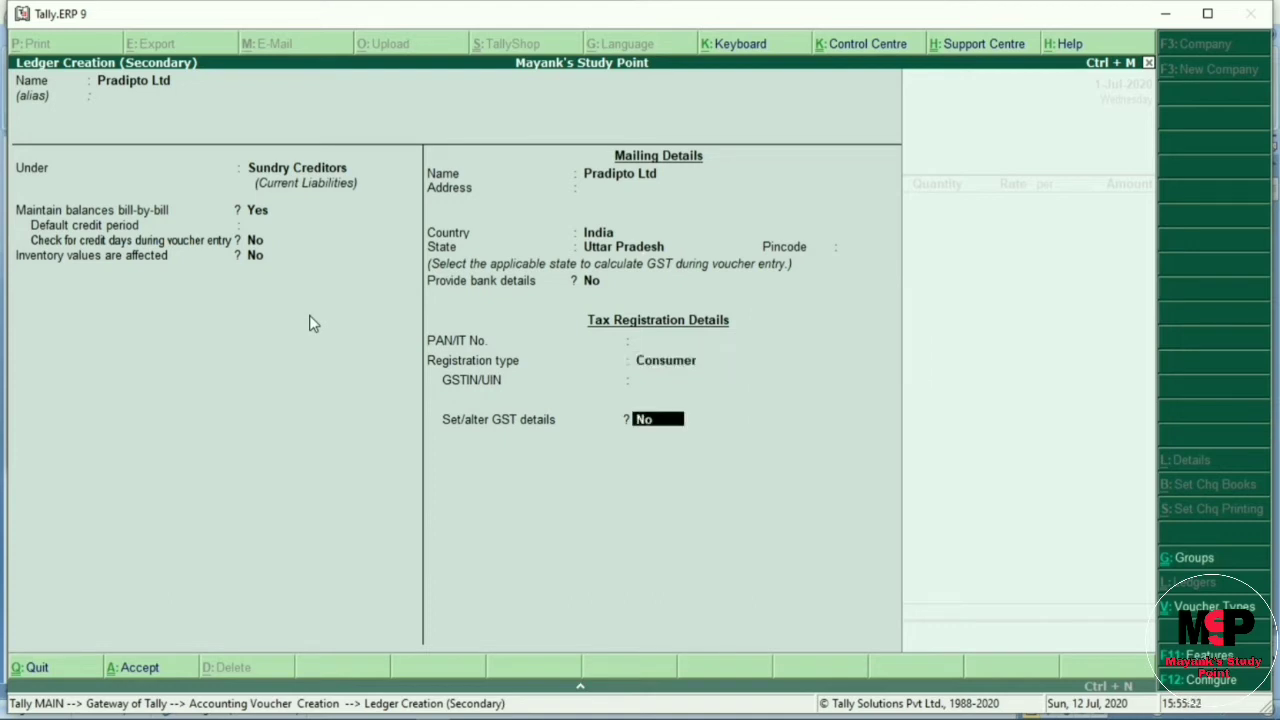
key(BackSpace)
key(Down)
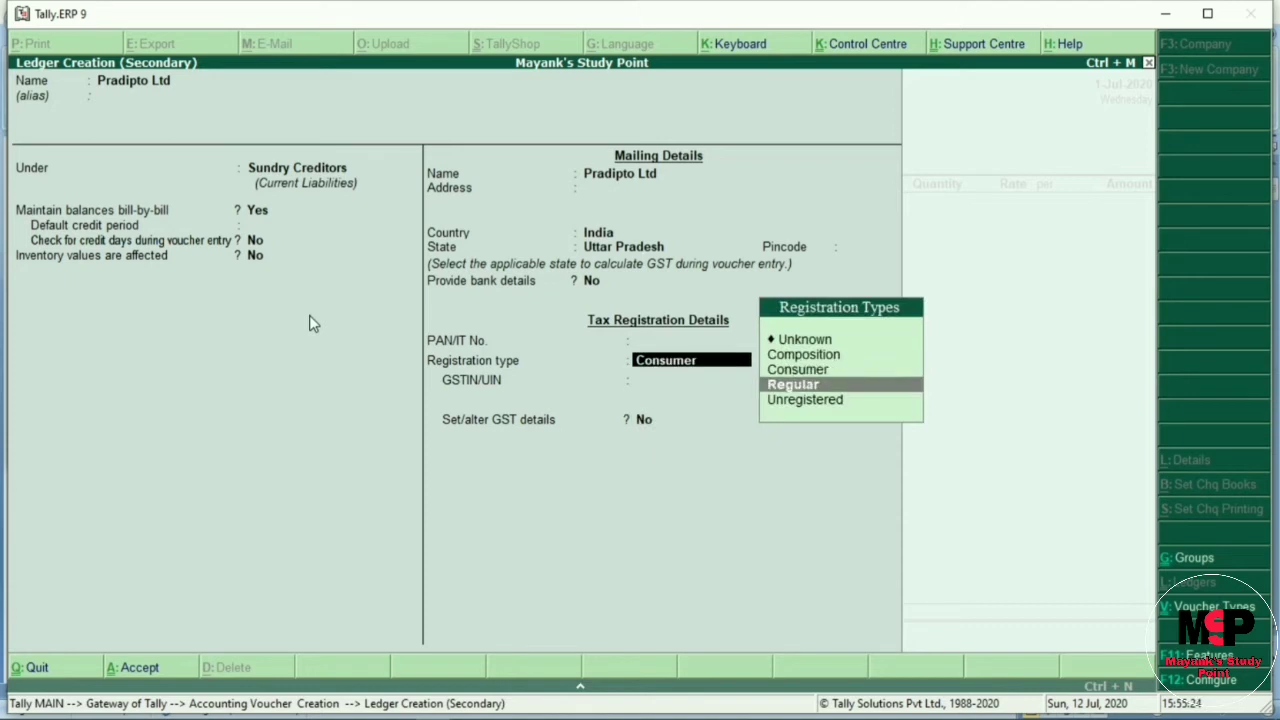
Step: Choose the Regular registration type, enter the supplier's GSTIN, keep Set/alter GST details at No and save the ledger
key(Return)
text(HKKGSG)
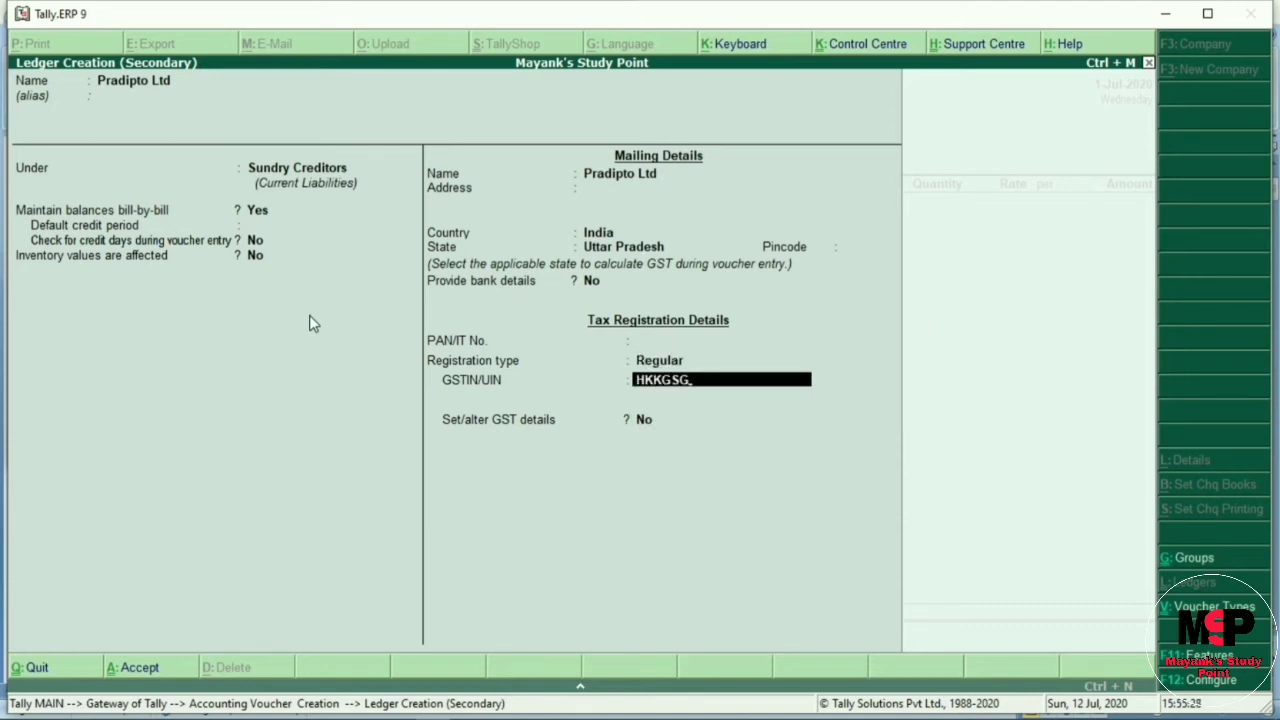
text(GHVD)
key(Return)
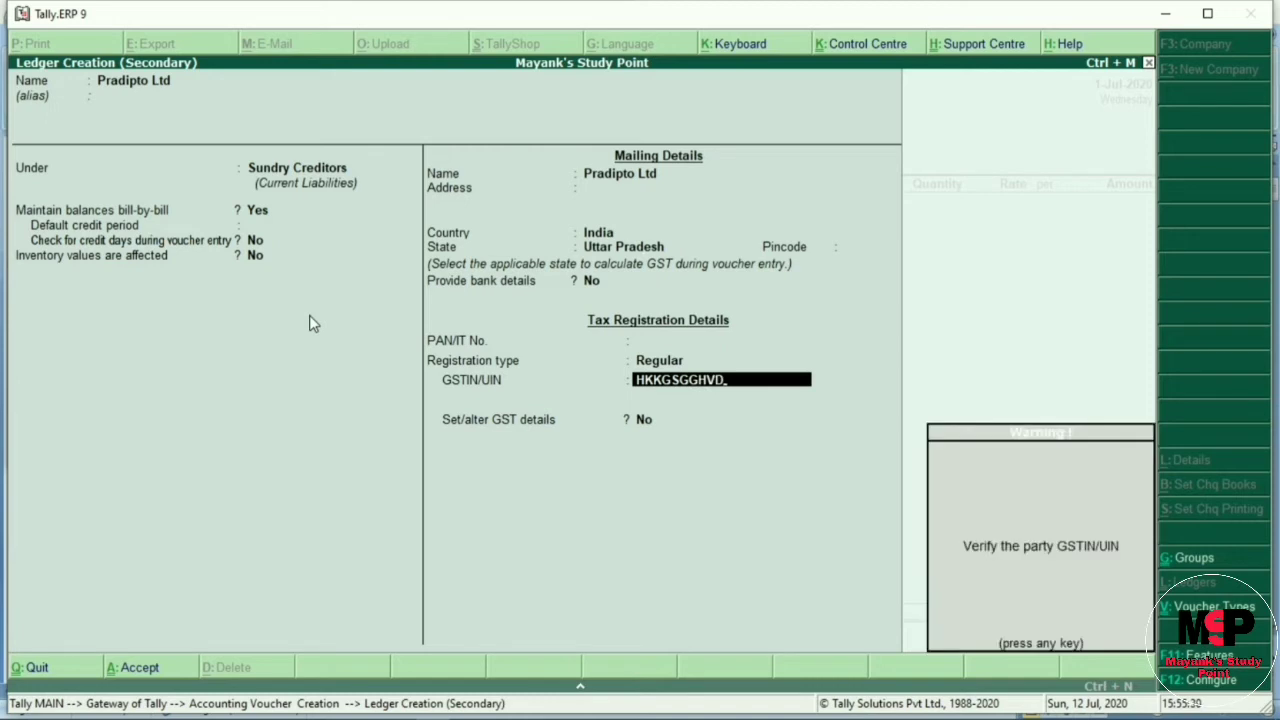
key(Return)
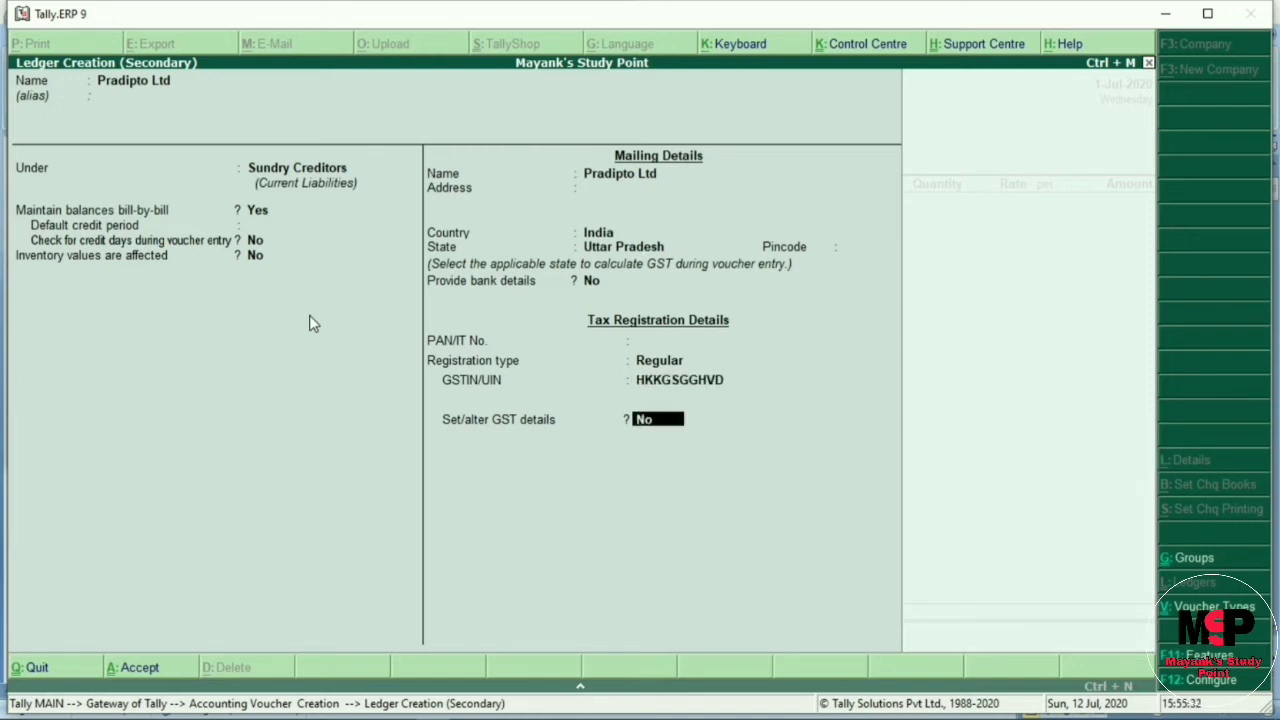
key(Return)
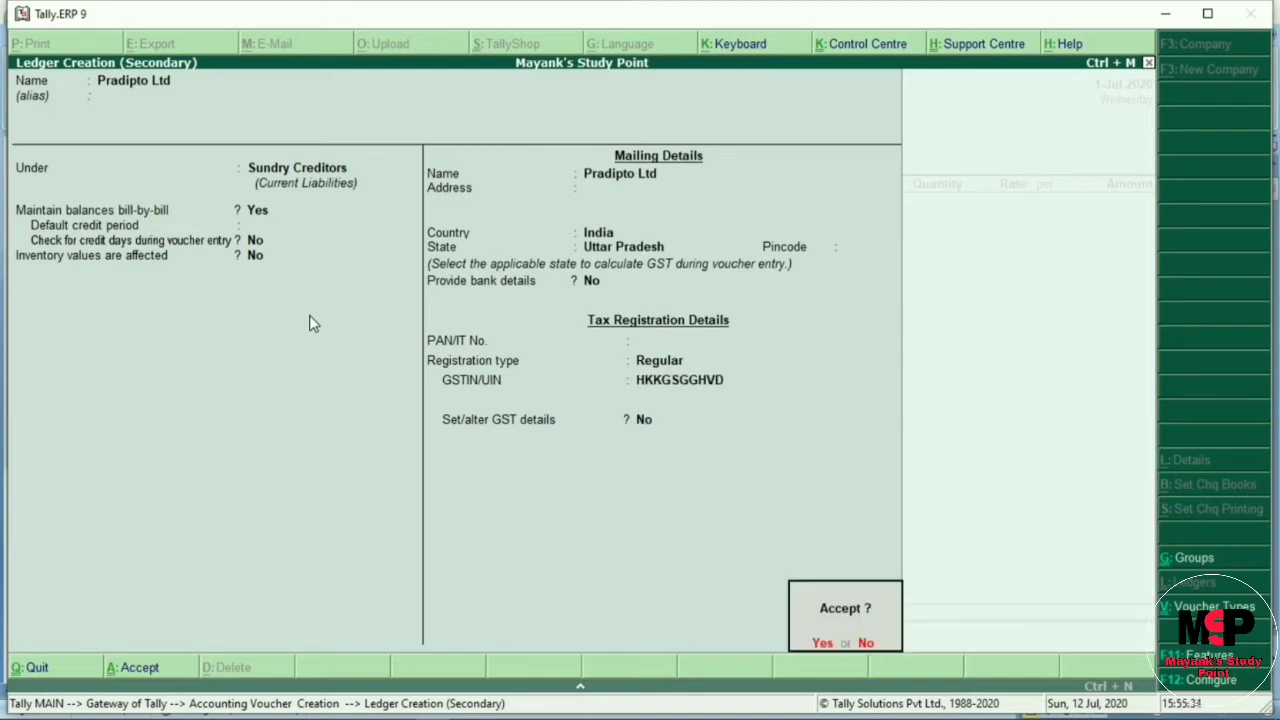
key(Return)
Step: Use Pradipto Ltd as the voucher's party and accept its supplier details with India, Uttar Pradesh and the saved GSTIN
key(Return)
key(Return)
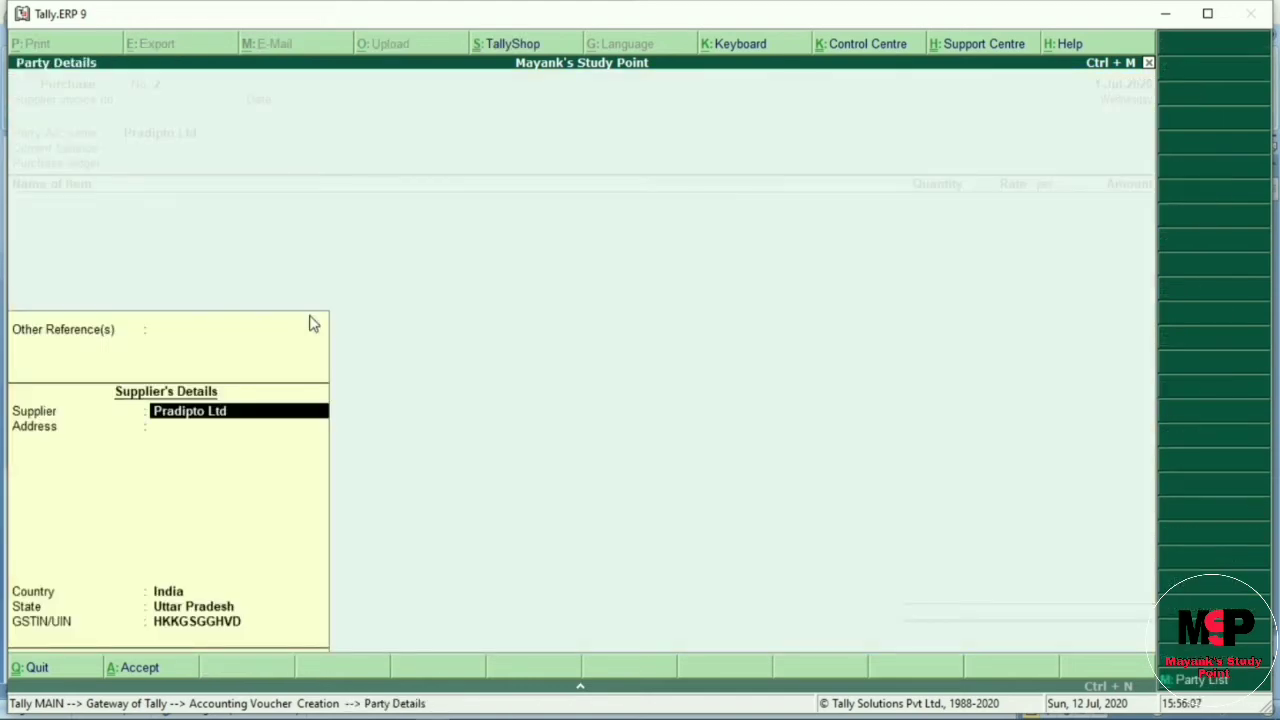
key(Return)
key(Return)
key(Return)
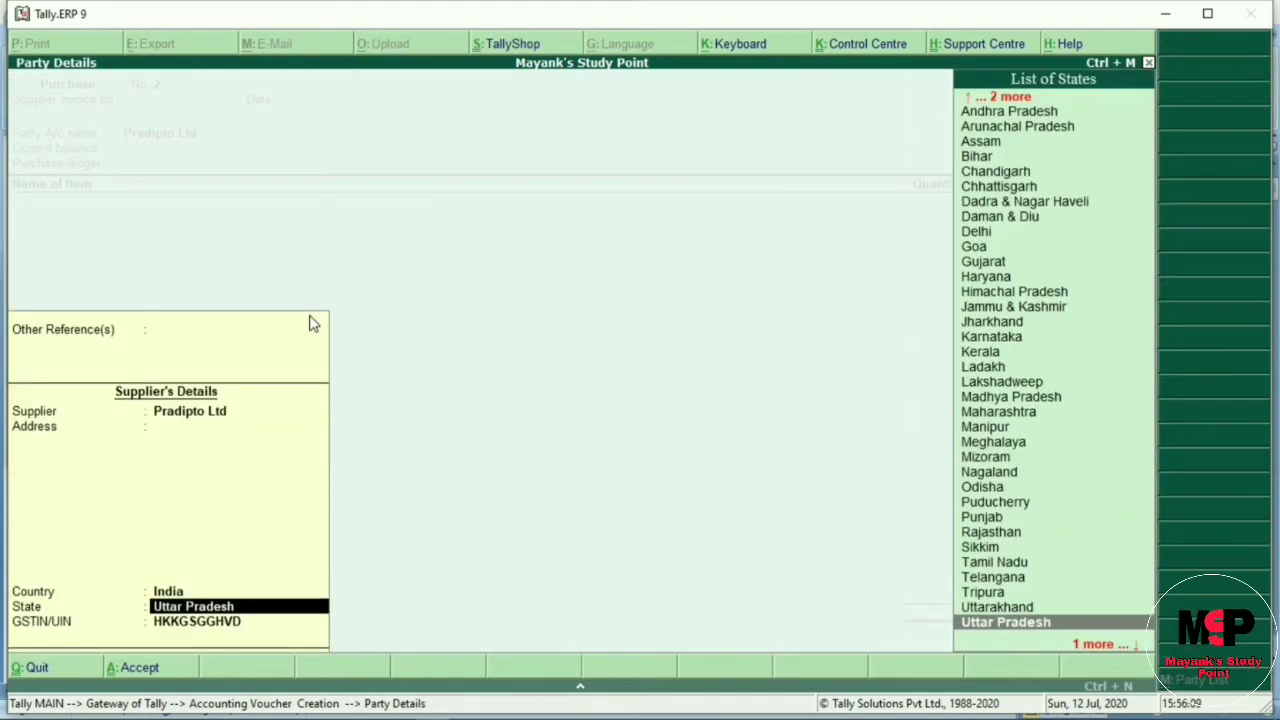
key(Return)
key(Return)
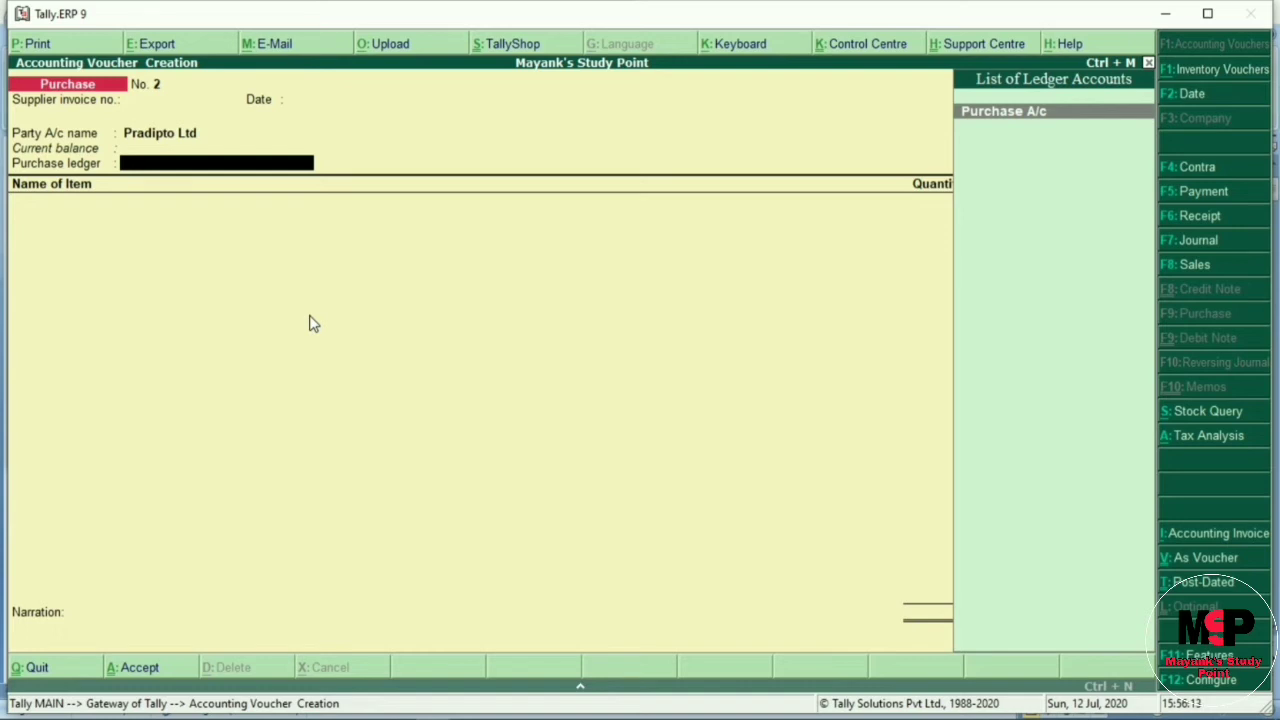
Step: Go back out of the purchase voucher for Pradipto Ltd and quit it without saving
key(BackSpace)
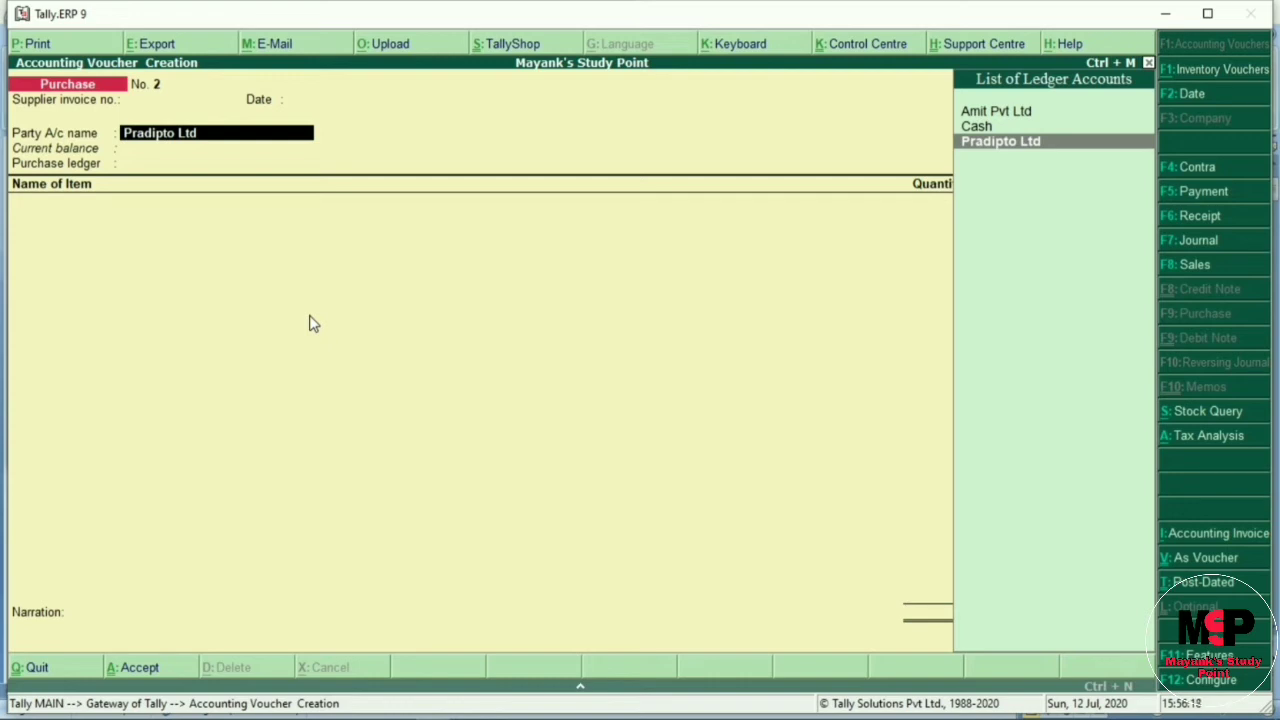
key(BackSpace)
key(Escape)
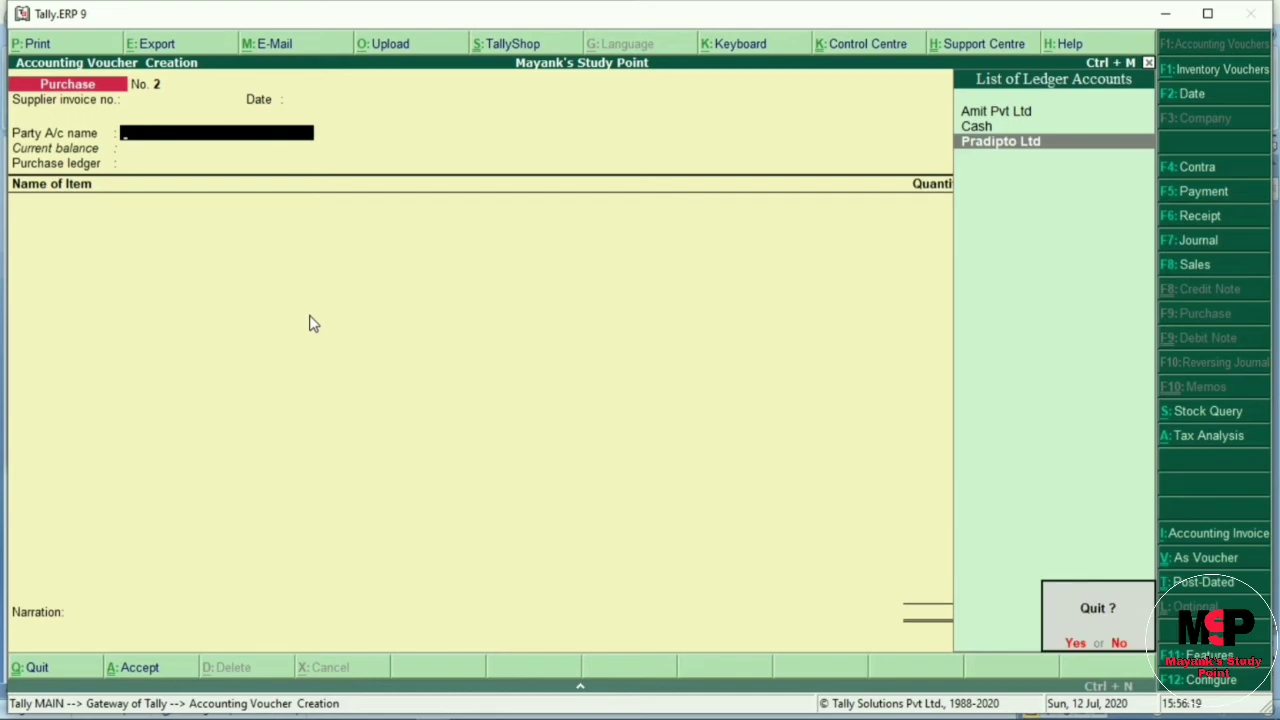
key(y)
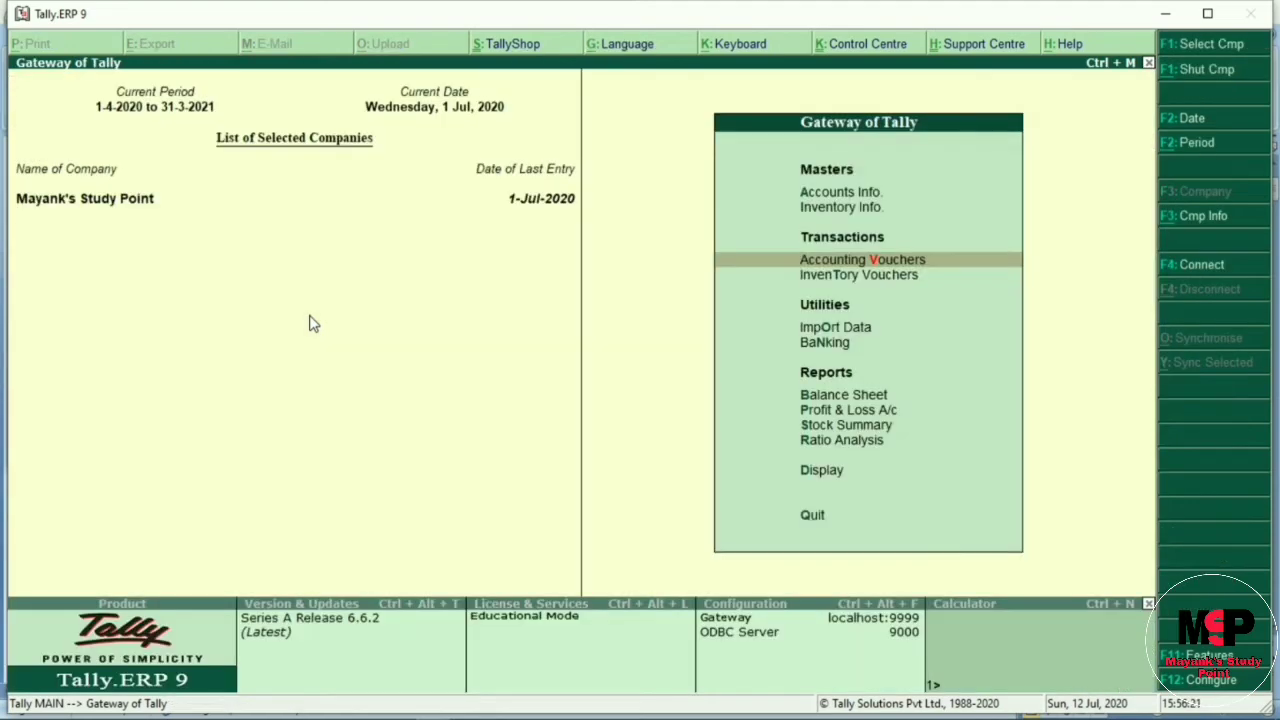
Step: Open the Pradipto Ltd ledger for alteration
key(a)
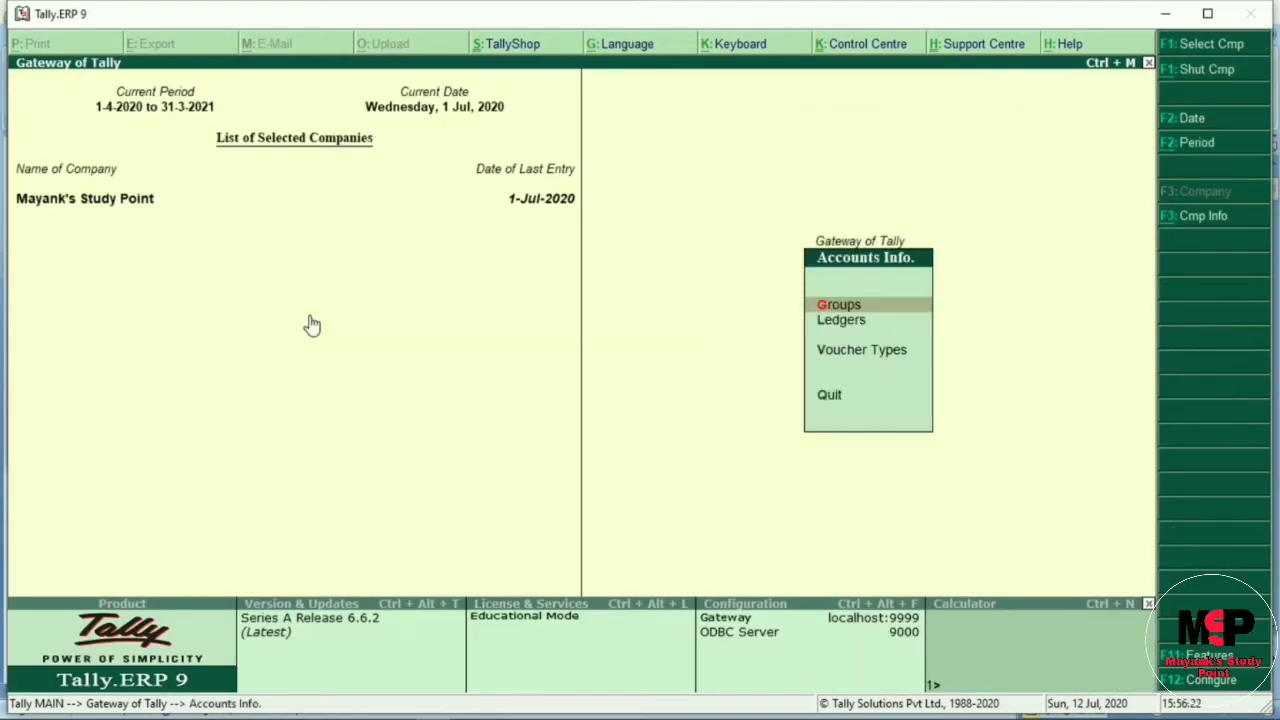
key(l)
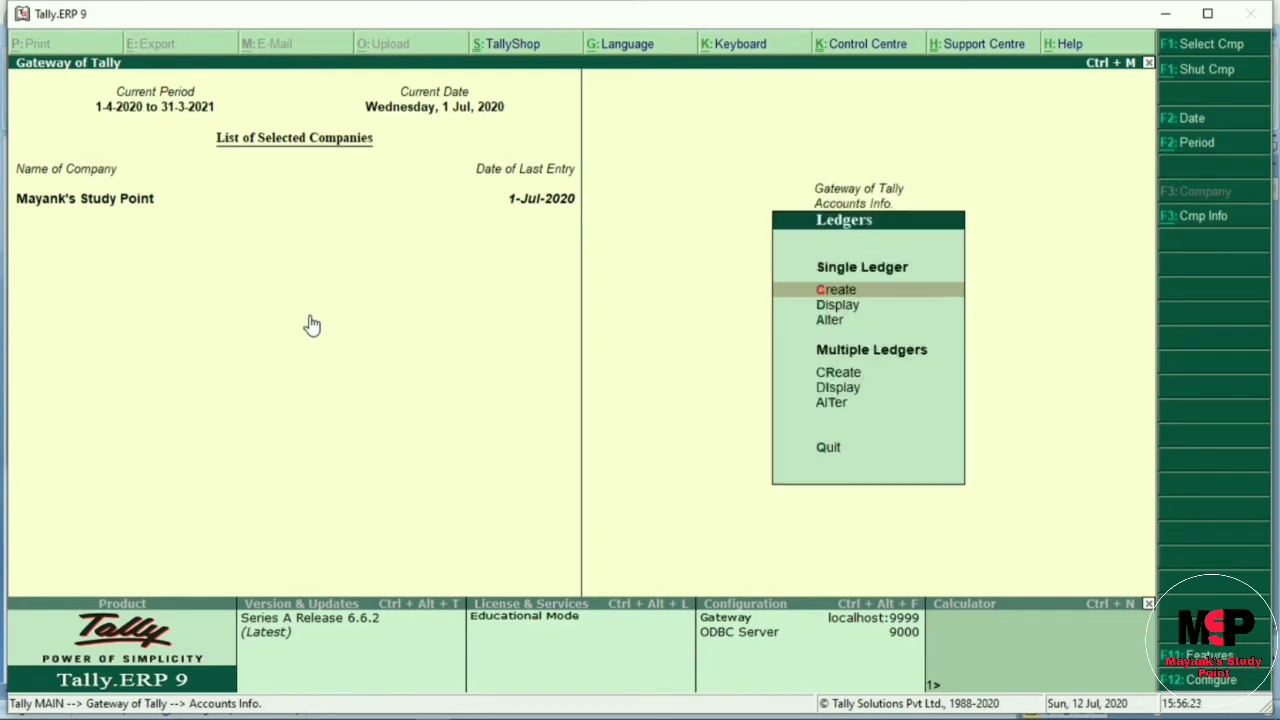
key(a)
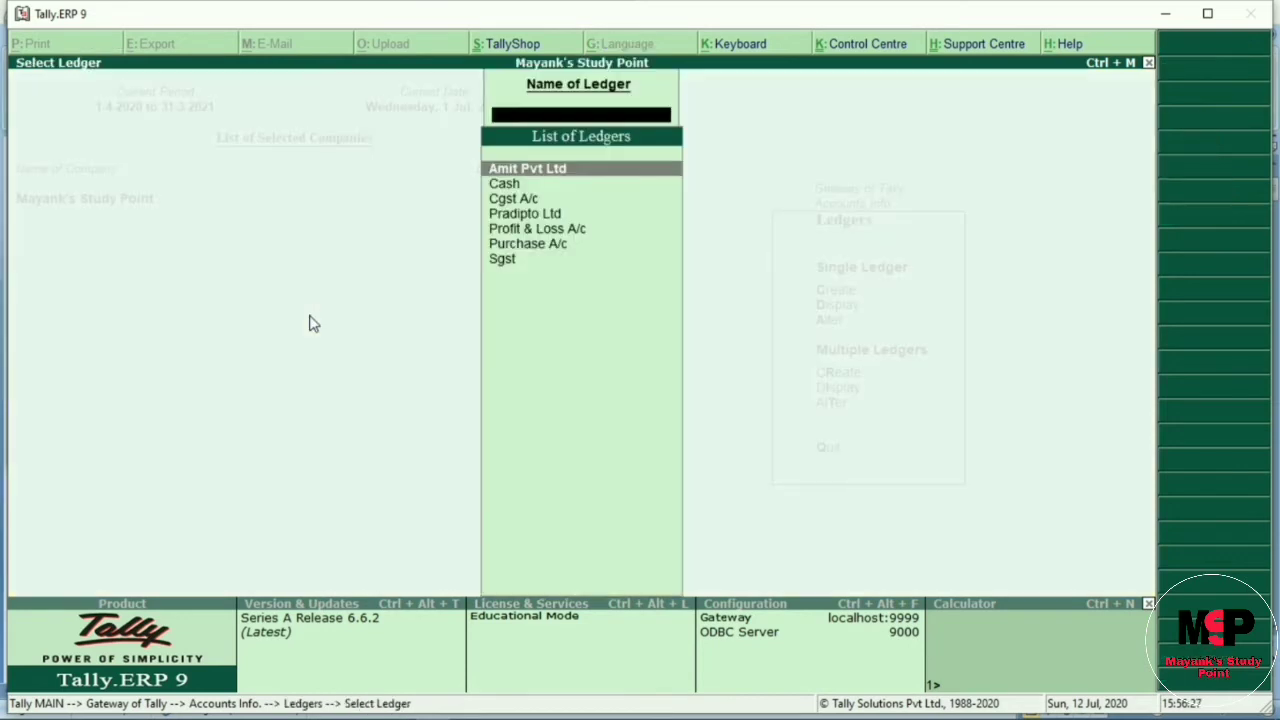
key(Down)
key(Down)
key(Down)
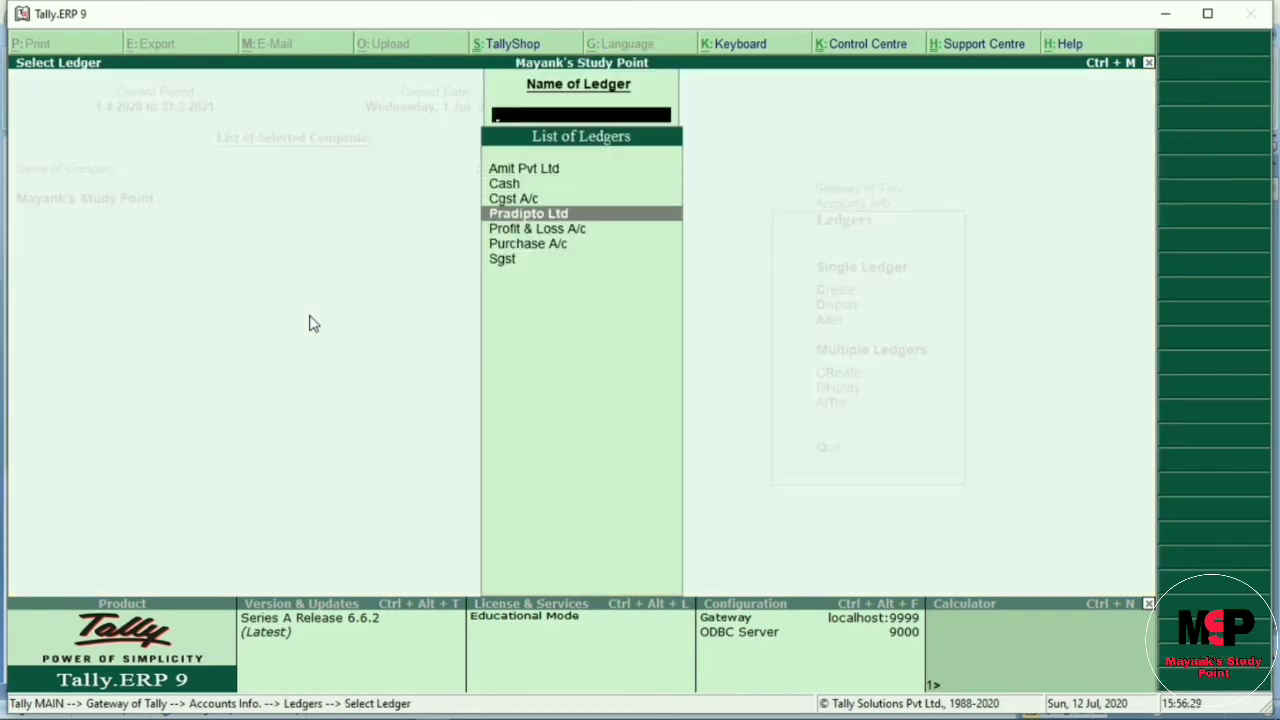
key(Return)
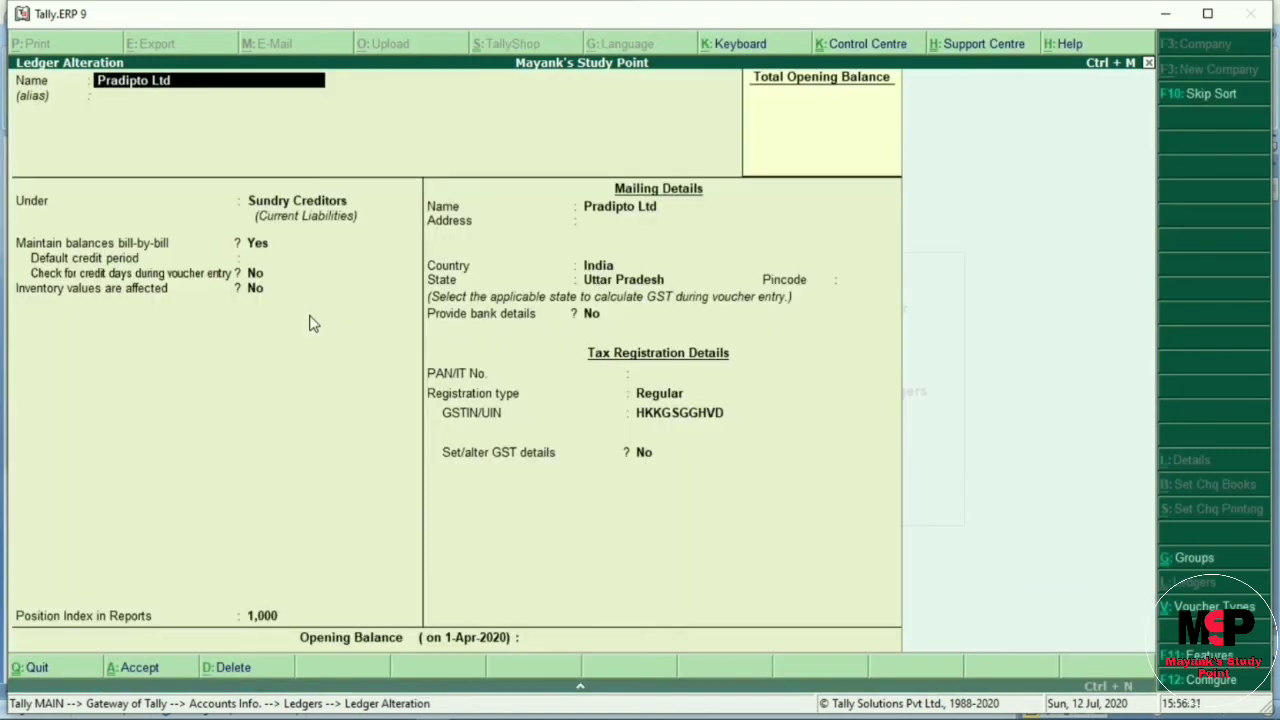
Step: Keep Pradipto Ltd's group, balance options, mailing details, Regular registration type and GSTIN as they are, up to Set/alter GST details
key(Return)
key(Return)
key(Return)
key(Return)
key(Return)
key(Return)
key(Return)
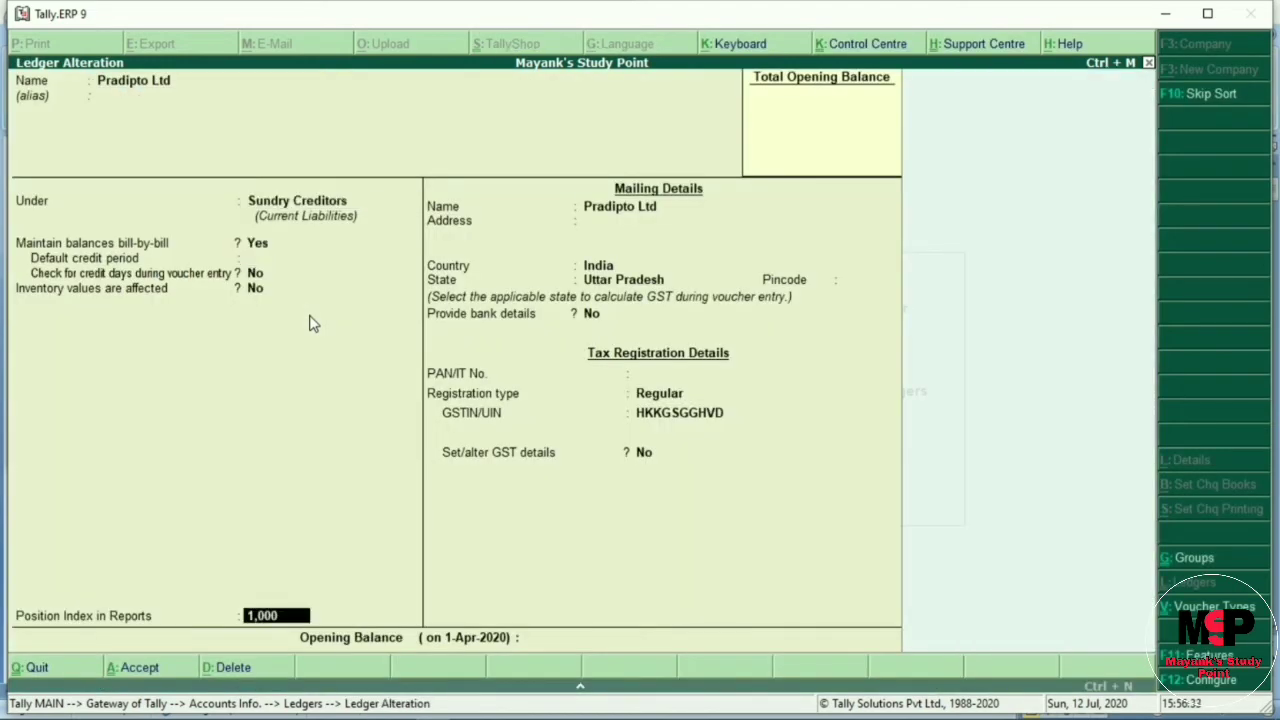
key(Return)
key(Return)
key(Return)
key(Return)
key(Return)
key(Return)
key(Return)
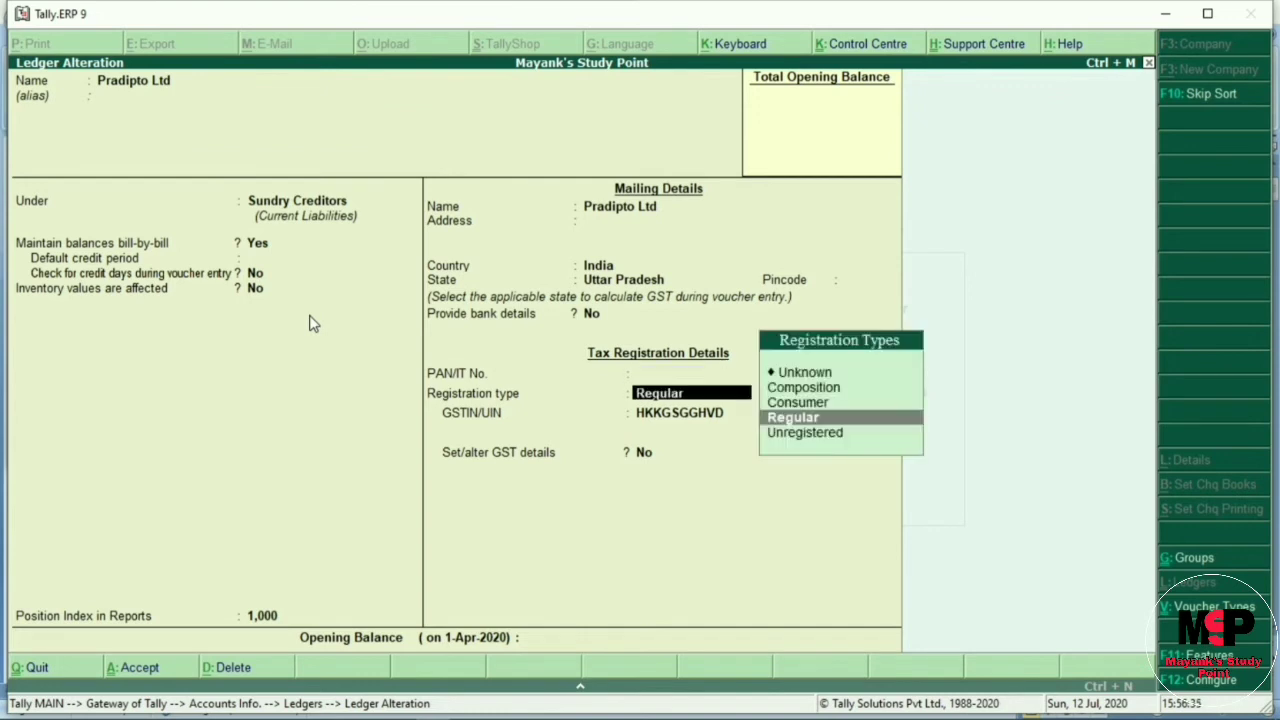
key(Return)
key(Return)
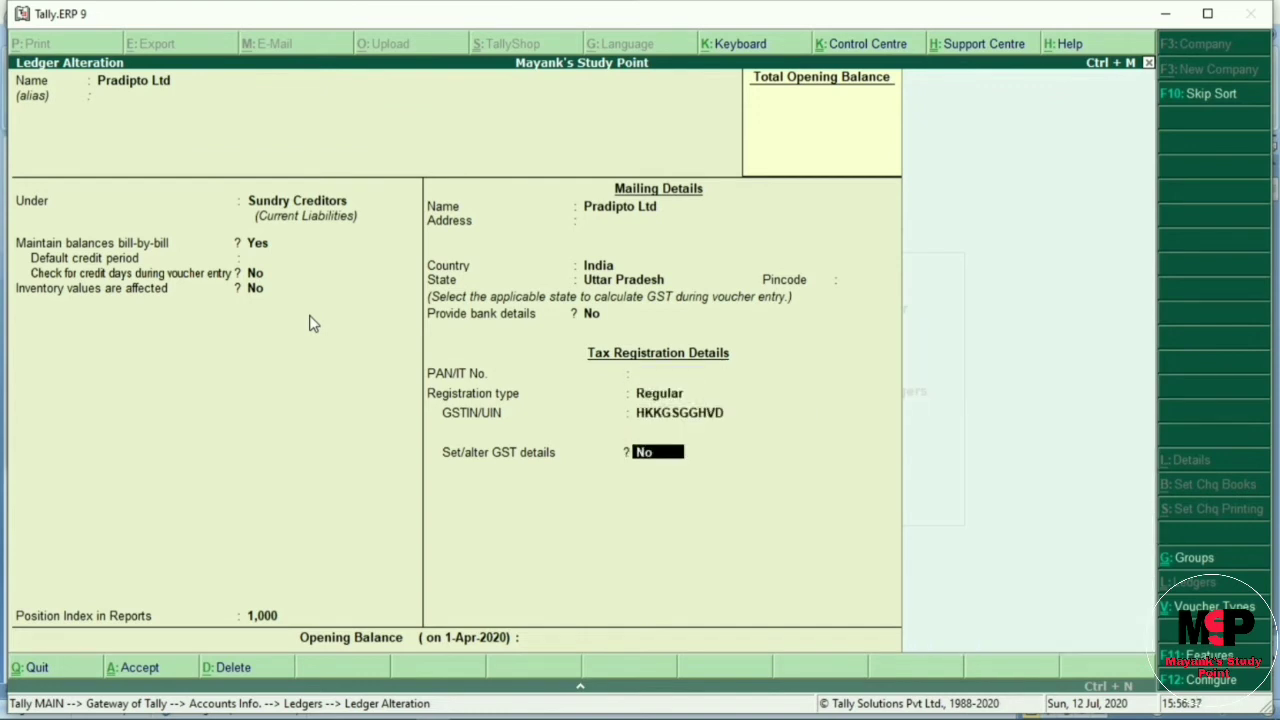
Step: Set Set/alter GST details to Yes, keeping party type Not Applicable and all the Yes/No GST options at No
text(y)
key(Return)
key(Return)
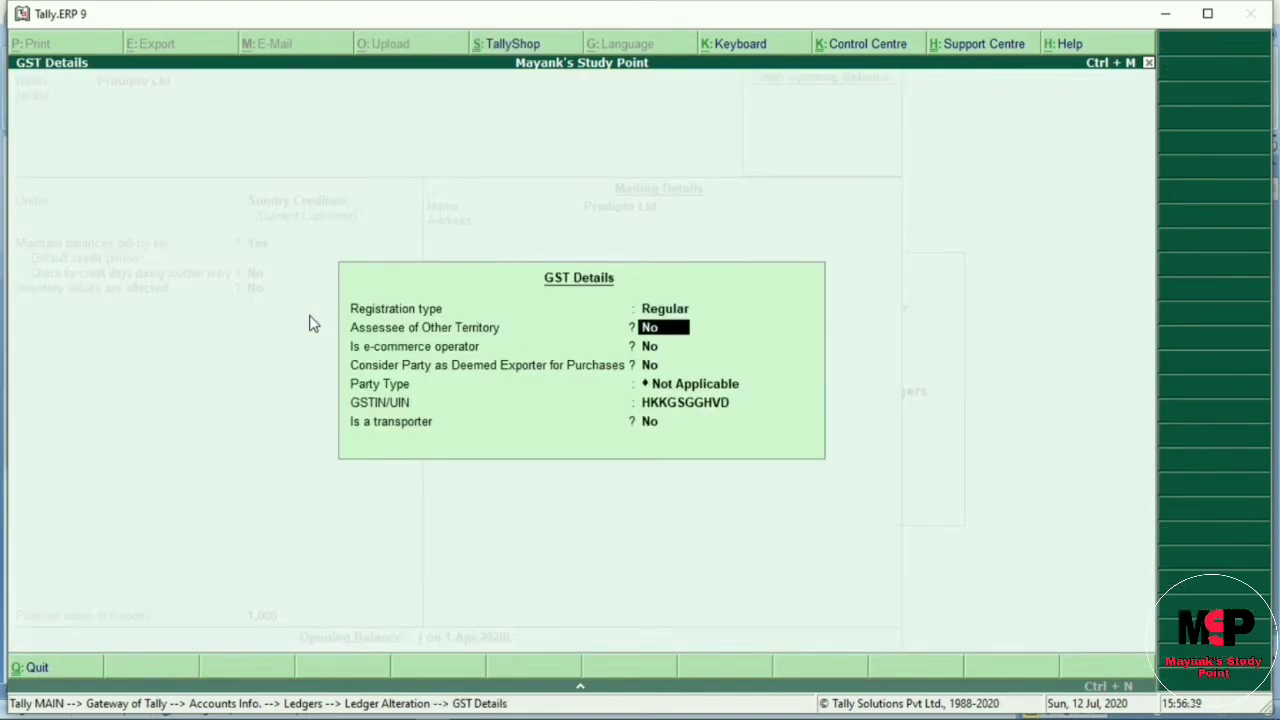
key(Return)
key(Return)
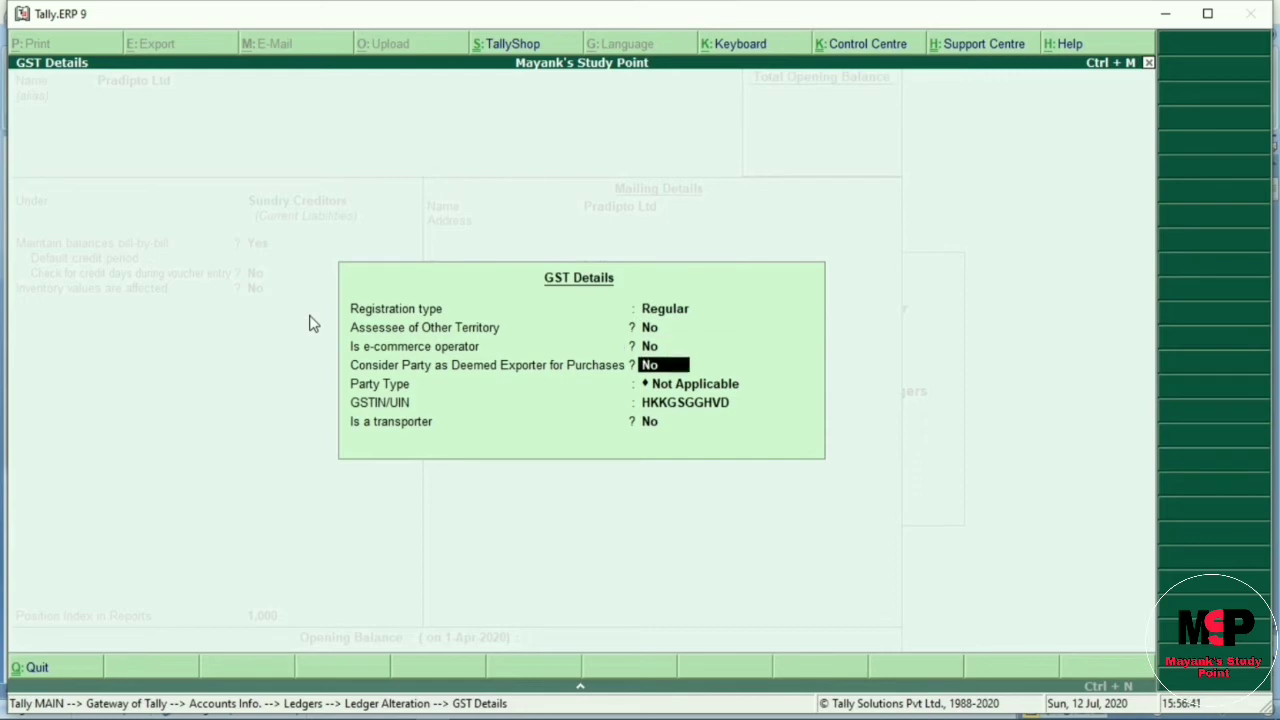
key(Return)
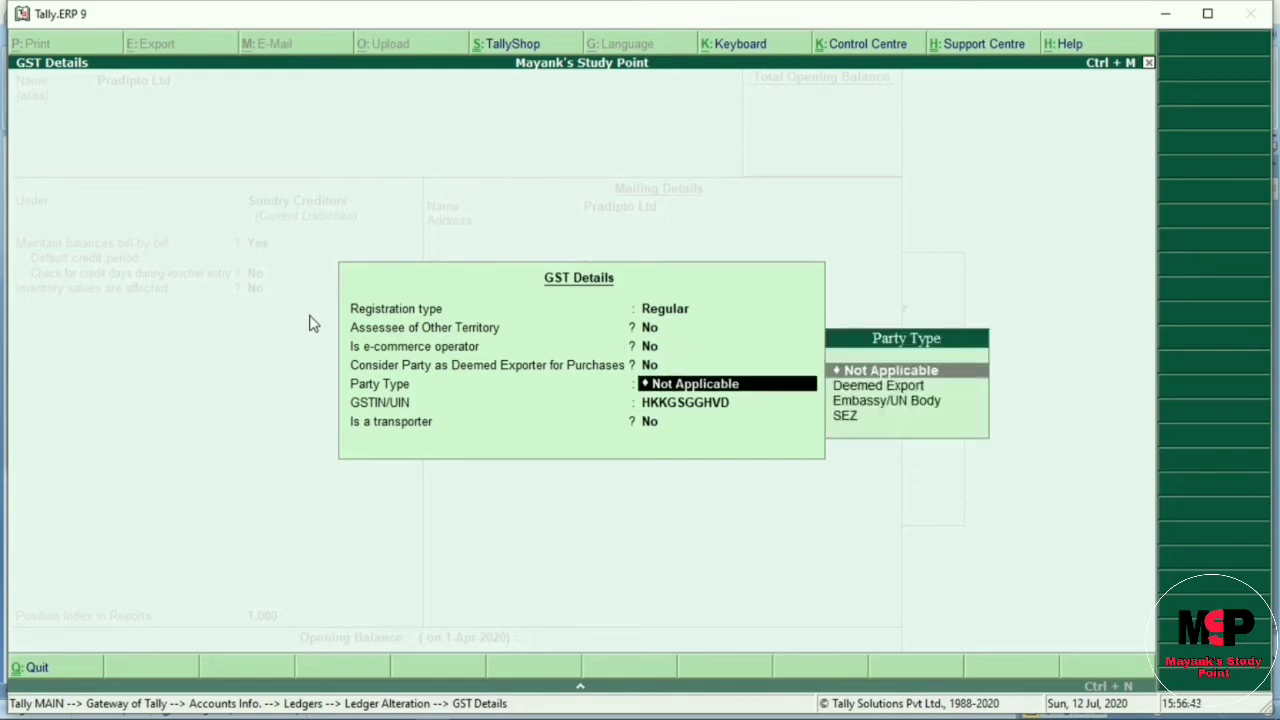
key(Return)
key(Return)
key(Return)
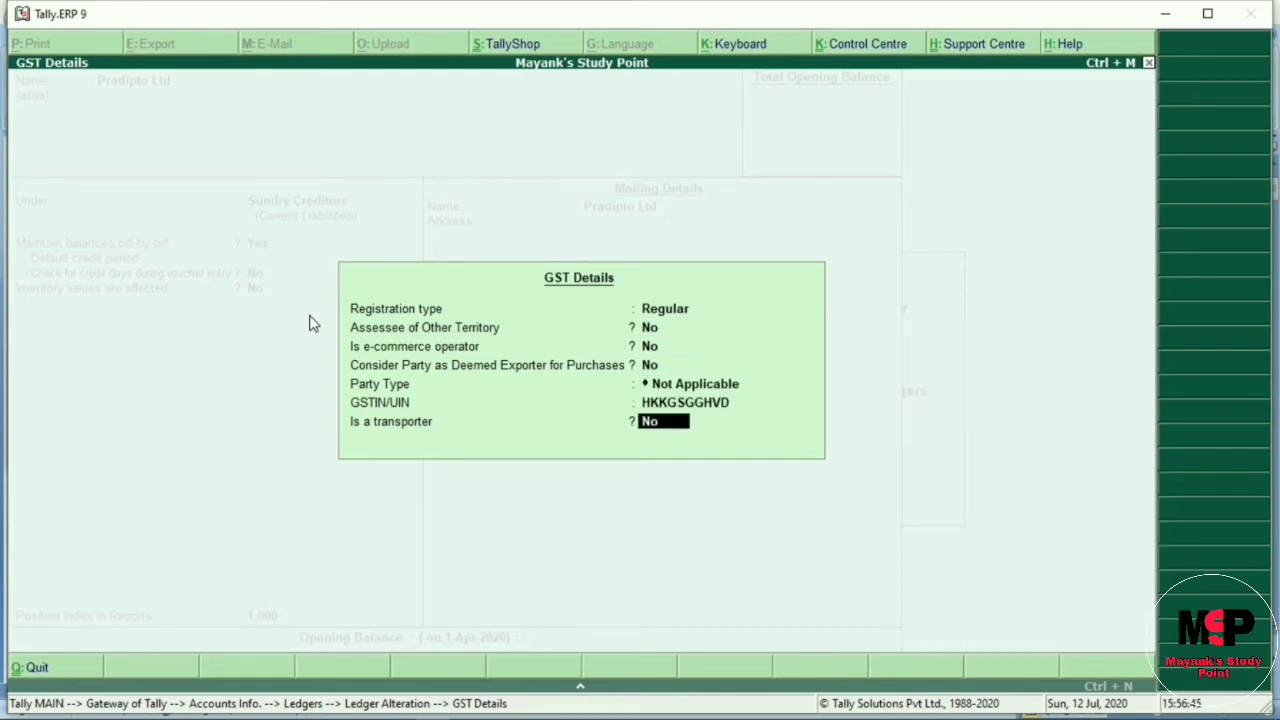
key(Return)
key(Return)
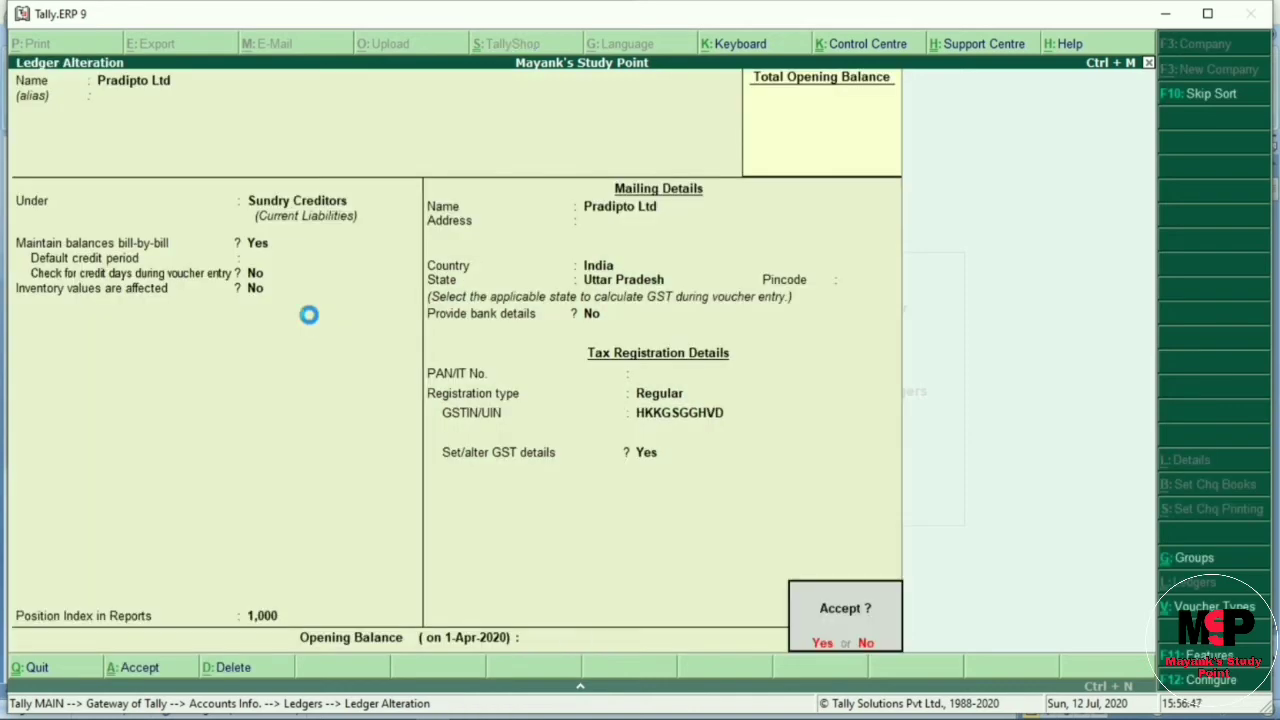
Step: Save the altered Pradipto Ltd ledger and return to the Gateway of Tally
key(Return)
key(y)
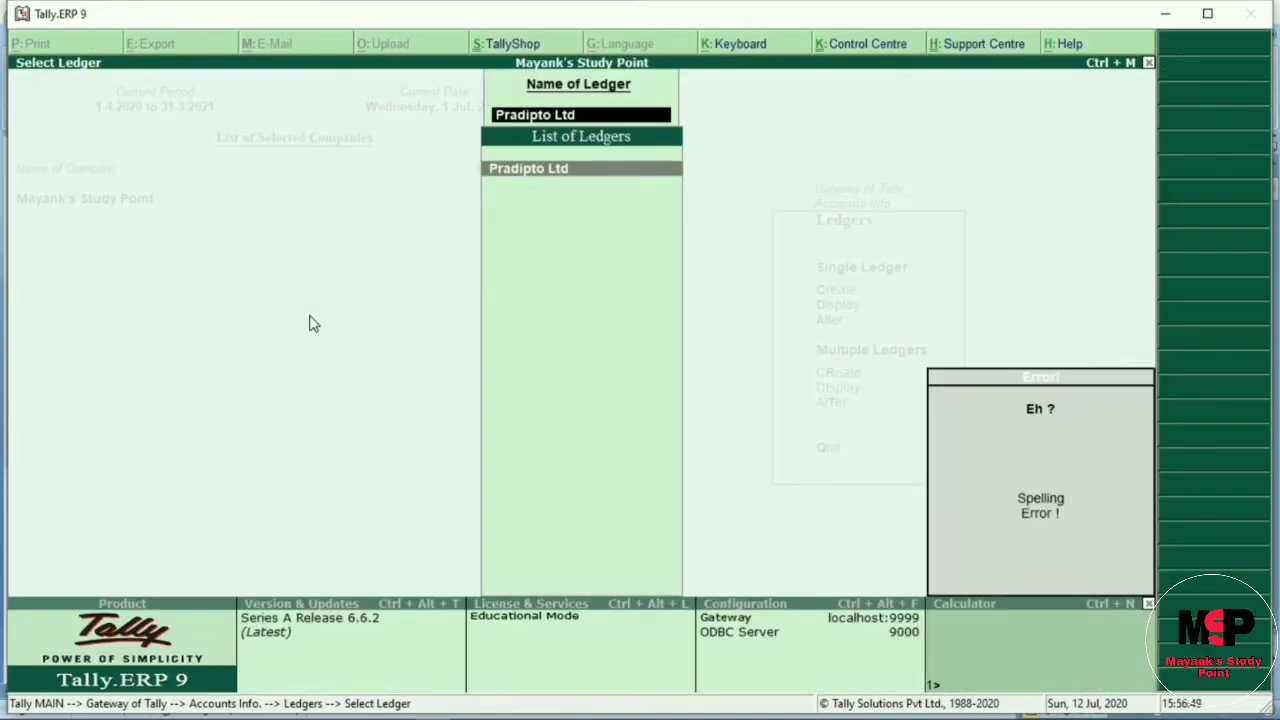
key(Escape)
key(Escape)
key(Escape)
key(Escape)
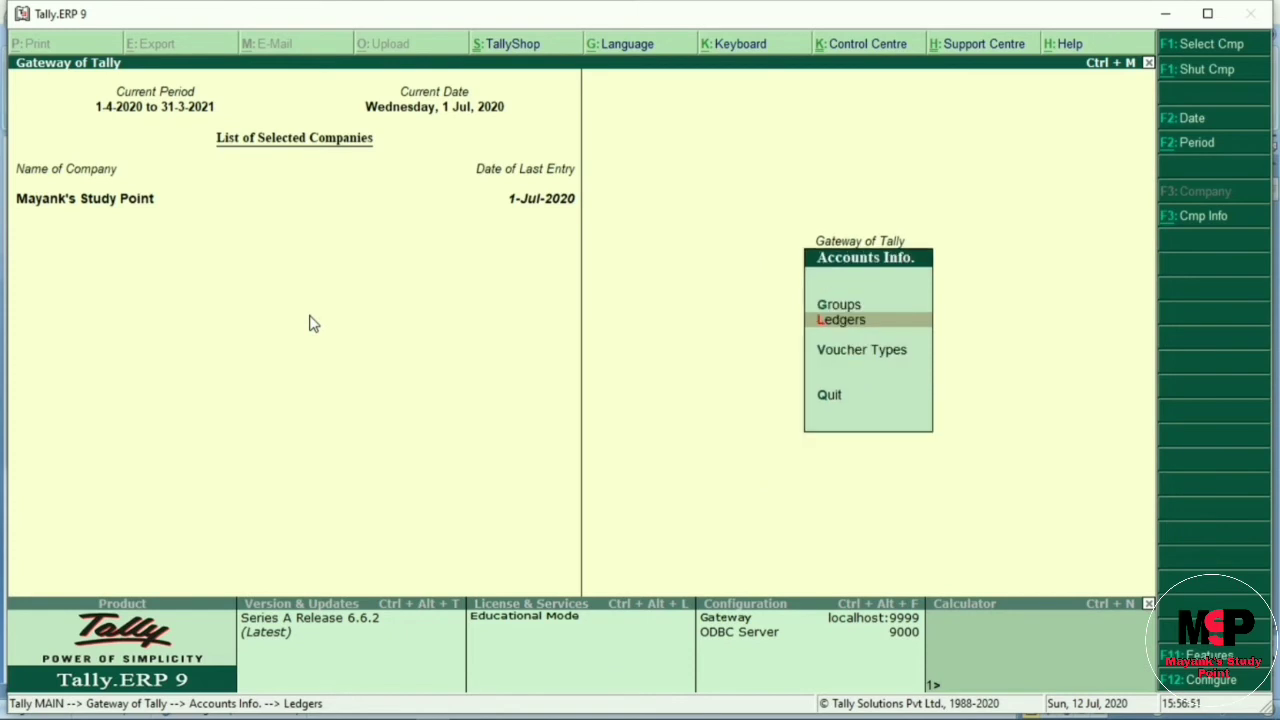
Step: Start a new purchase voucher with supplier invoice number and date blank and Pradipto Ltd as the party
key(v)
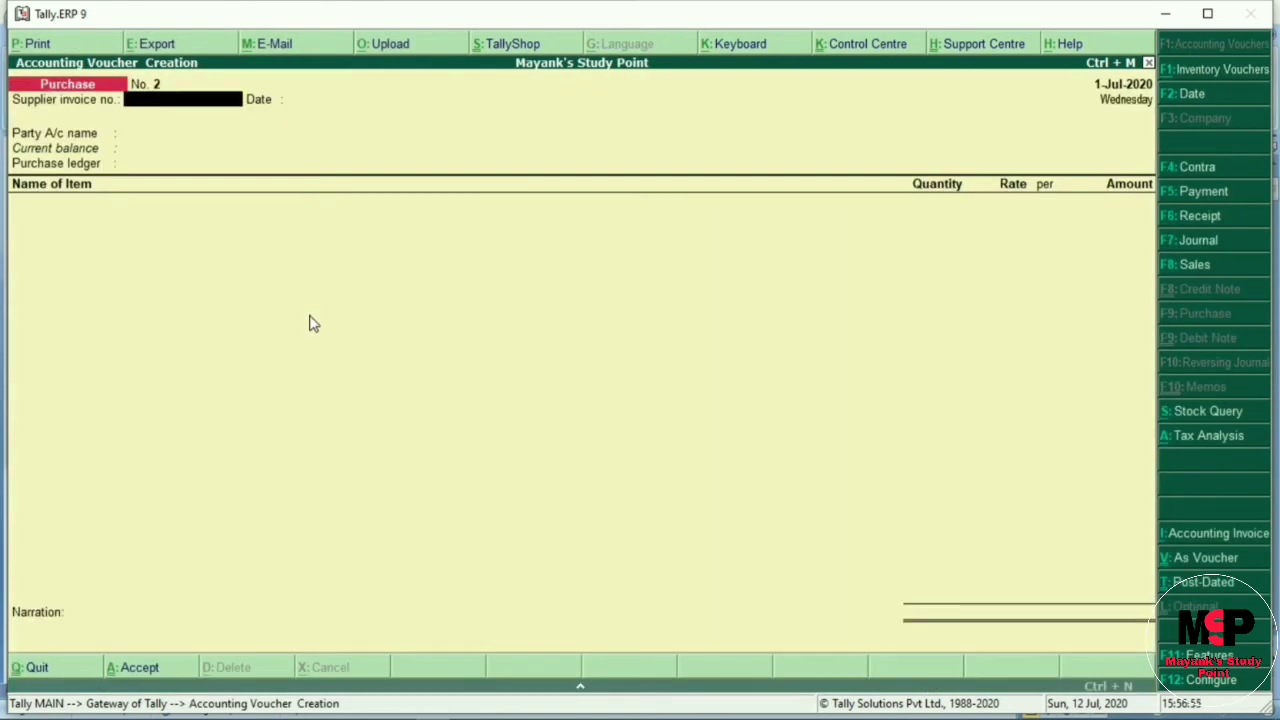
key(Return)
key(Return)
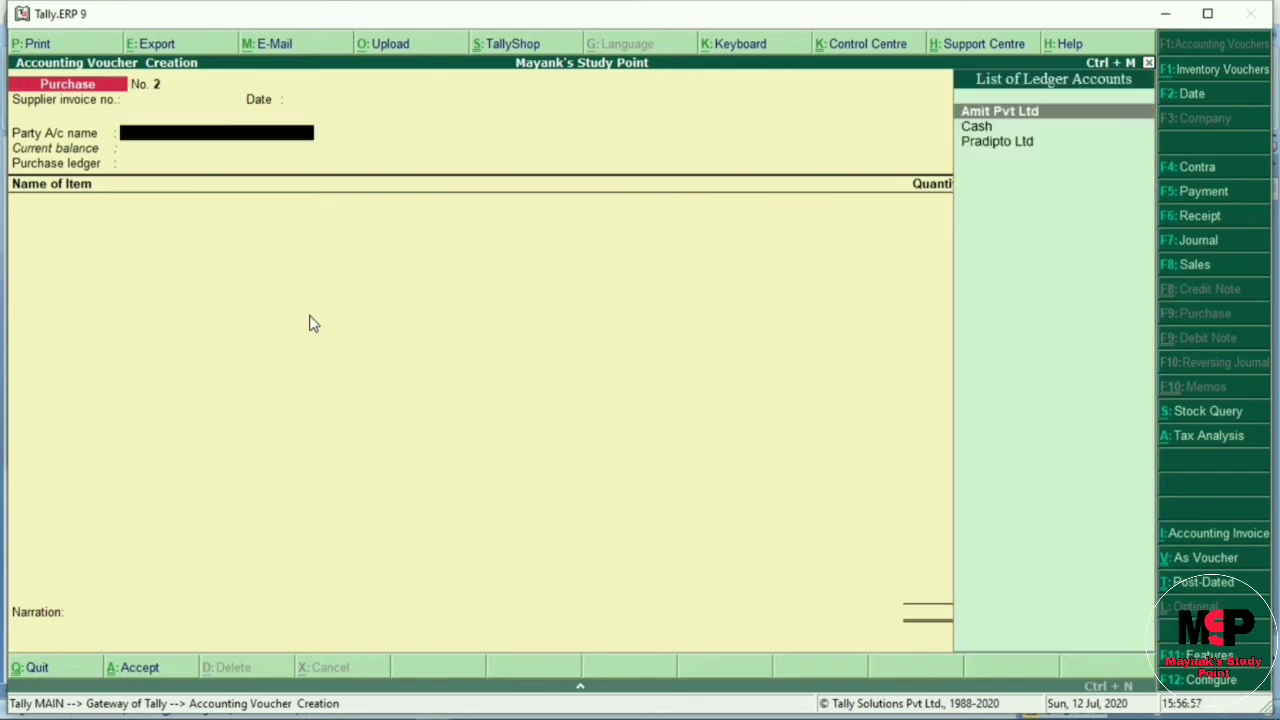
key(Down)
key(Down)
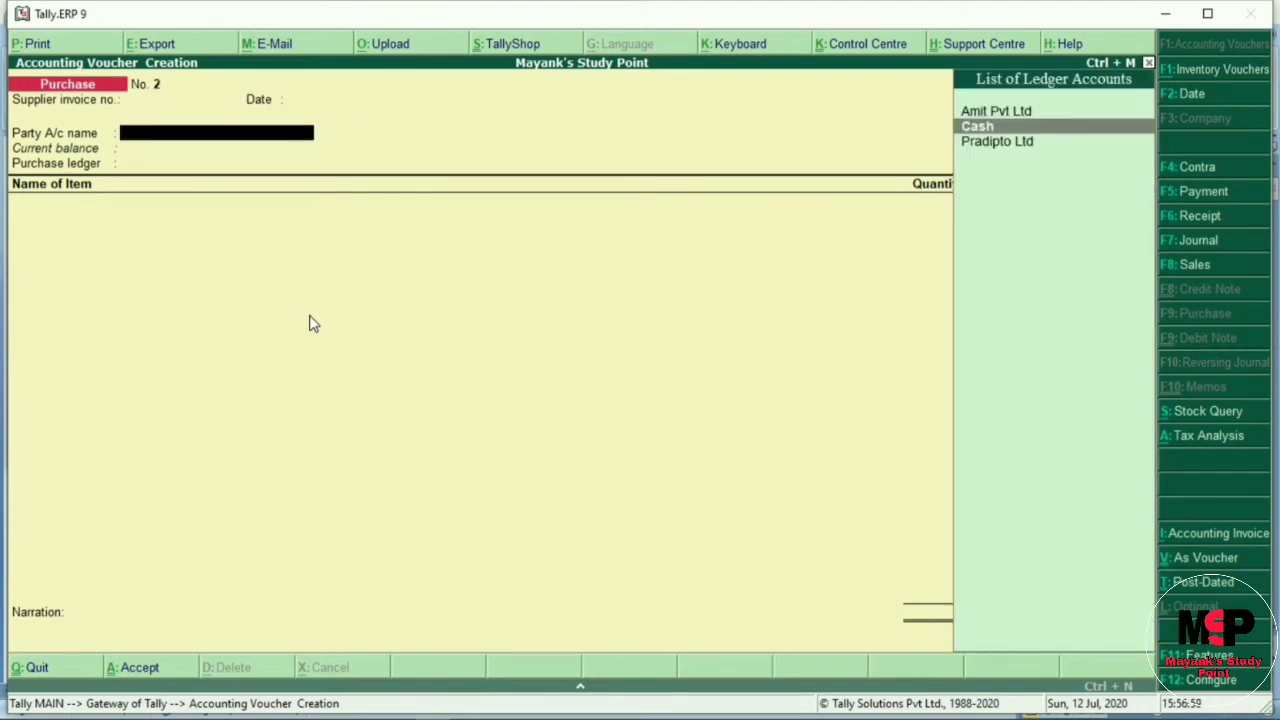
key(Return)
Step: Accept the supplier details with India, Uttar Pradesh and the saved GSTIN, and use Purchase A/c as the purchase ledger
key(Return)
key(Return)
key(Return)
key(Return)
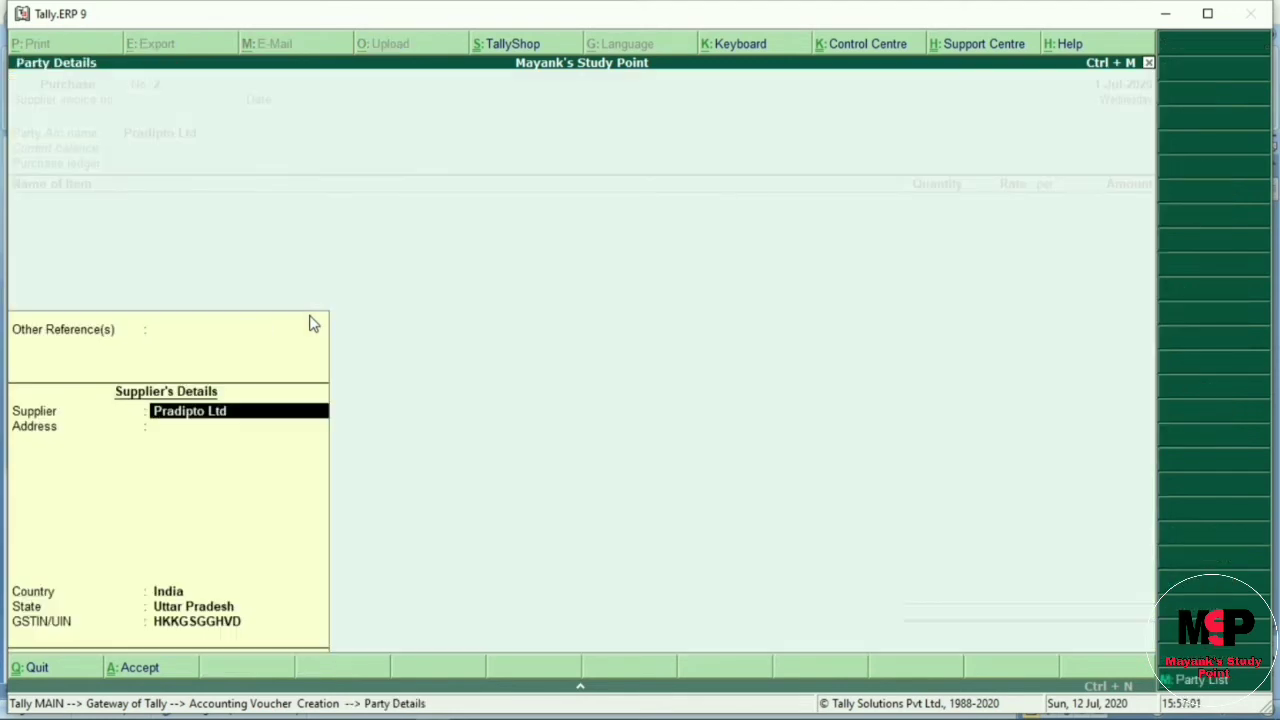
key(Return)
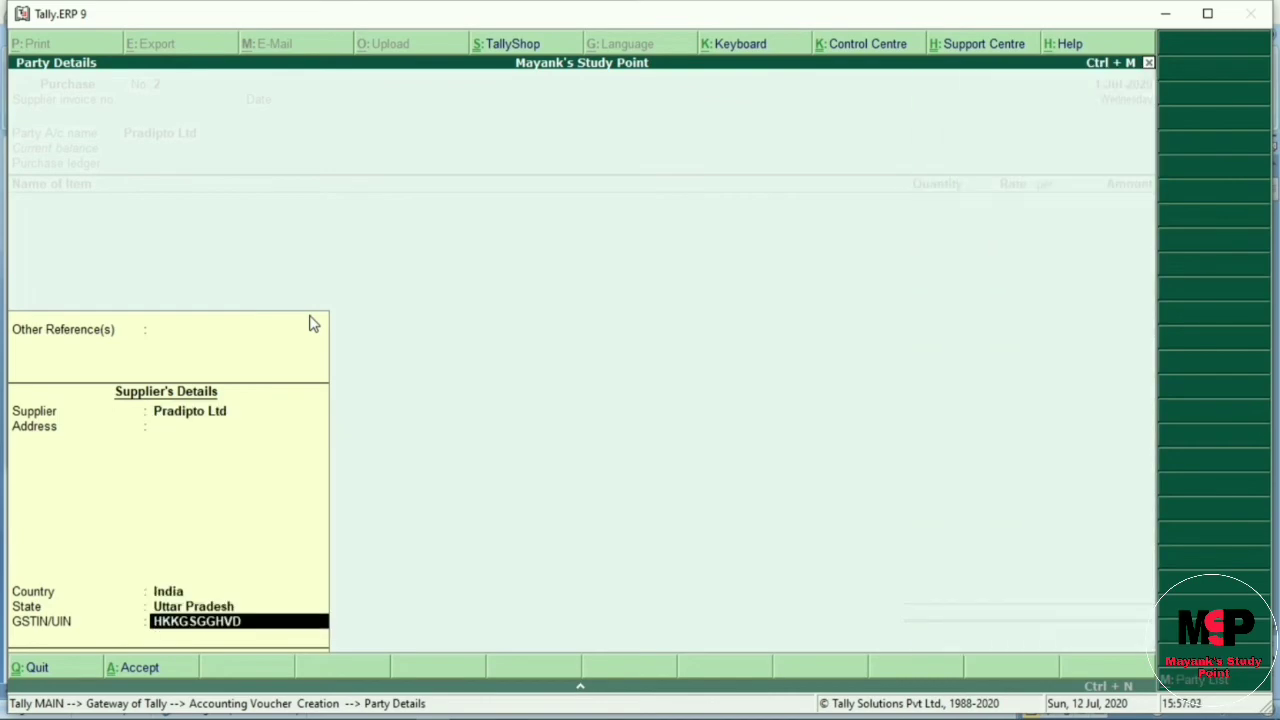
key(Return)
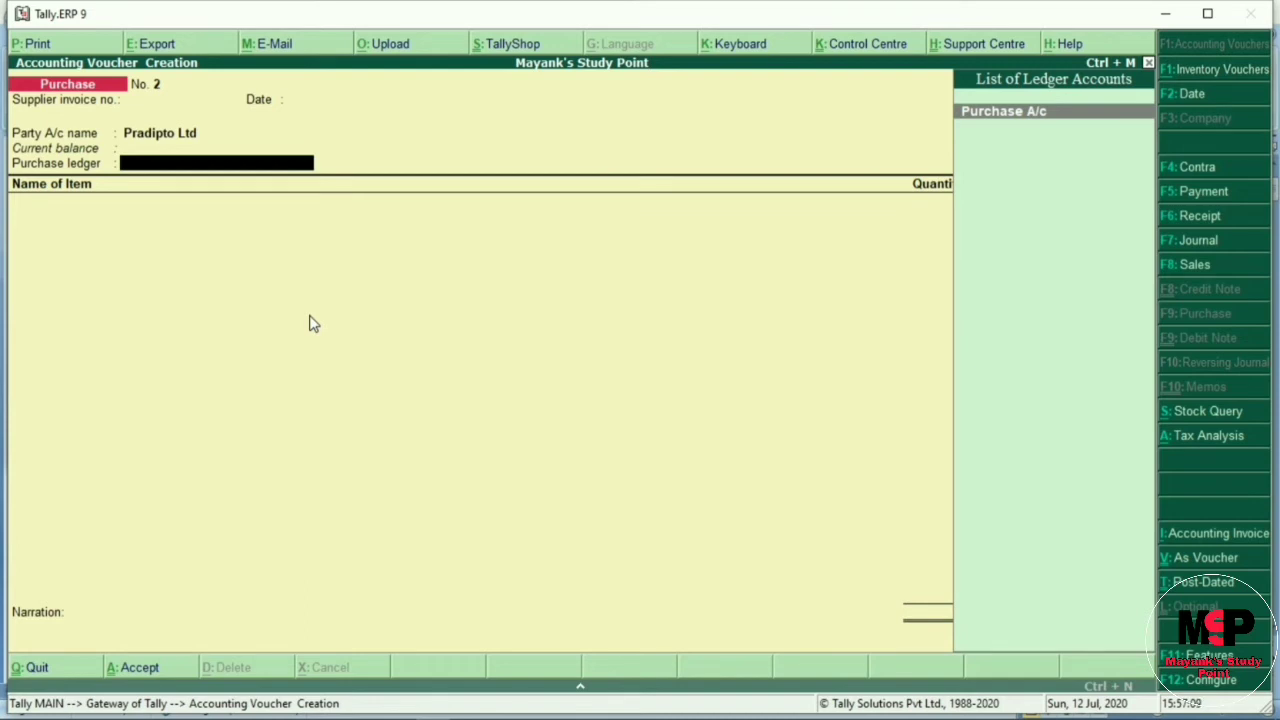
key(Return)
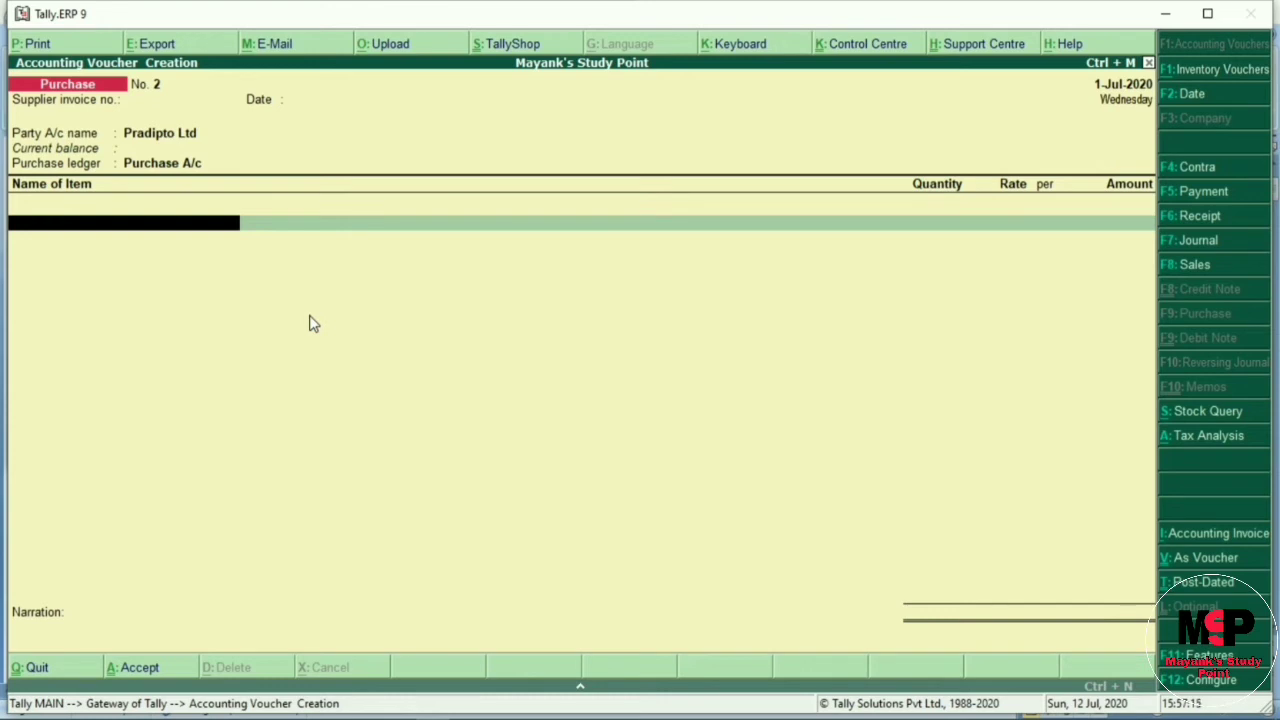
Step: Add 200 pcs of Iball Speaker to the voucher at the rate of 10,000 per piece
text(L)
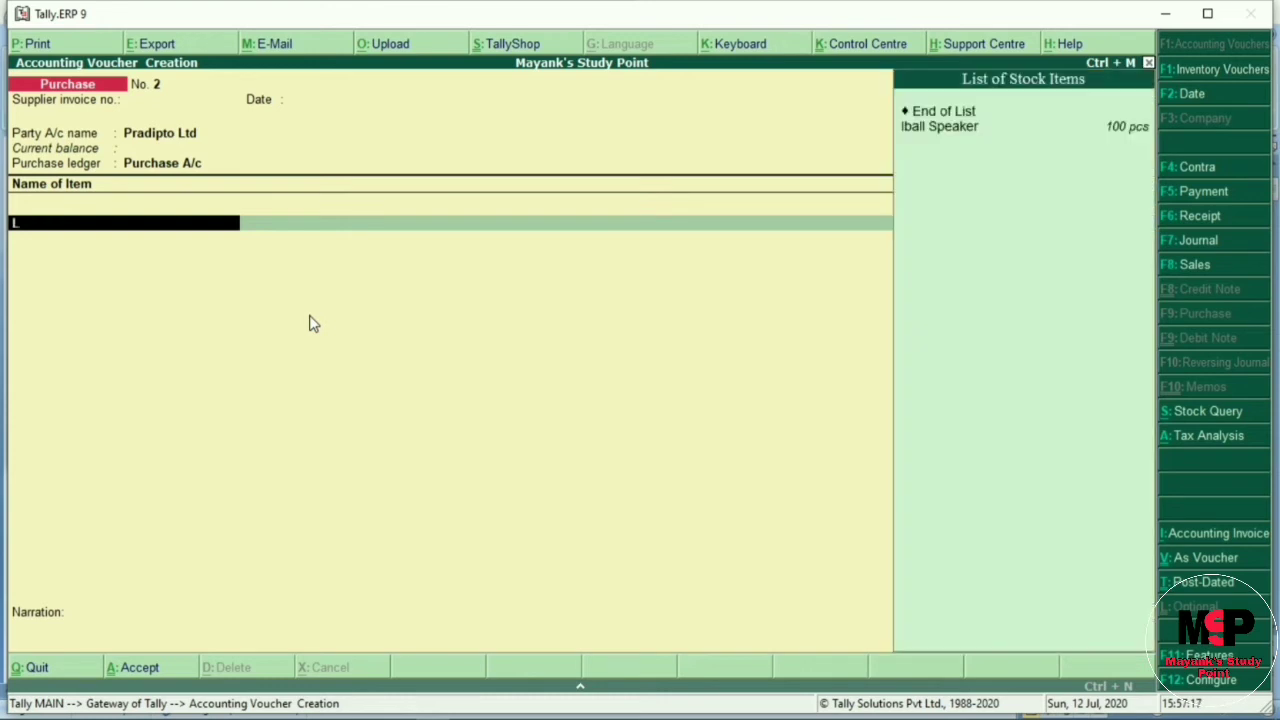
key(Down)
key(Return)
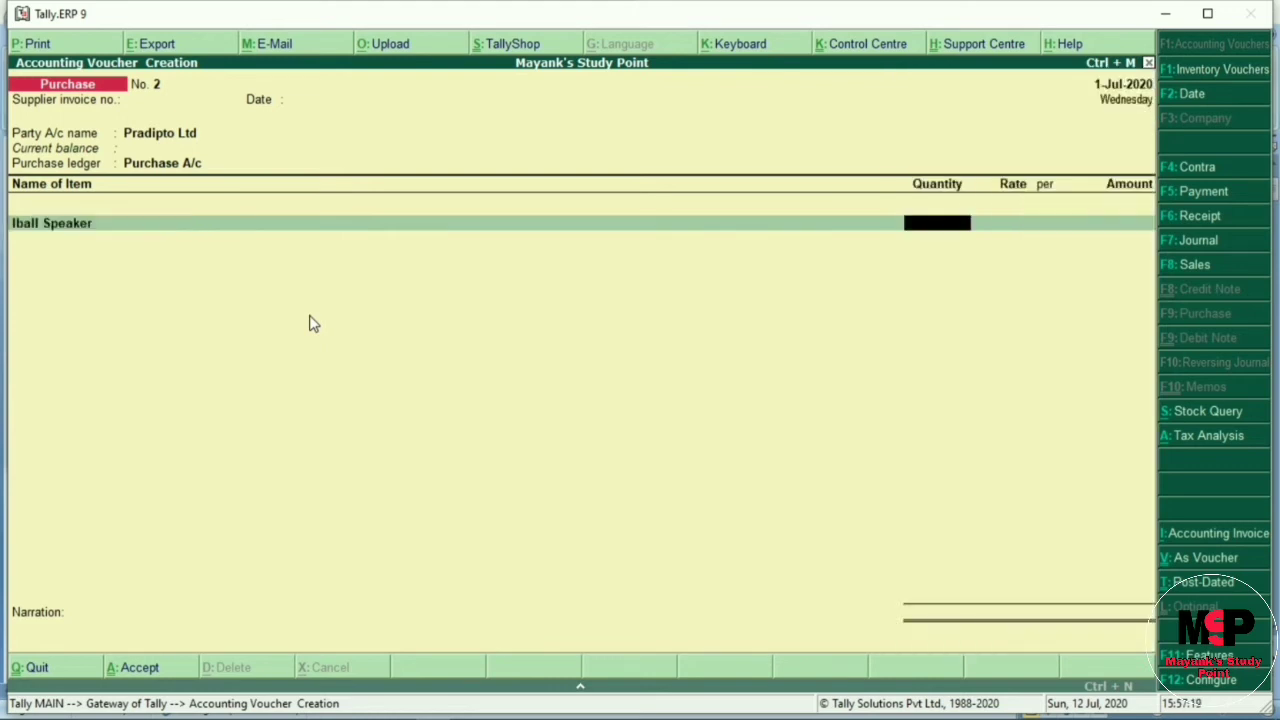
text(200)
key(Return)
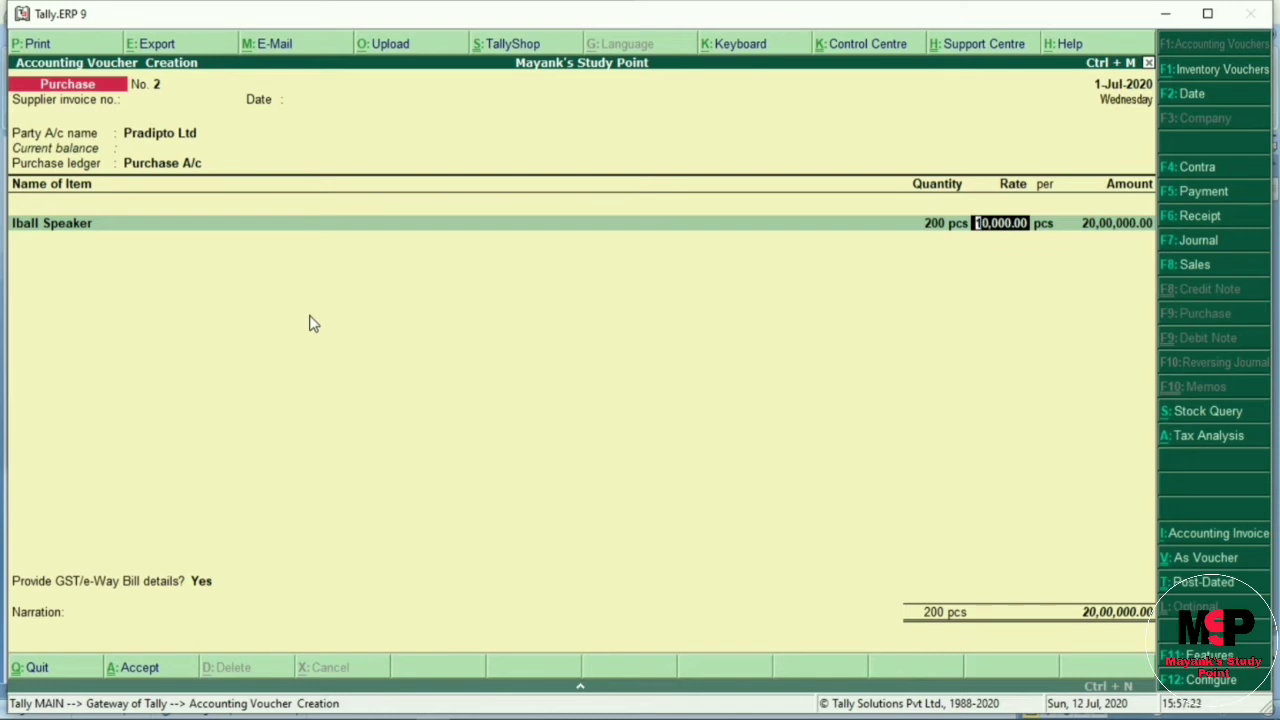
key(Return)
key(Return)
key(Return)
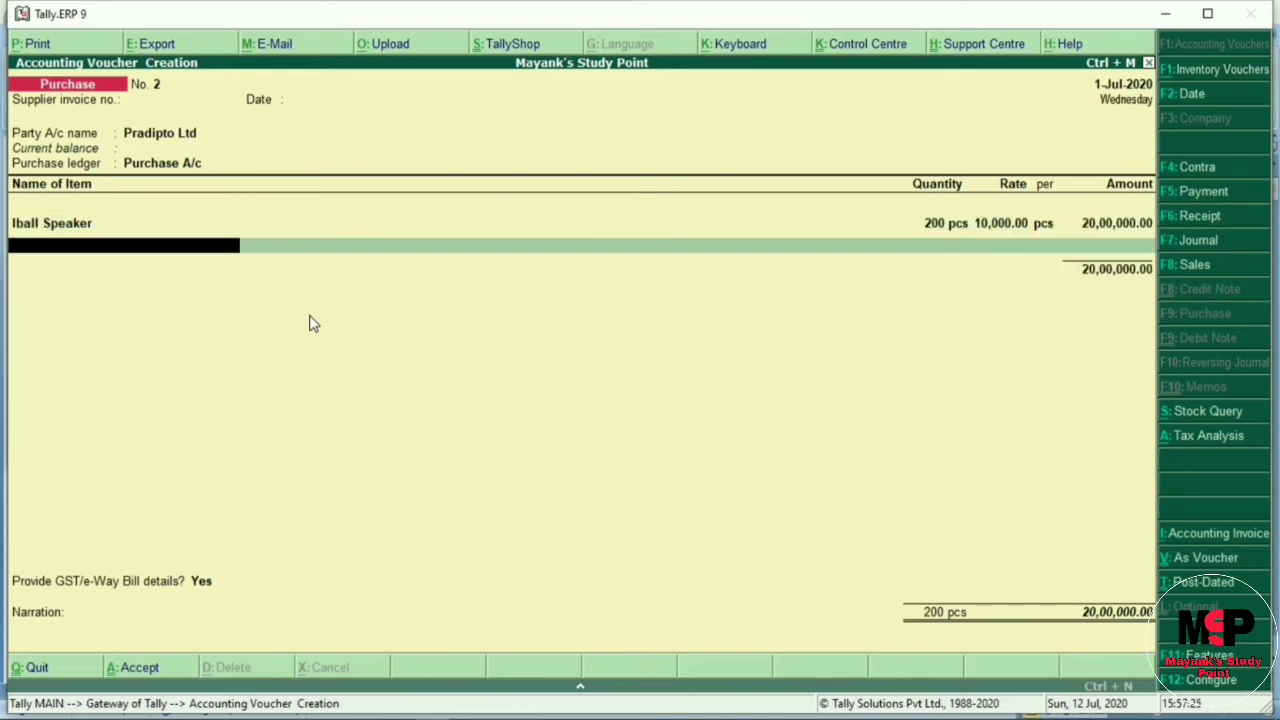
Step: Add 100 pcs of Asus at the rate of 80,000 per piece and end the stock item list
text(As)
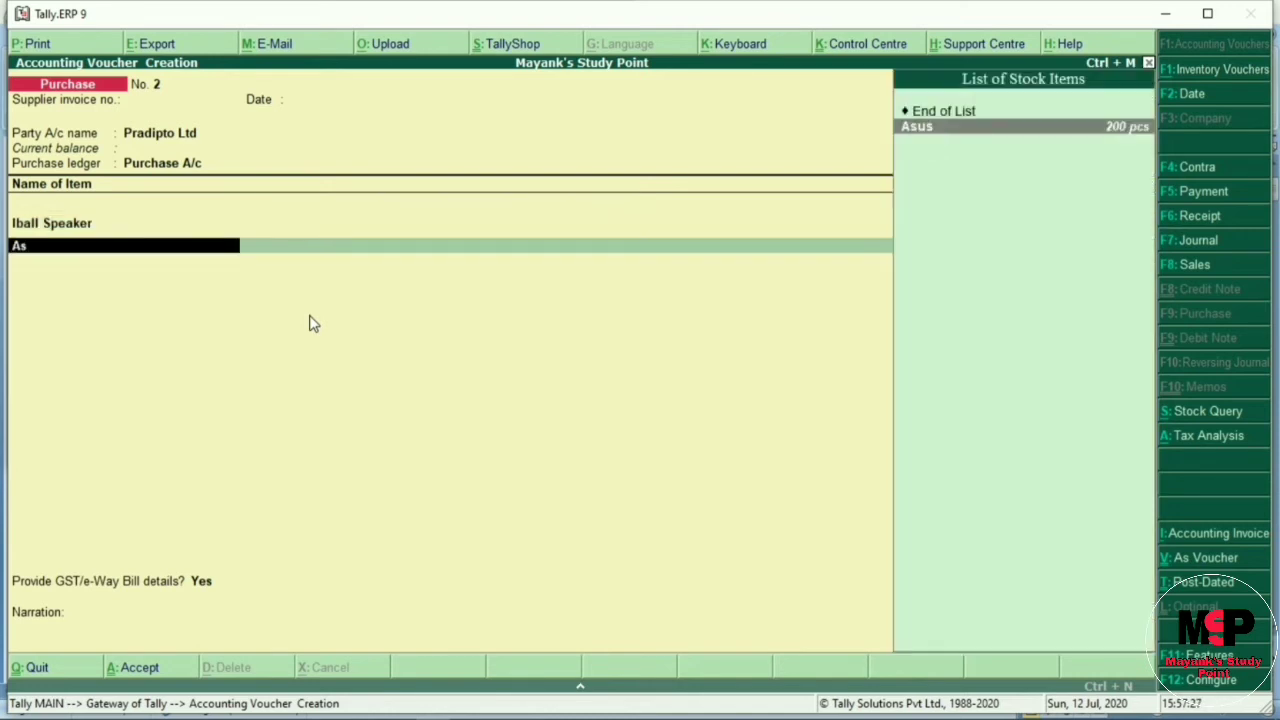
key(Return)
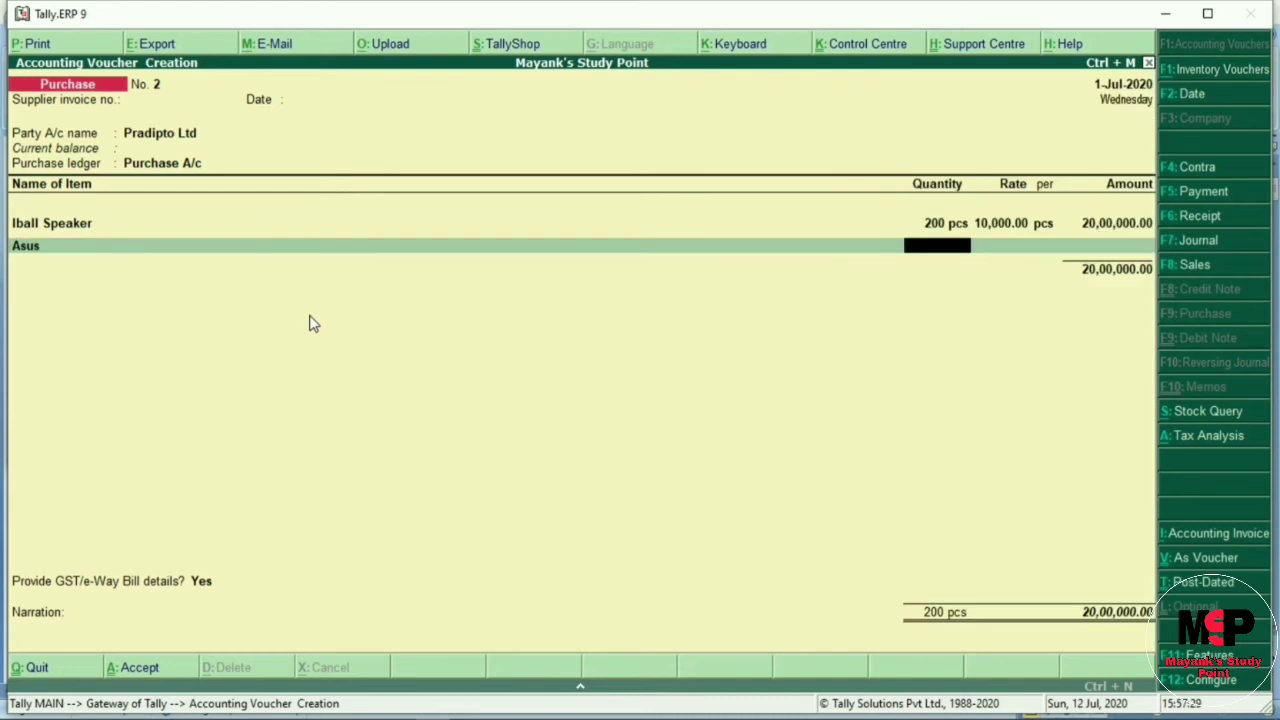
text(100)
key(Return)
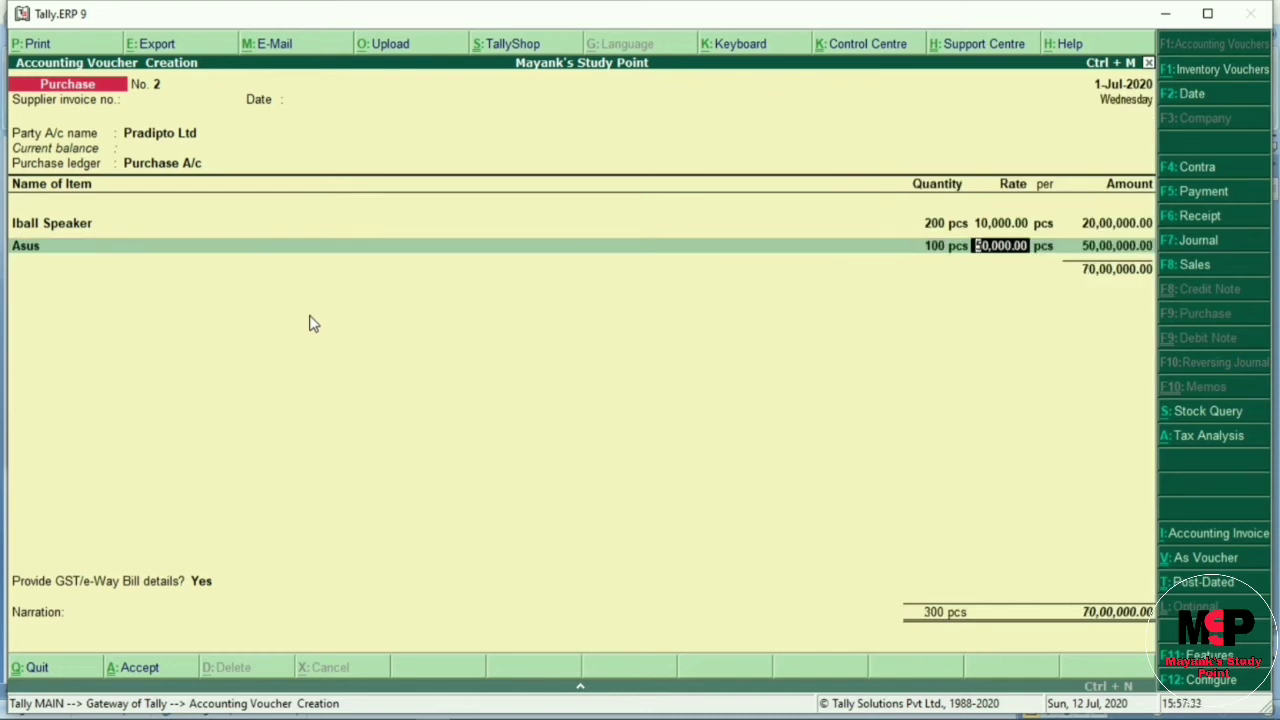
text(800000)
key(BackSpace)
key(Return)
key(Return)
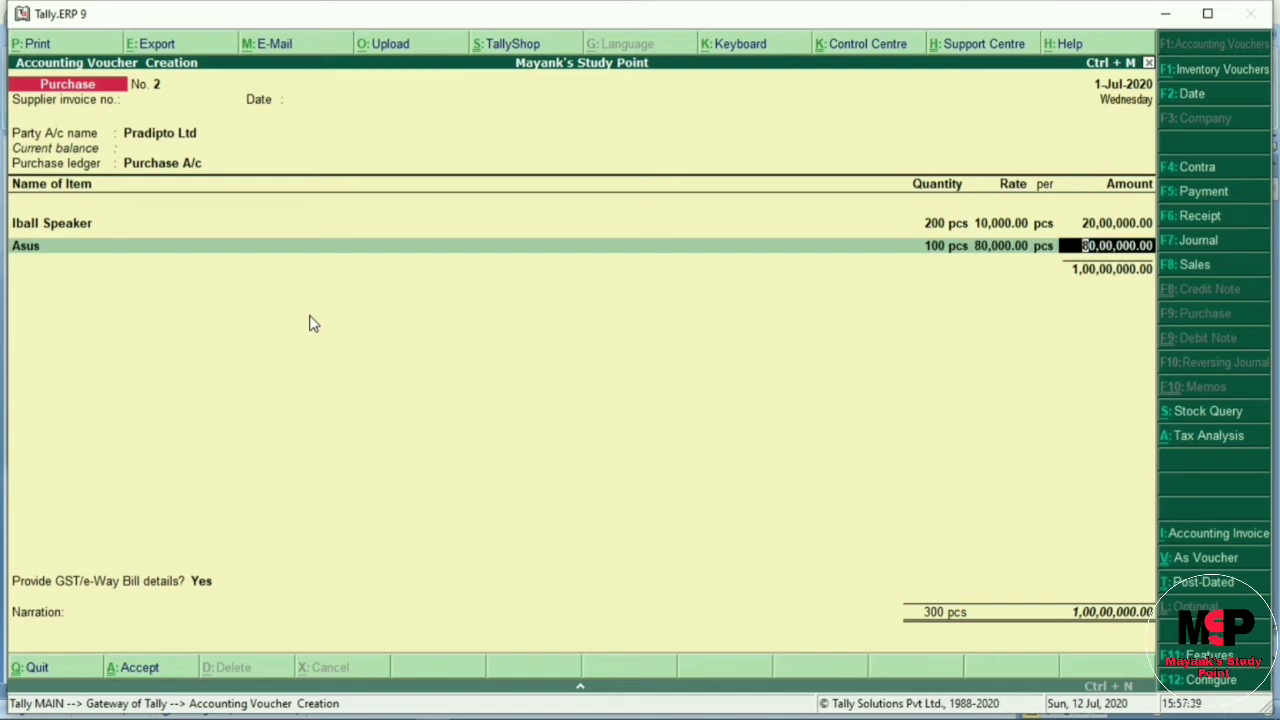
key(Return)
key(Return)
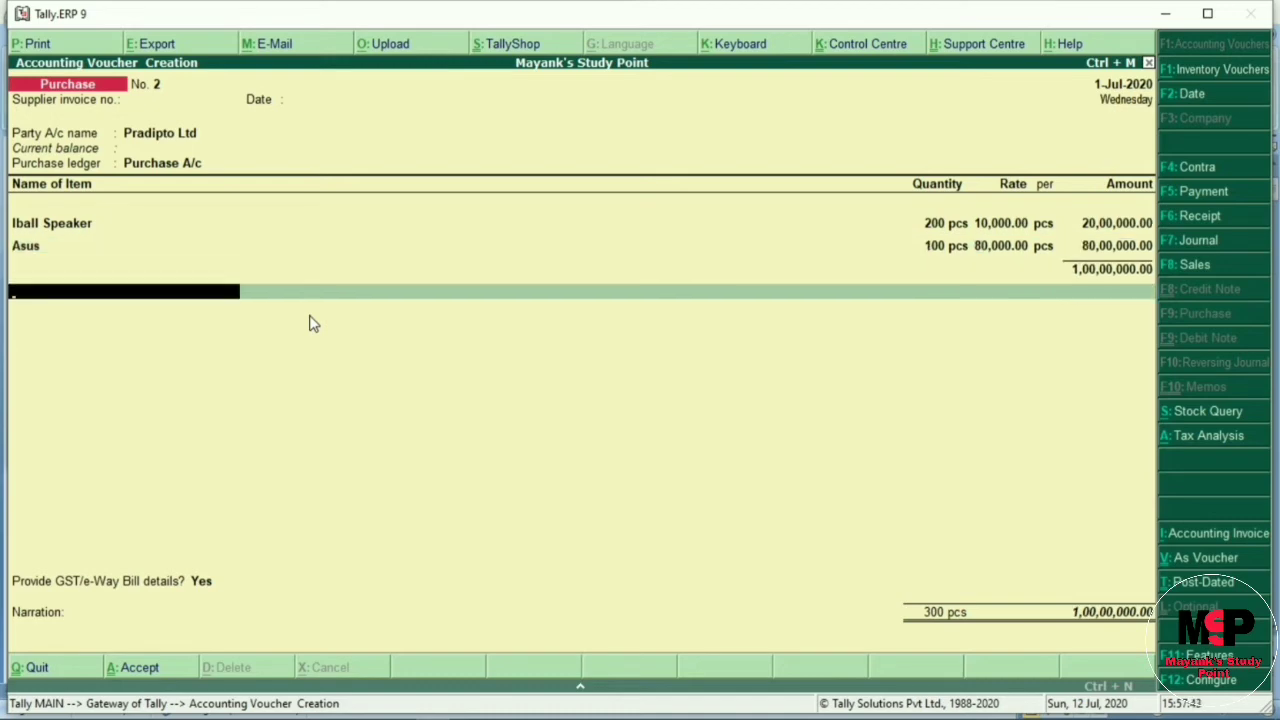
Step: Create a new ledger named Igst from the purchase voucher and place it under Duties & Taxes
text(I)
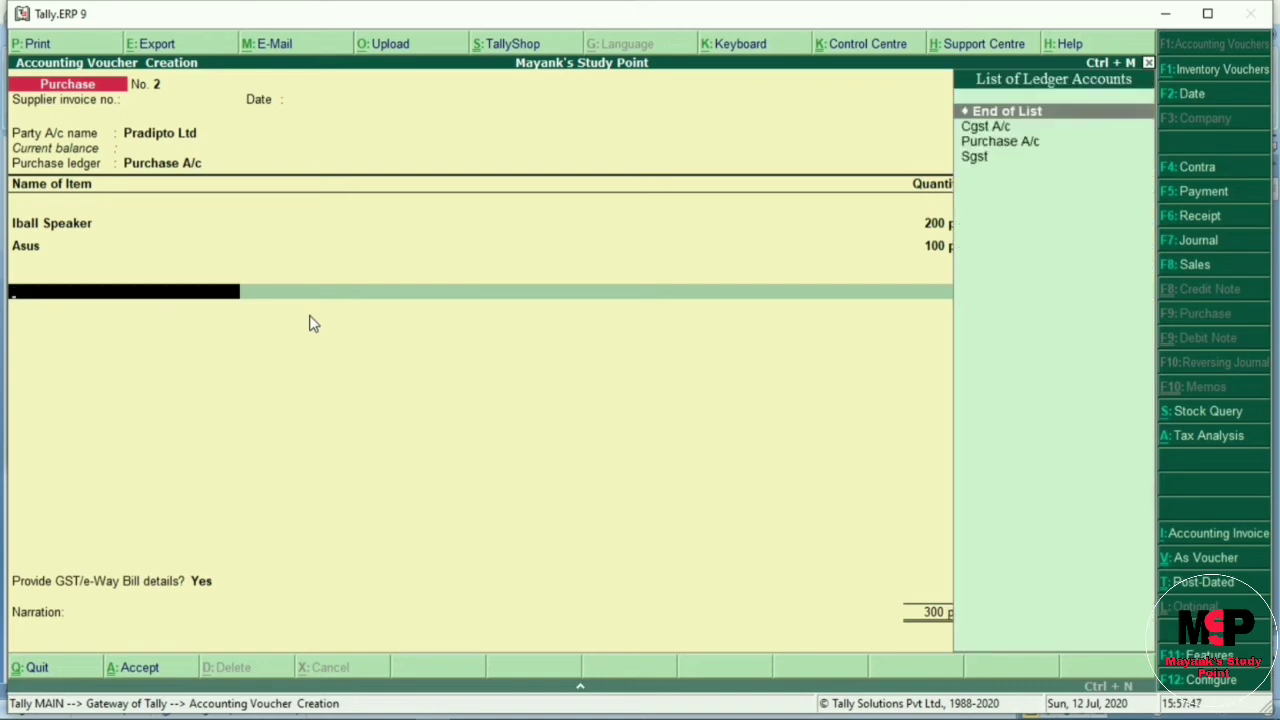
key(alt+c)
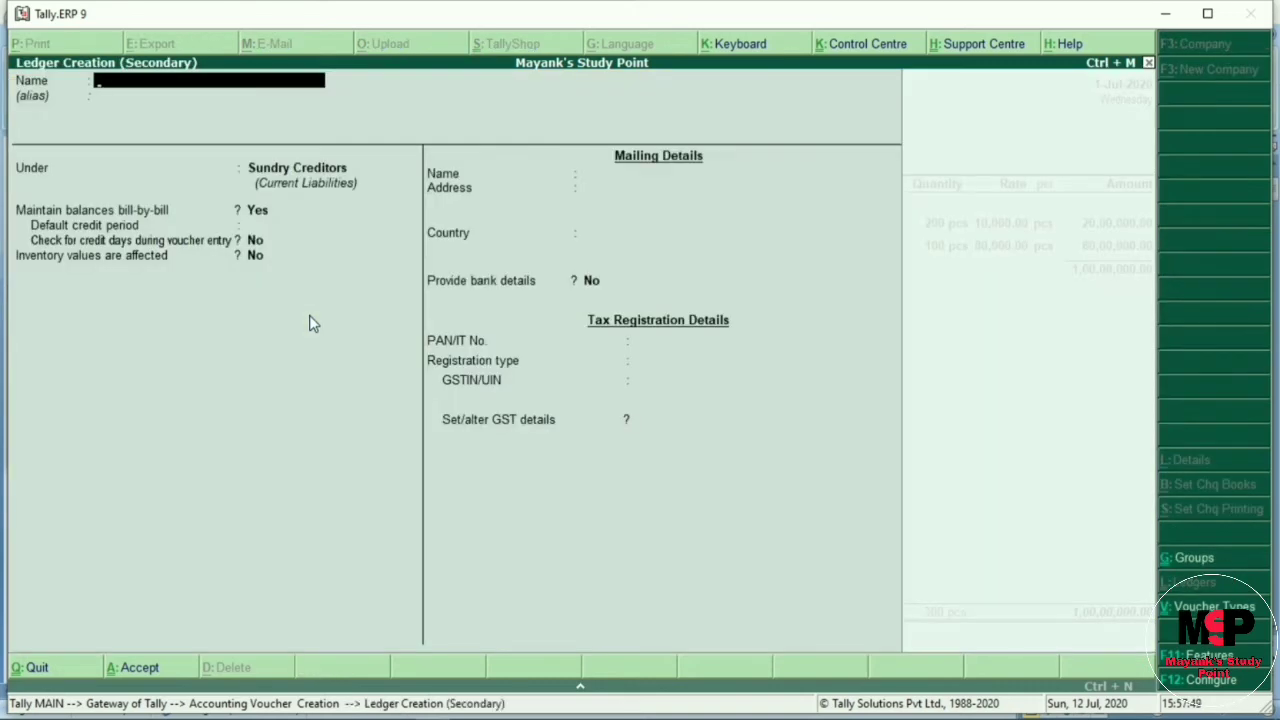
text(Igst)
key(Return)
key(Return)
text(B)
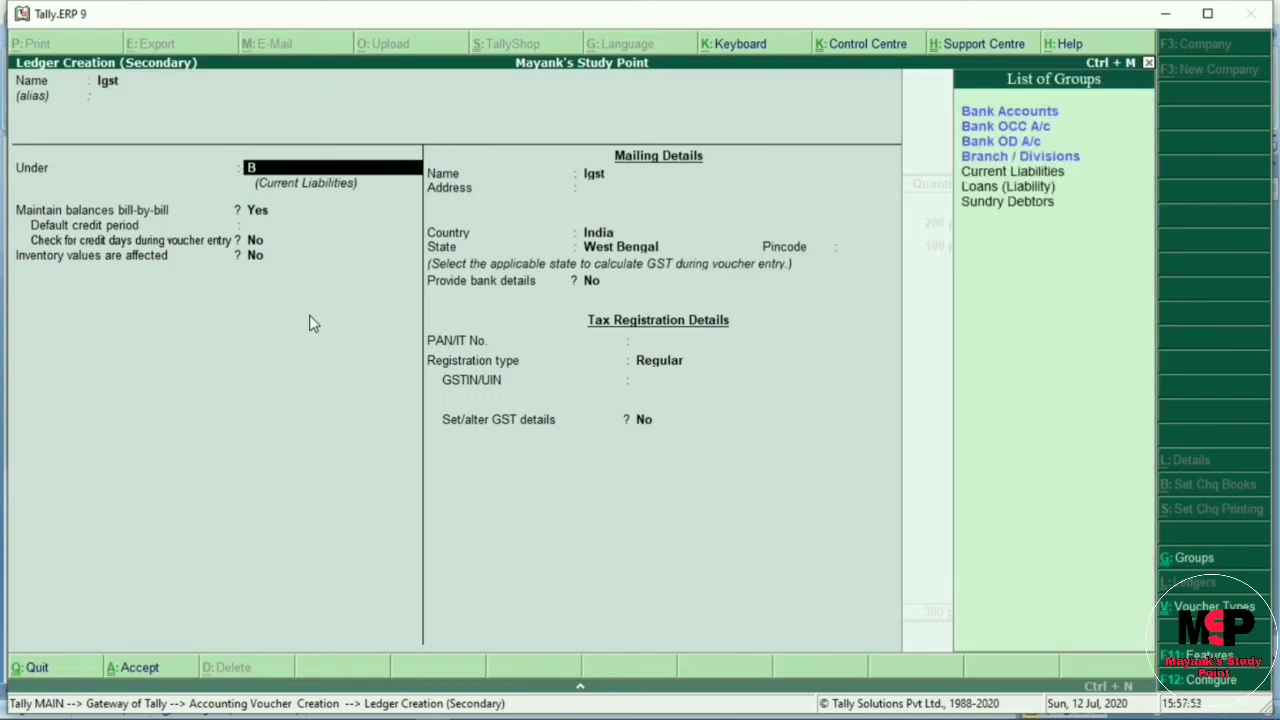
key(BackSpace)
text(D)
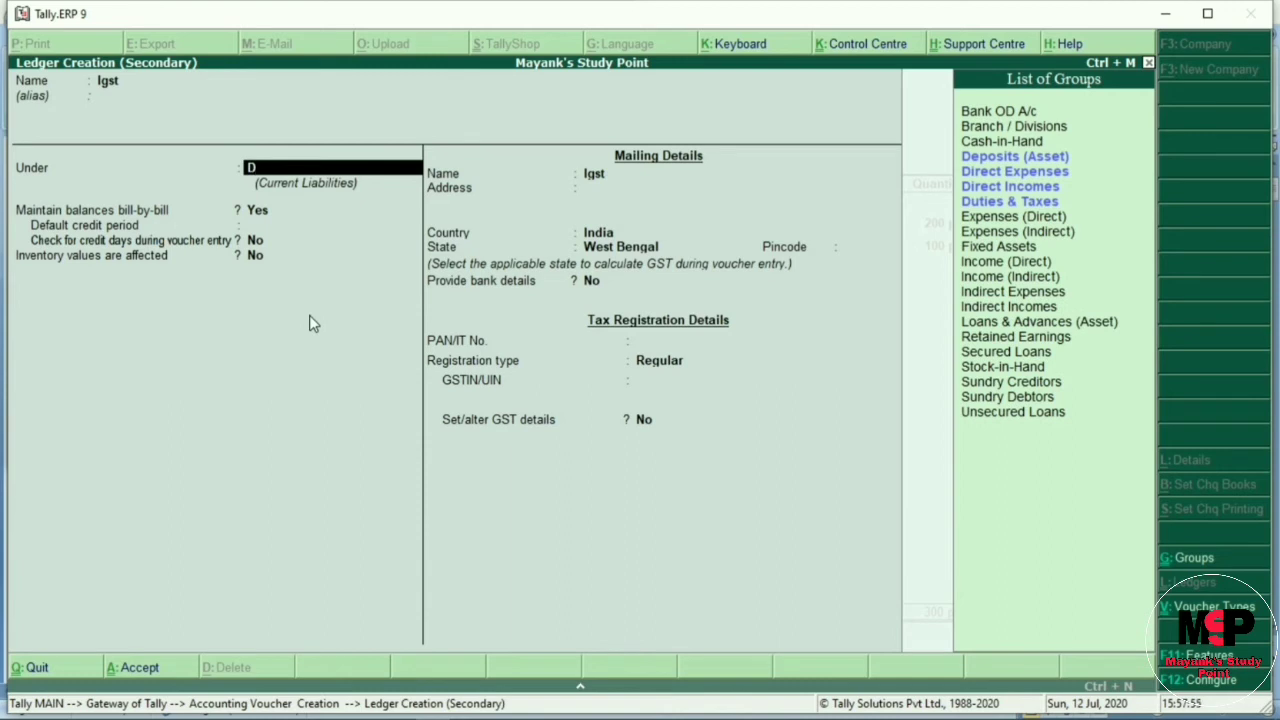
text(u)
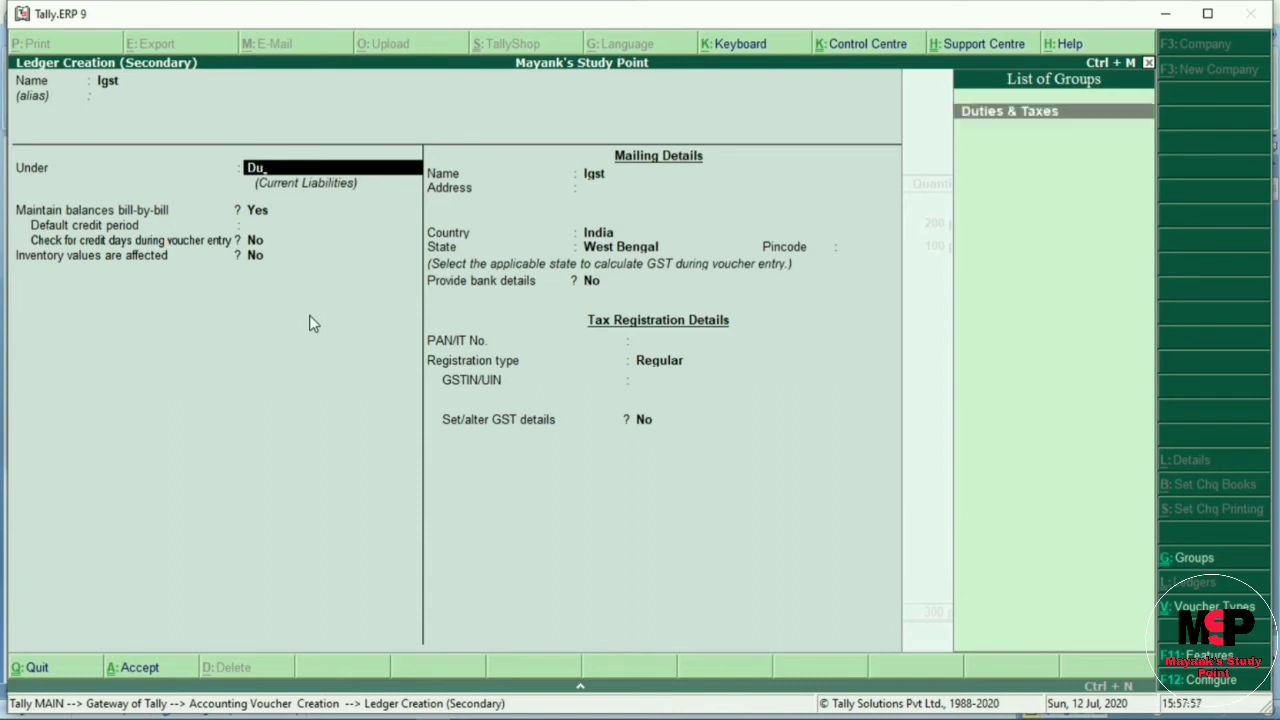
key(Return)
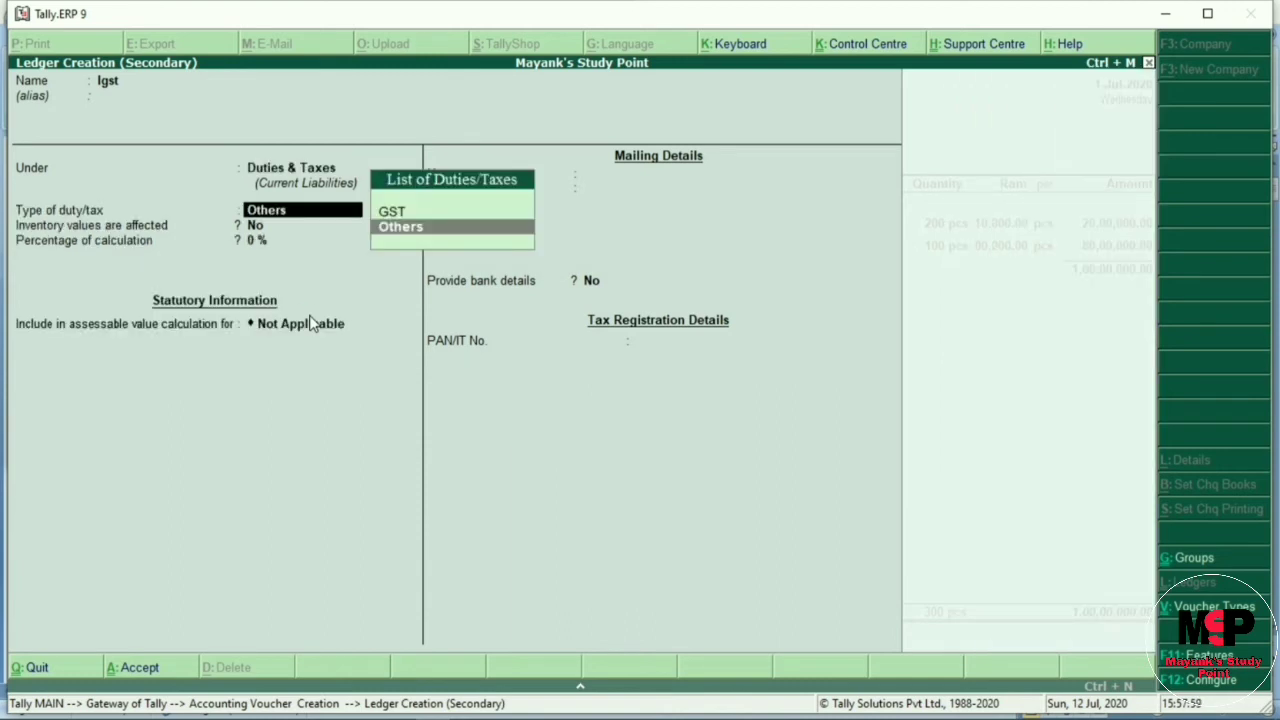
Step: Set the Igst ledger's duty type to GST and tax type to Integrated Tax, leave rounding not applicable, and save it
key(Up)
key(Return)
key(Down)
key(Down)
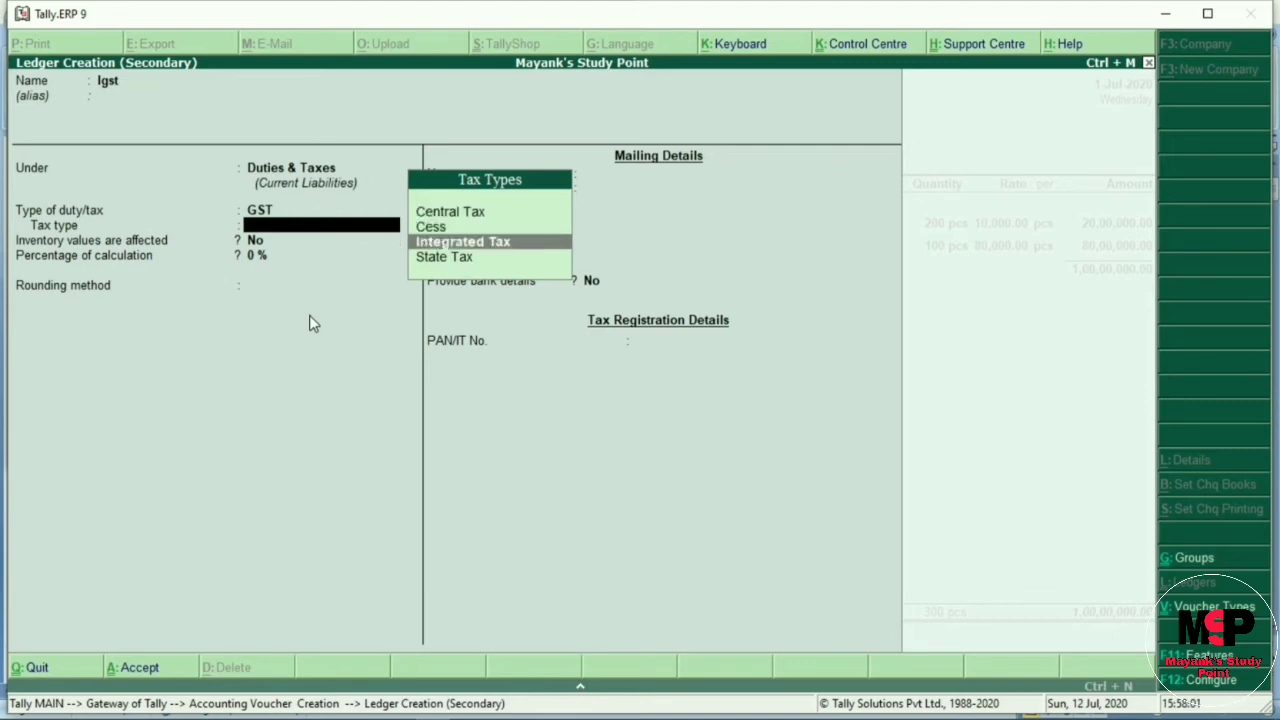
key(Return)
key(Return)
key(Return)
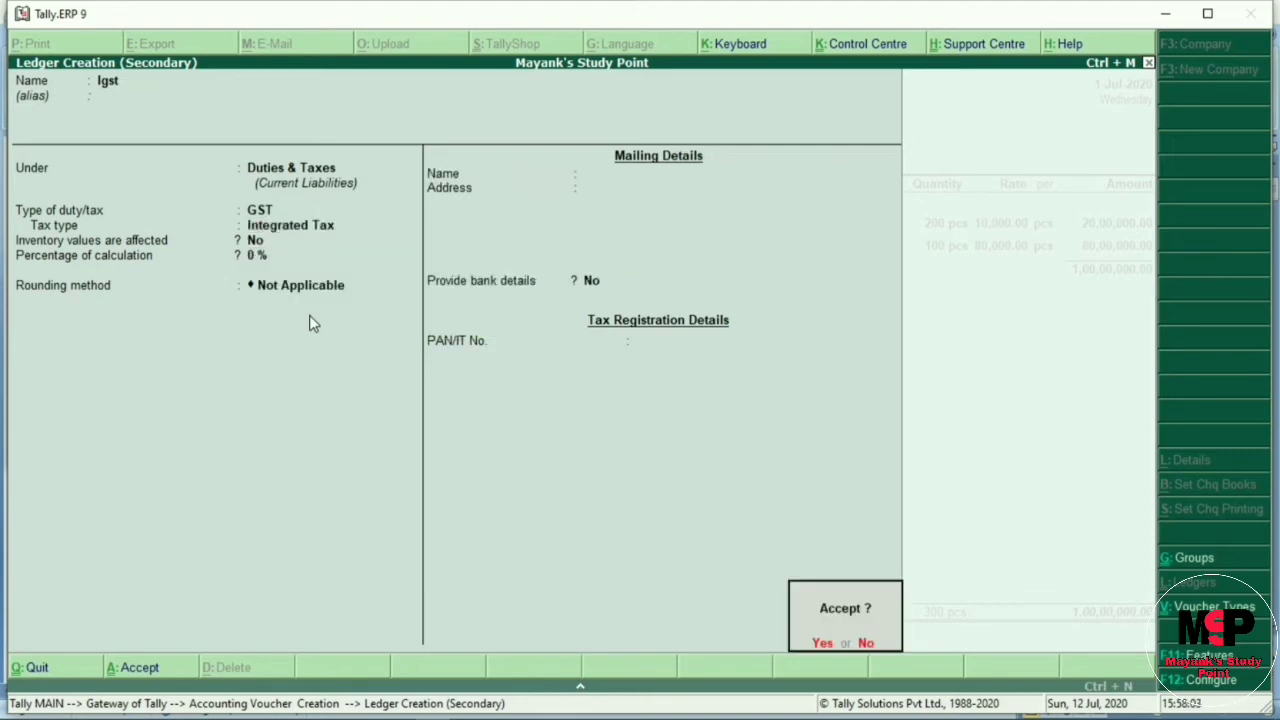
key(Return)
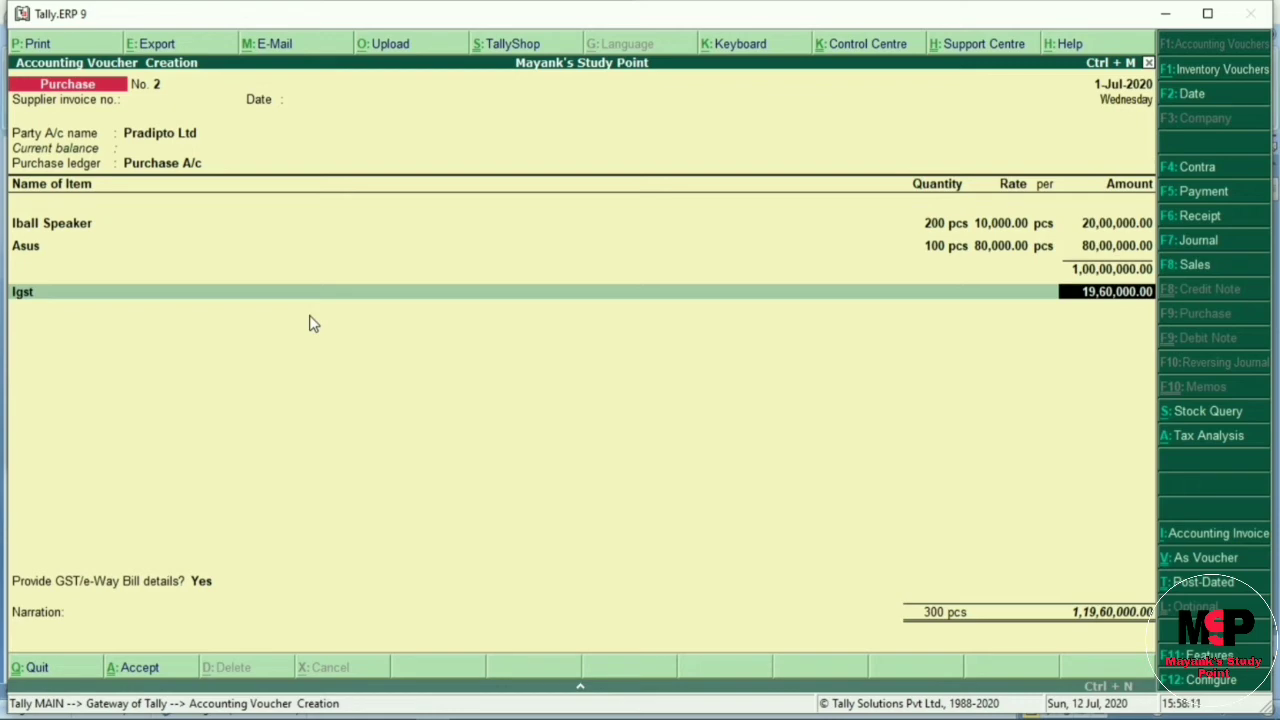
Step: Accept the calculated Igst amount, keep GST/e-Way Bill details at Yes, leave the narration blank, and save the purchase voucher
key(Return)
key(Return)
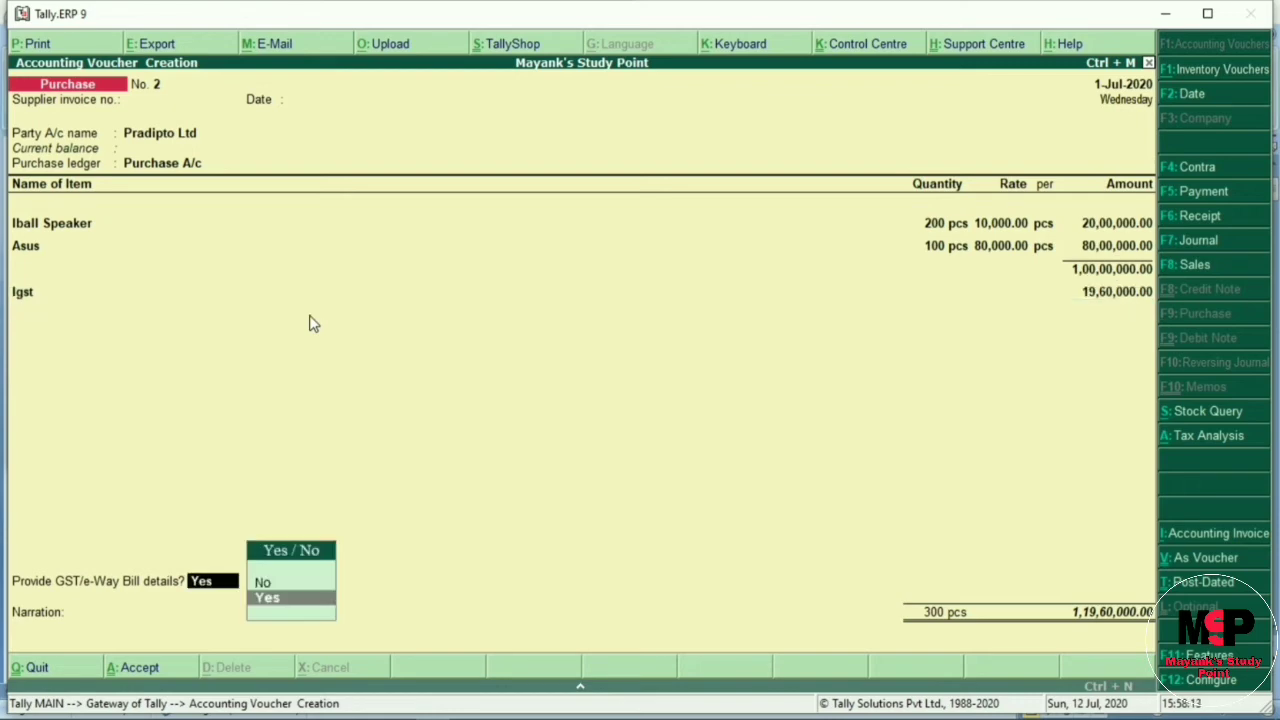
key(Return)
key(ctrl+a)
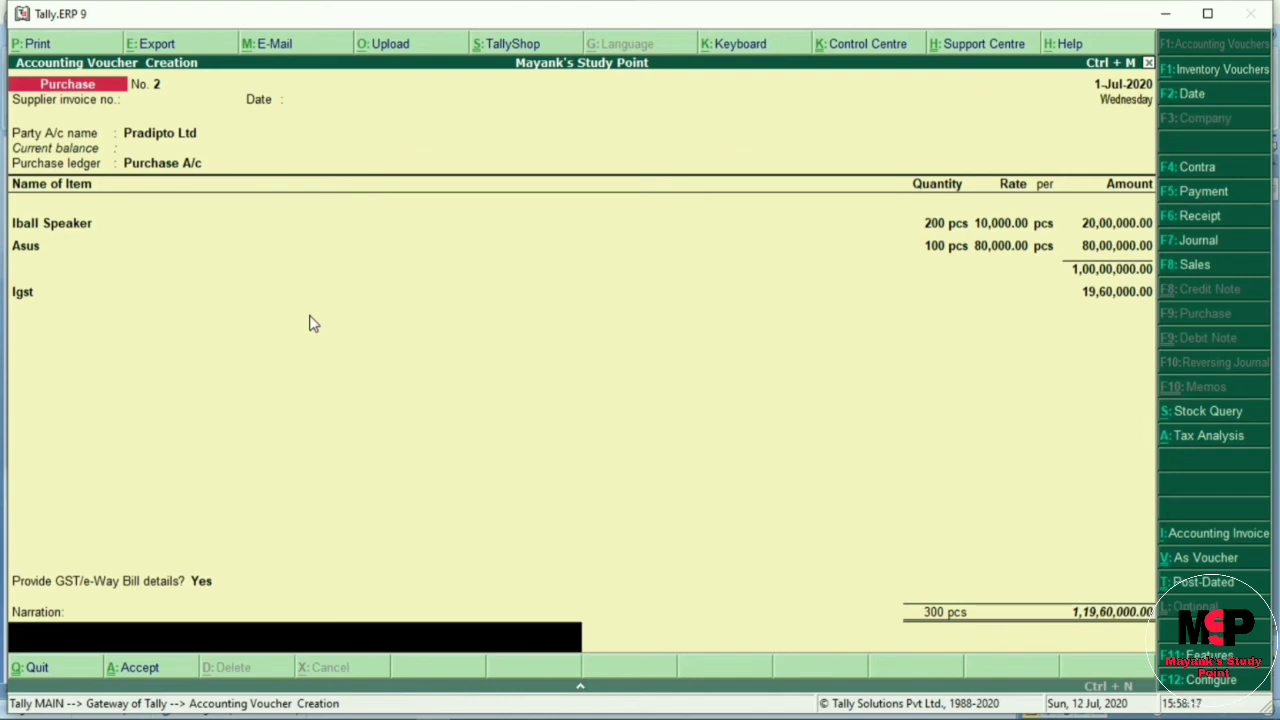
key(Return)
key(y)
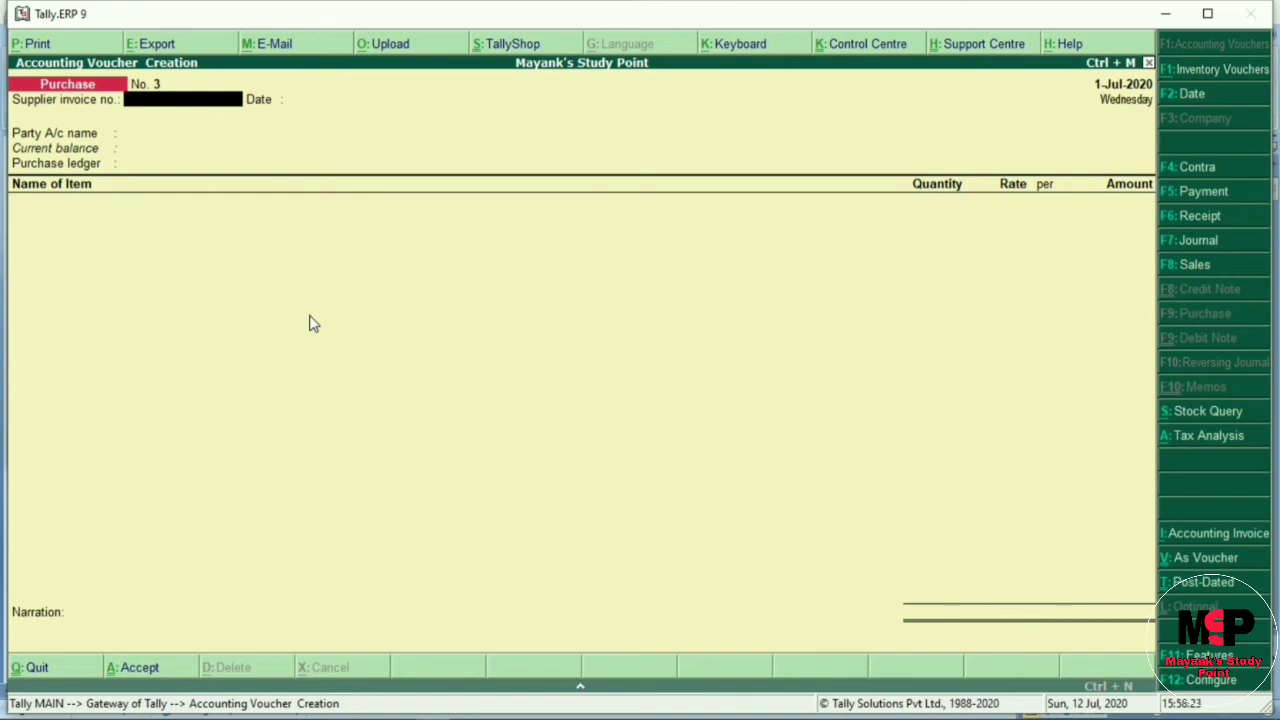
Step: Start a sales voucher with a blank reference number and create a ledger with the customer's full name under Sundry Debtors
key(F8)
key(Return)
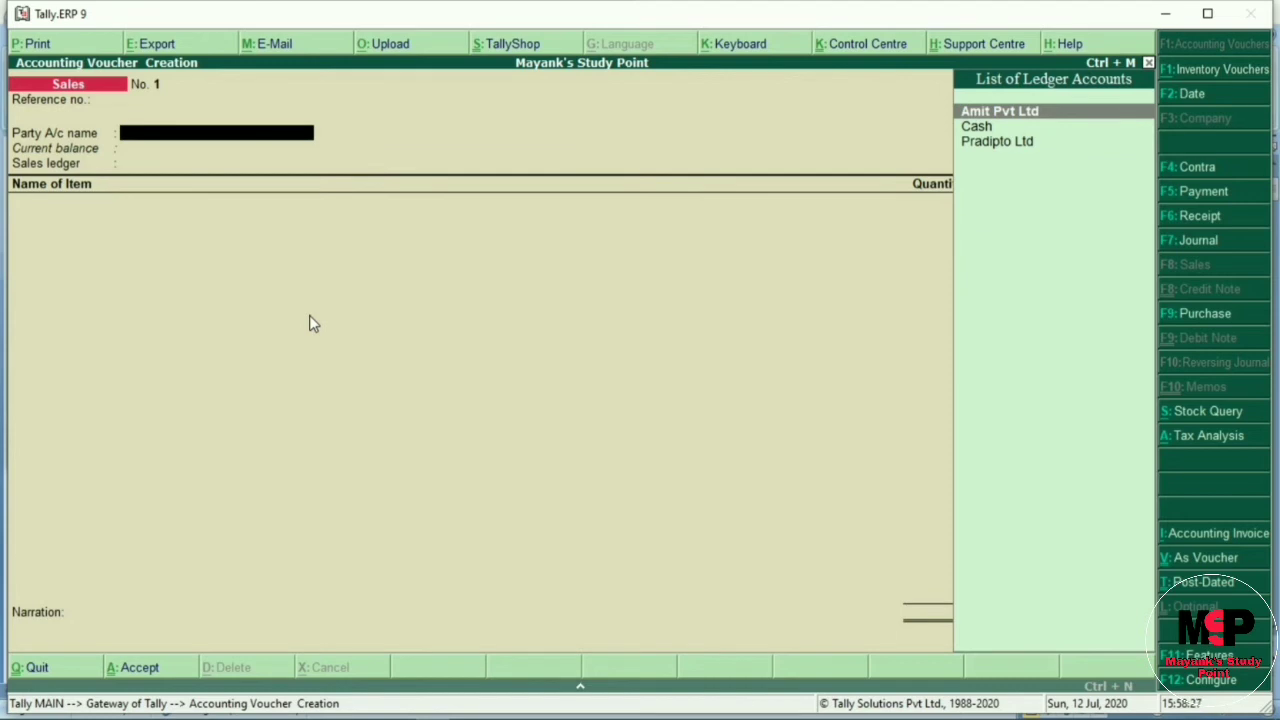
key(alt+c)
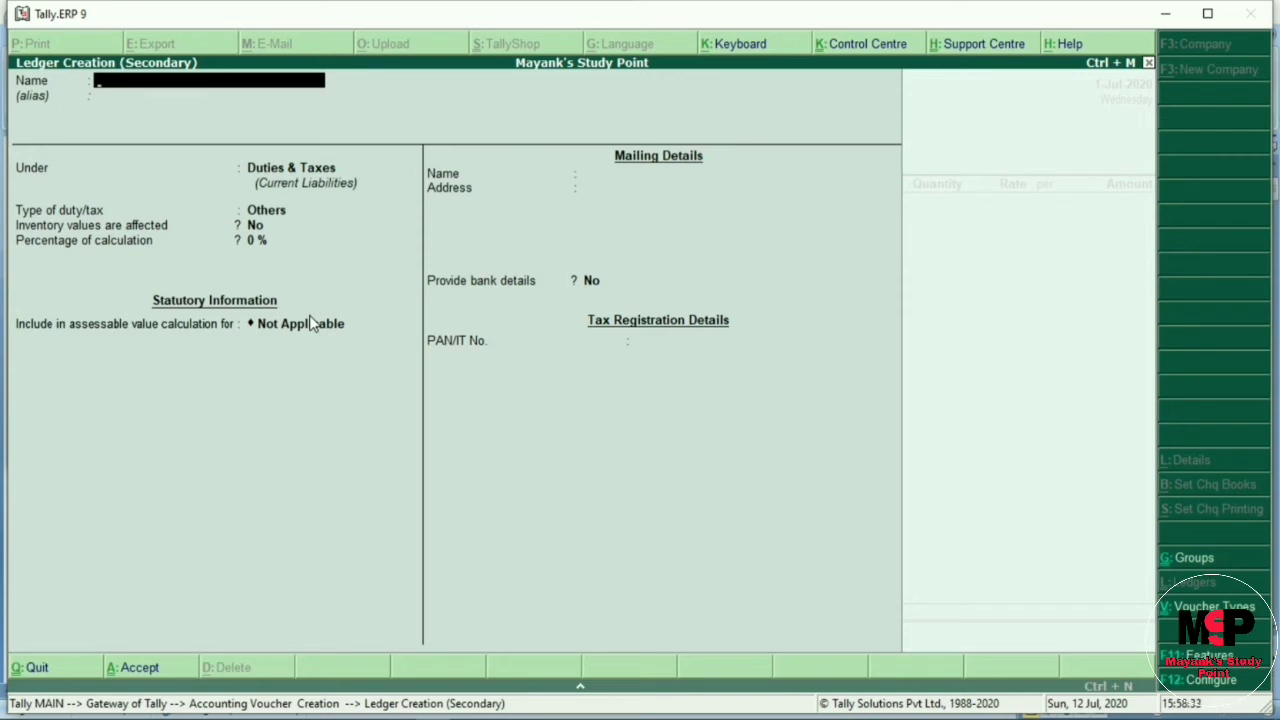
text(Ritesh Gupta)
key(Return)
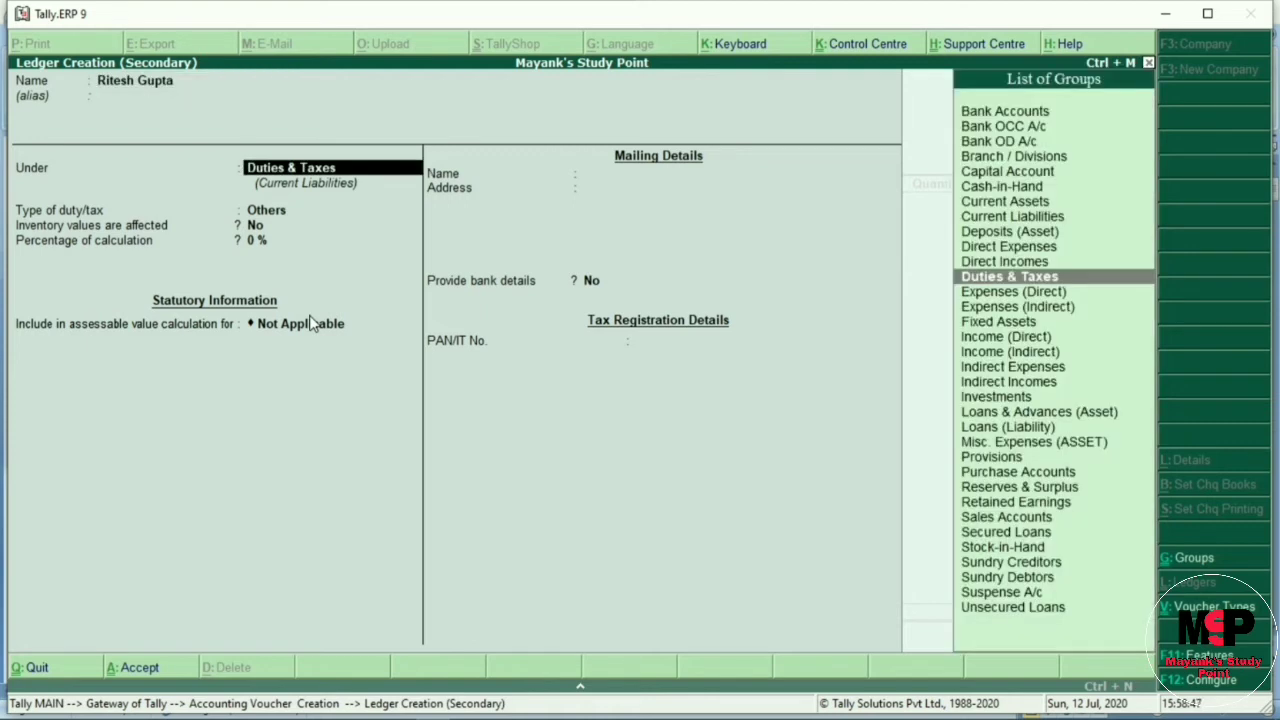
text(Su)
key(Down)
key(Down)
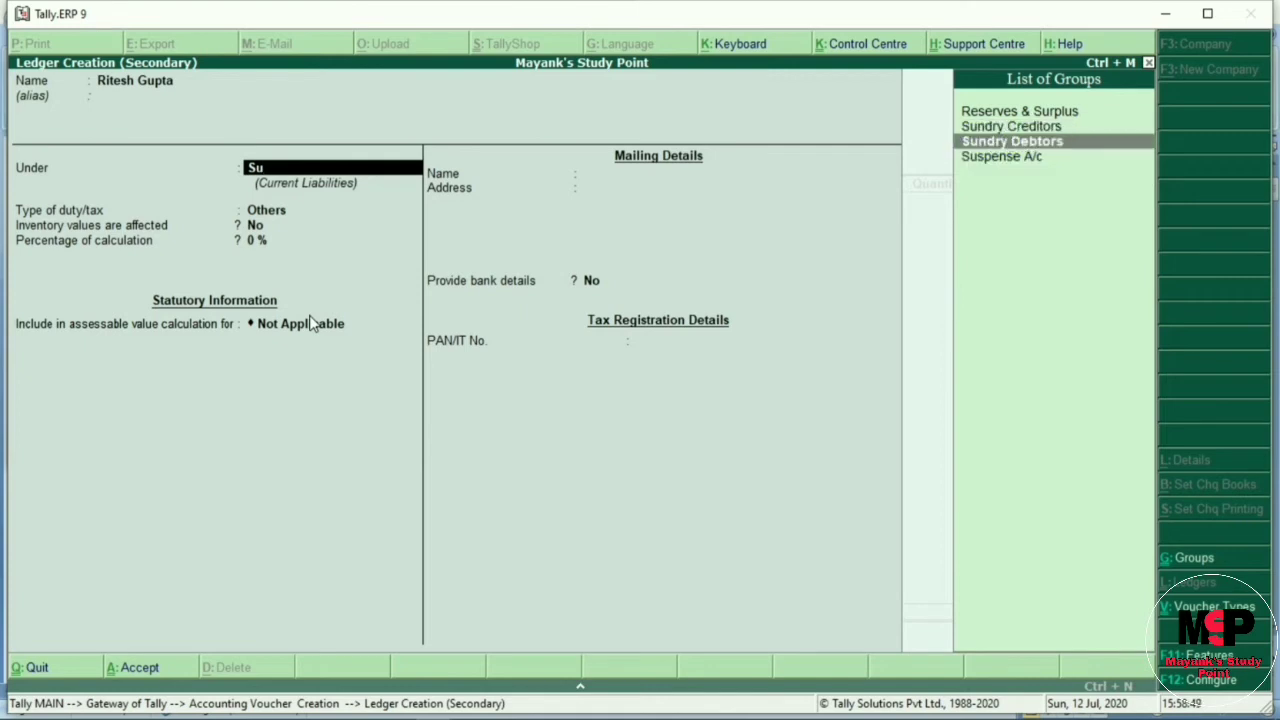
key(Return)
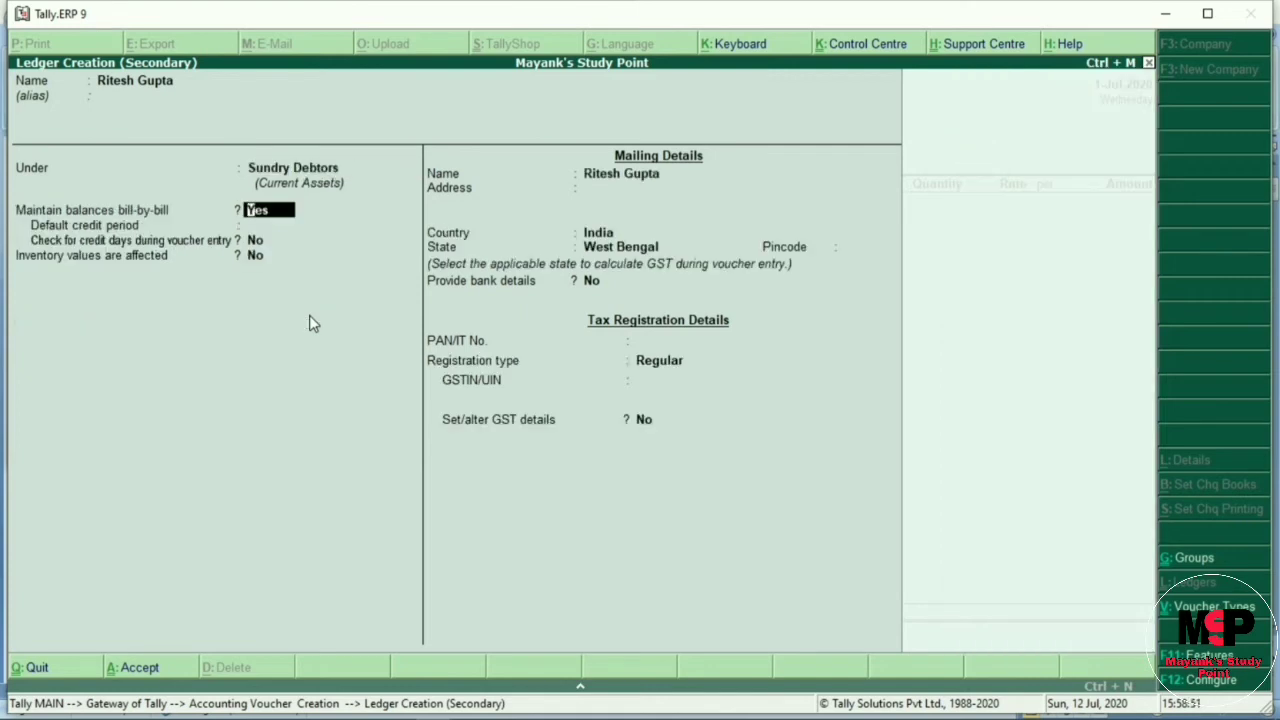
Step: Keep the customer ledger's bill-by-bill and West Bengal, India defaults, set the registration type to Consumer, and save it
key(Return)
key(Return)
key(Return)
key(Return)
key(Return)
key(Return)
key(Return)
key(Return)
key(Return)
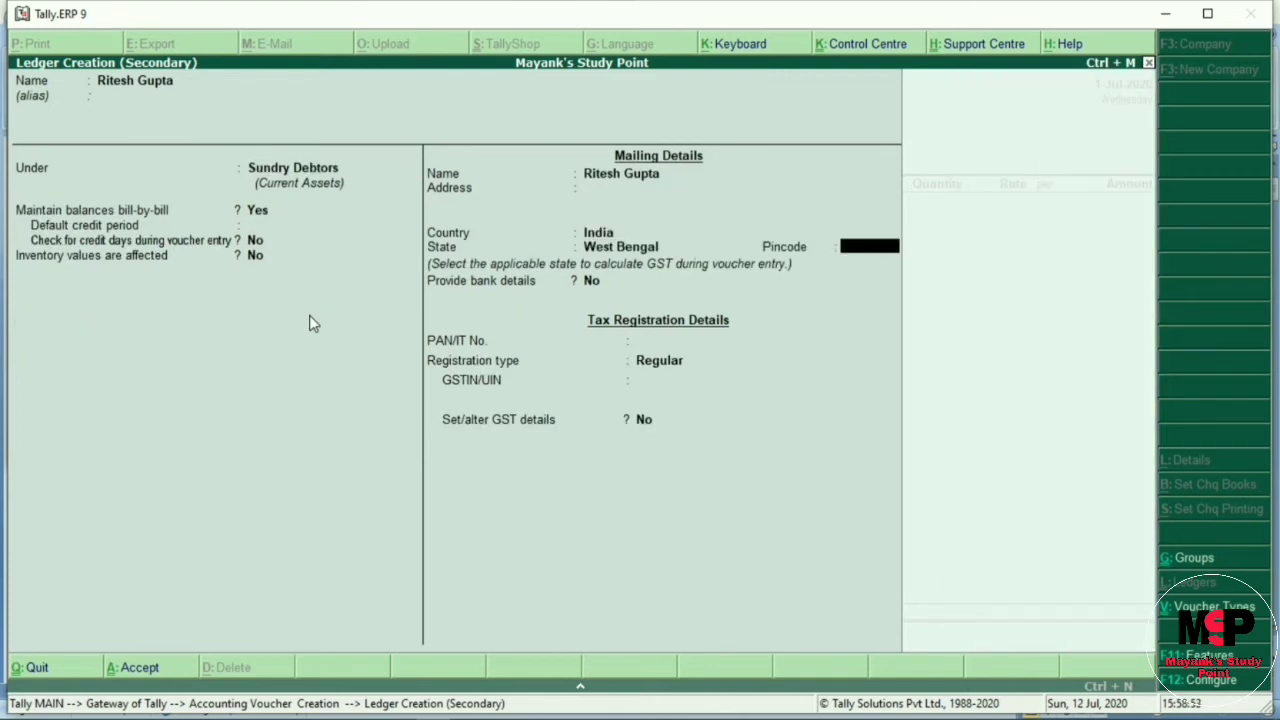
key(Return)
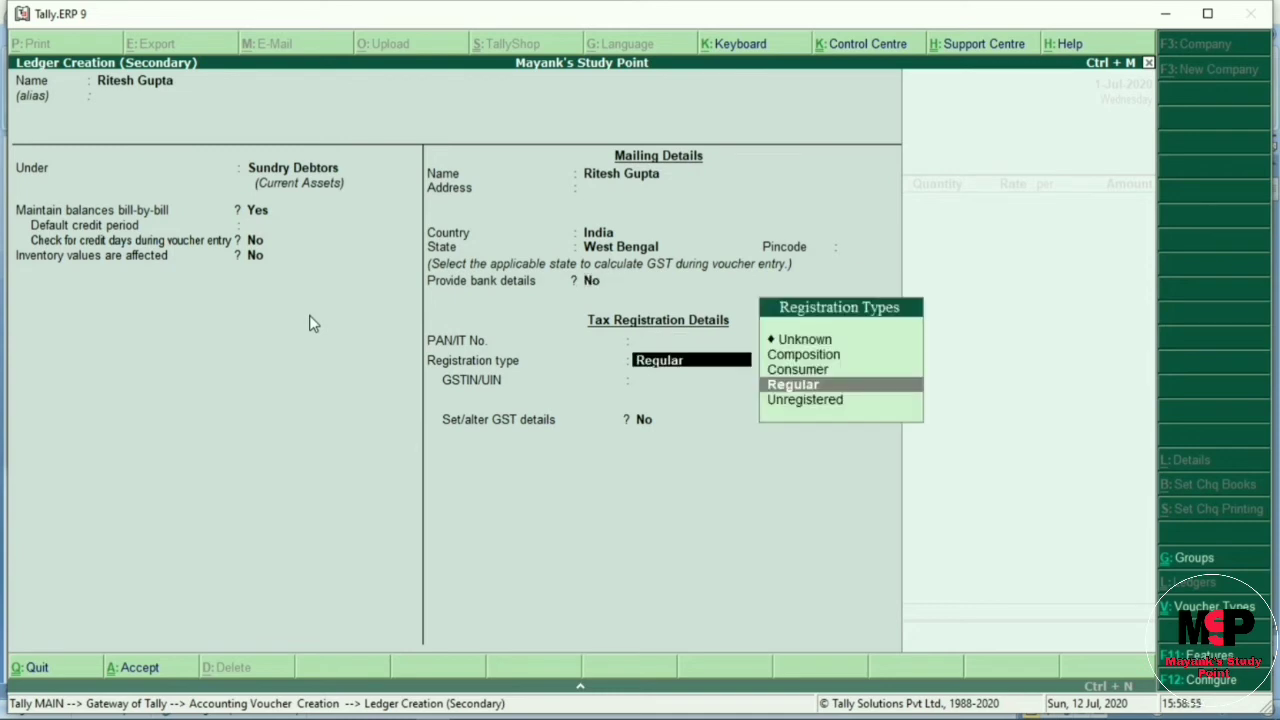
key(Up)
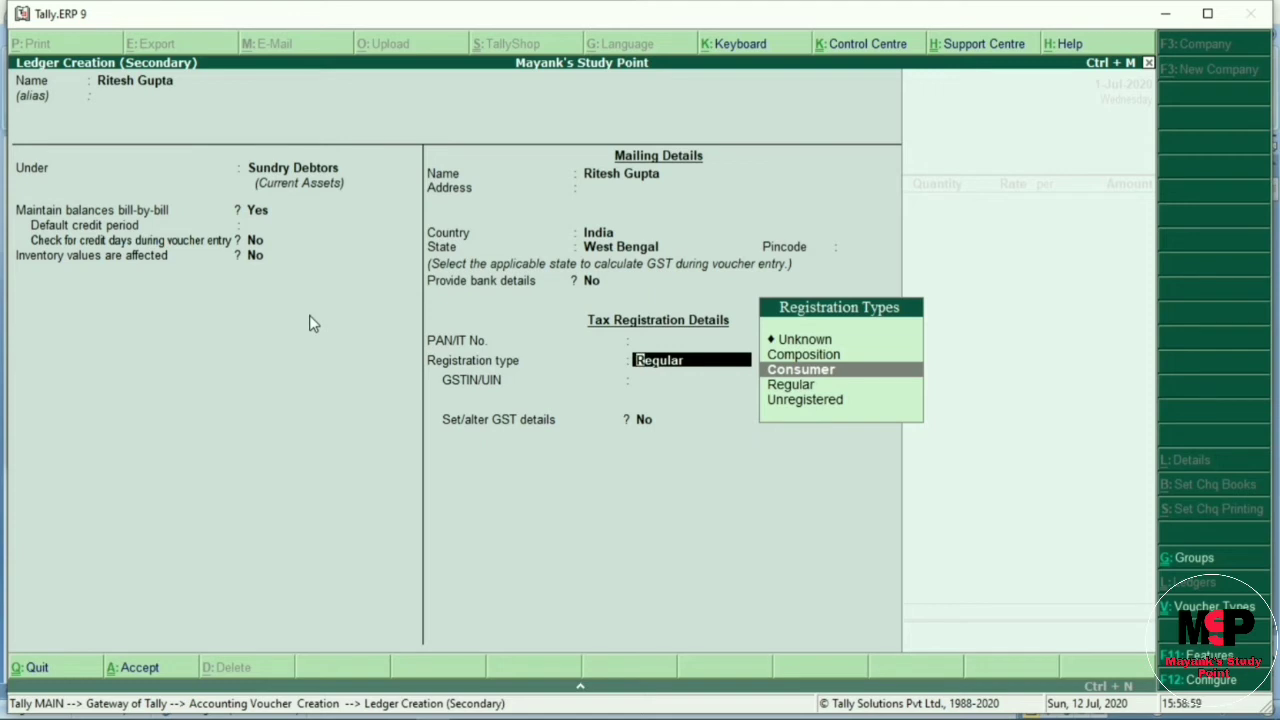
key(Return)
key(Return)
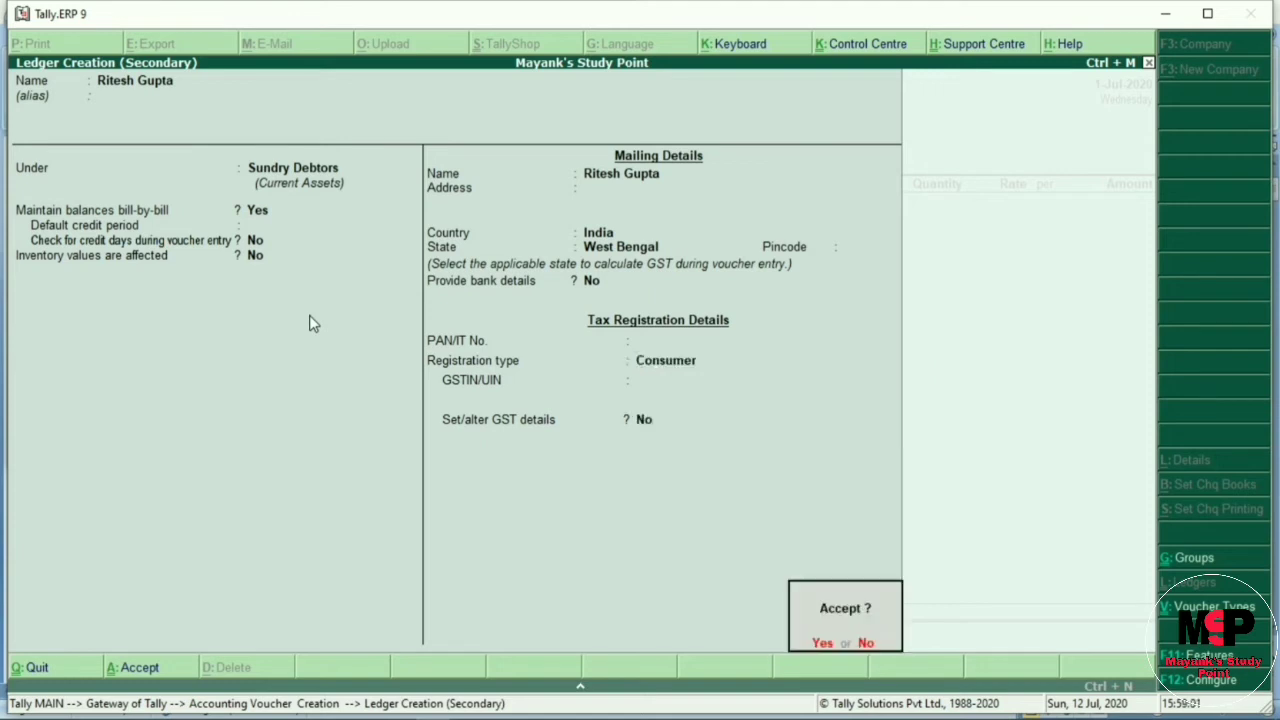
key(Return)
Step: Leave the despatch and order details blank and accept the buyer's details with West Bengal as place of supply
key(Return)
key(Return)
key(Return)
key(Return)
key(Return)
key(Return)
key(Return)
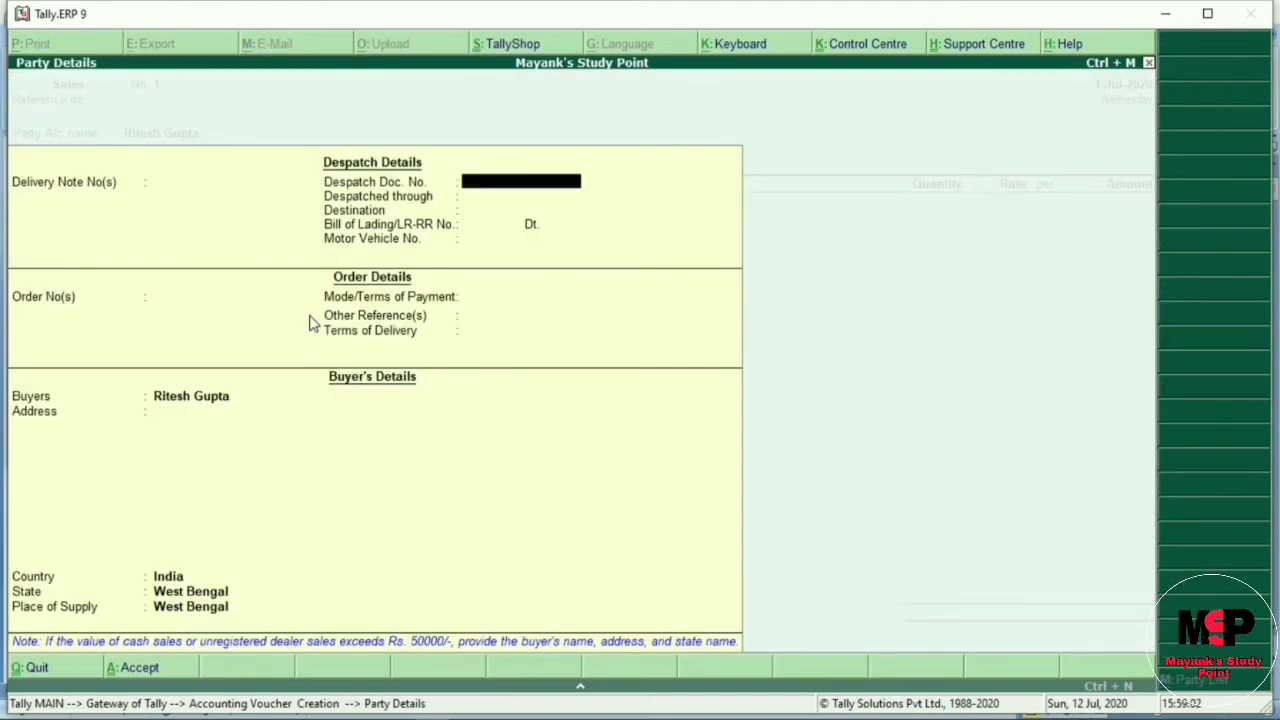
key(Return)
key(Return)
key(Return)
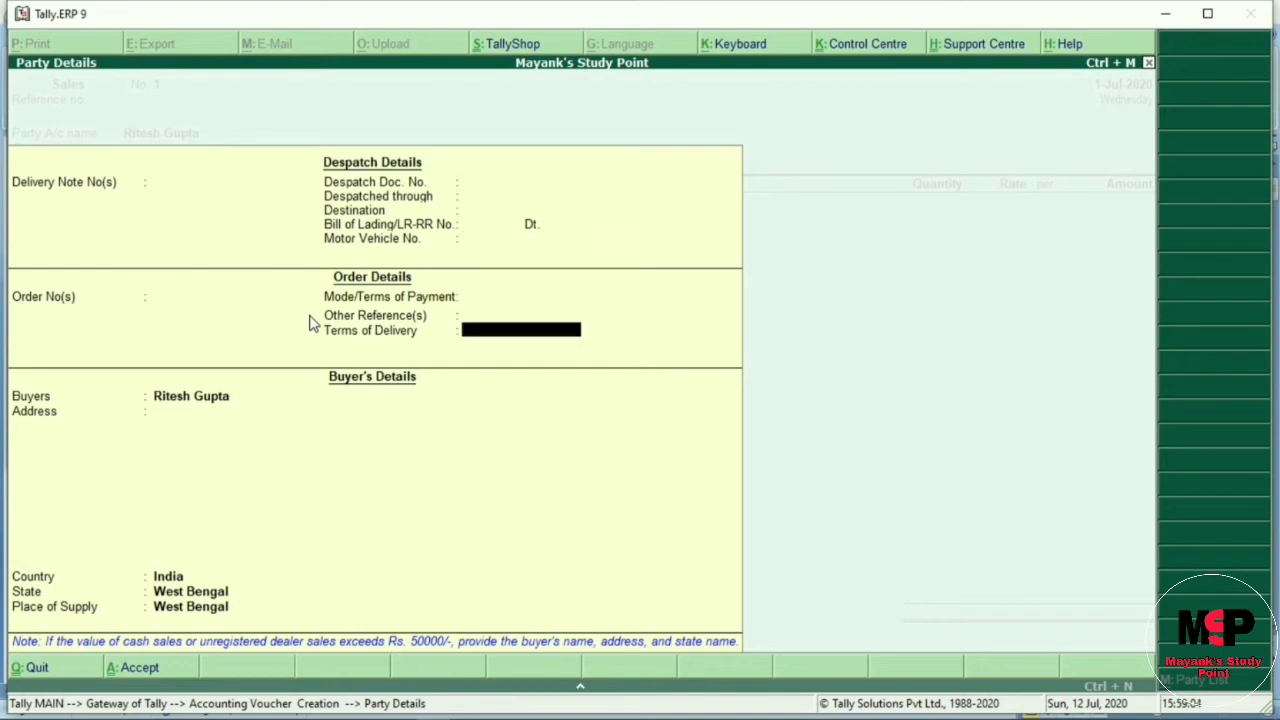
key(ctrl+a)
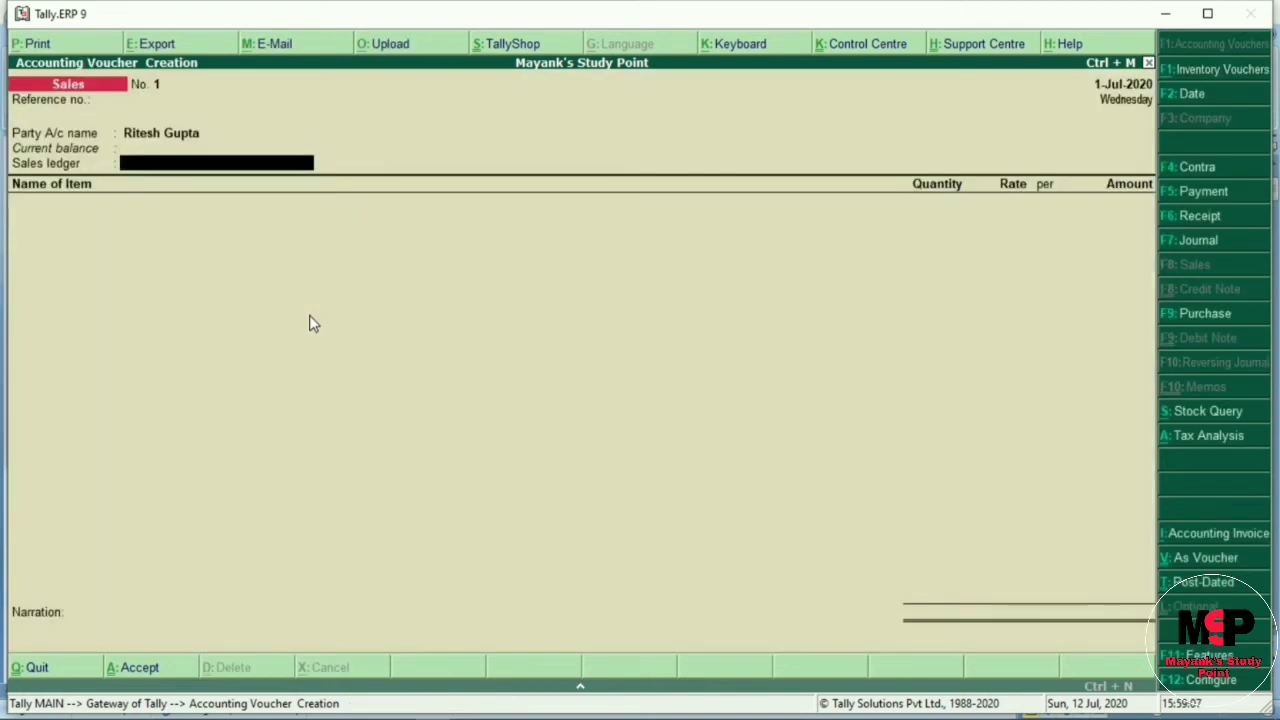
Step: Create a new ledger named Sales for the voucher's sales ledger and place it under Sales Accounts
key(alt+c)
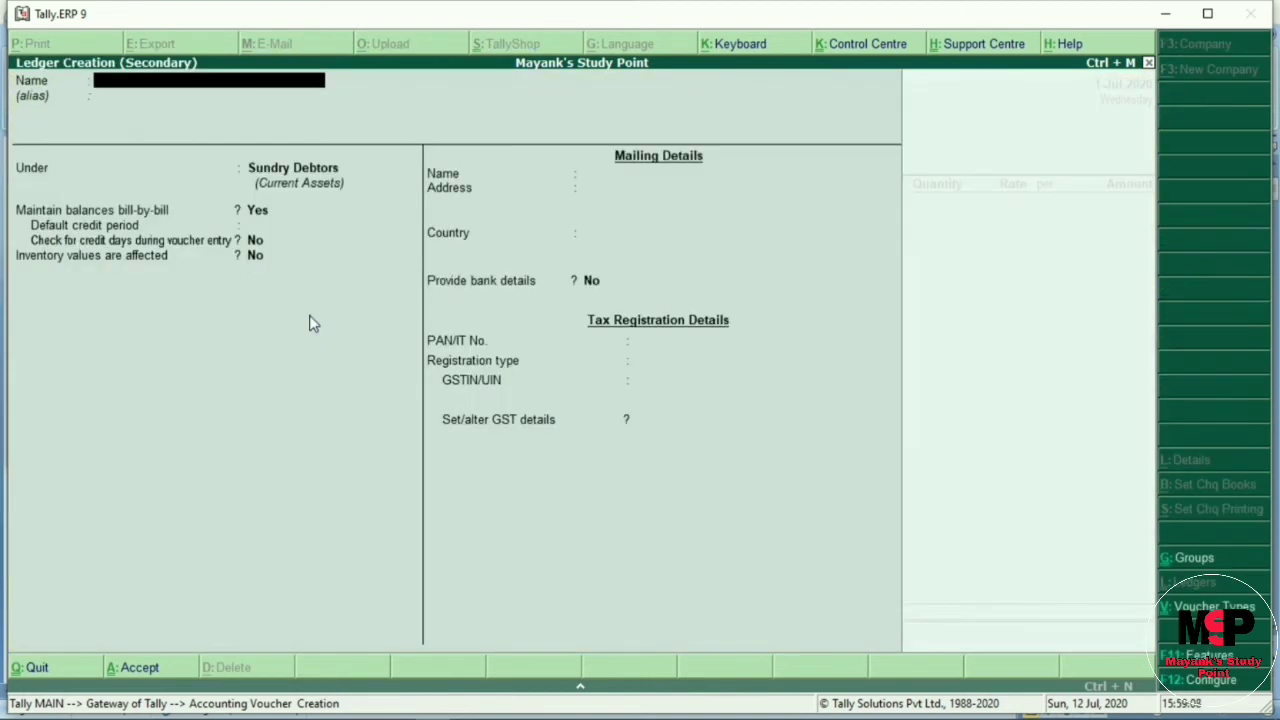
text(Sales)
key(Return)
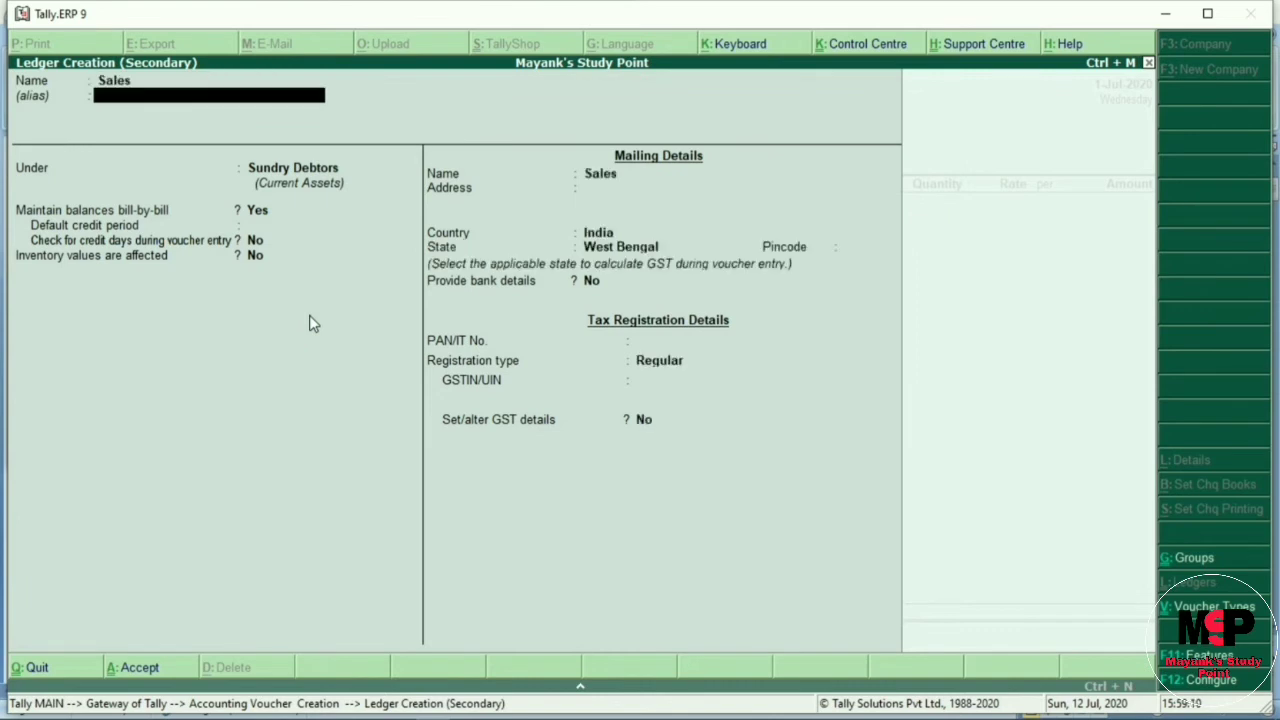
key(Return)
text(Sal)
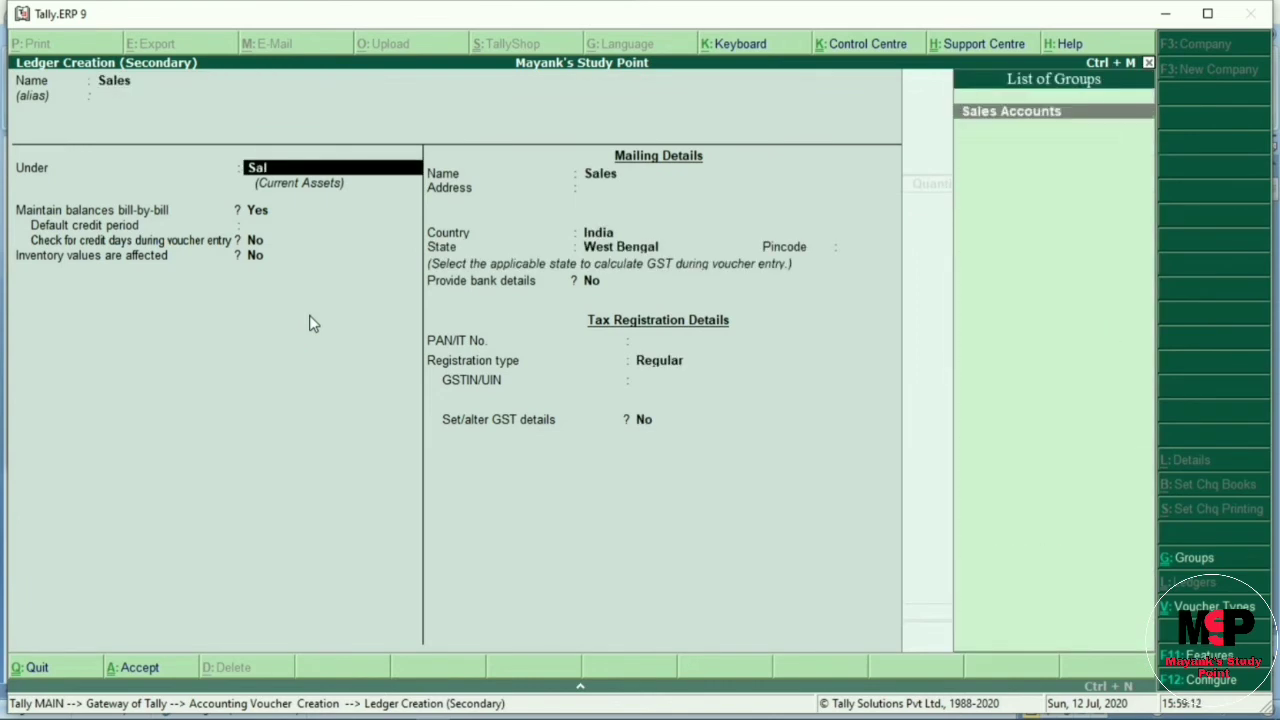
key(Return)
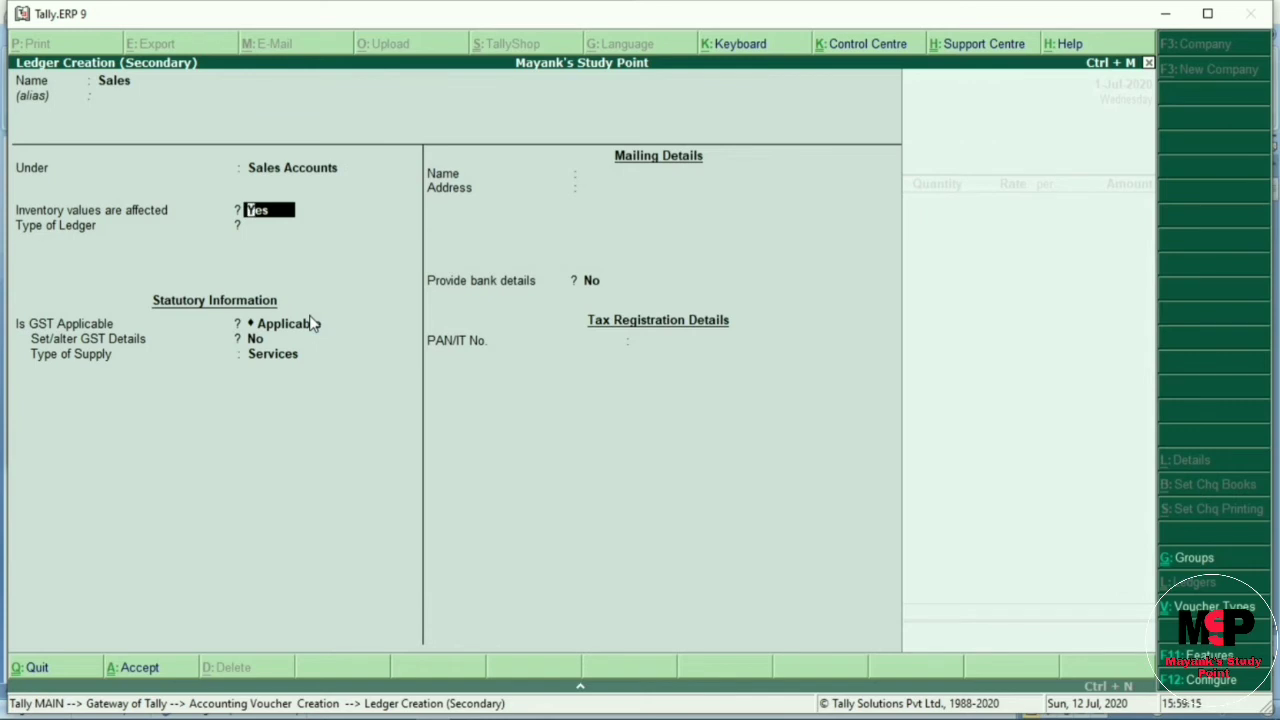
Step: Keep inventory values affected and GST applicable for the Sales ledger, set the type of supply to Goods, and save it
key(Return)
key(Return)
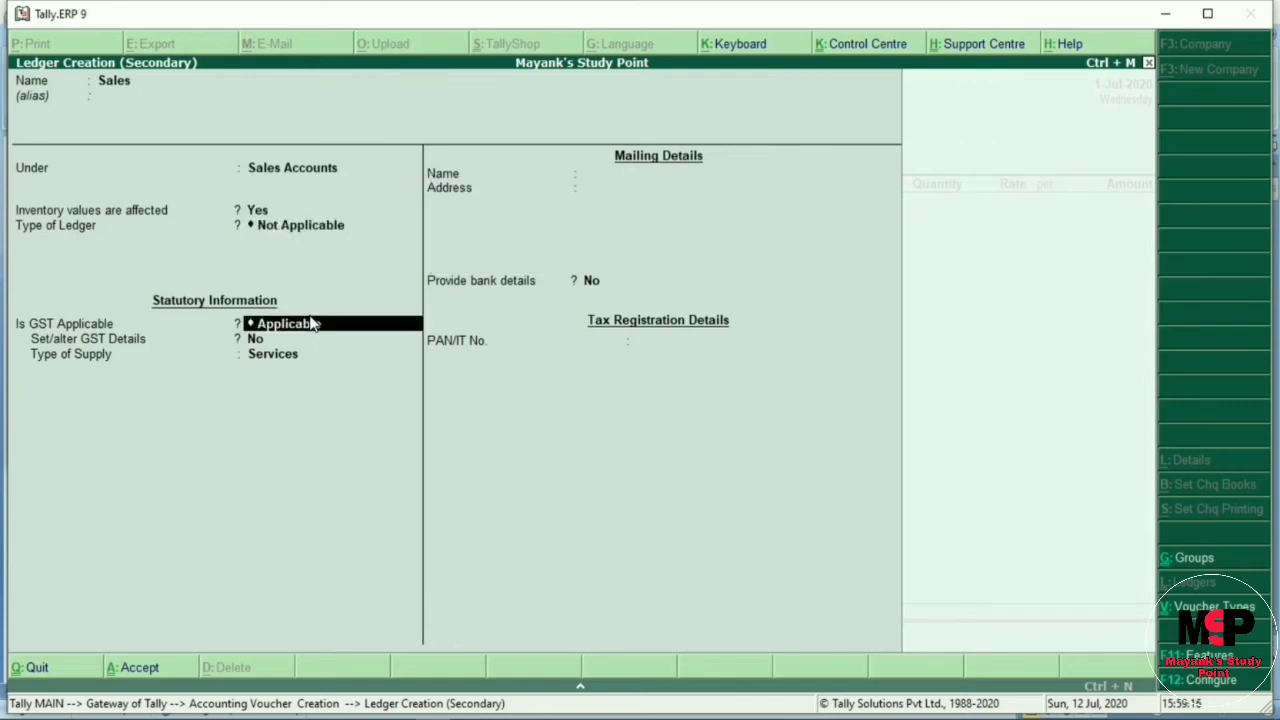
key(BackSpace)
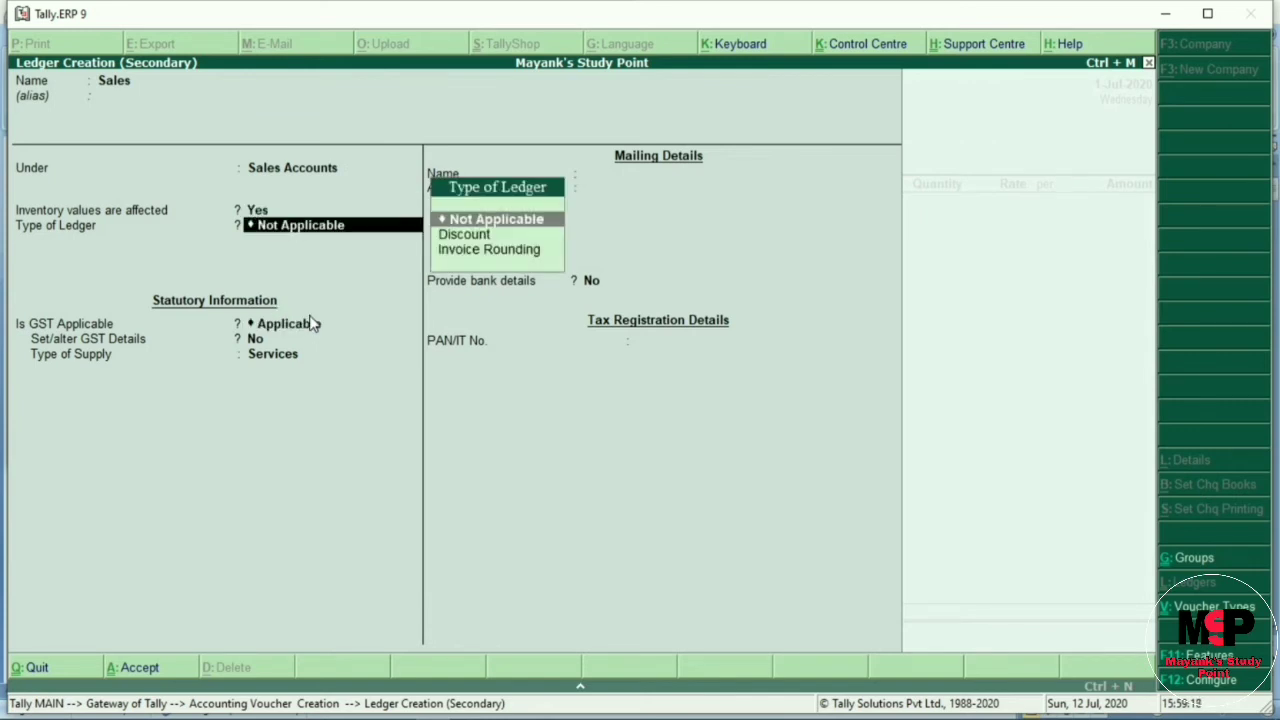
key(Return)
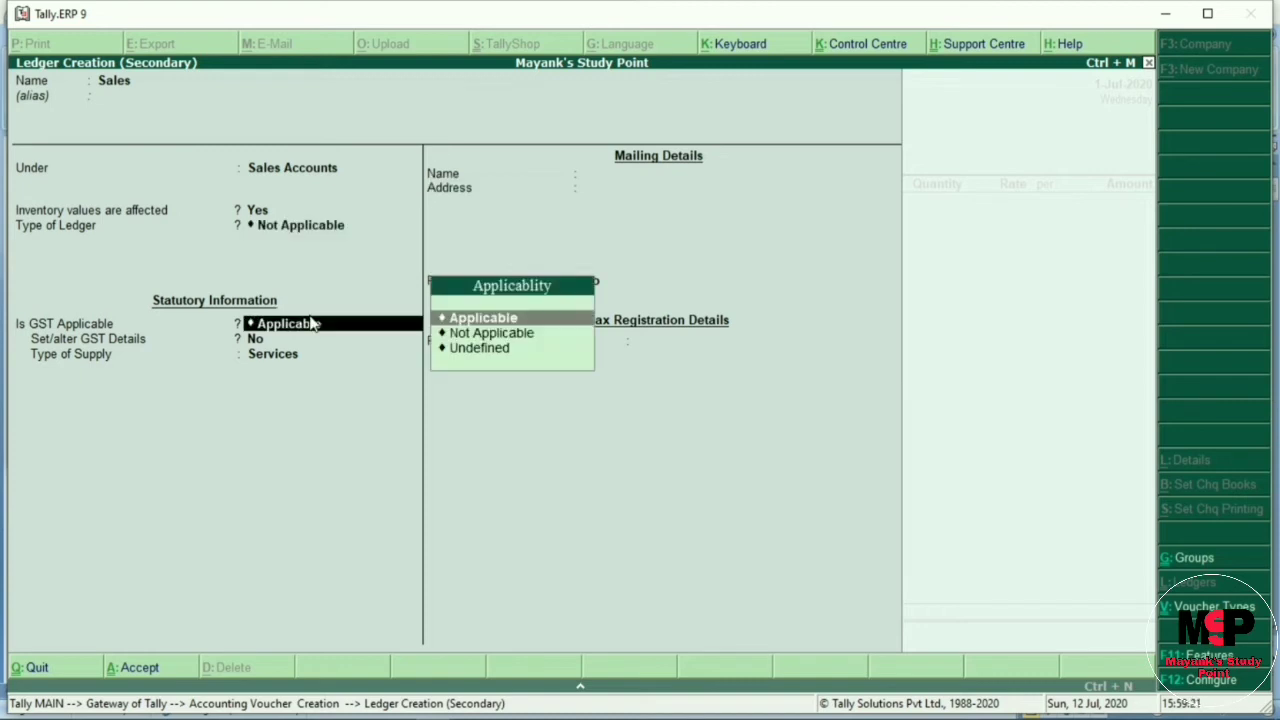
key(Return)
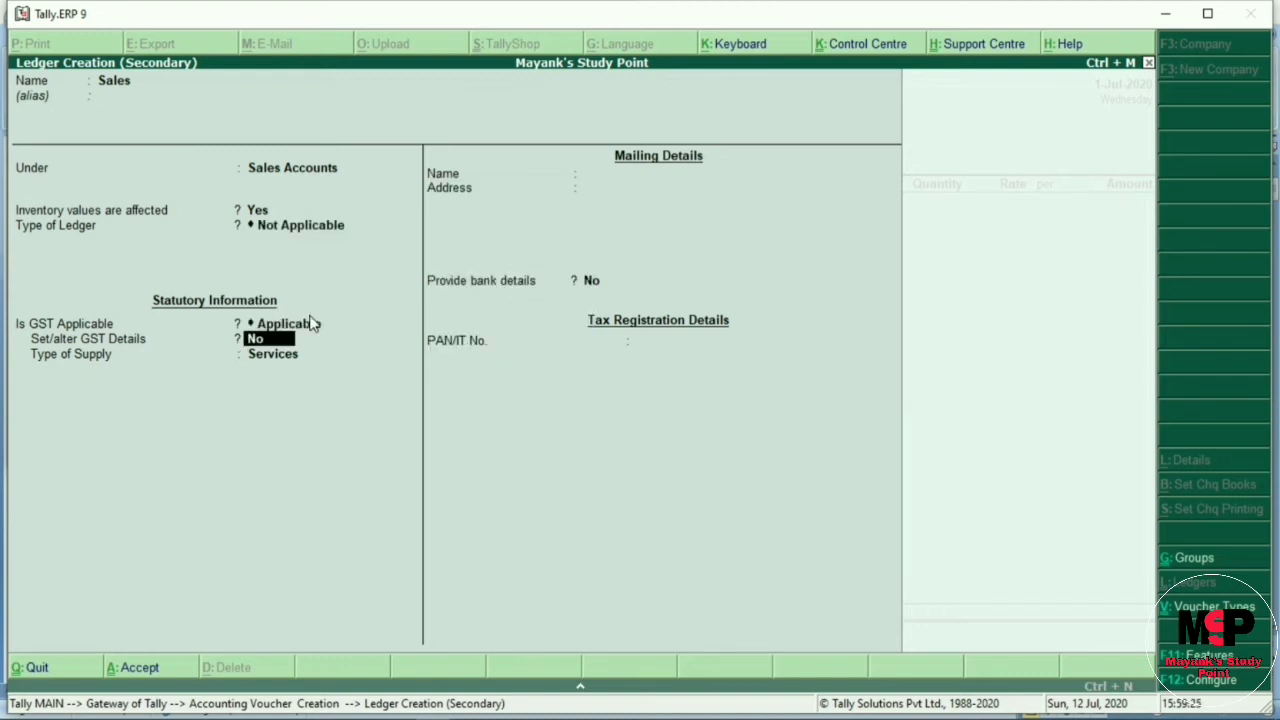
key(Return)
key(Up)
key(Return)
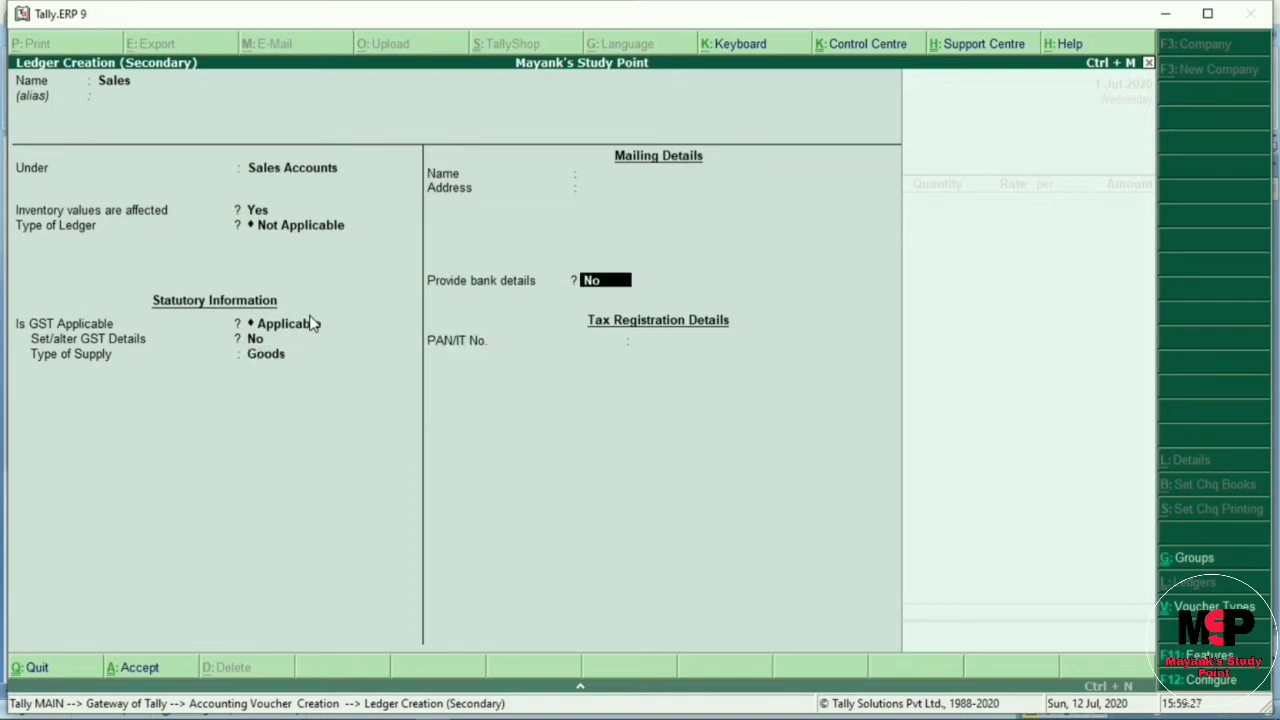
key(Return)
key(Return)
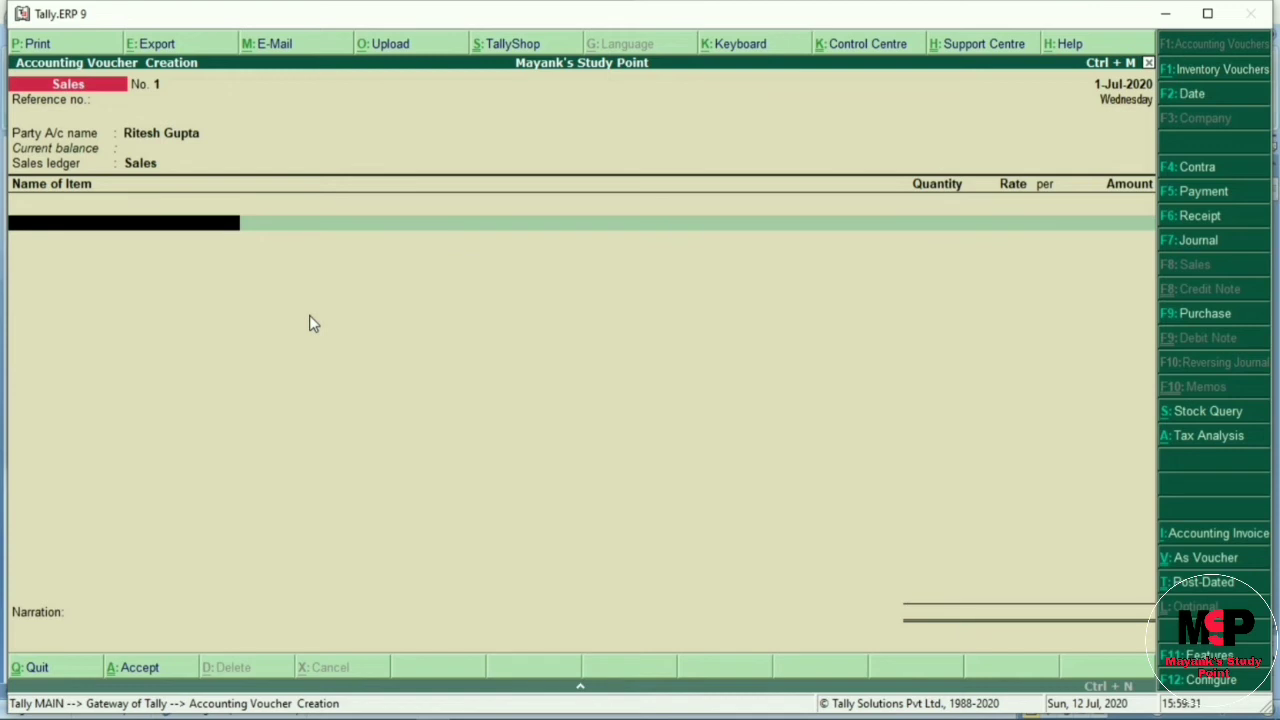
Step: Add the Asus stock item to the sales voucher, check its stock query, and set the quantity to 150 pcs
text(As)
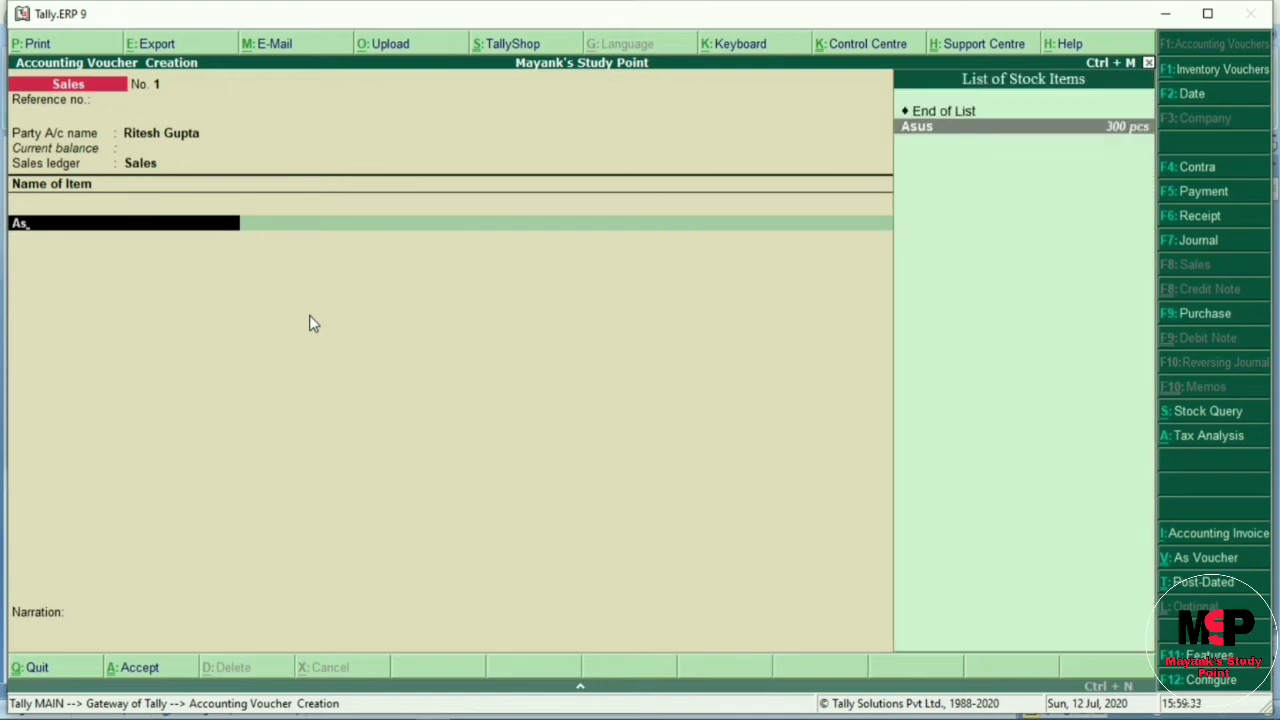
key(Return)
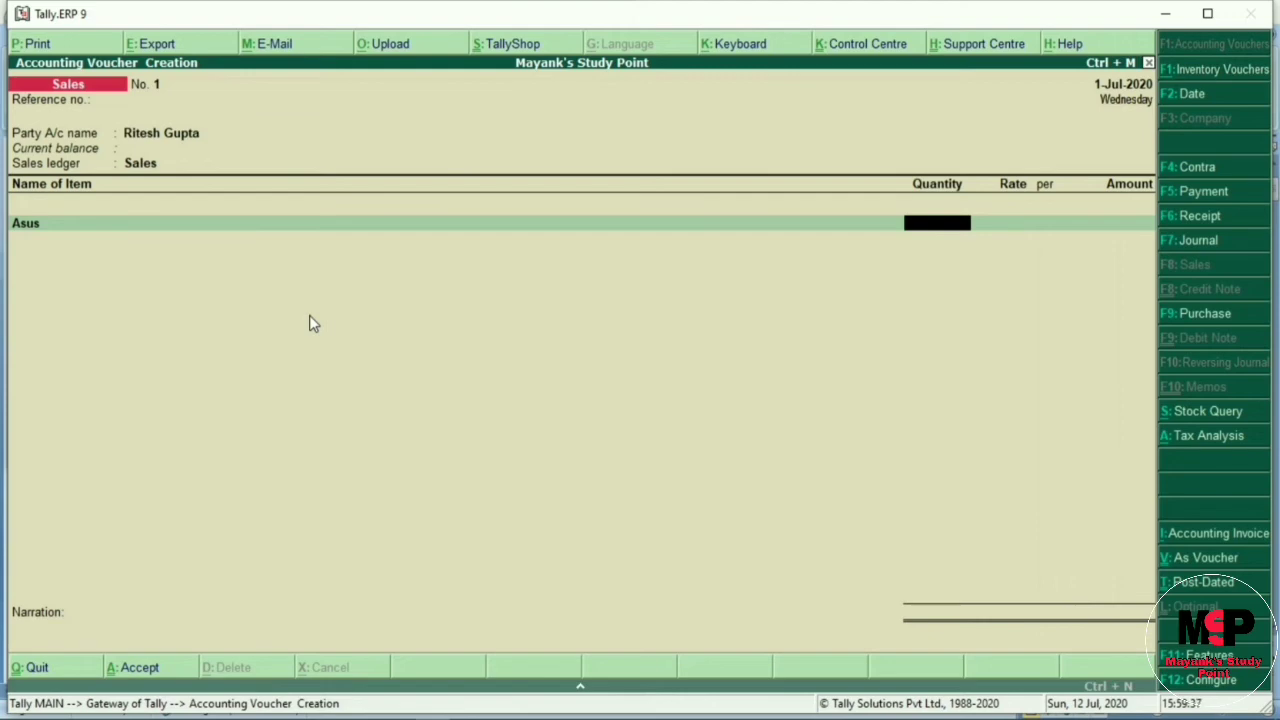
key(alt+s)
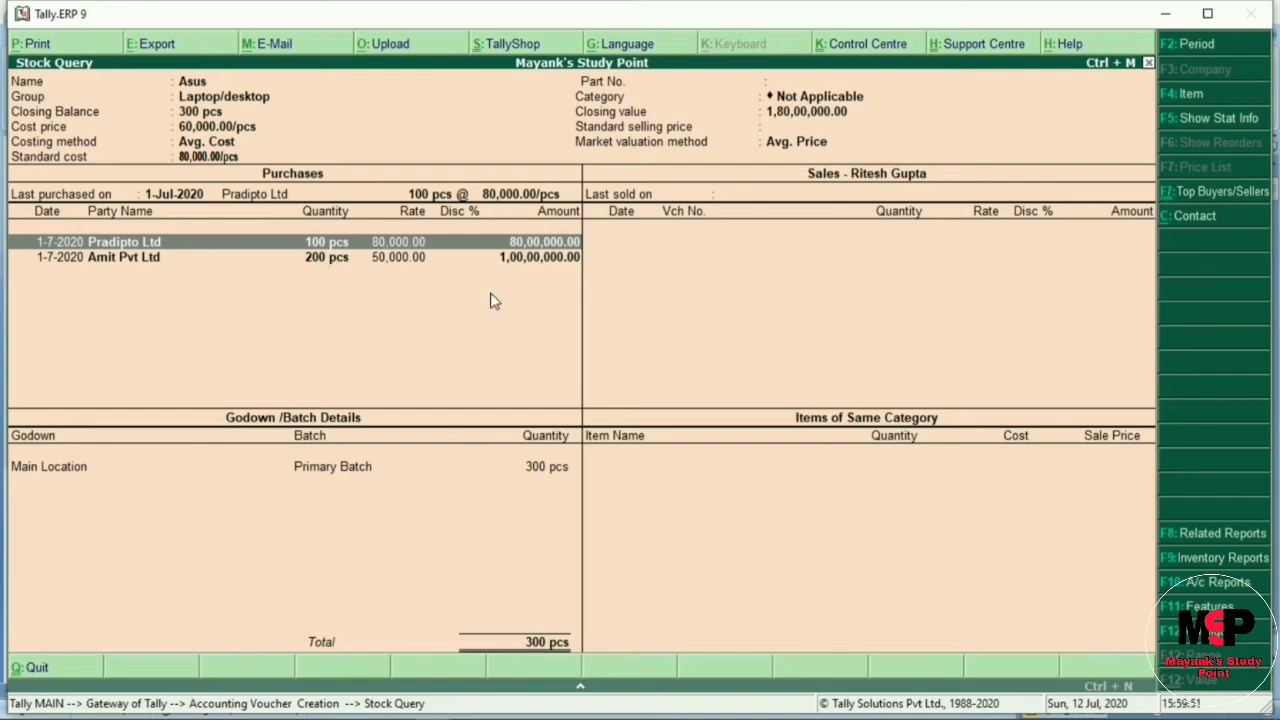
key(Escape)
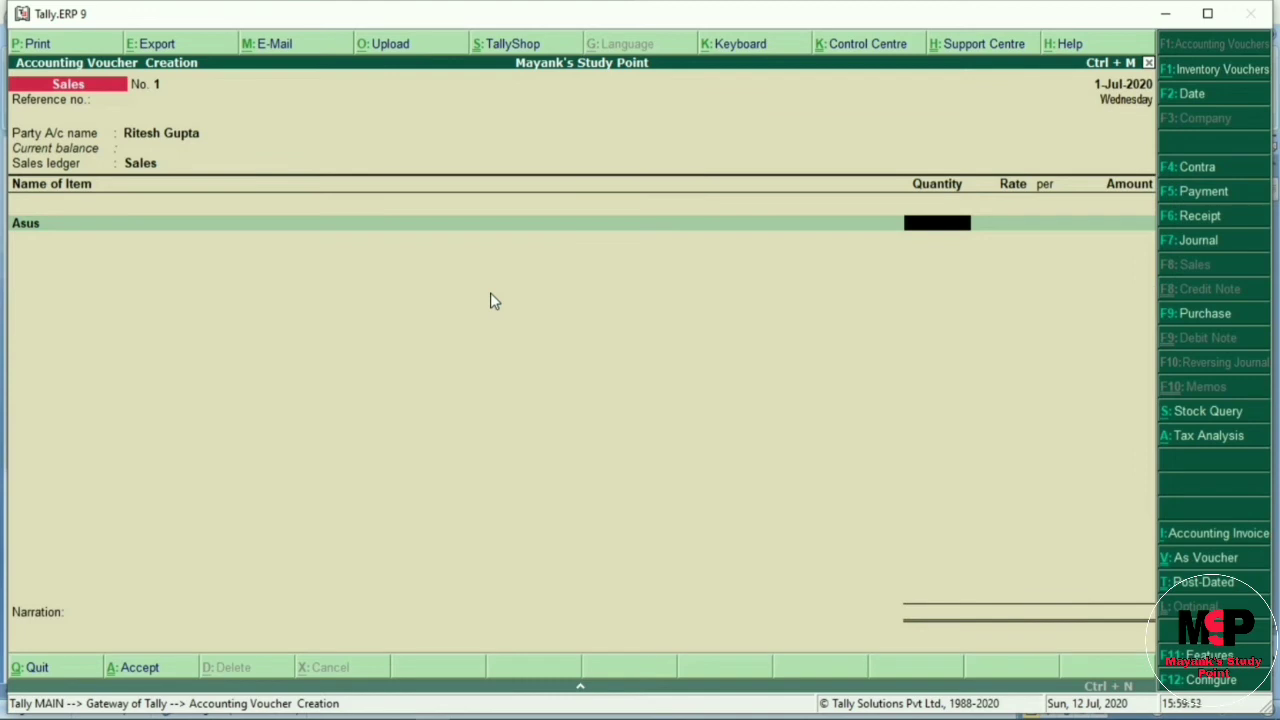
text(1500)
key(BackSpace)
key(Return)
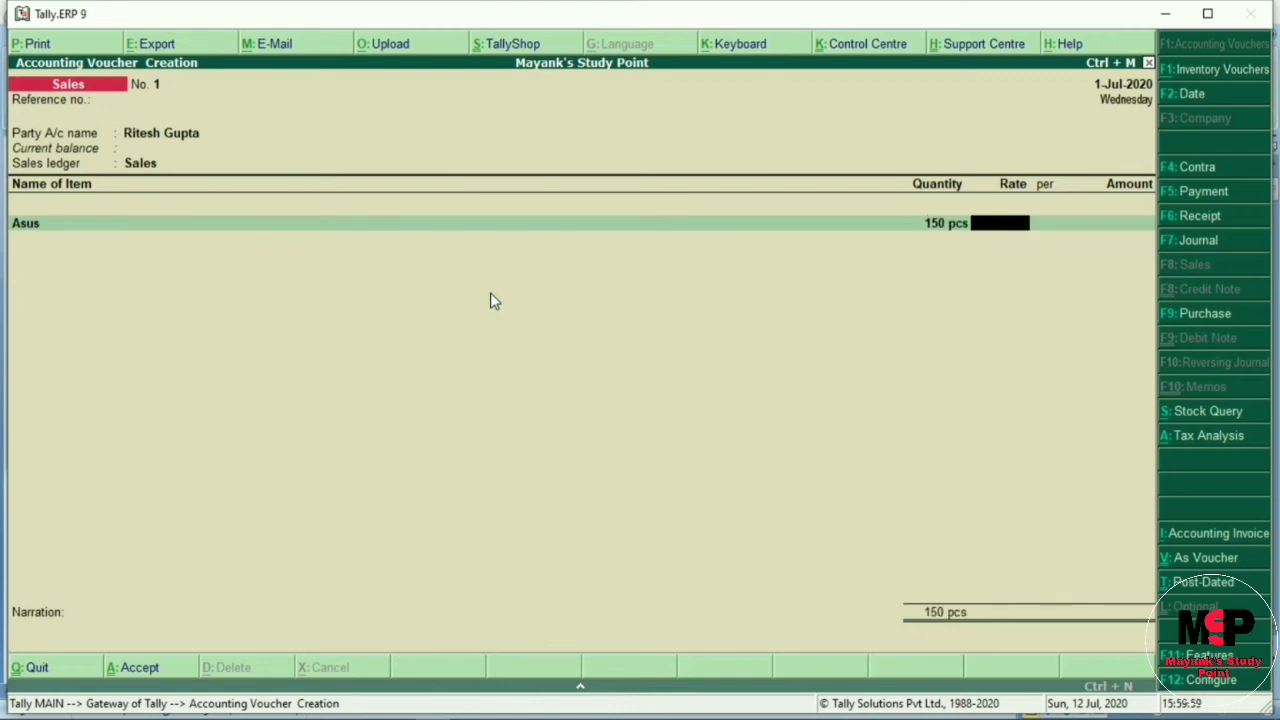
Step: Check the Asus purchase rates in the stock query, then set its selling rate to 90,000 per pcs and accept the amount
key(alt+s)
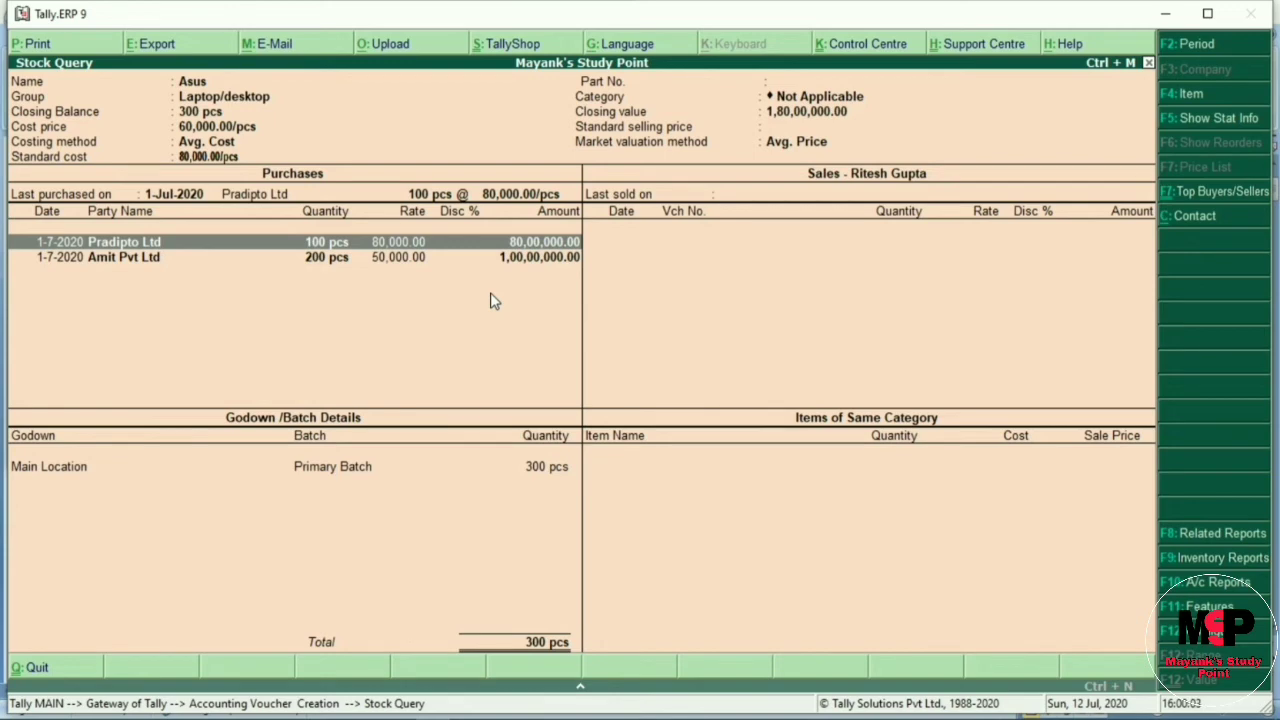
key(Escape)
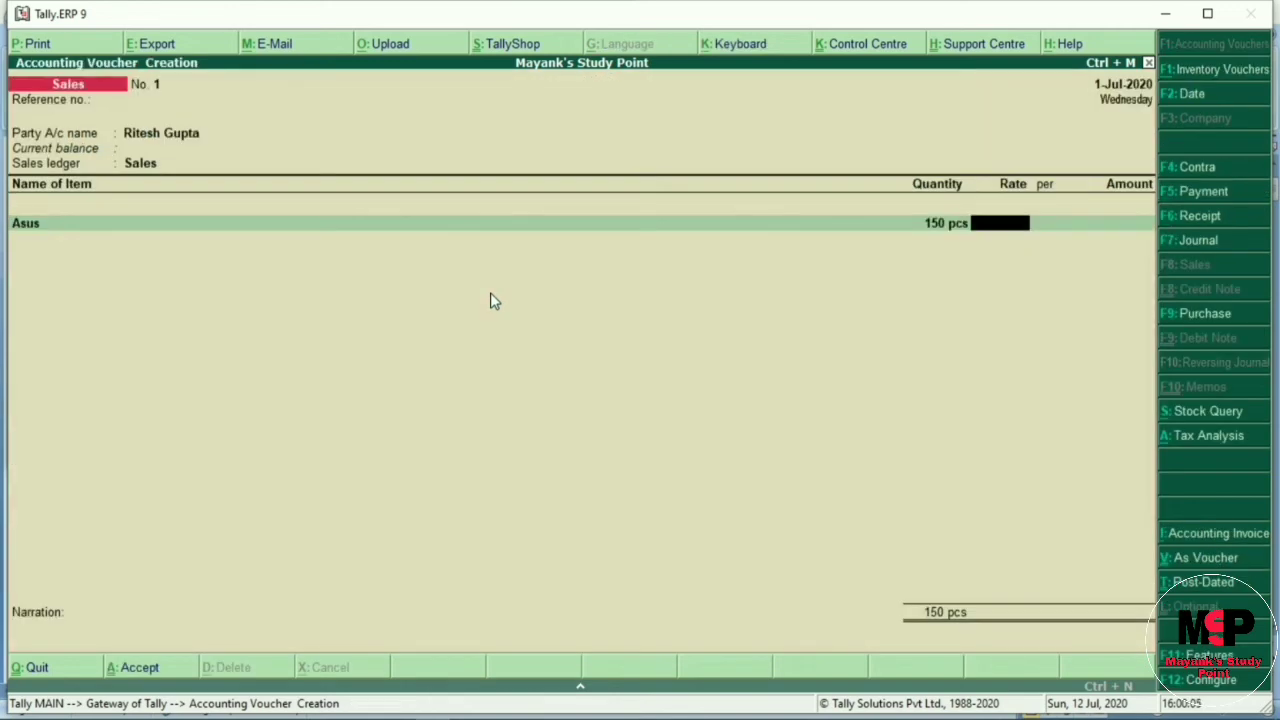
text(90000)
key(Return)
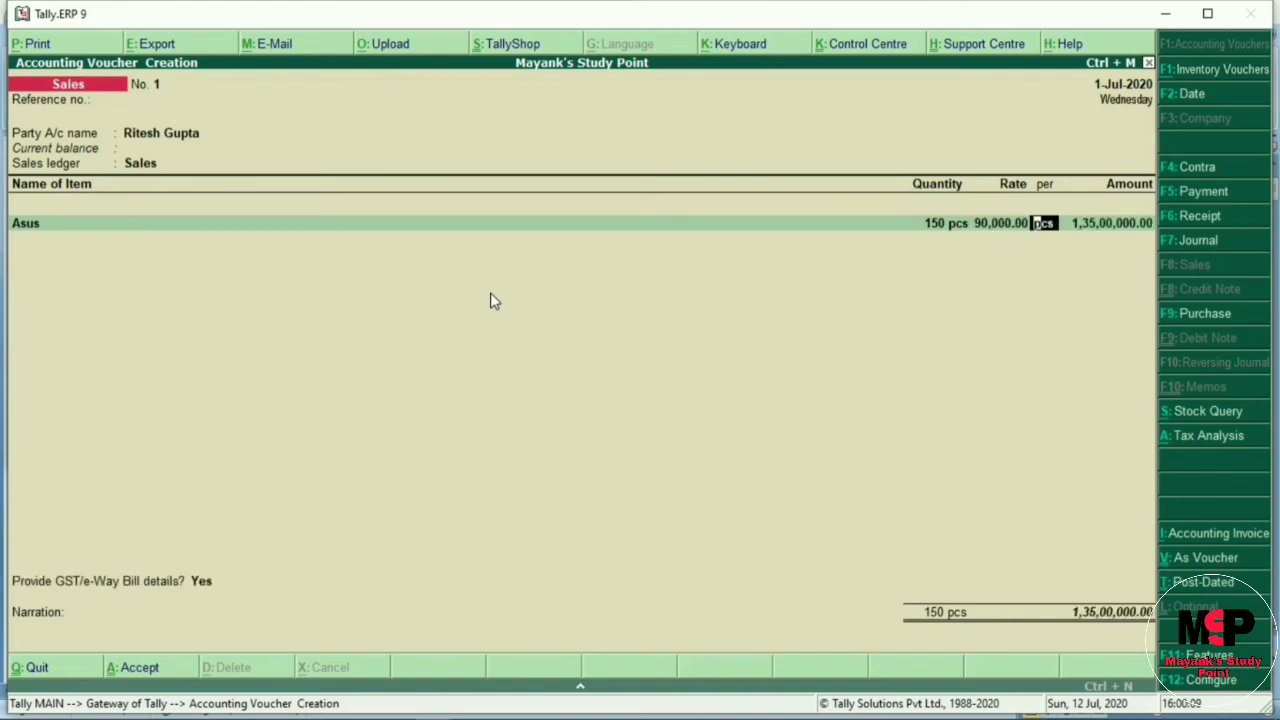
key(Return)
key(Return)
Step: Add Iball Speaker as the second item, check its stock query, and set the quantity to 200 pcs
text(i)
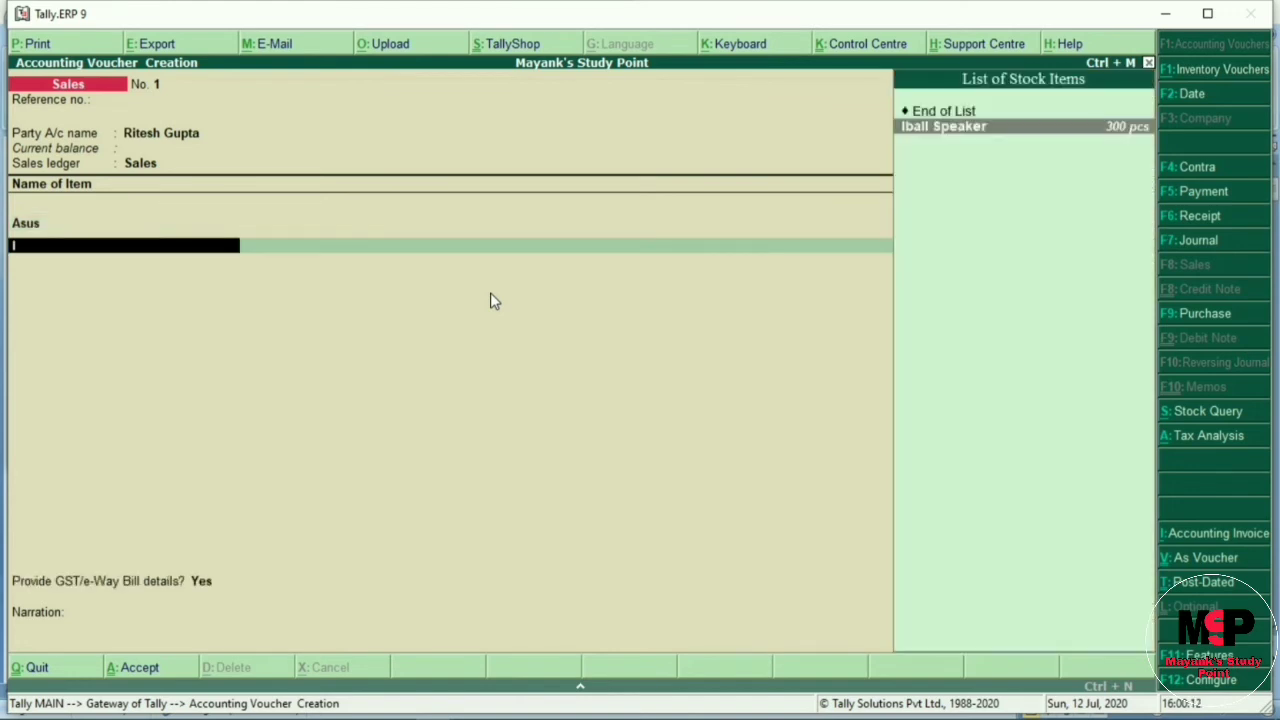
key(Return)
key(alt+s)
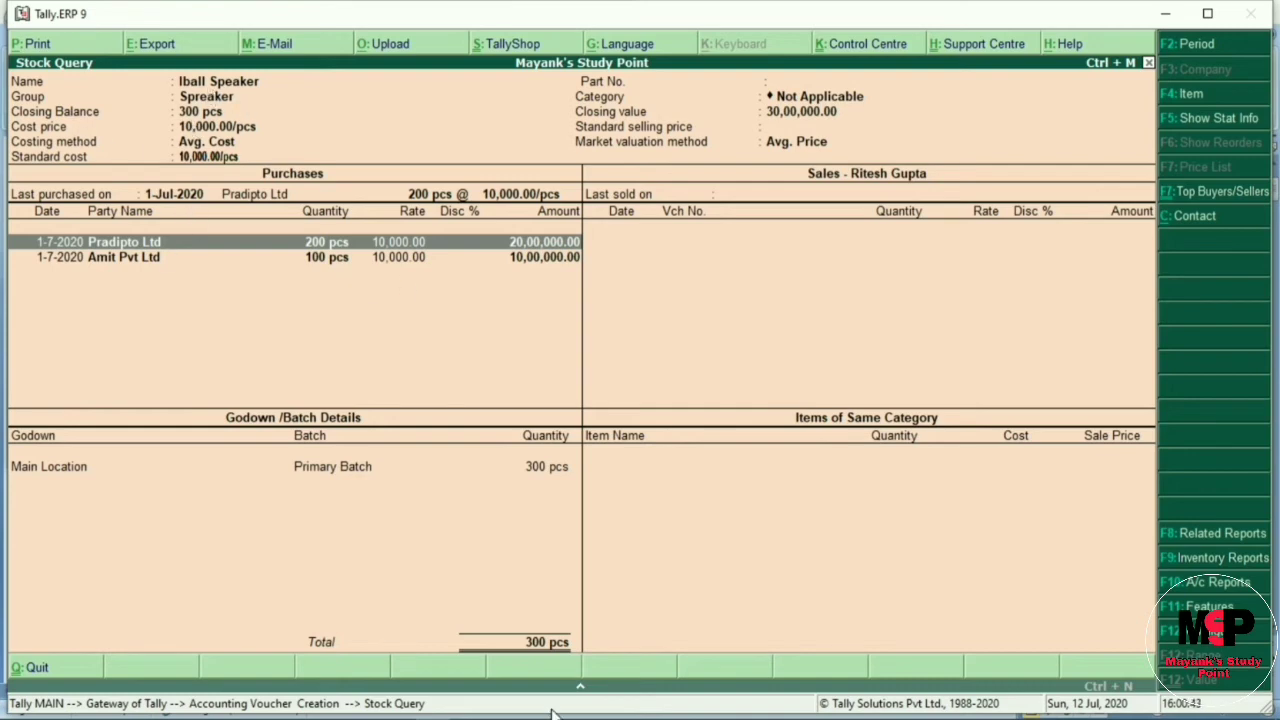
key(Escape)
text(200)
key(Return)
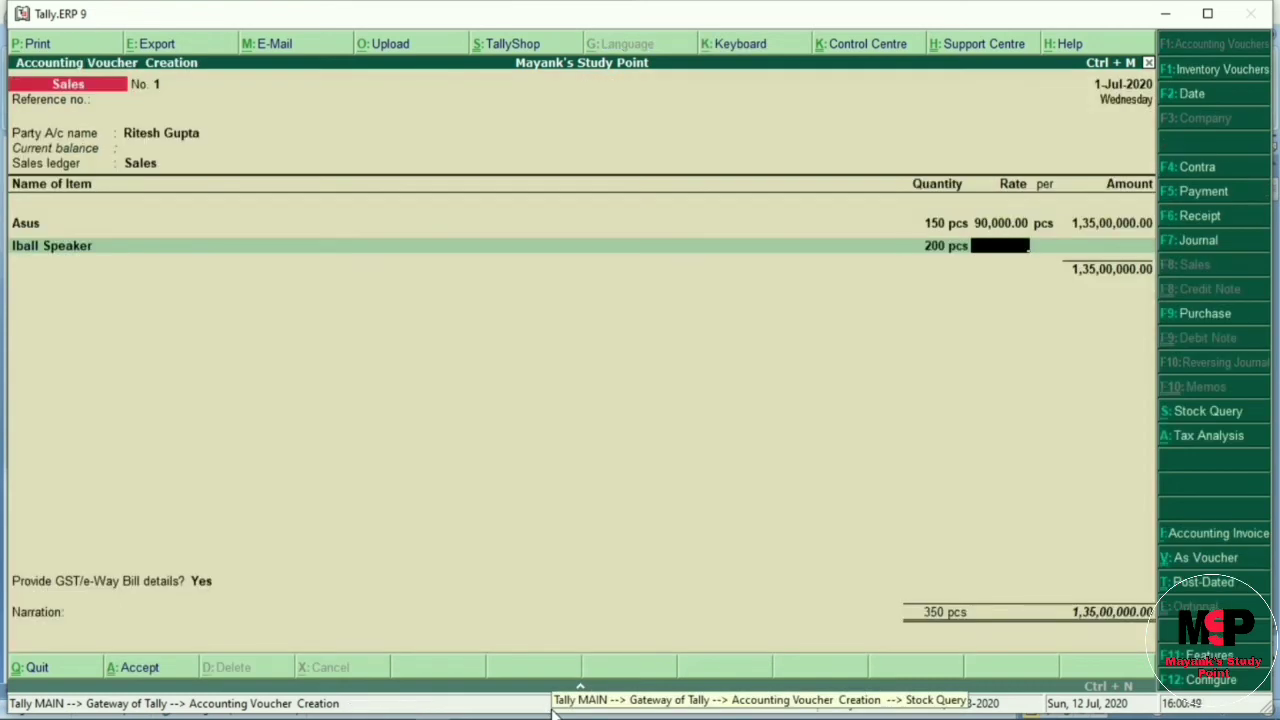
Step: Set the Iball Speaker rate to 20,000 per pcs, accept the amount, and end the item list
text(2)
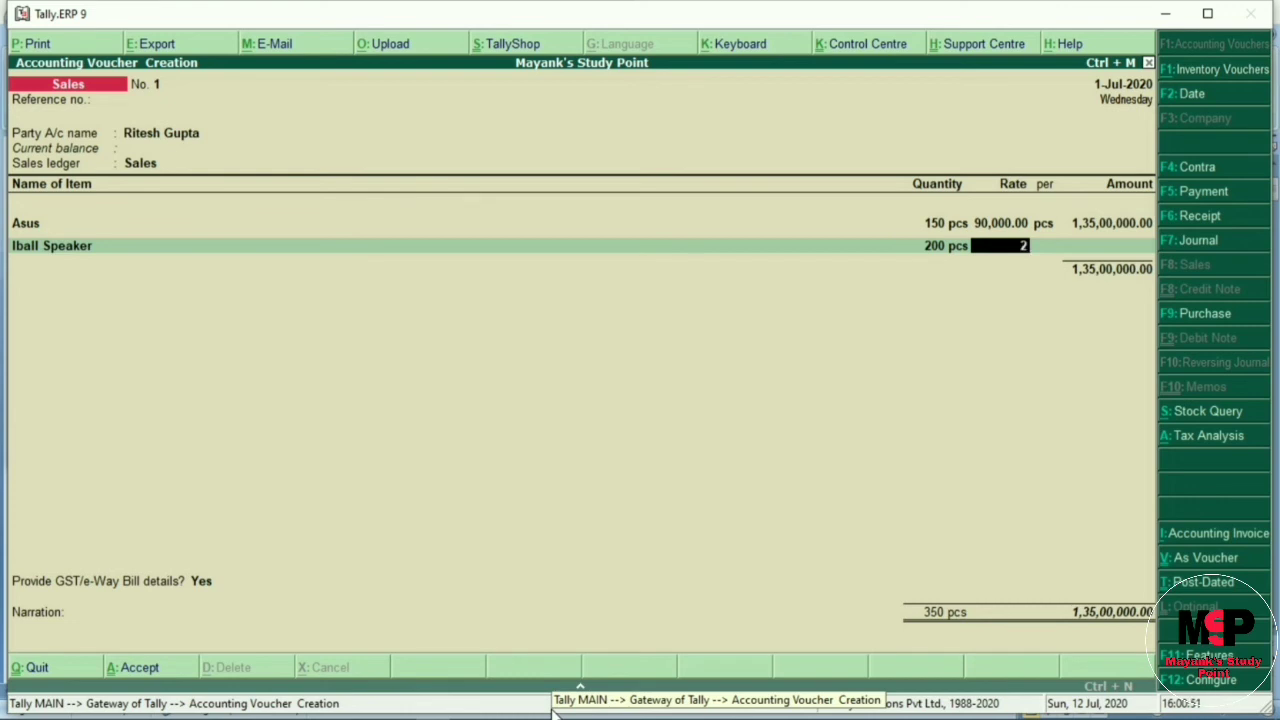
text(0000)
key(Return)
key(Return)
key(Return)
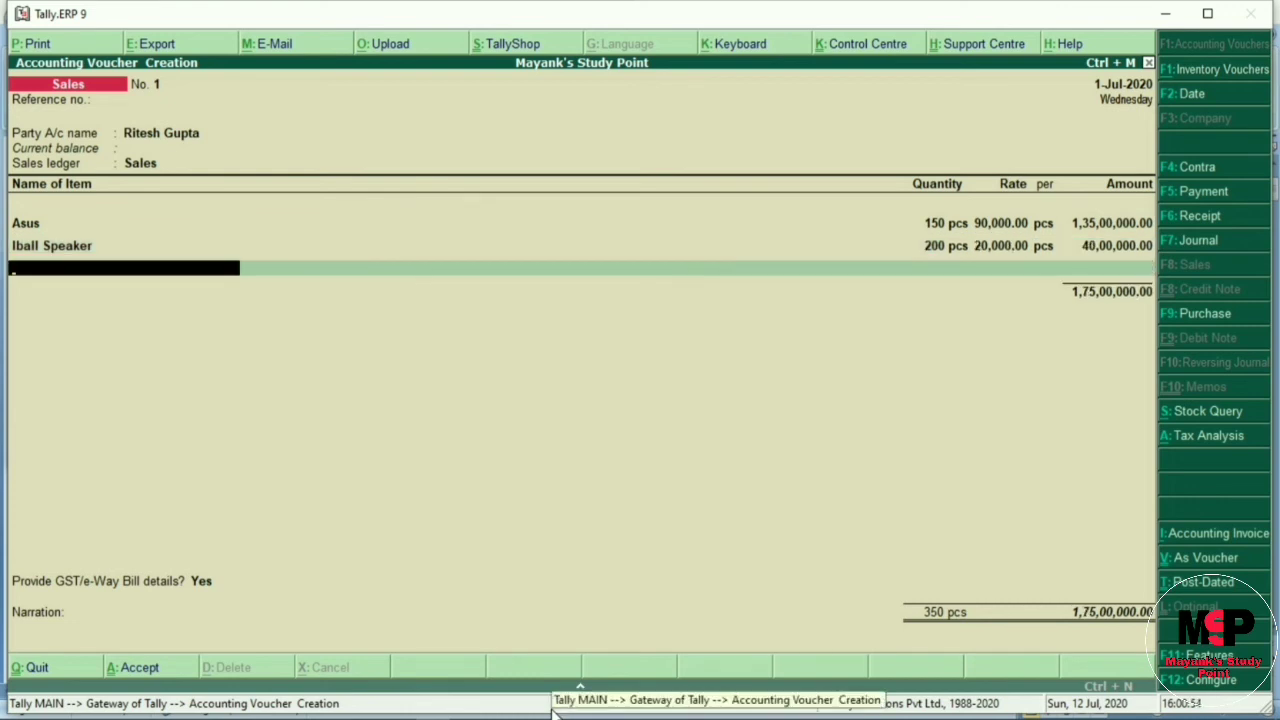
key(Return)
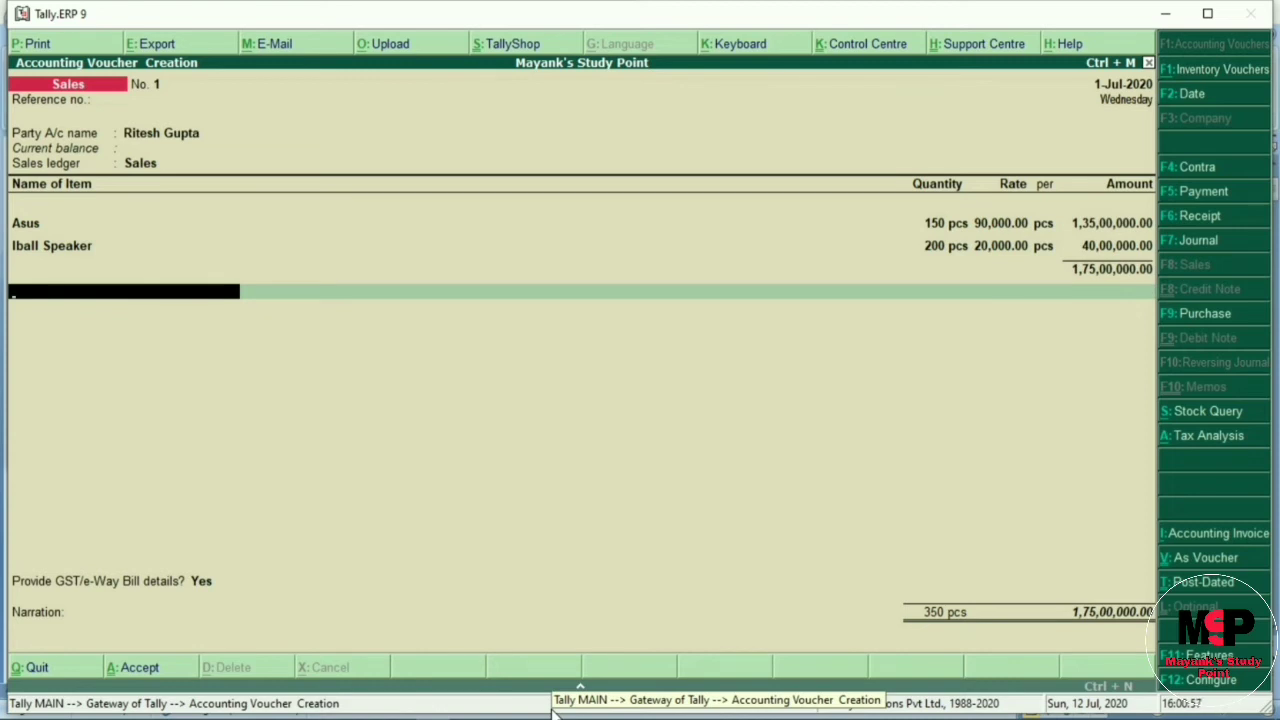
Step: Add the Cgst A/c and Sgst tax ledgers below the items, accepting their calculated amounts
text(C)
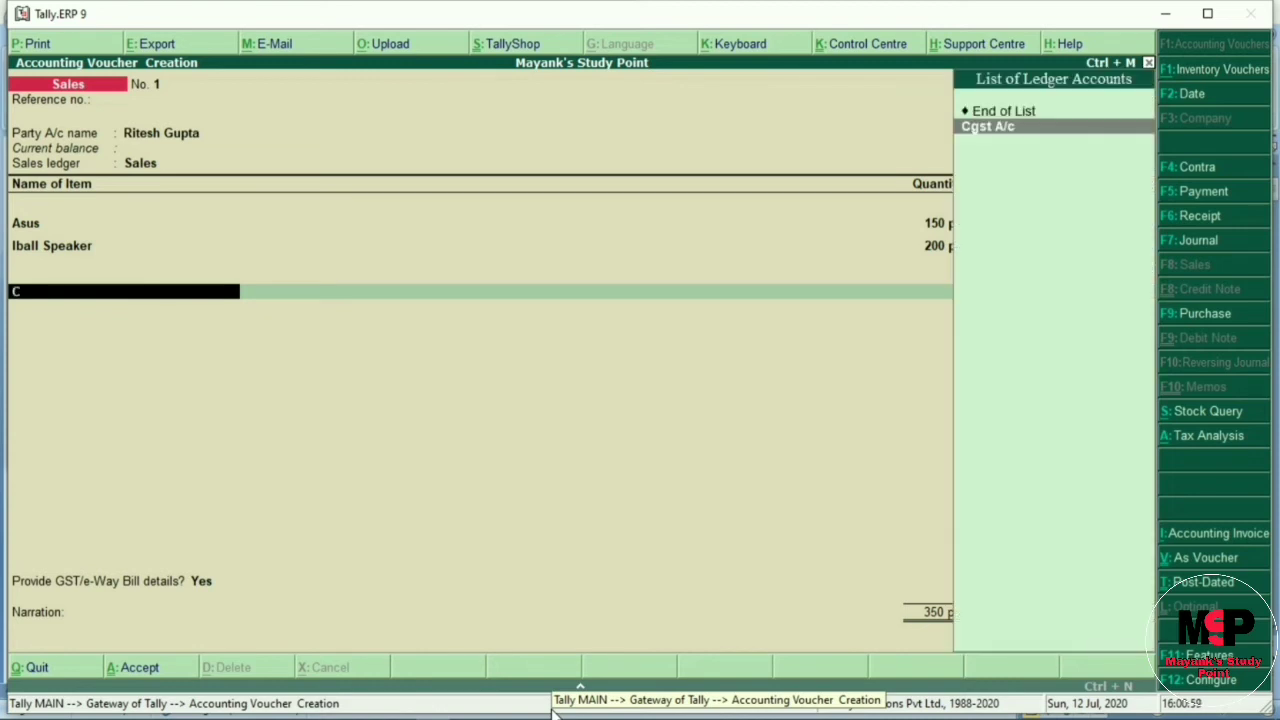
key(Return)
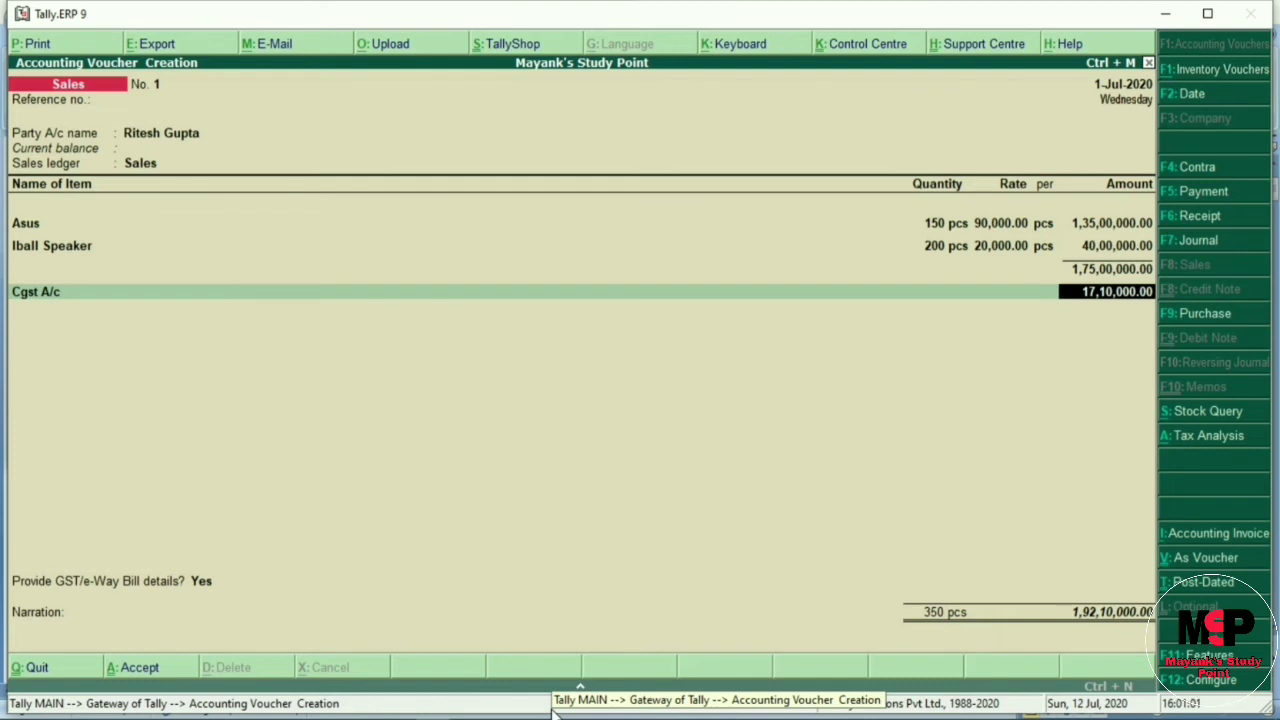
key(Return)
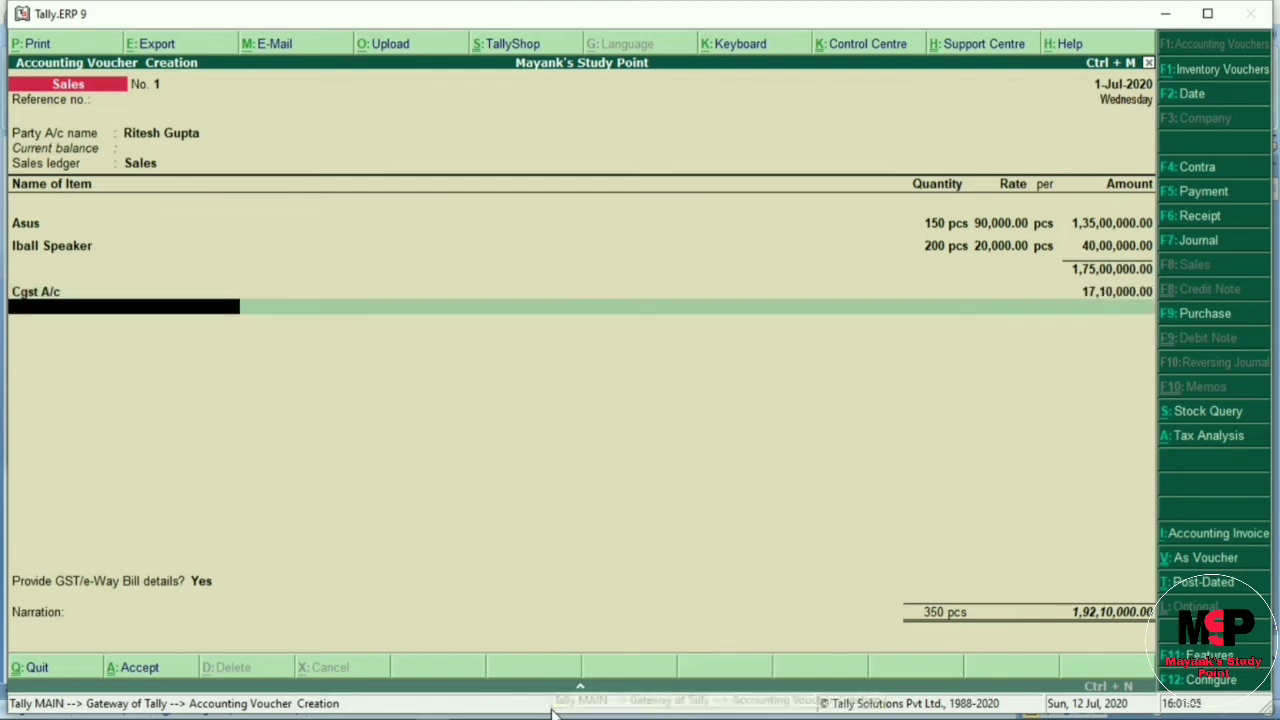
text(S)
key(Return)
key(Down)
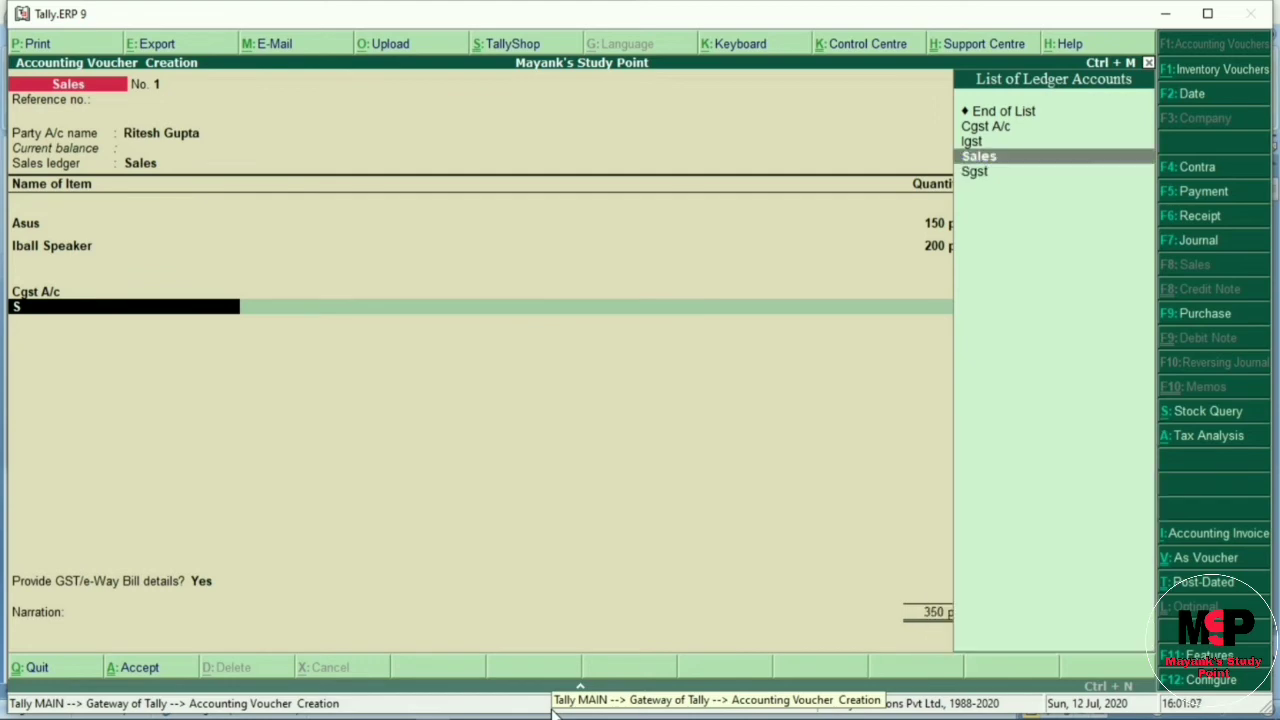
key(Down)
key(Return)
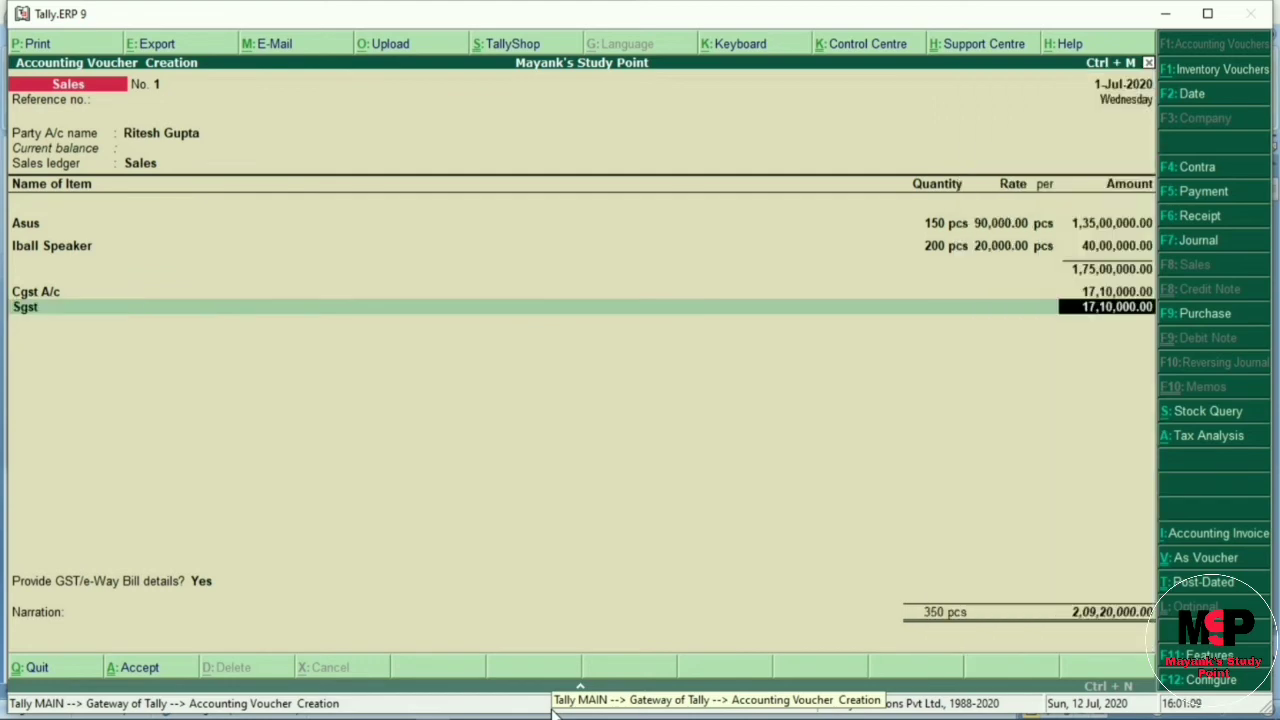
key(Return)
Step: End the ledger list, accept the default e-way bill details, leave the narration blank, and save the sales voucher
key(Return)
key(Return)
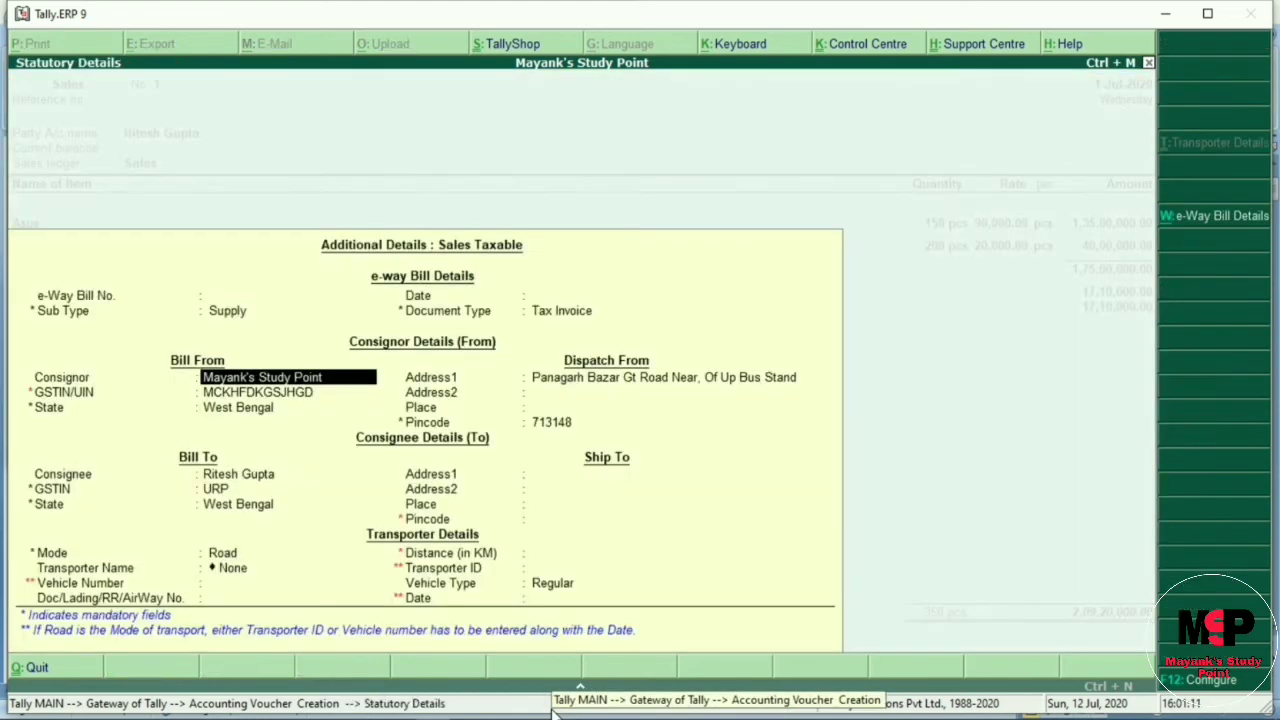
key(ctrl+a)
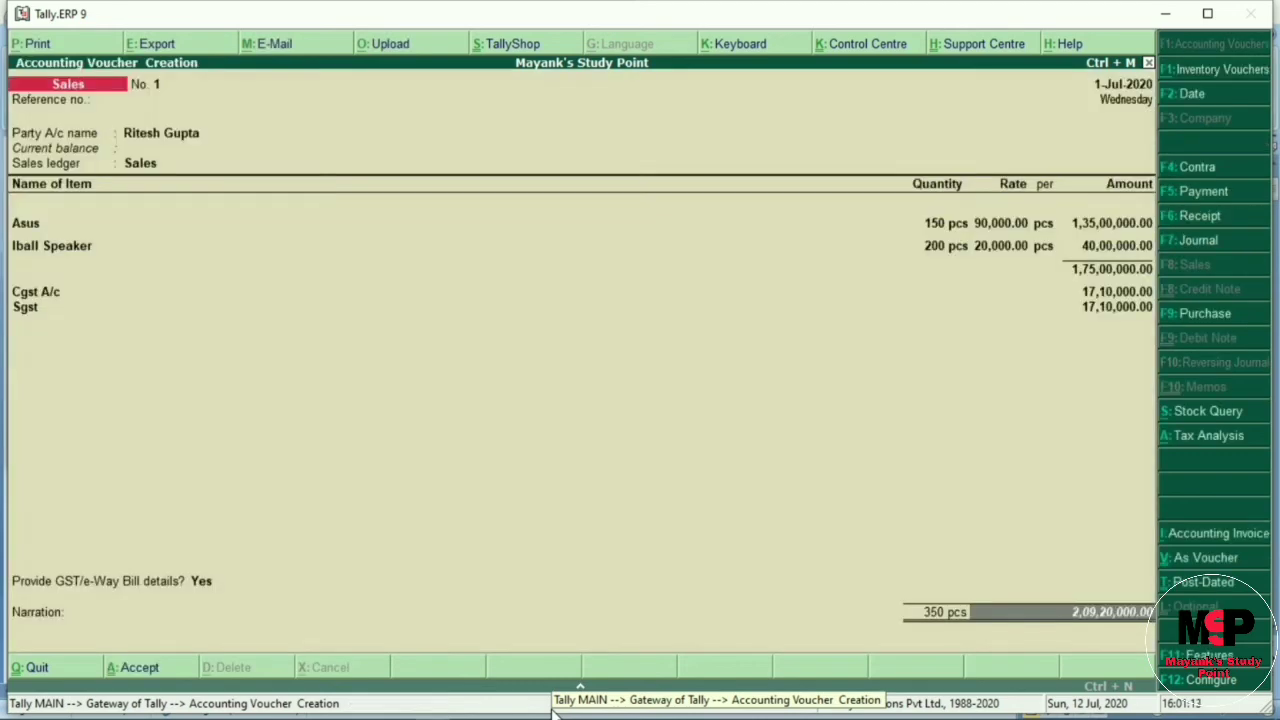
key(Return)
key(Return)
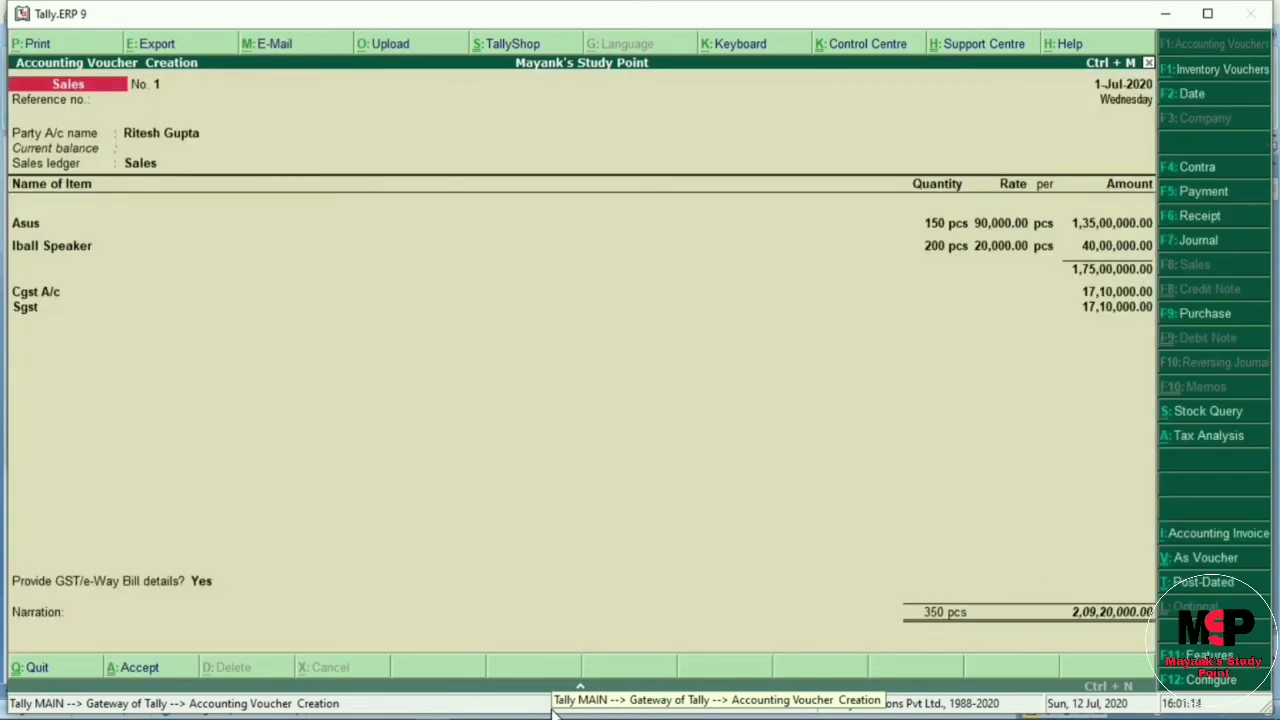
key(Return)
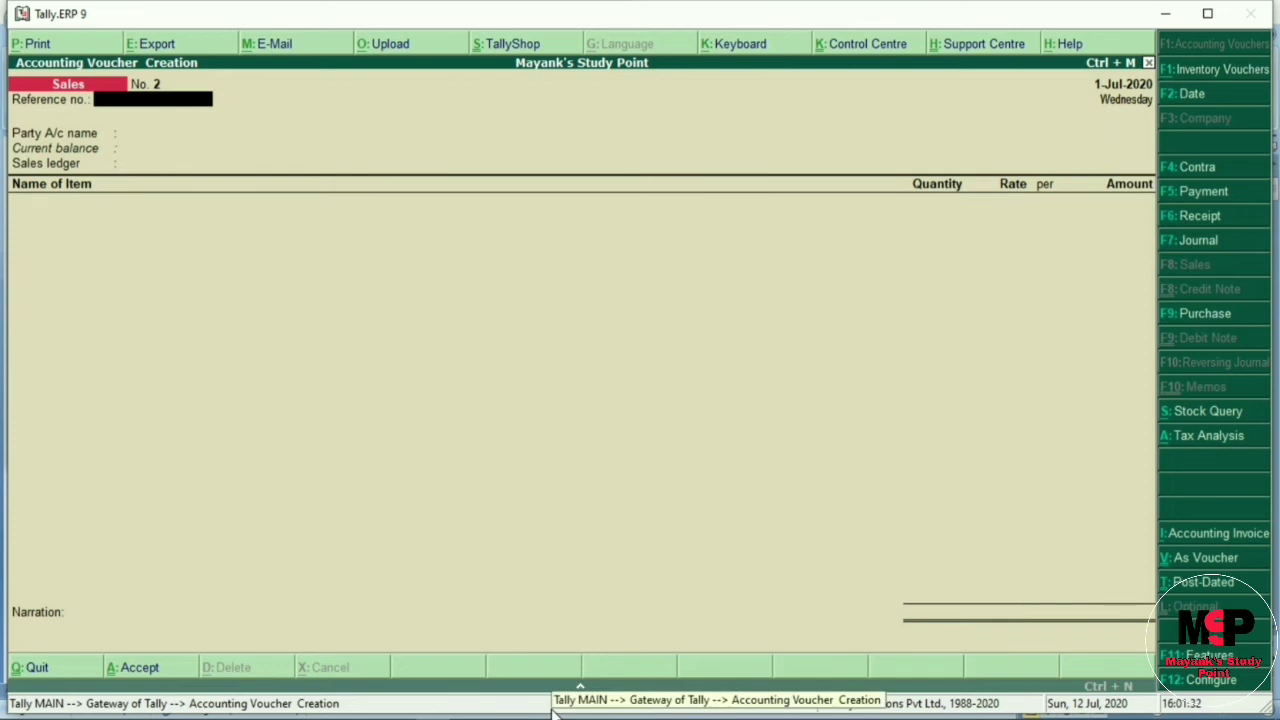
Step: Reopen the saved sales voucher No. 1 and open its tax invoice for printing with print preview enabled
key(Page_Up)
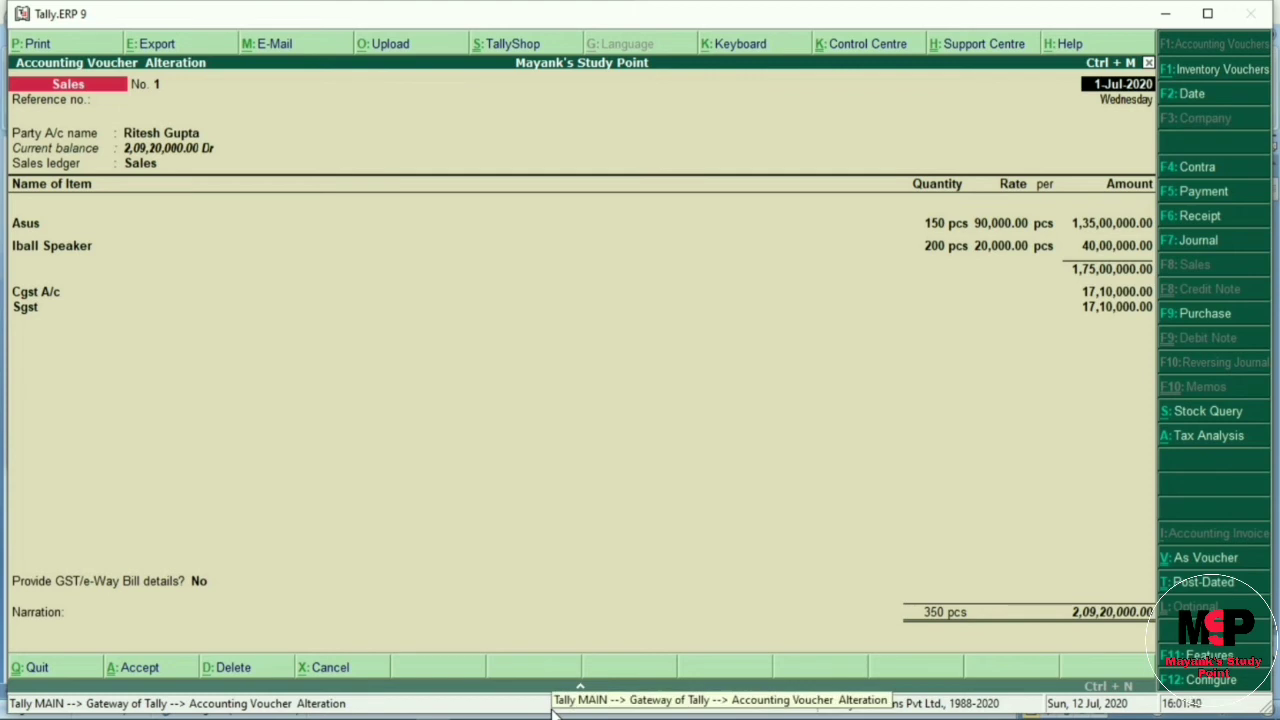
key(alt+p)
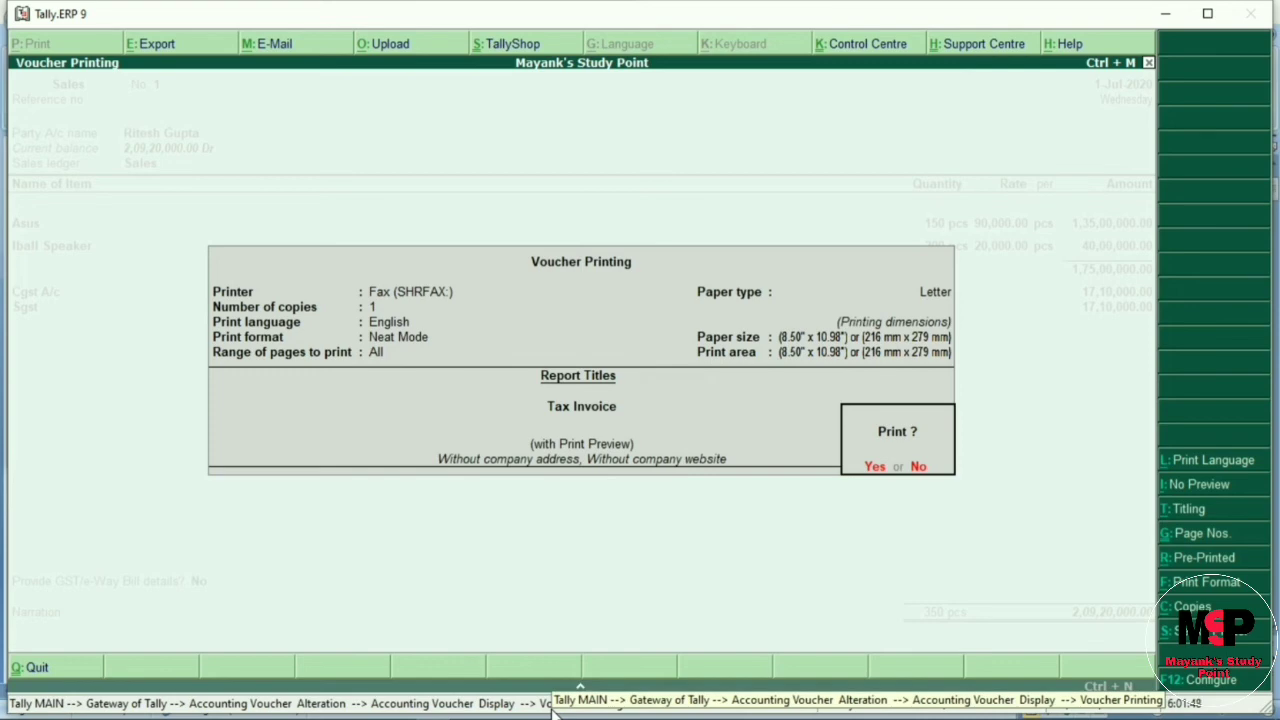
key(alt+i)
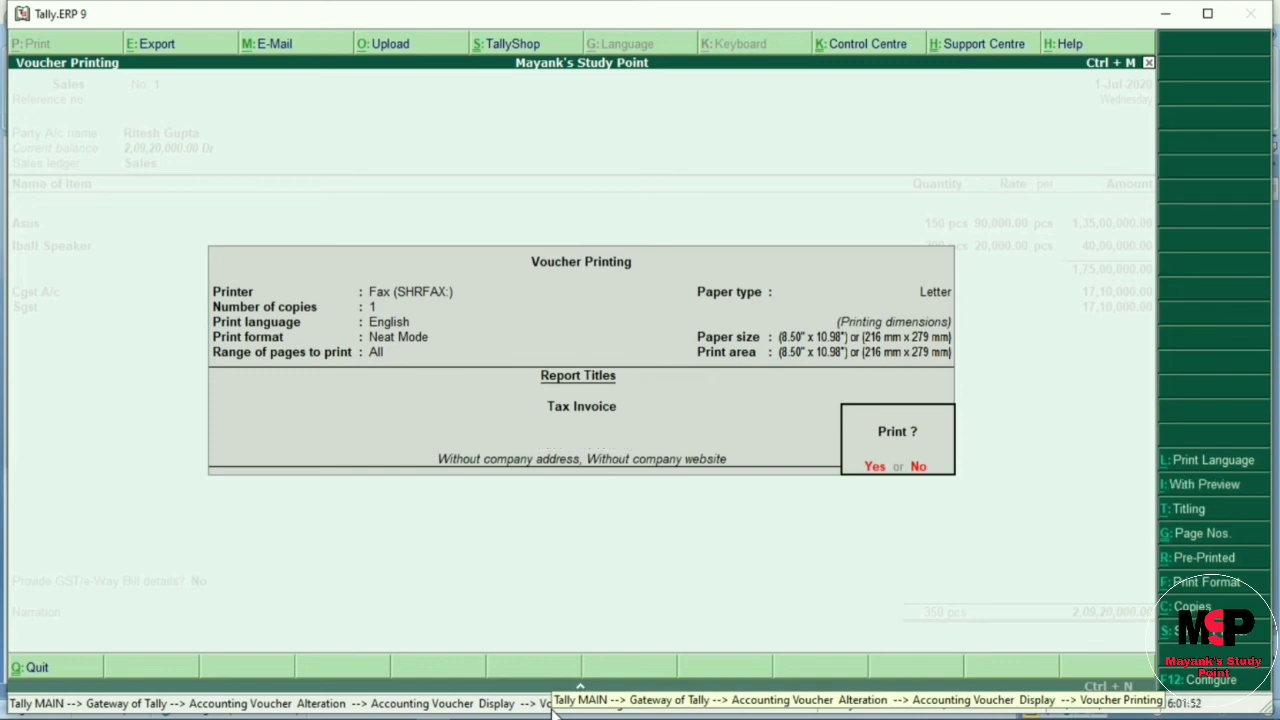
key(alt+i)
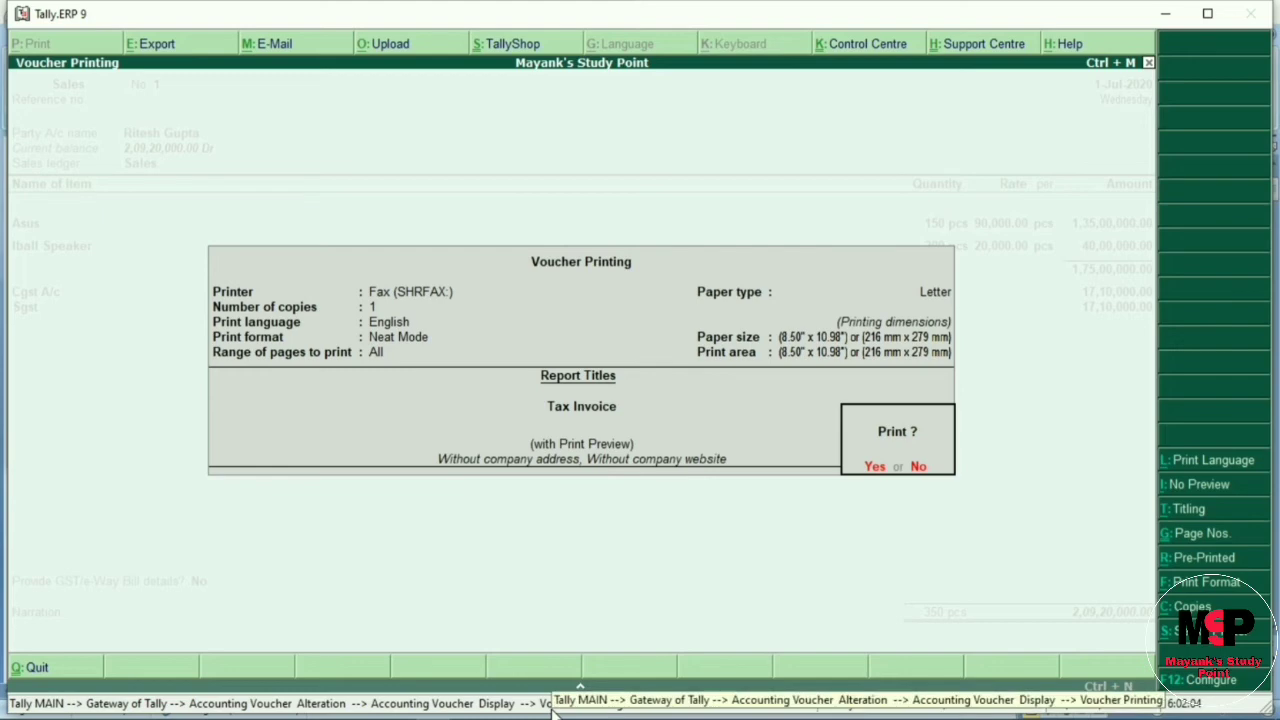
key(Return)
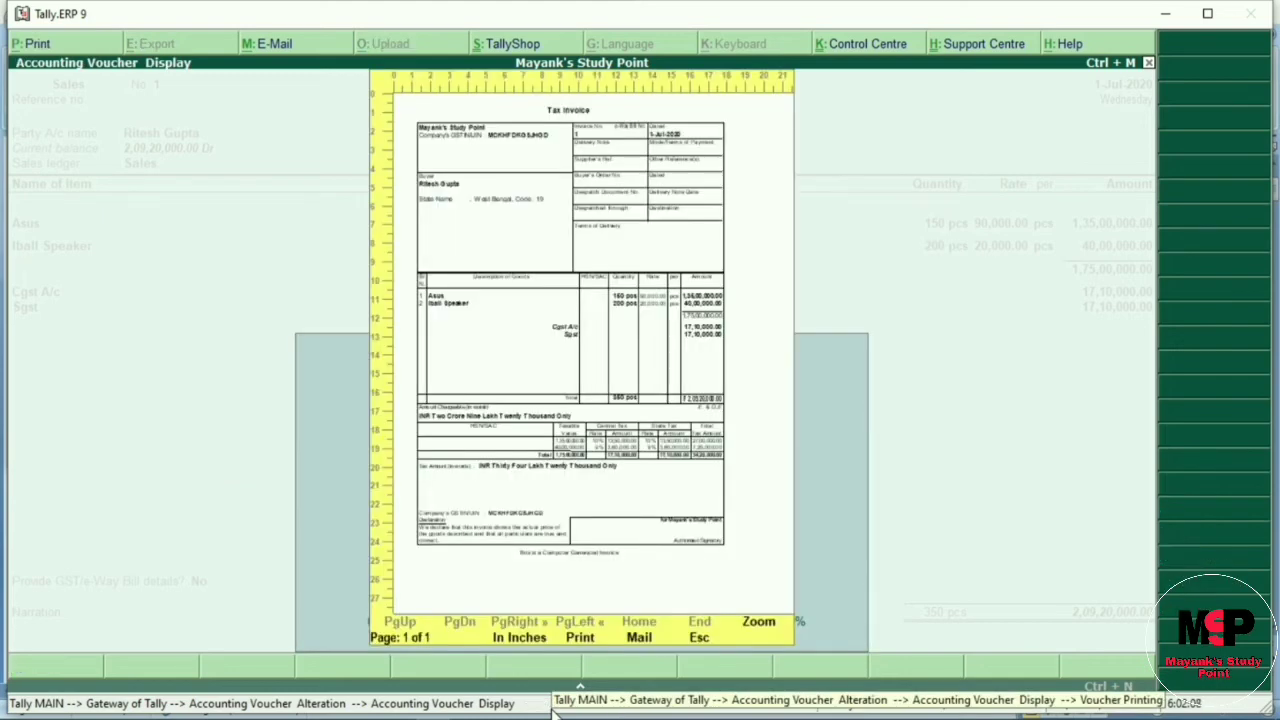
Step: Zoom into the tax invoice preview, examine its items, totals and central and state tax breakdown, and return to the voucher
key(alt+z)
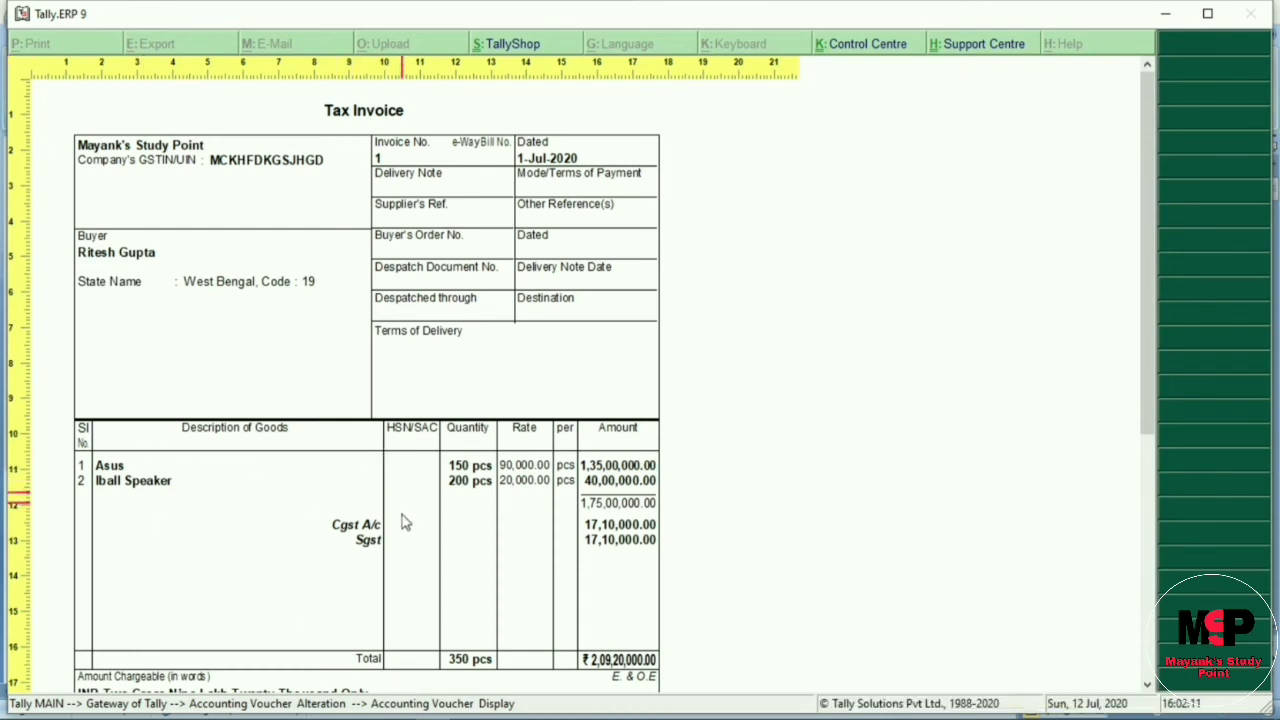
scroll(392, 488, down, 10)
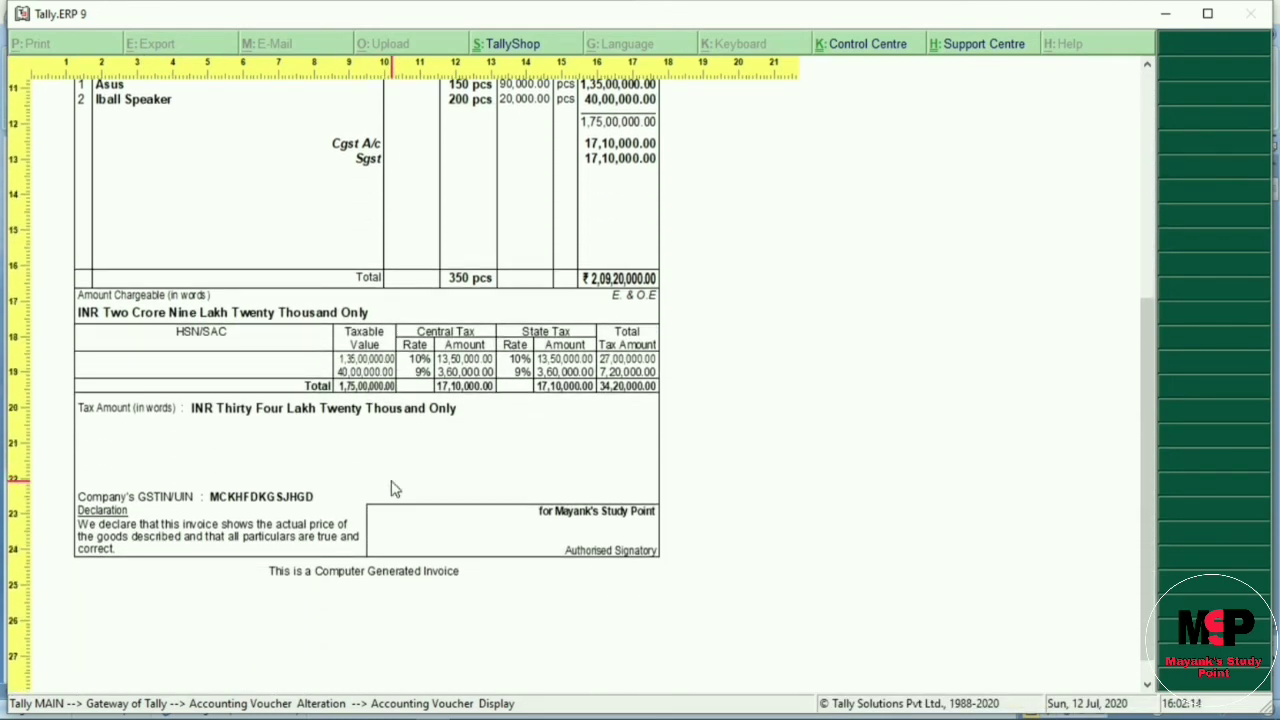
scroll(392, 488, up, 10)
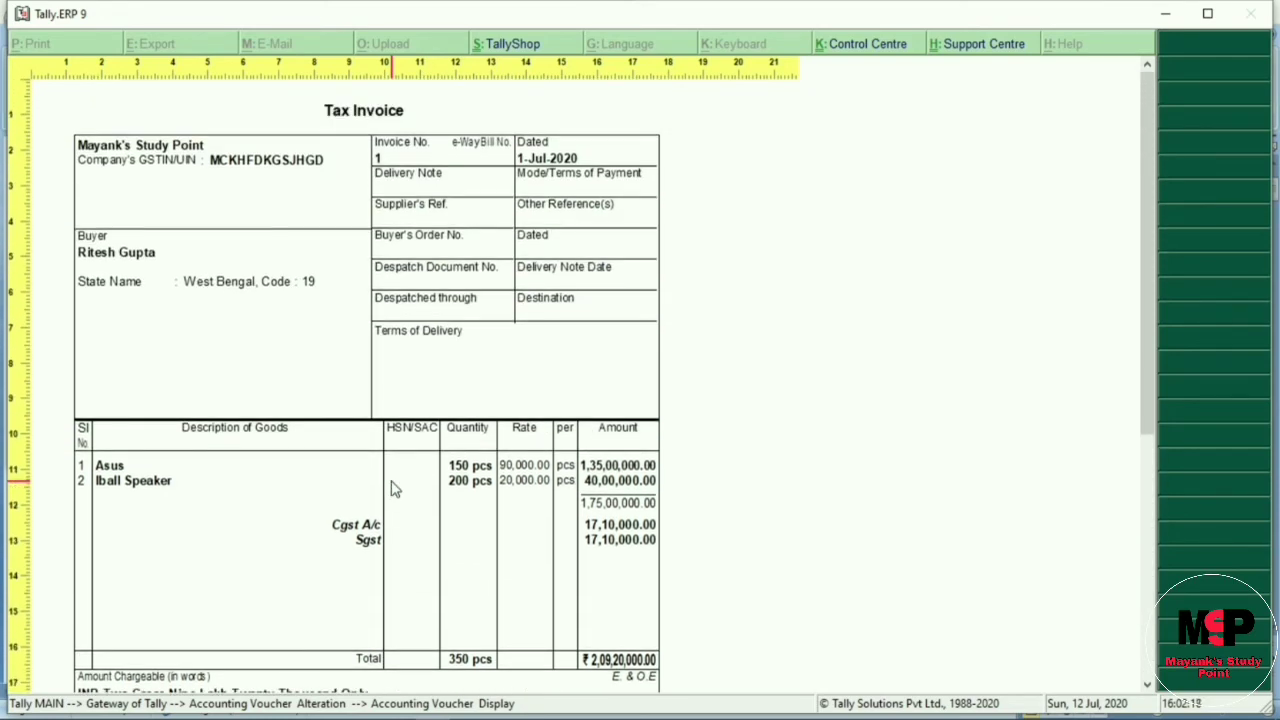
scroll(392, 488, down, 9)
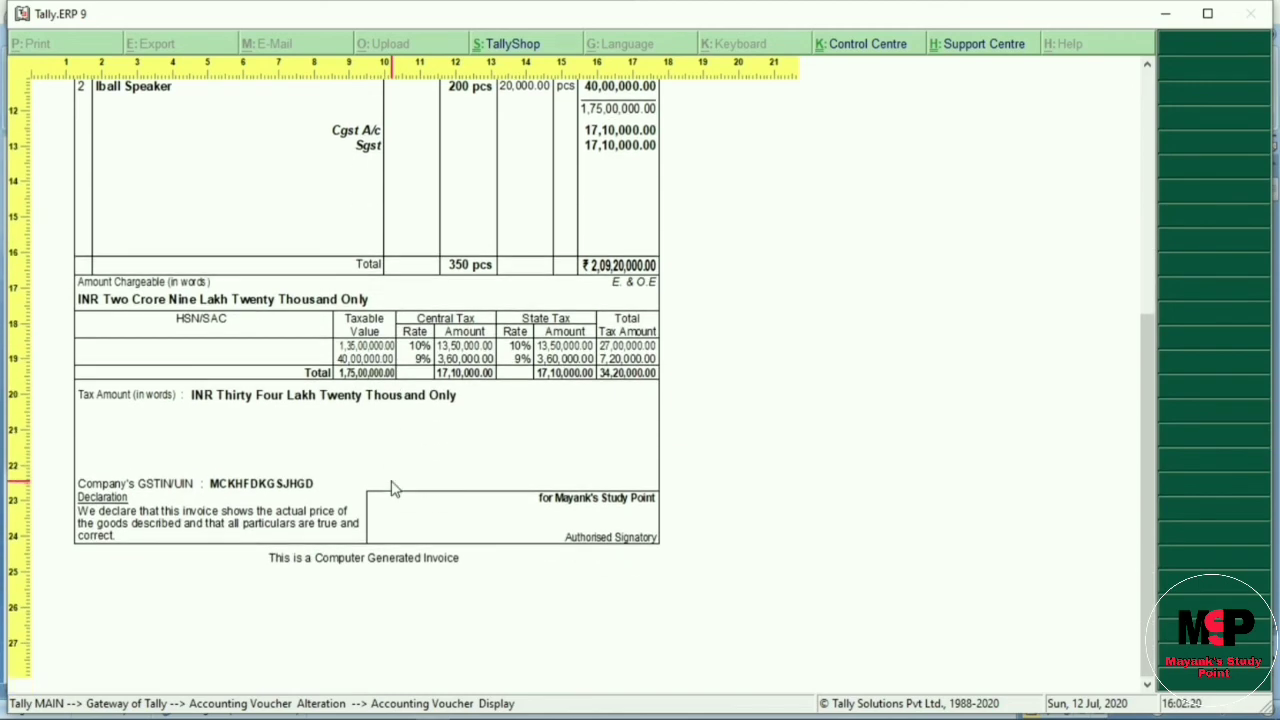
scroll(392, 488, up, 9)
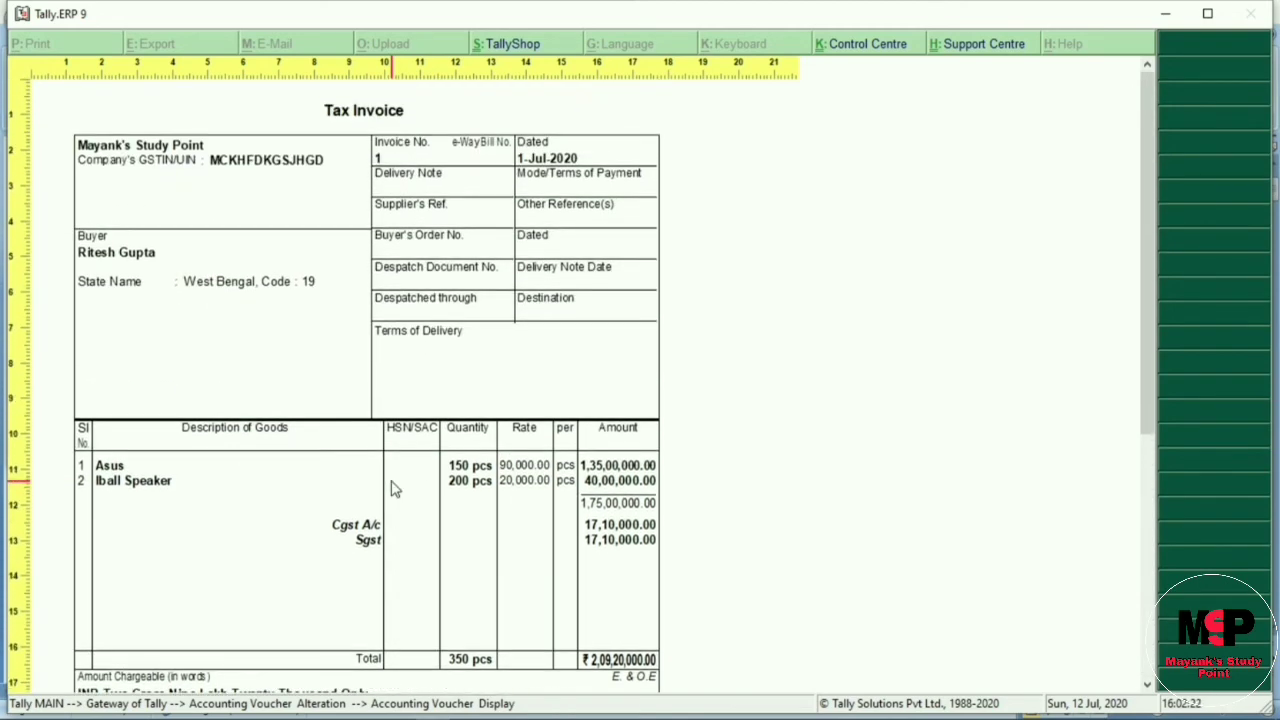
key(Escape)
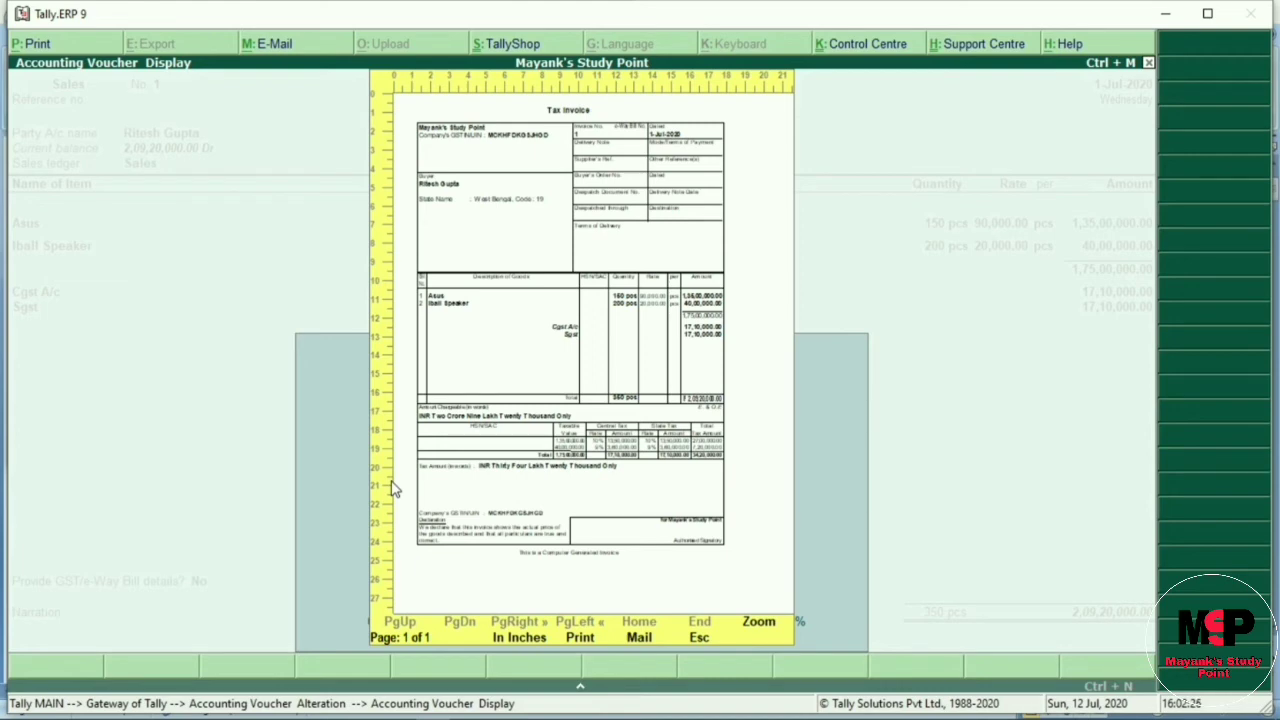
key(Escape)
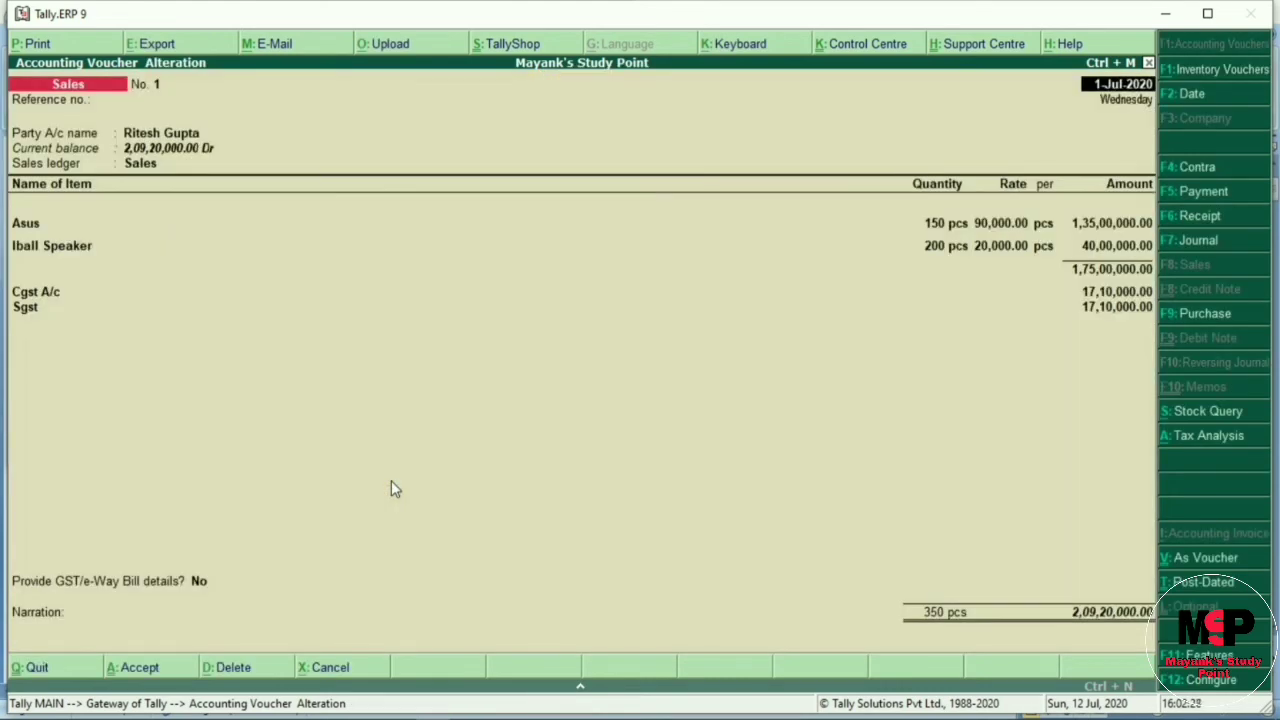
Step: Quit the sales voucher alteration without changes, then leave voucher entry and return to the Gateway of Tally
key(Escape)
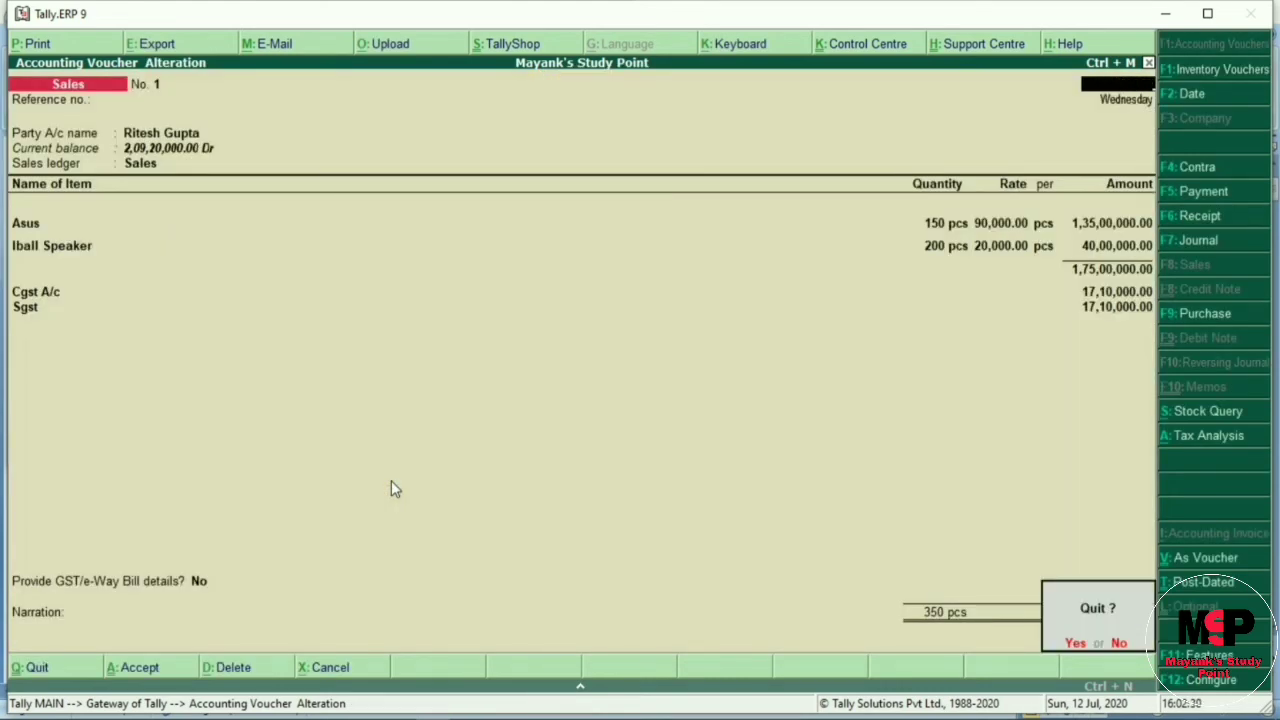
key(Return)
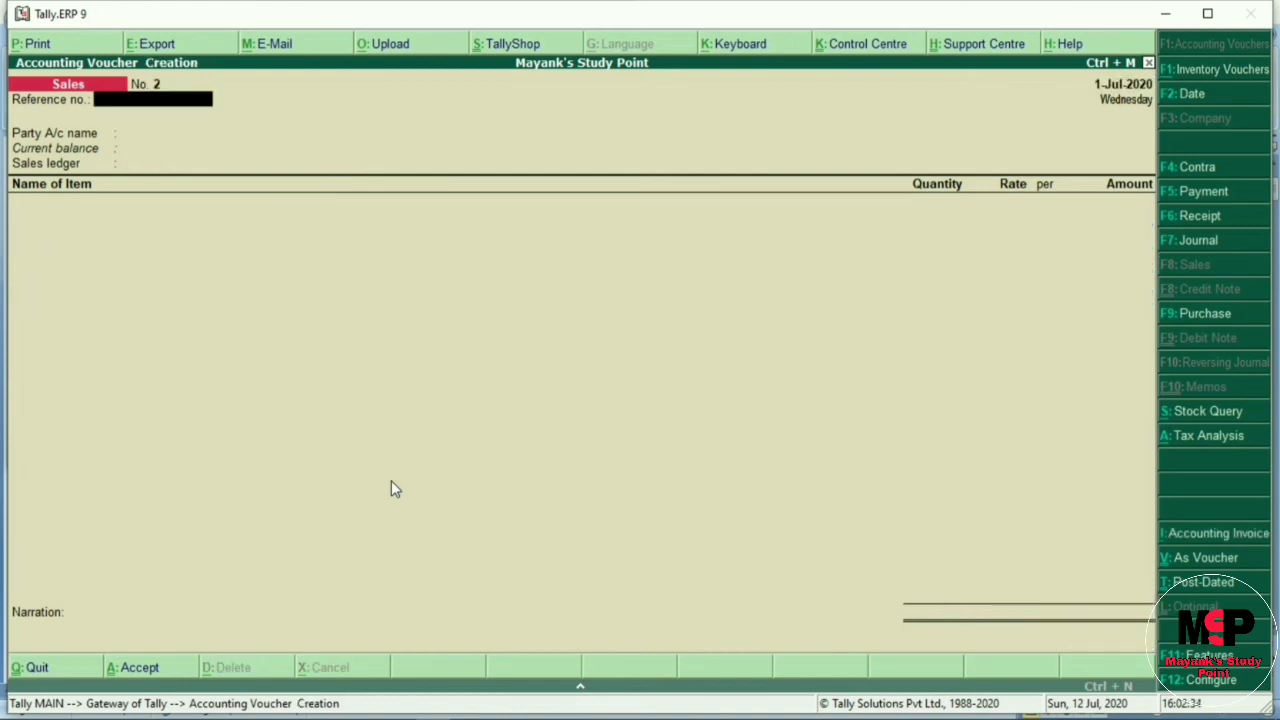
key(Escape)
key(Return)
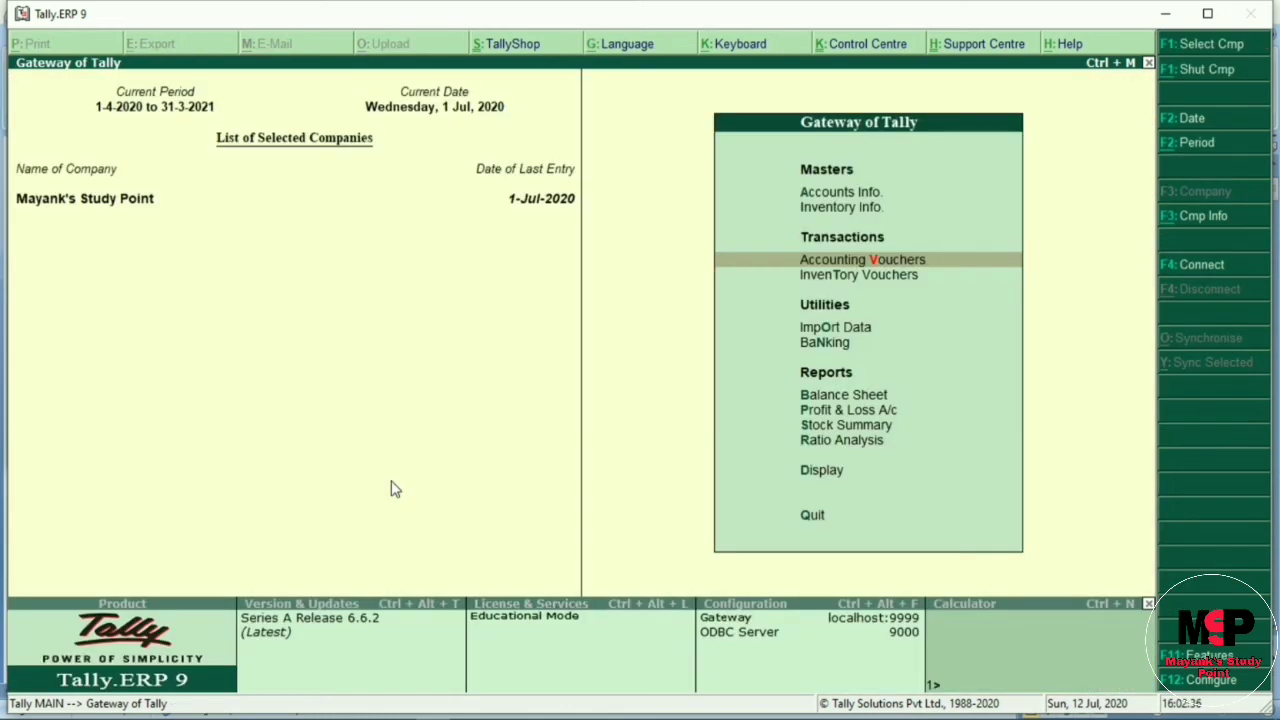
Step: Open the GSTR-1 return from the statutory GST reports, examine its summary in detailed view, and close it
key(d)
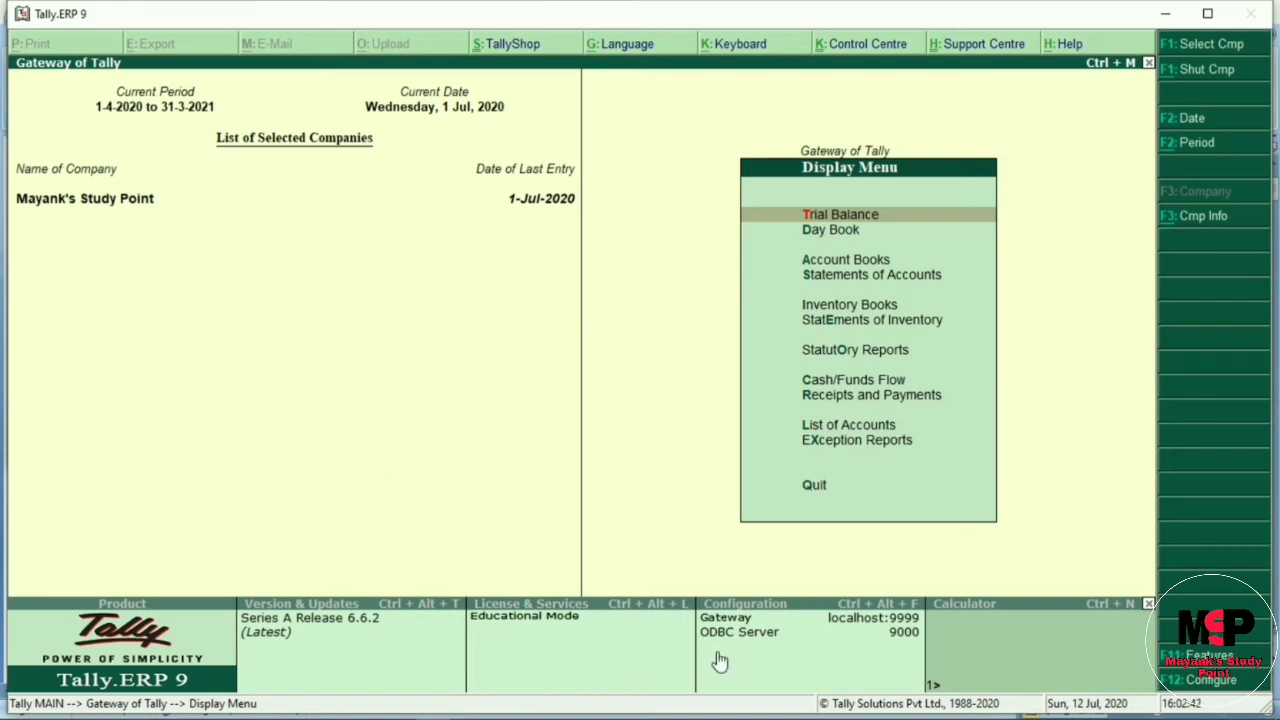
click(885, 364)
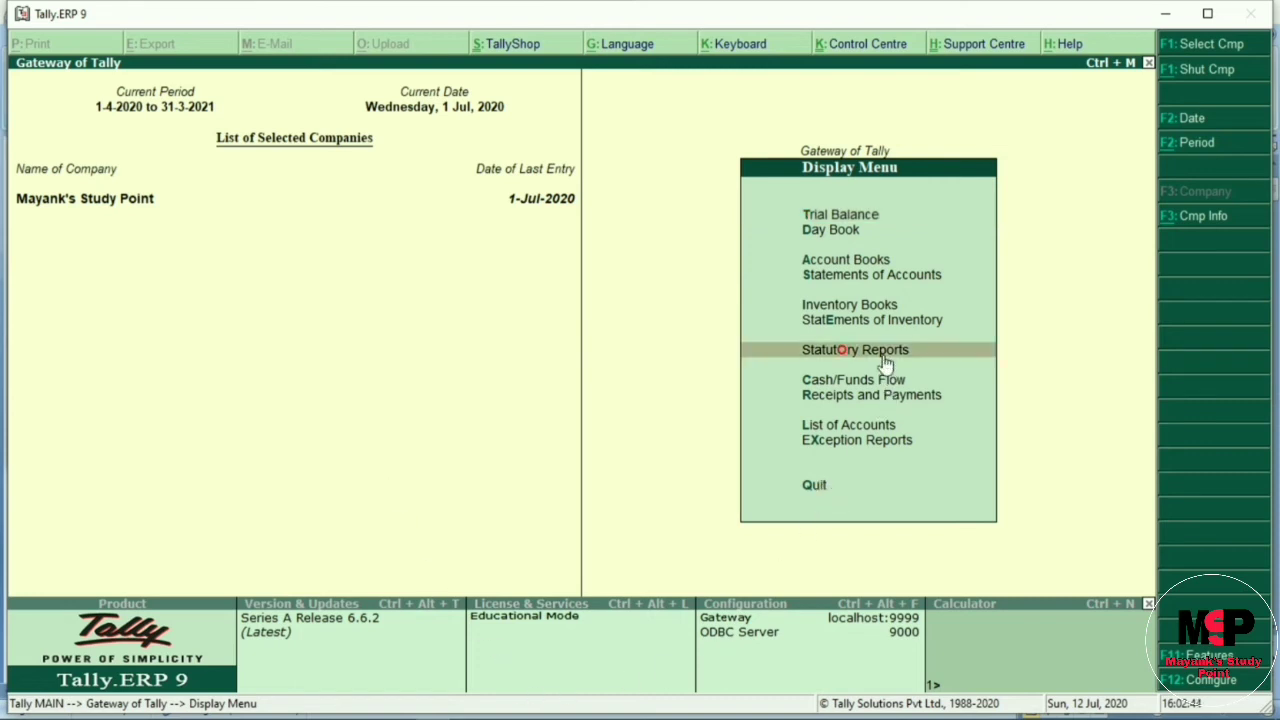
click(885, 364)
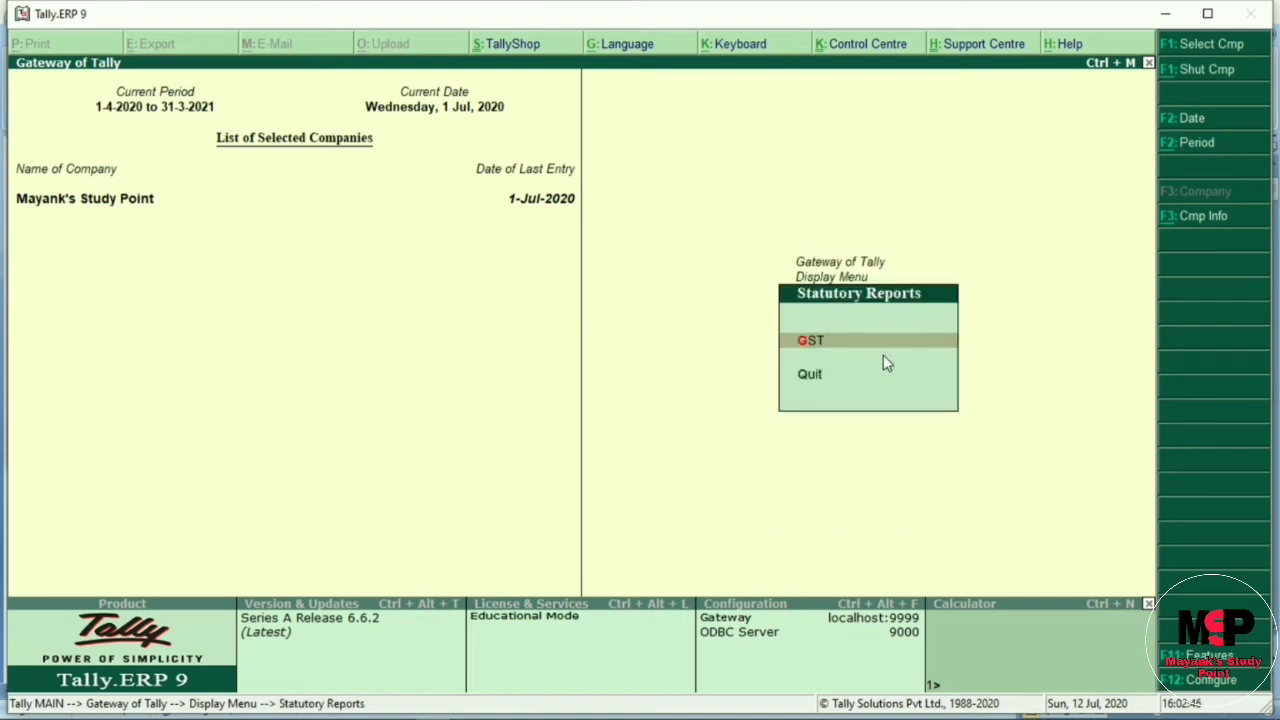
key(Return)
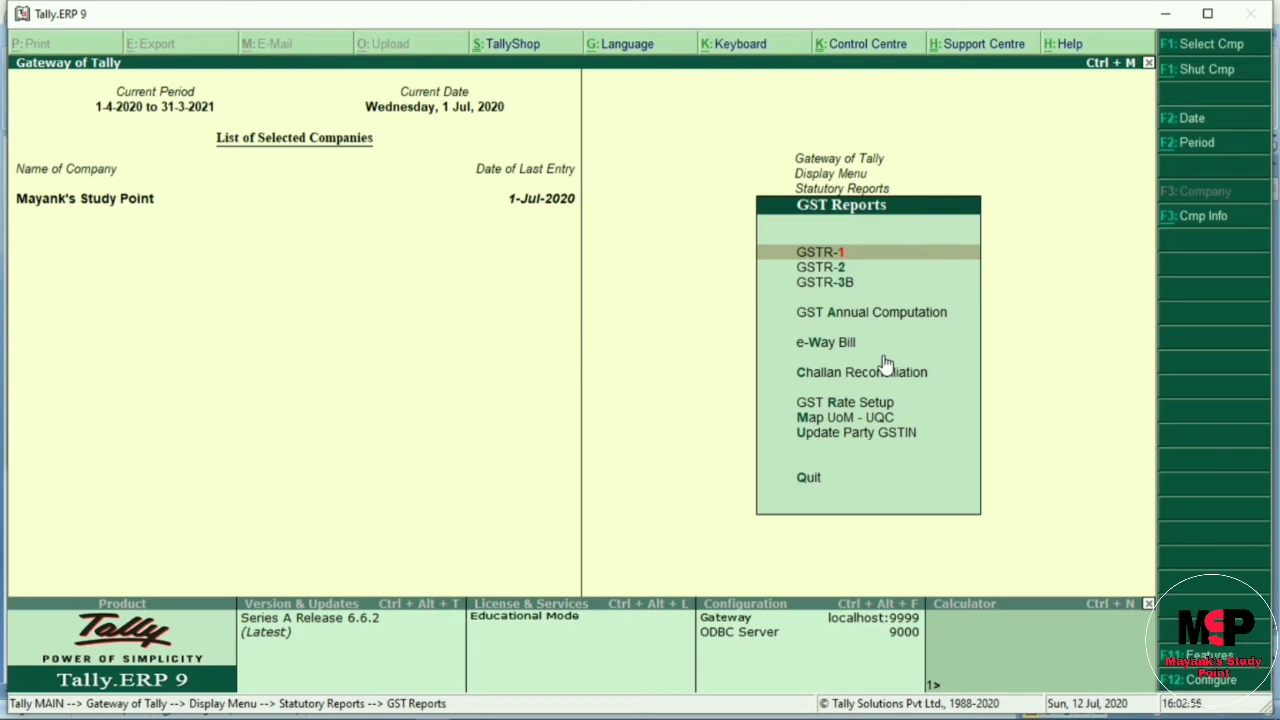
key(Return)
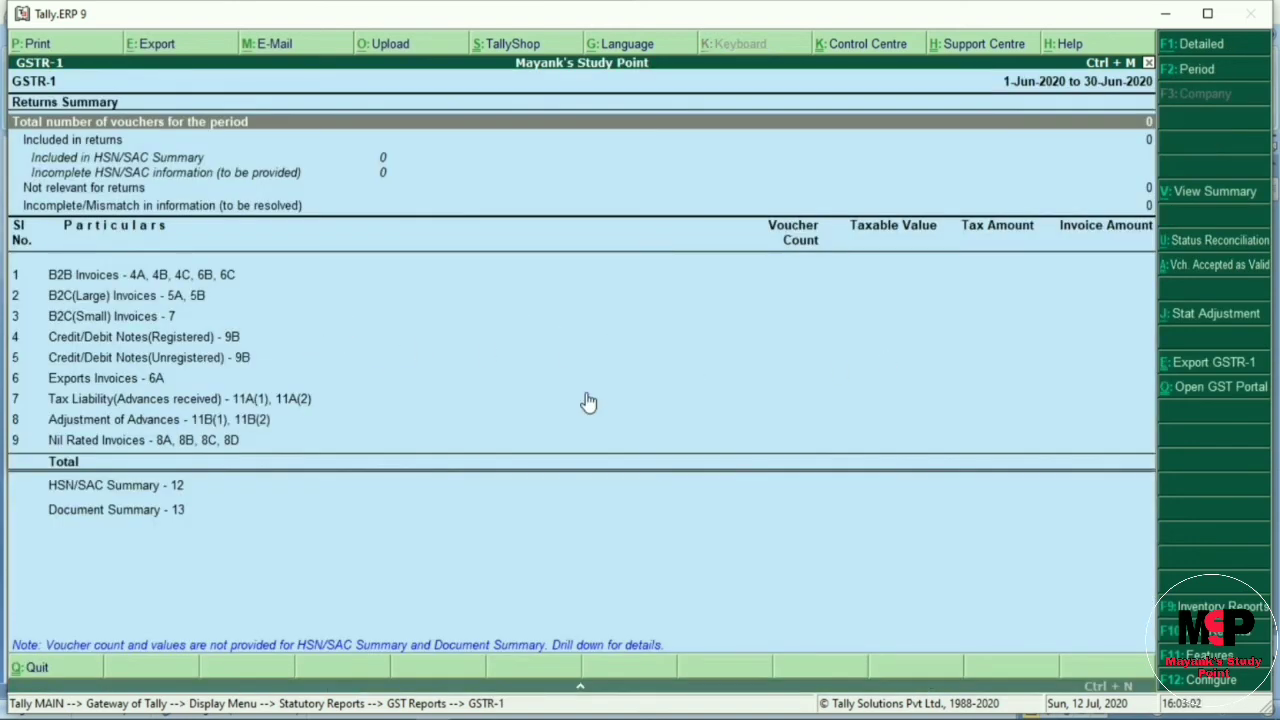
key(alt+F1)
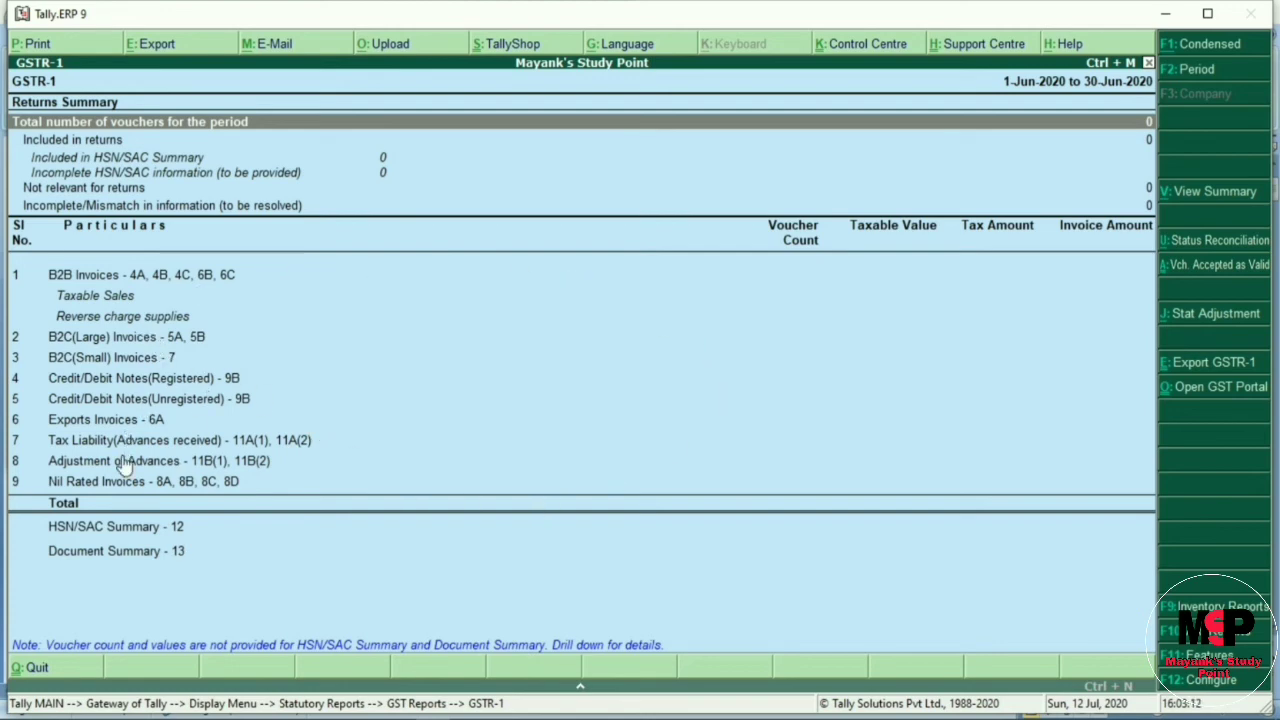
key(Escape)
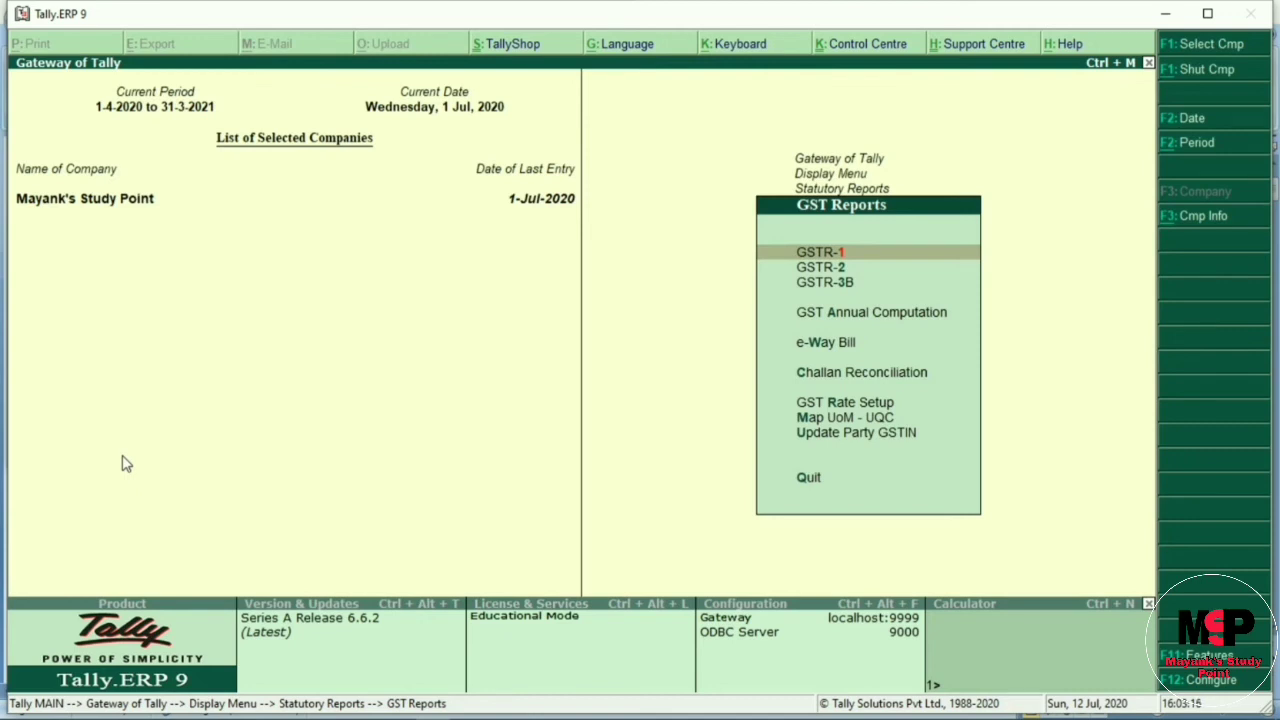
Step: Open the GSTR-2 return, examine its detailed summary, and return to the Gateway of Tally
key(Down)
key(Return)
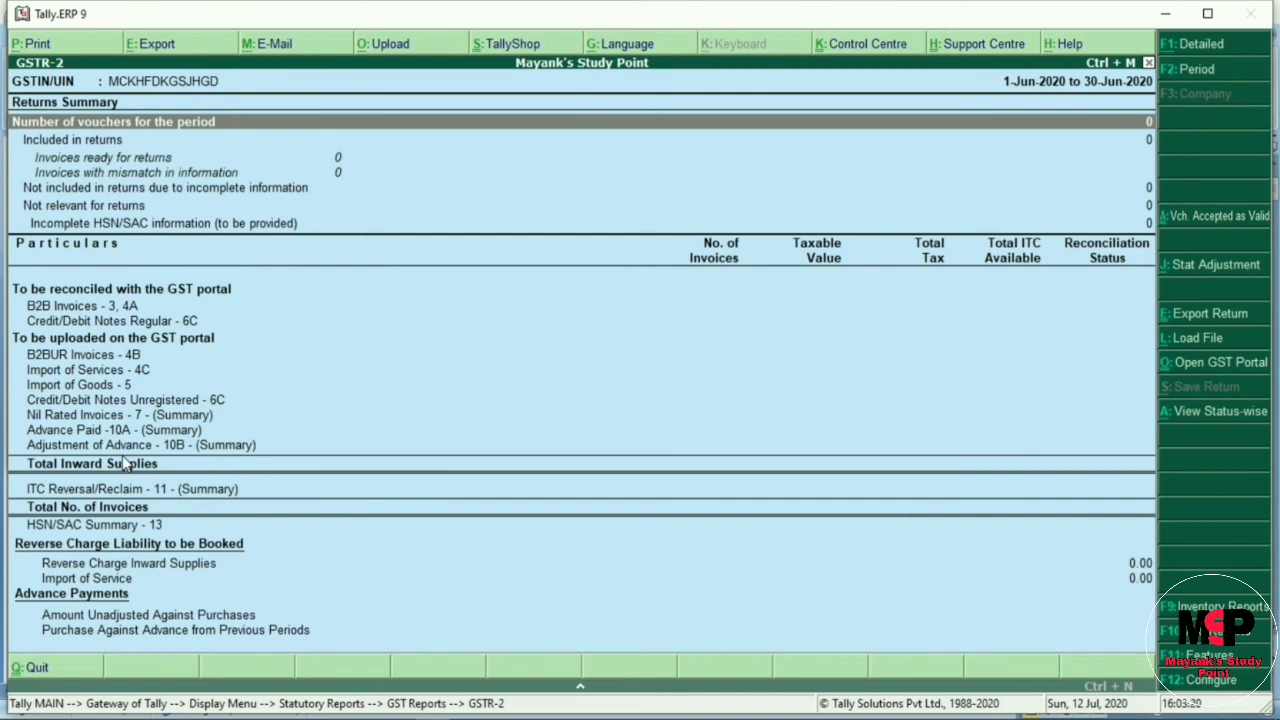
key(alt+F1)
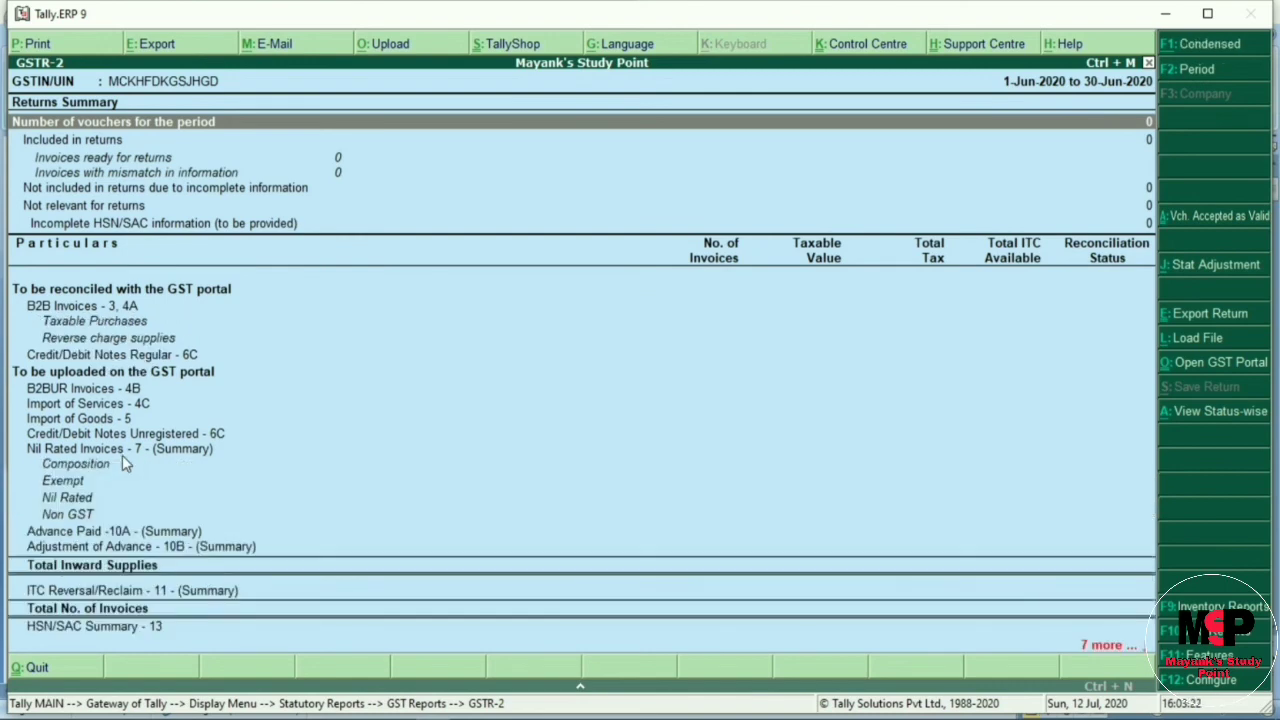
key(Escape)
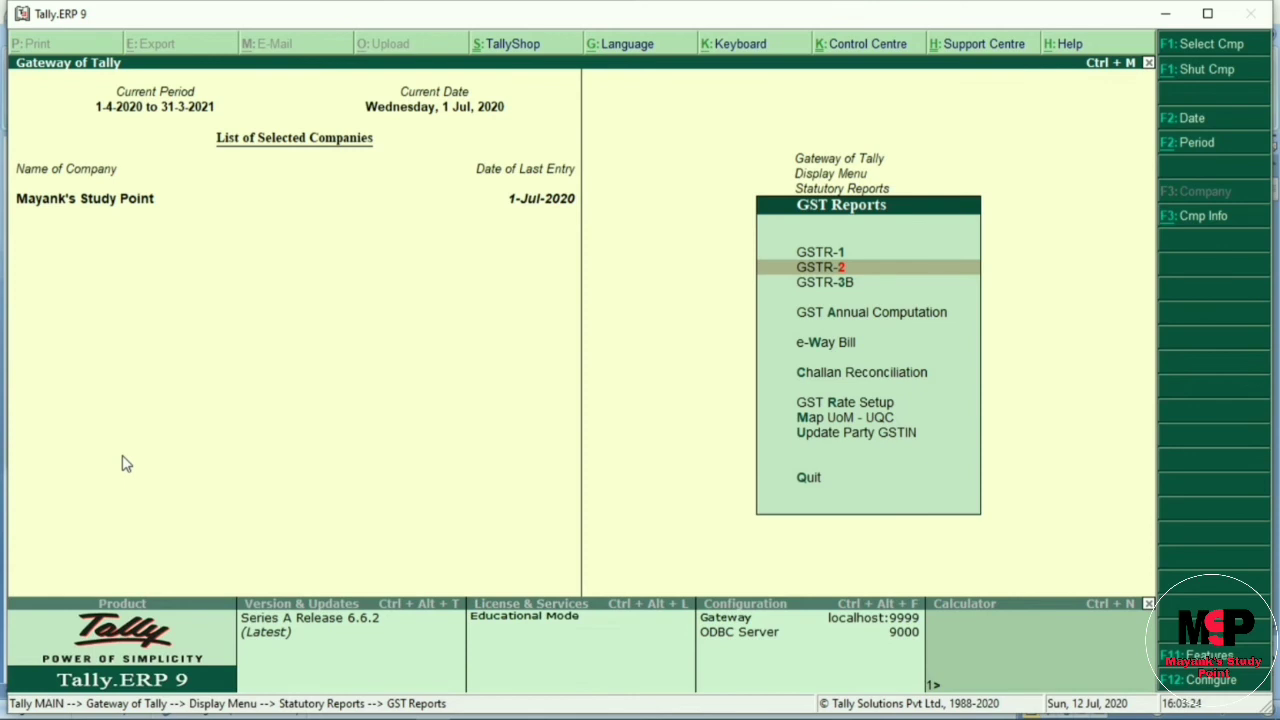
key(Escape)
key(Escape)
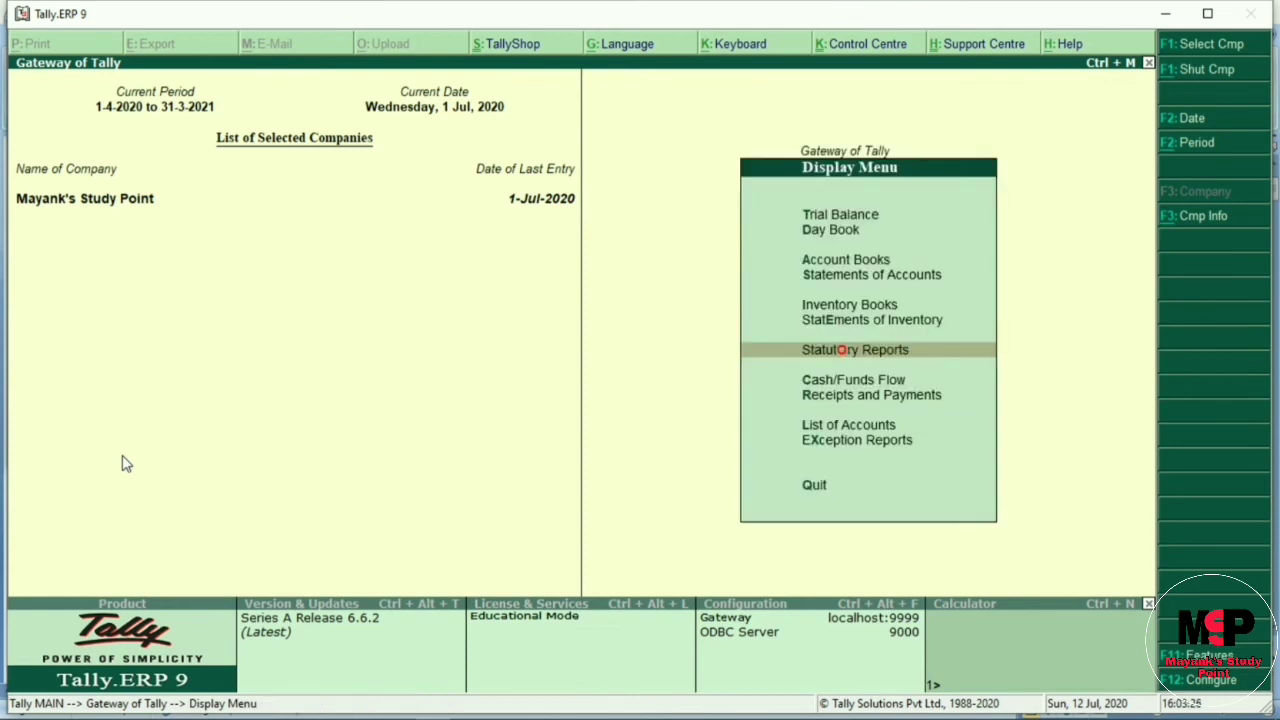
key(Escape)
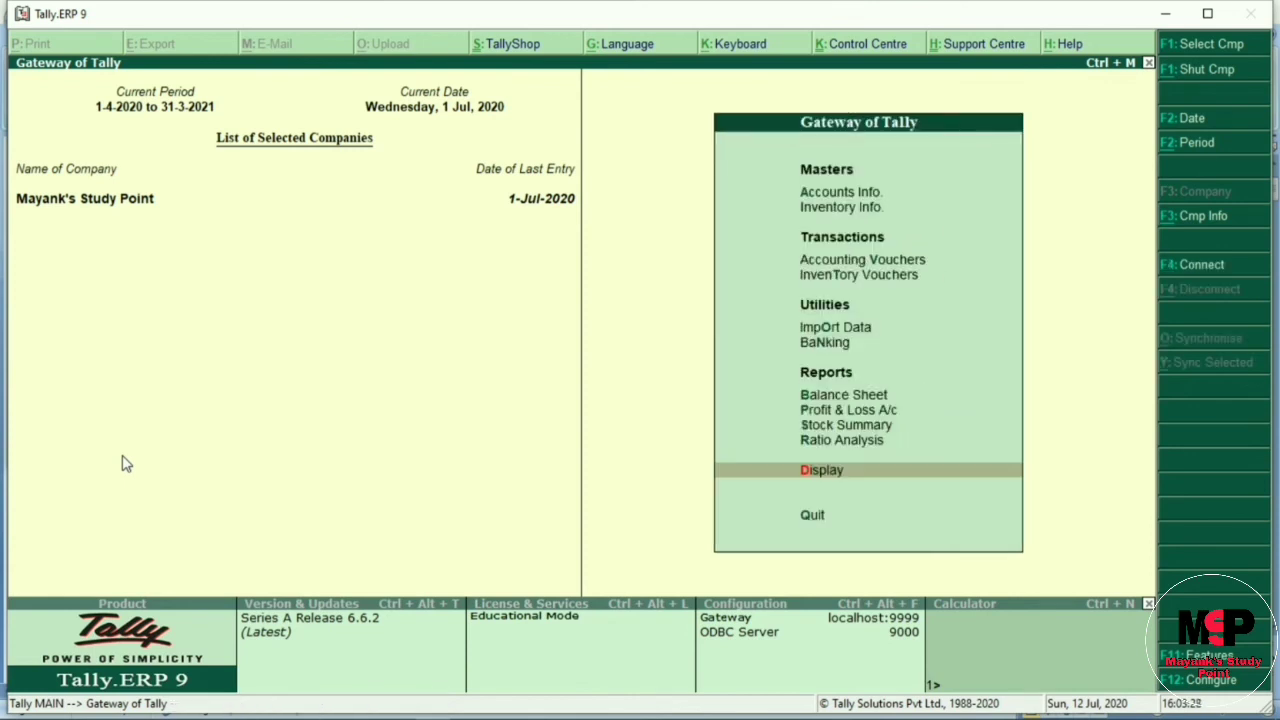
Step: Open the Balance Sheet, examine its duties and taxes, creditors, debtors and stock in detailed view, and return to the Gateway
key(b)
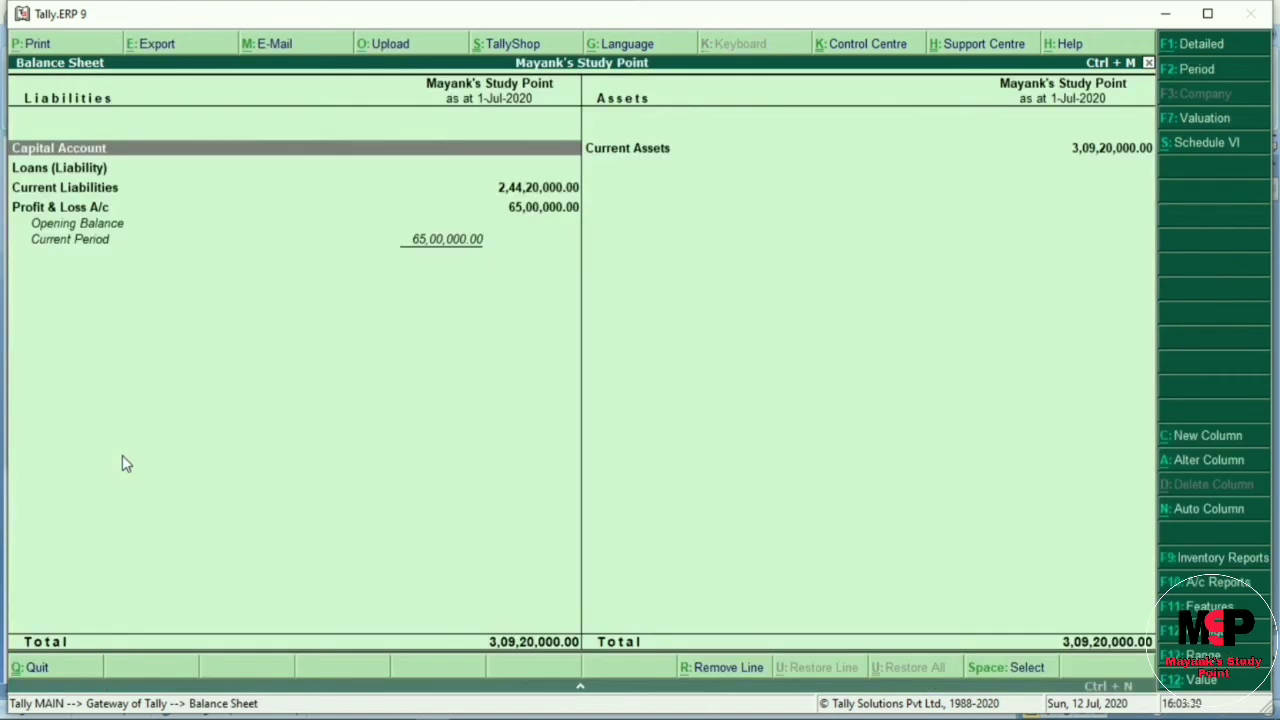
key(alt+F1)
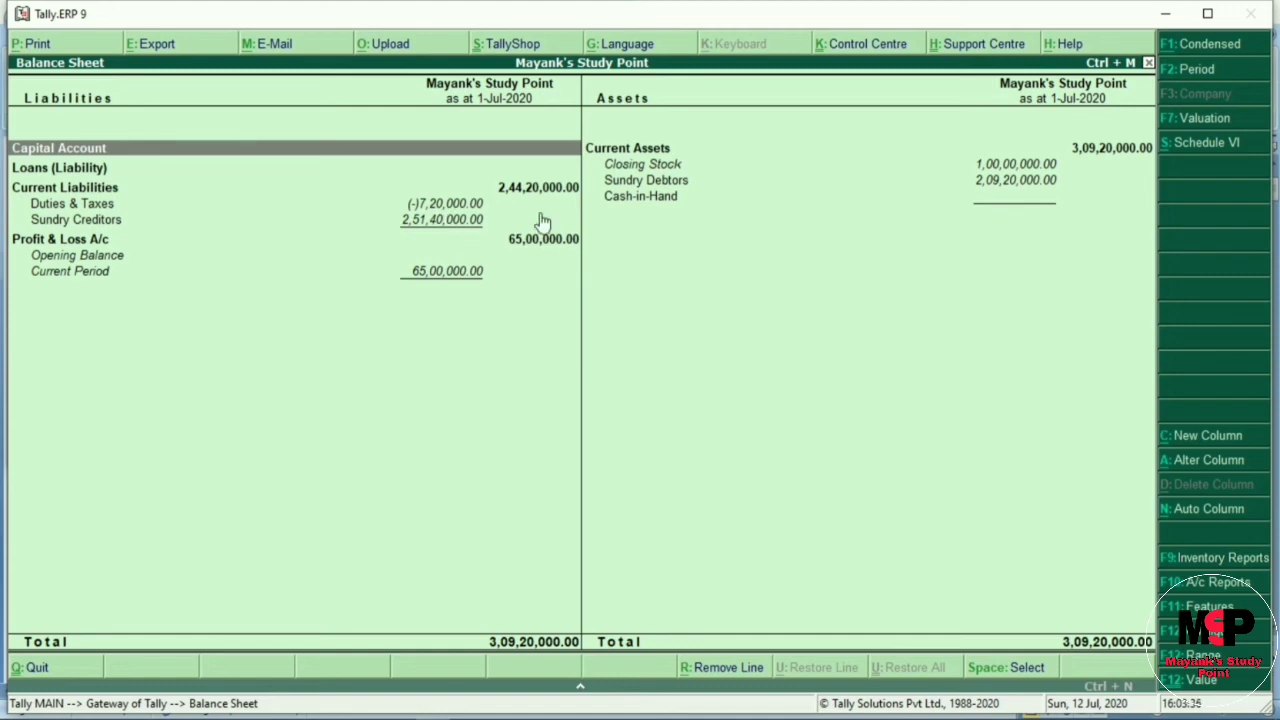
key(Escape)
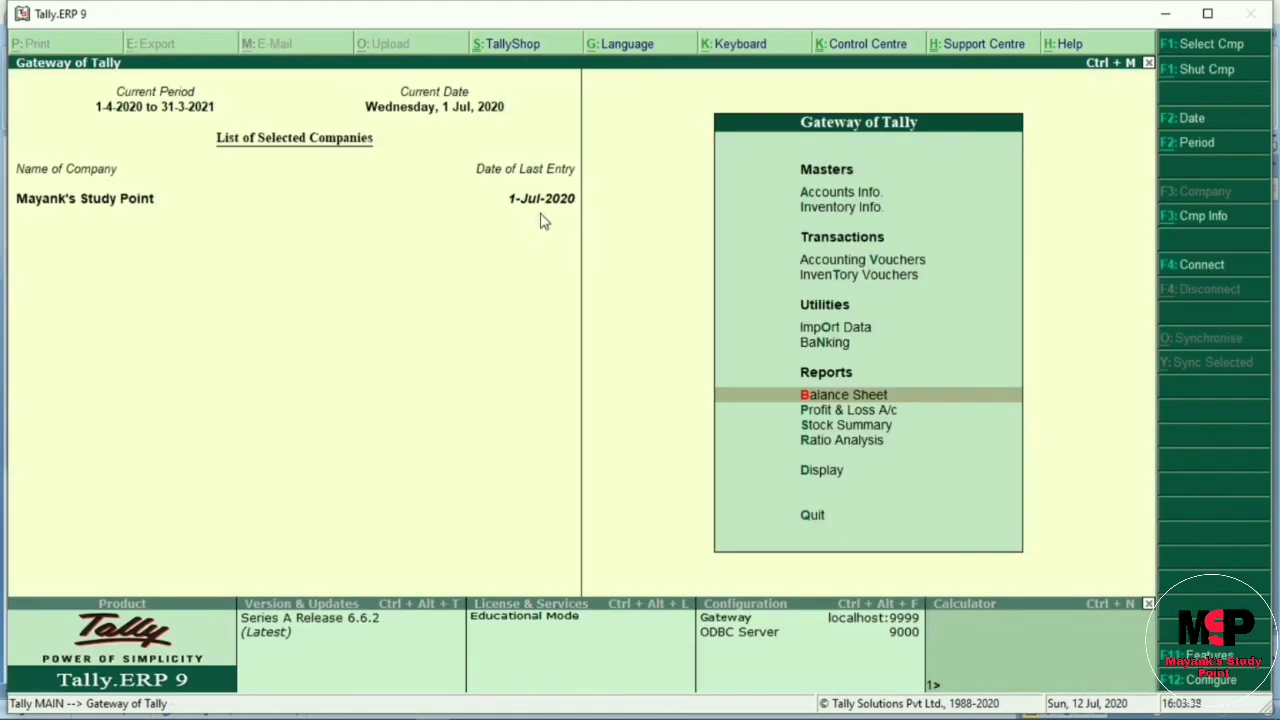
key(Escape)
key(n)
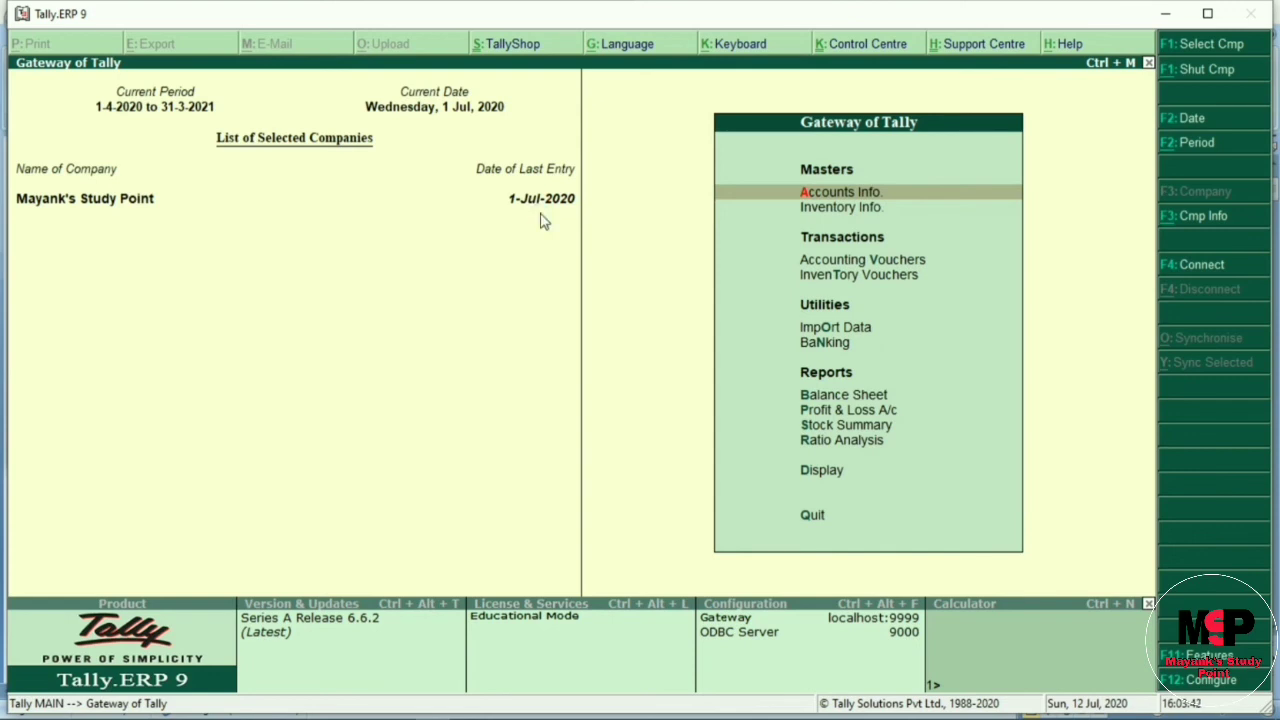
Step: Start a new payment voucher in accounting voucher creation
key(v)
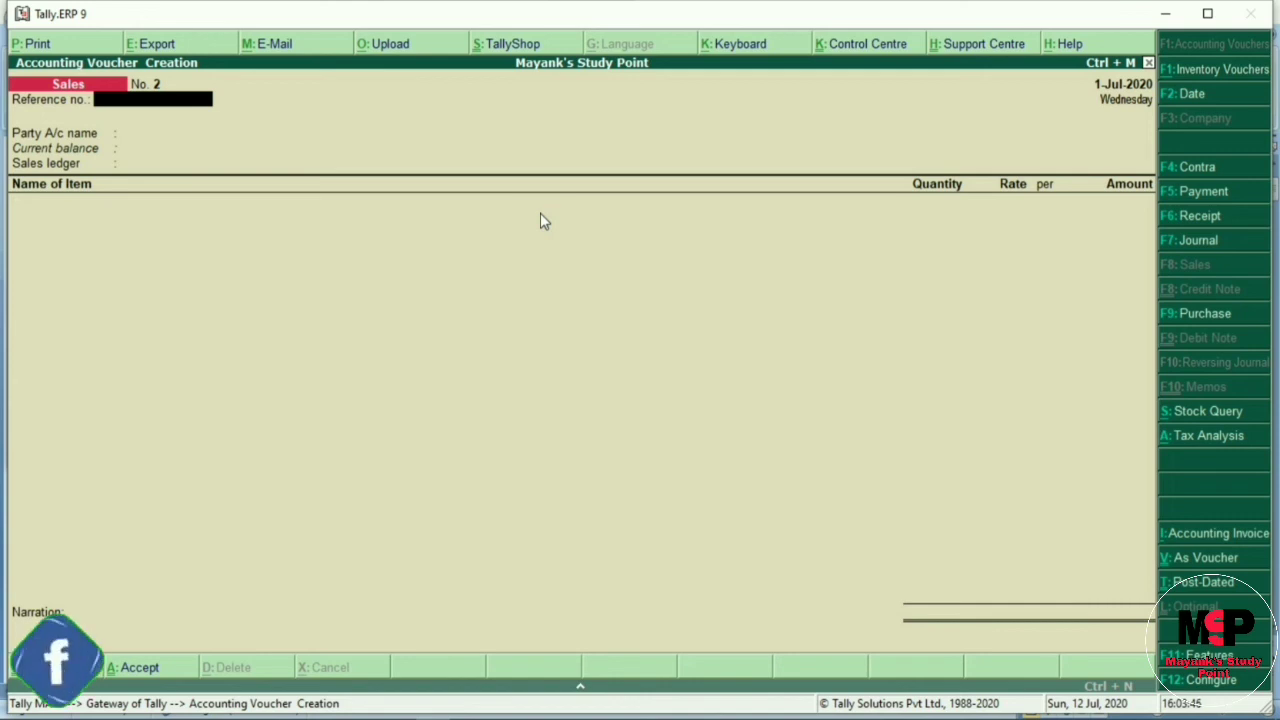
key(F5)
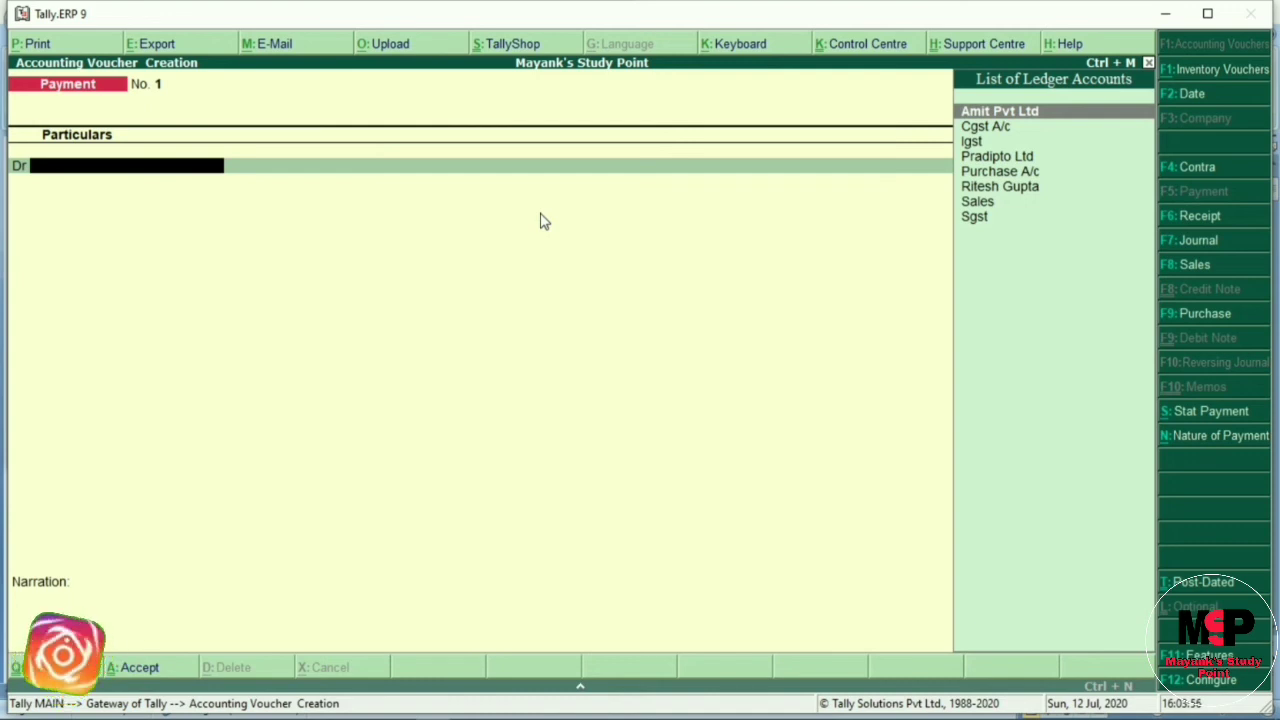
key(alt+s)
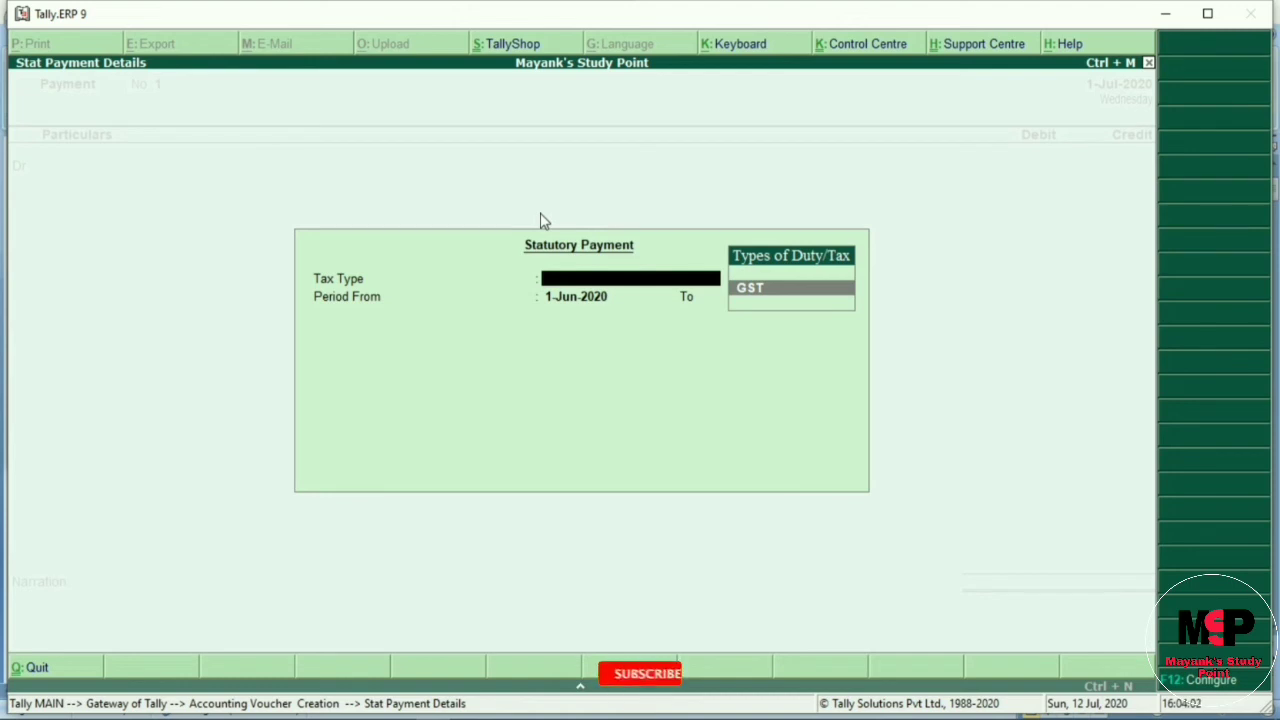
key(Return)
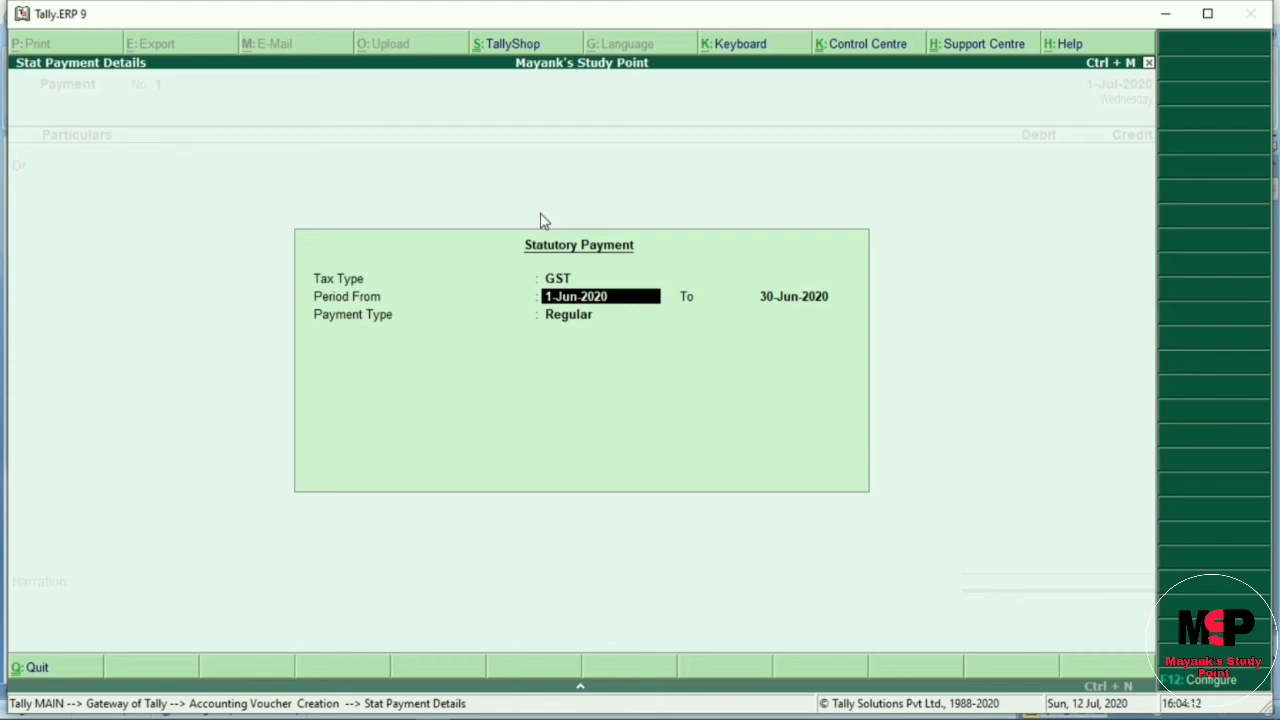
text(13)
key(BackSpace)
text(-3)
key(Return)
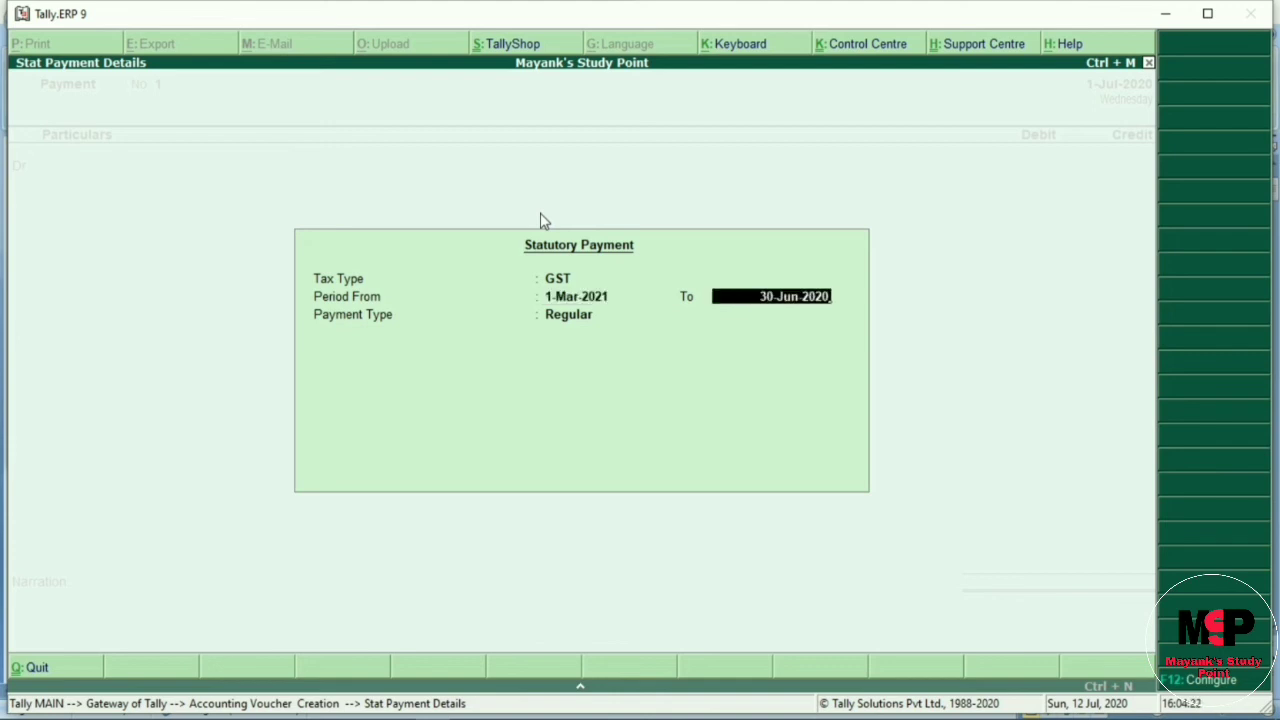
key(BackSpace)
key(BackSpace)
key(BackSpace)
key(BackSpace)
key(BackSpace)
key(BackSpace)
key(BackSpace)
key(BackSpace)
key(BackSpace)
key(BackSpace)
key(BackSpace)
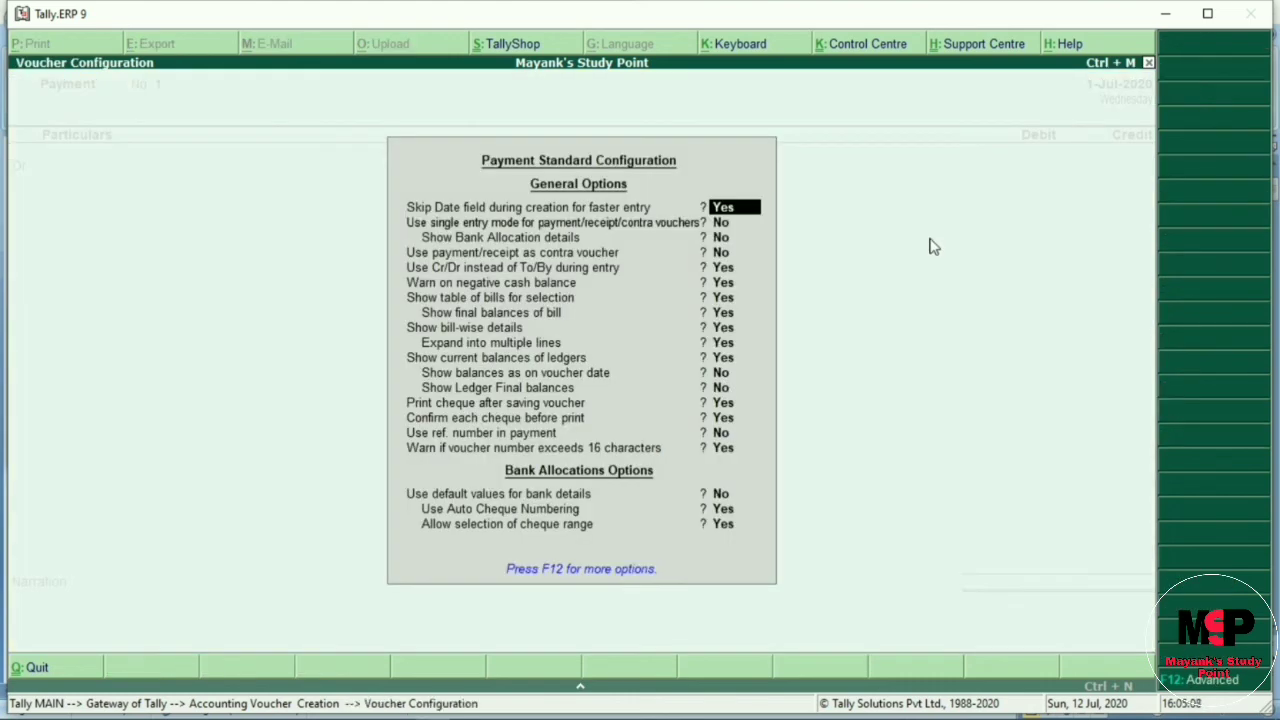
Step: Enable single entry mode for payment, receipt and contra vouchers in the payment voucher configuration and save it
key(Return)
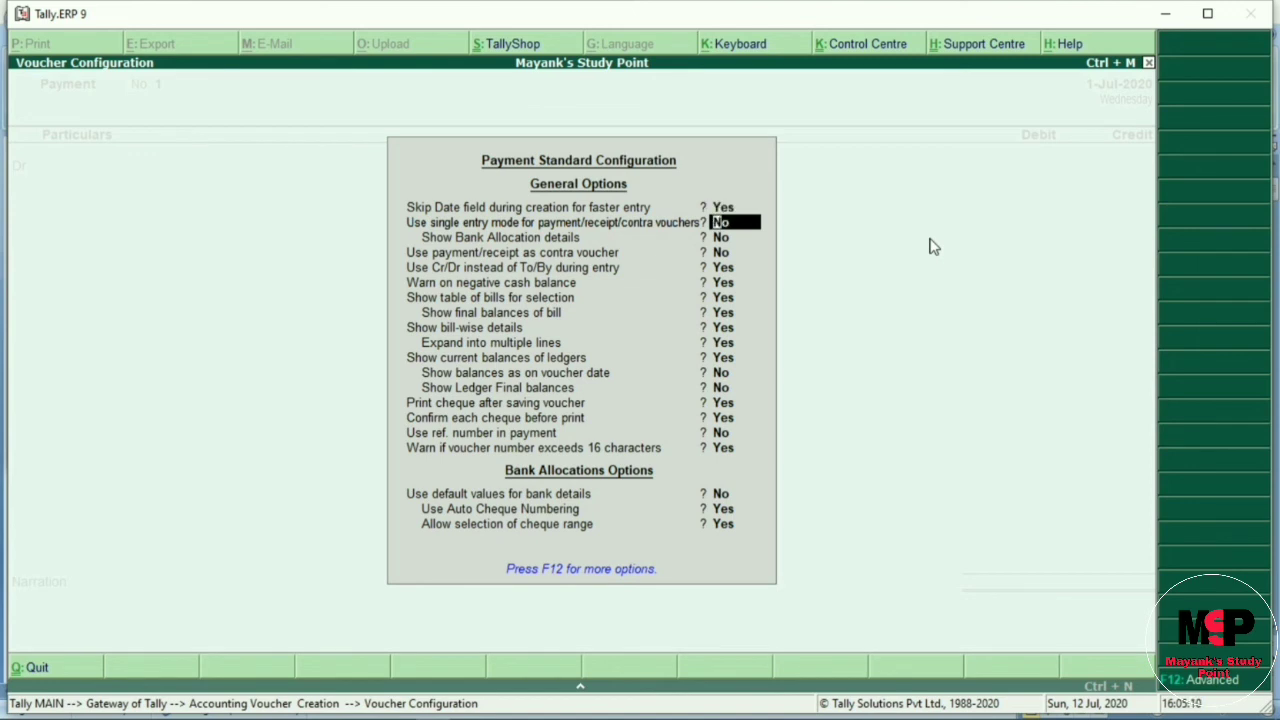
text(y)
key(Return)
key(Return)
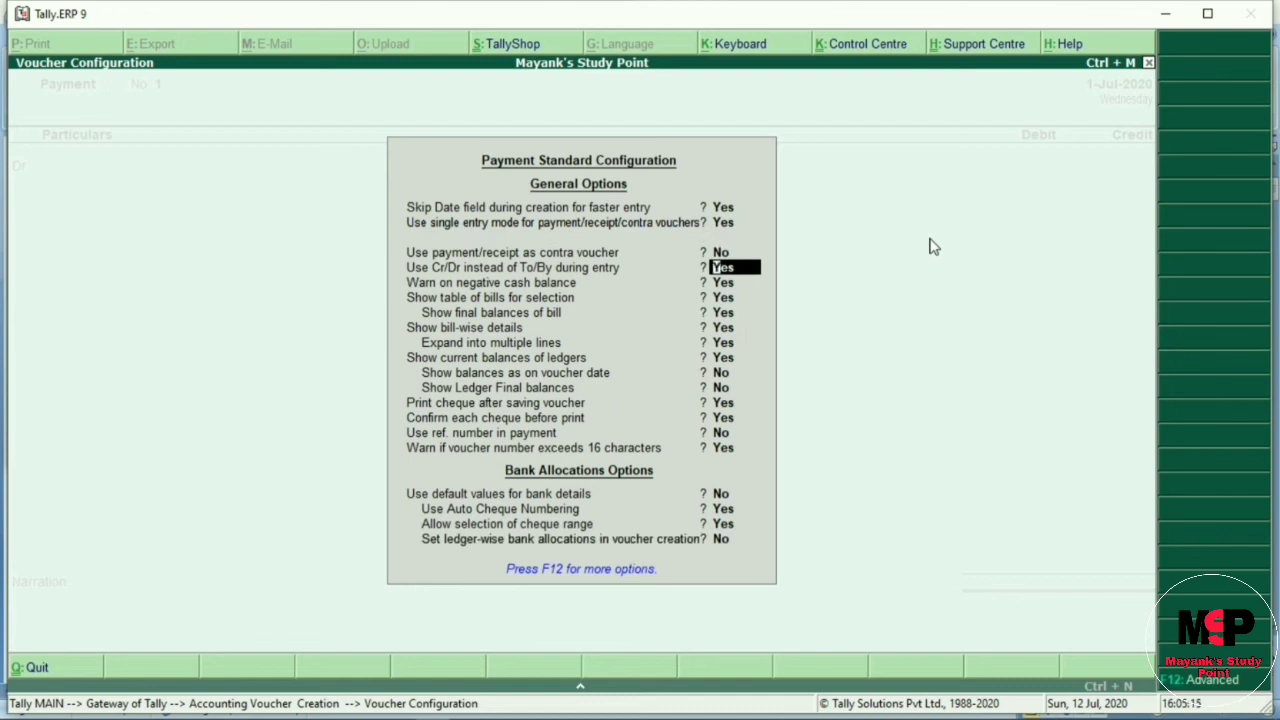
key(ctrl+a)
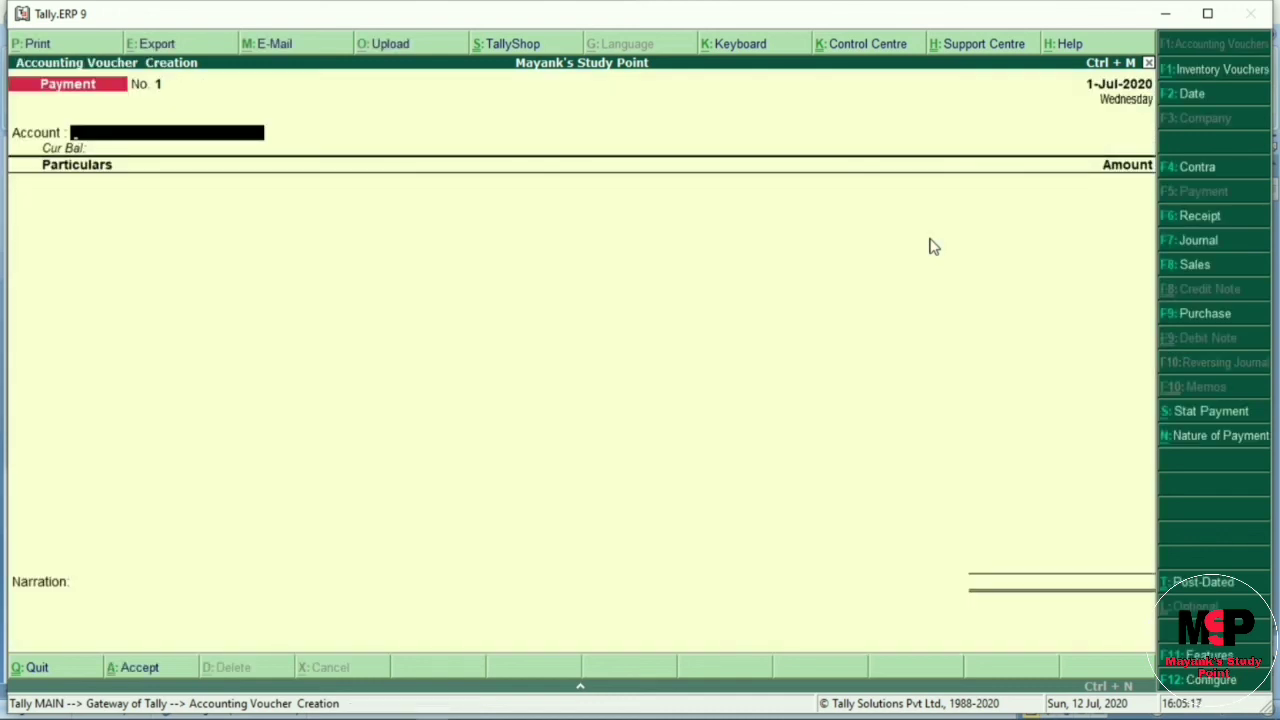
Step: Choose Cash as the payment account and add the Cgst A/c ledger with an amount of 6,20,000
text(Ca)
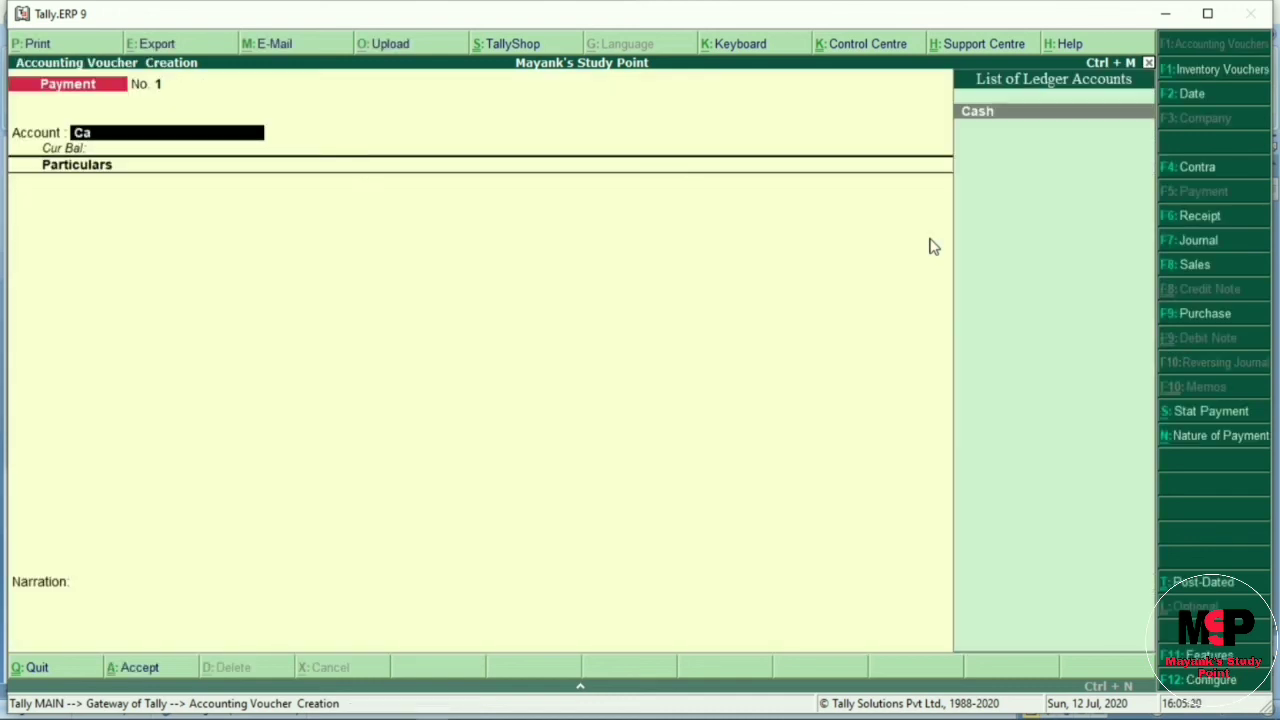
key(Return)
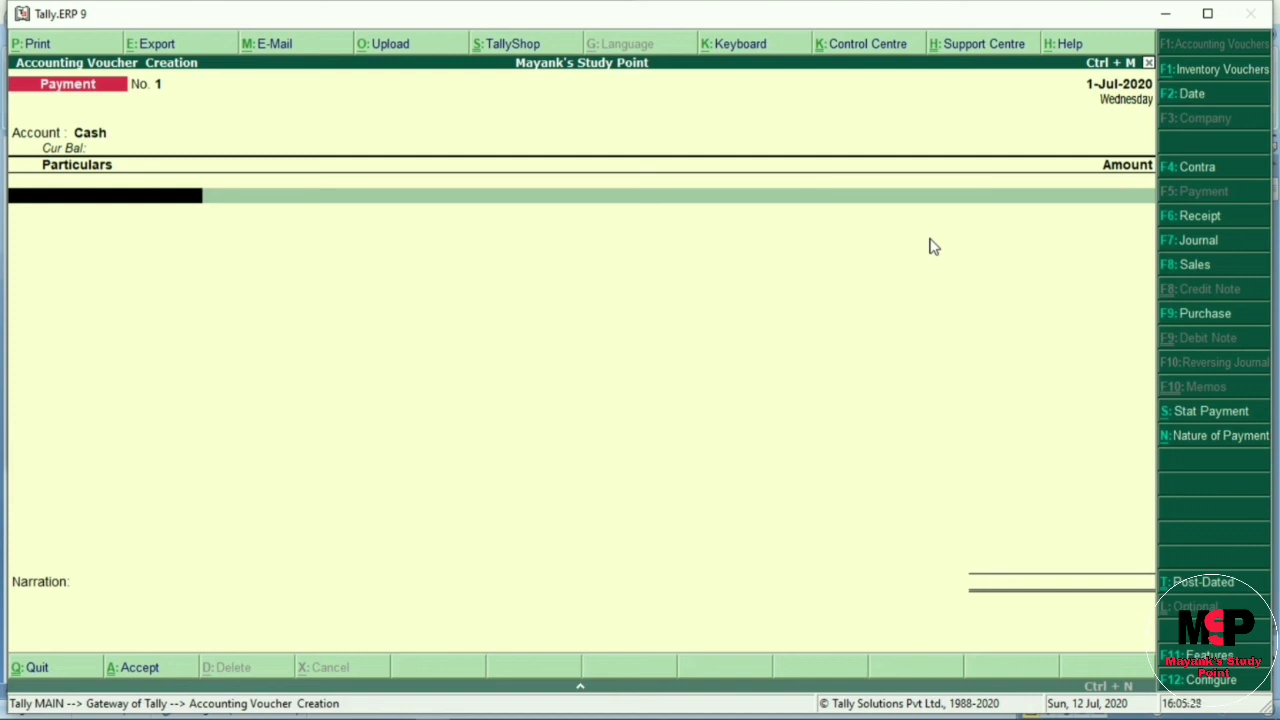
text(C)
key(Return)
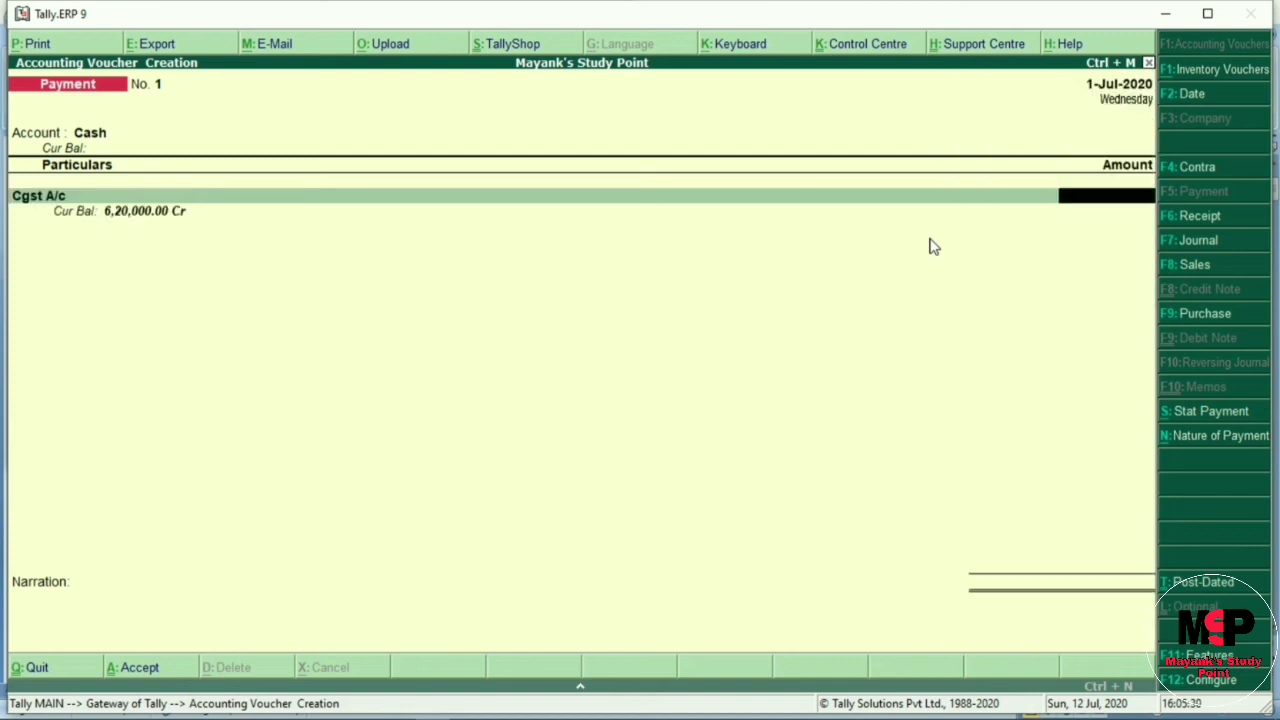
text(00000)
key(BackSpace)
key(Return)
Step: Add the Sgst ledger to the payment voucher with an amount of 6,20,000
text(S)
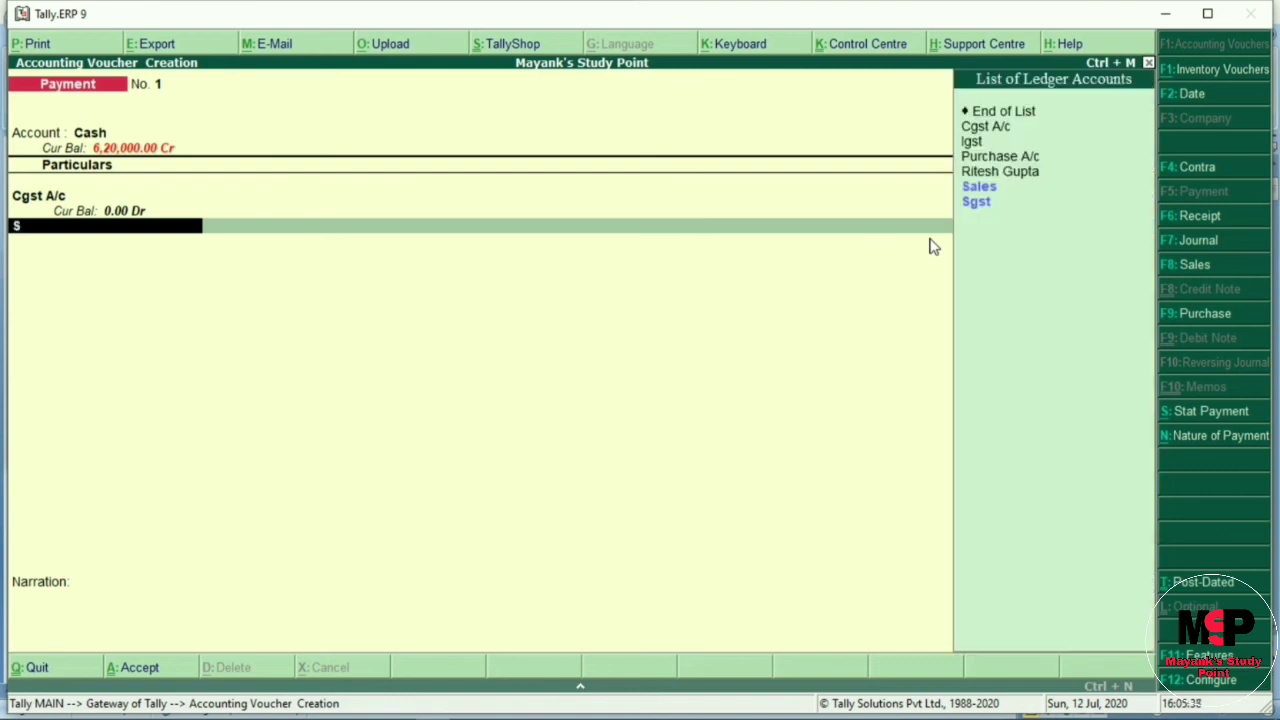
key(Down)
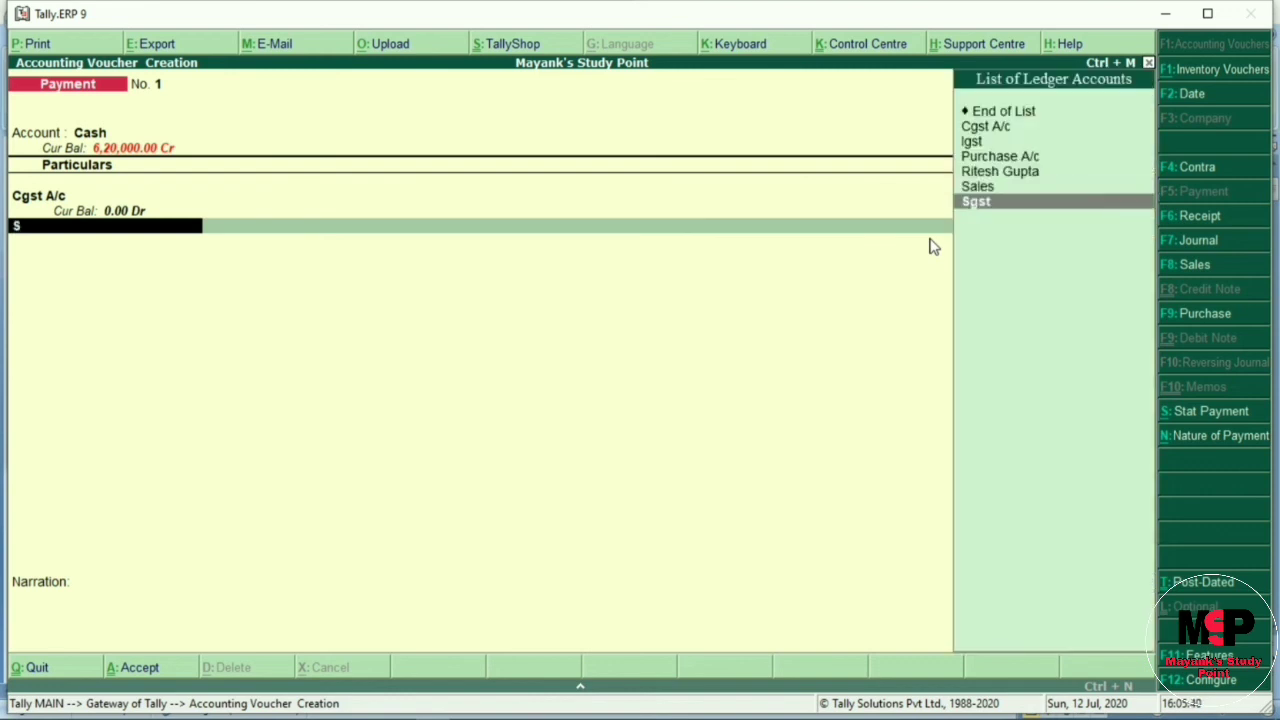
key(Return)
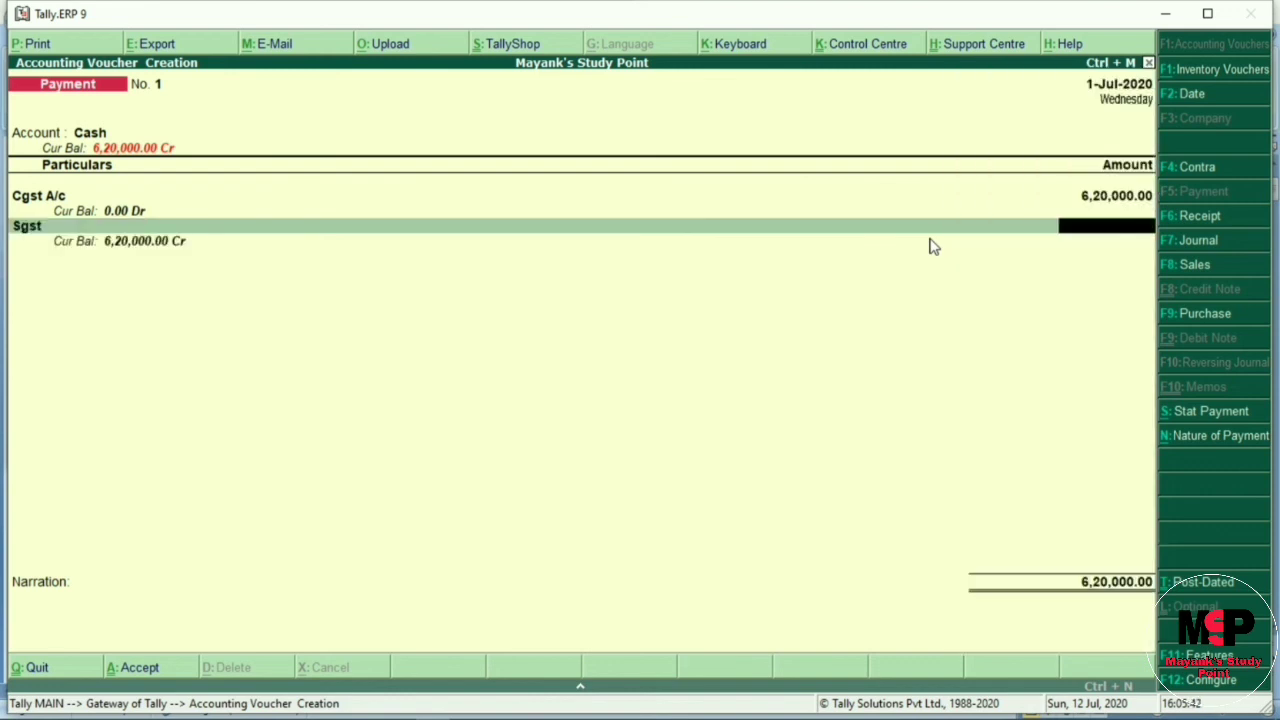
text(620000)
key(Return)
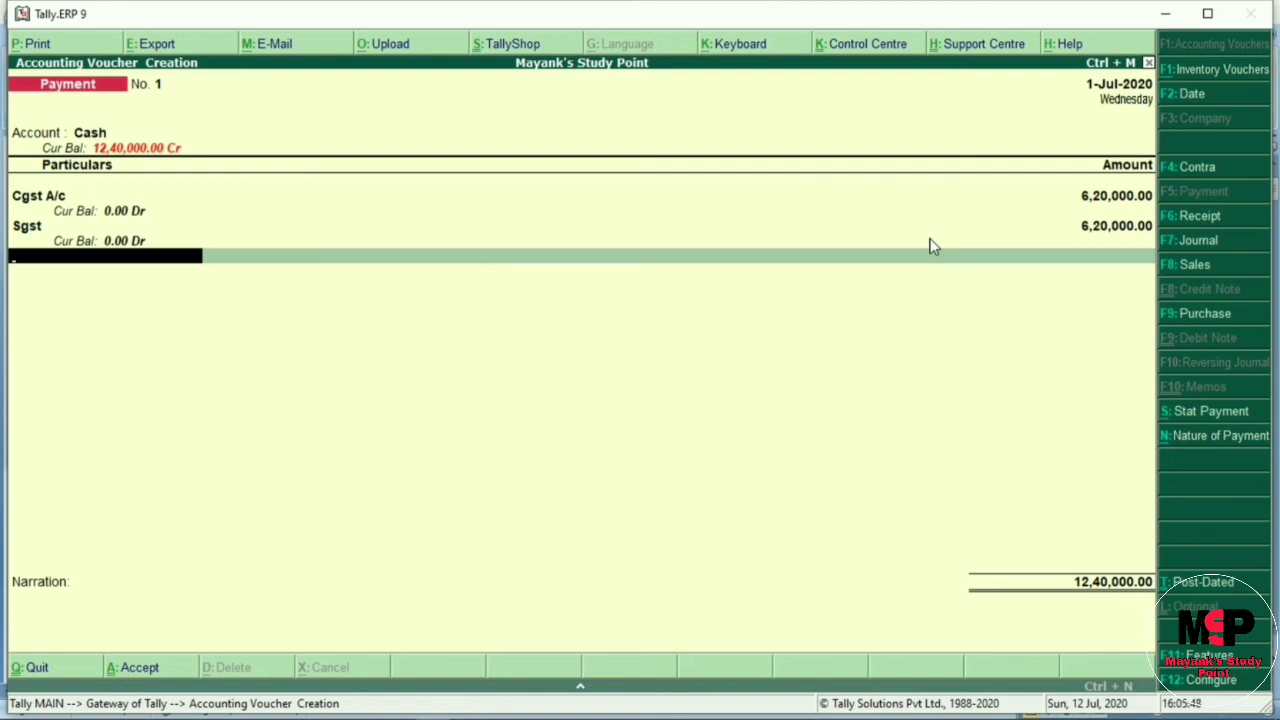
Step: Add the Igst ledger to the payment voucher with an amount of 19,60,000 and save the voucher
text(I)
key(Return)
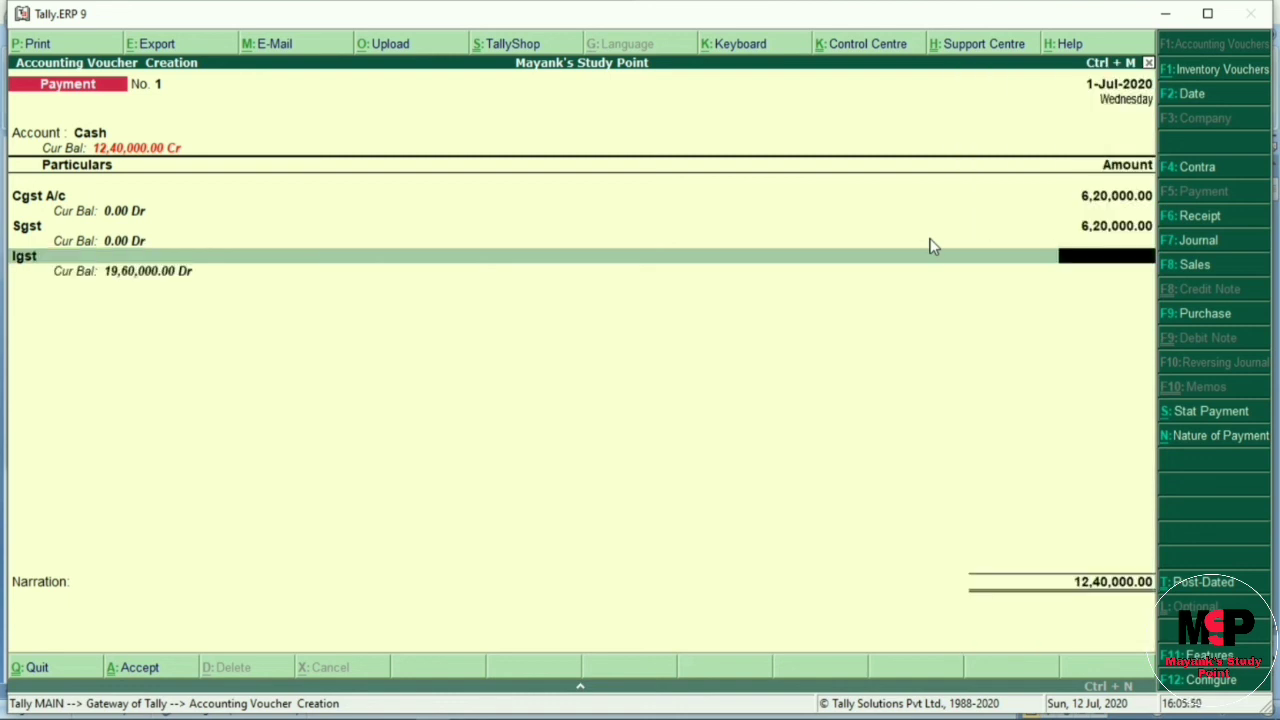
text(1960000)
key(Return)
key(Return)
key(Return)
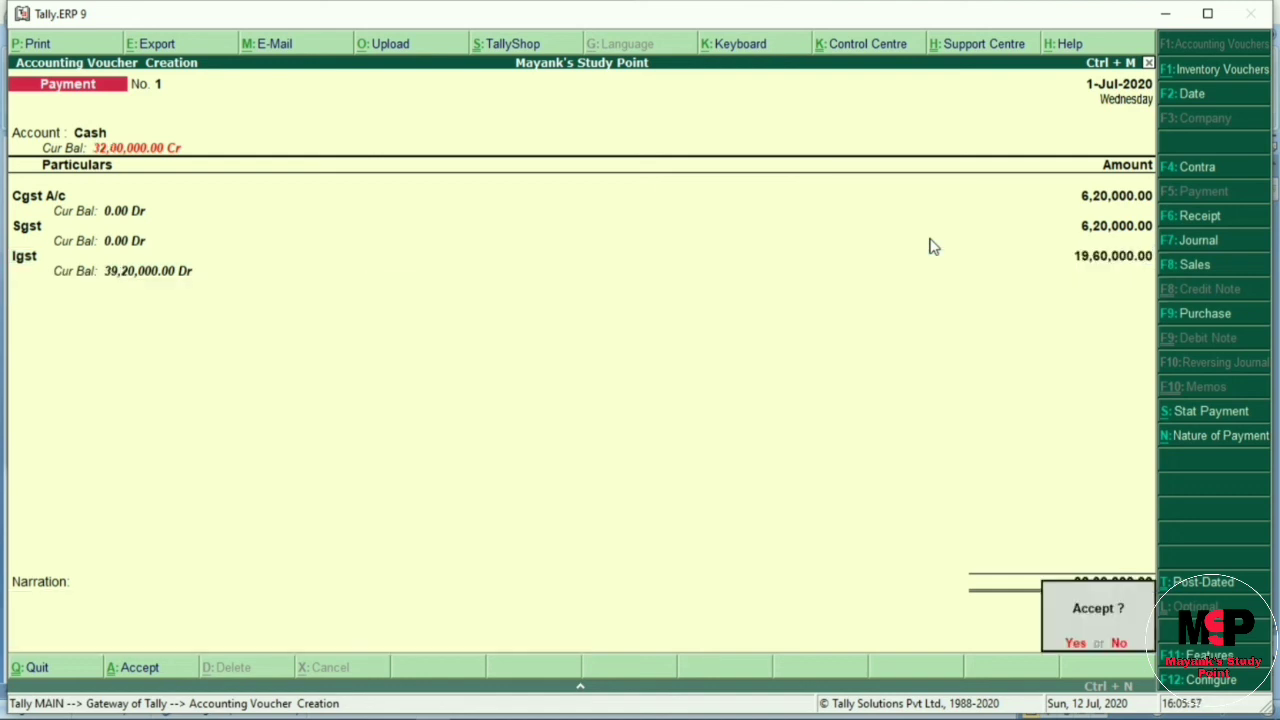
key(y)
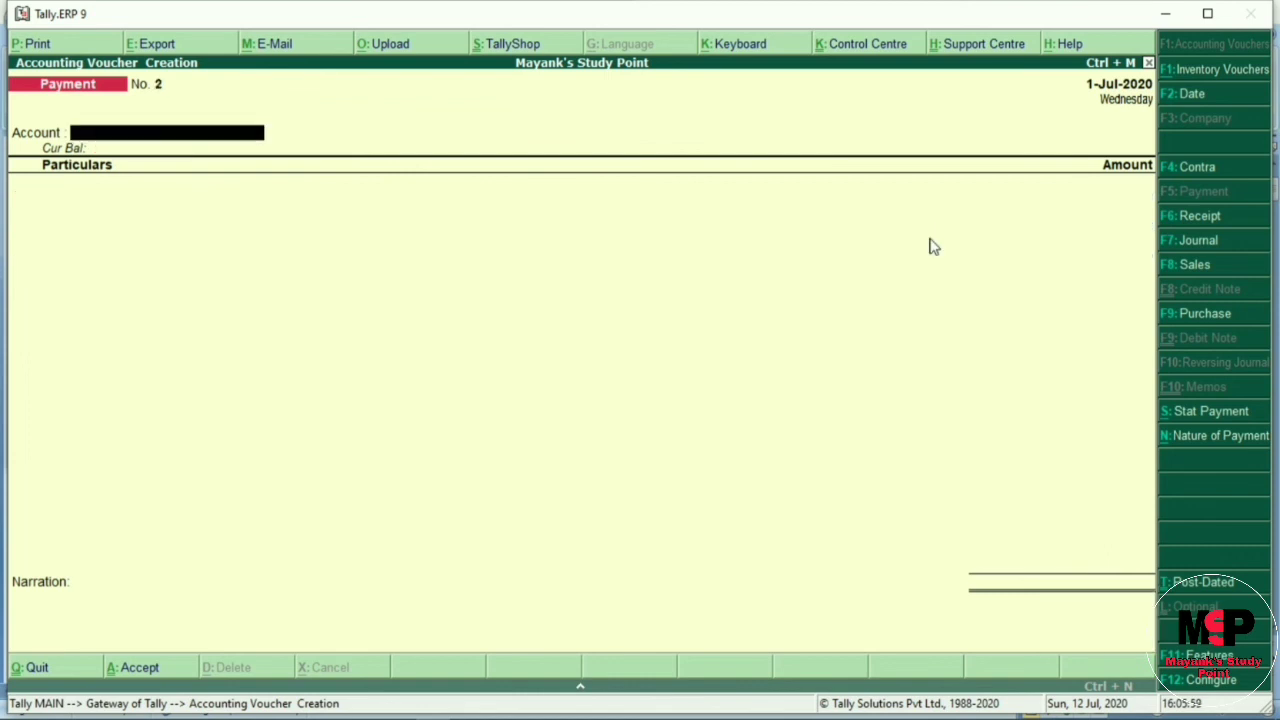
Step: Preview the printout of the saved payment voucher, zoom in to read it, and return to the Gateway of Tally
key(Page_Up)
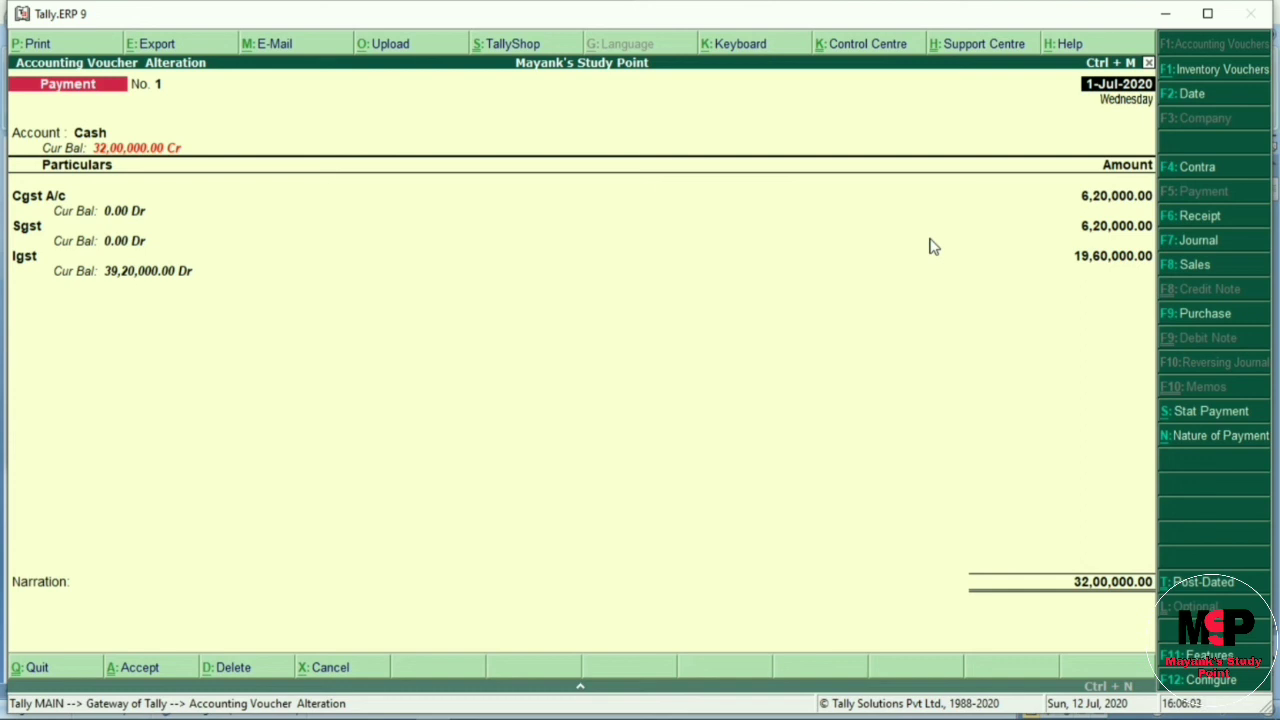
key(alt+p)
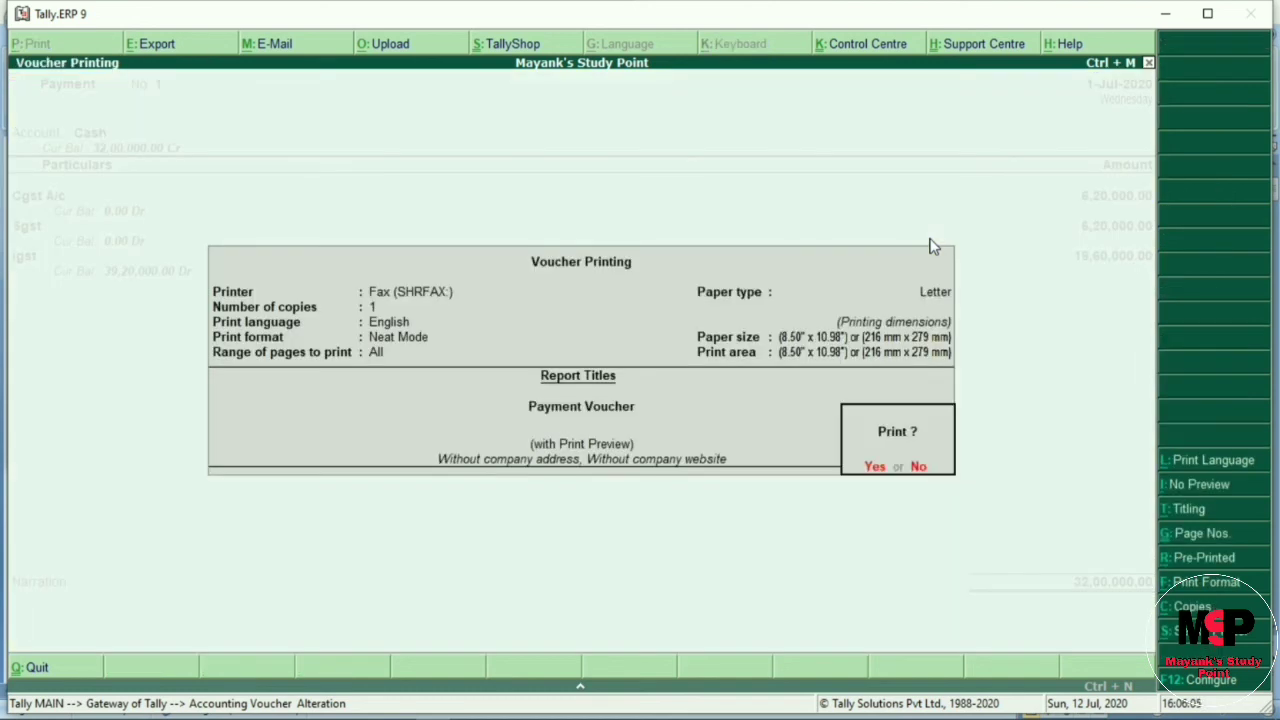
key(y)
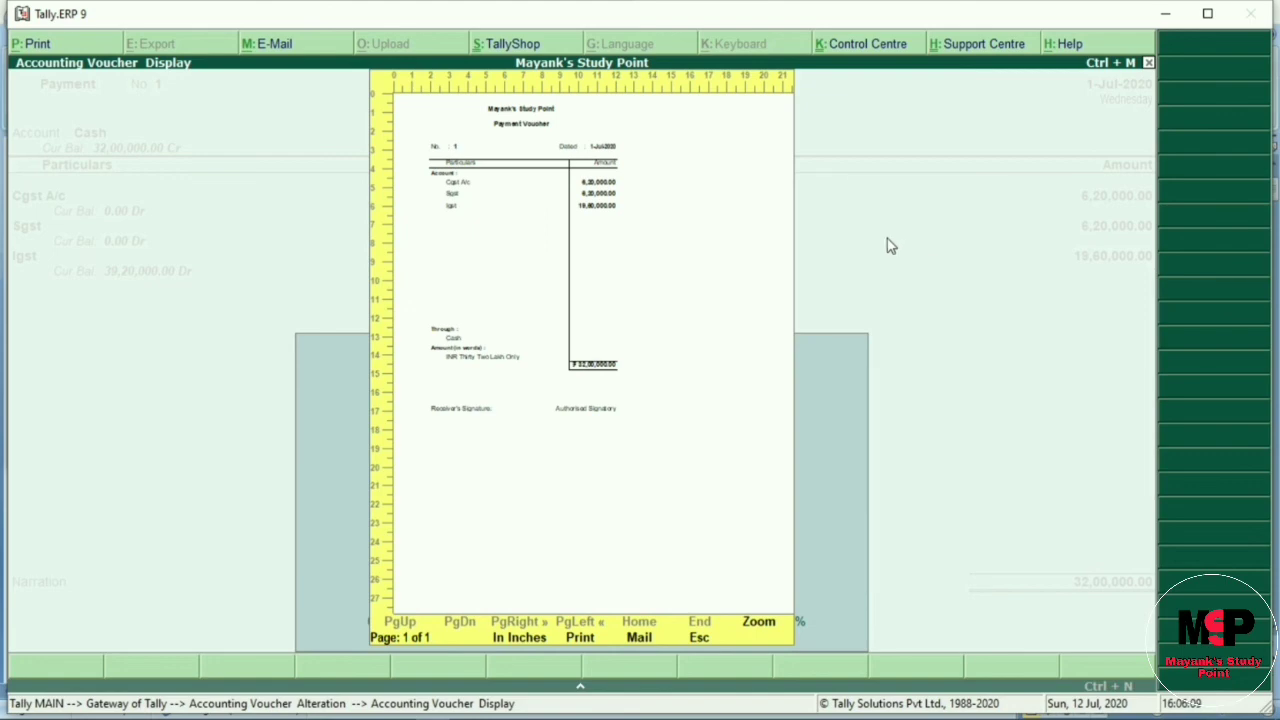
key(alt+z)
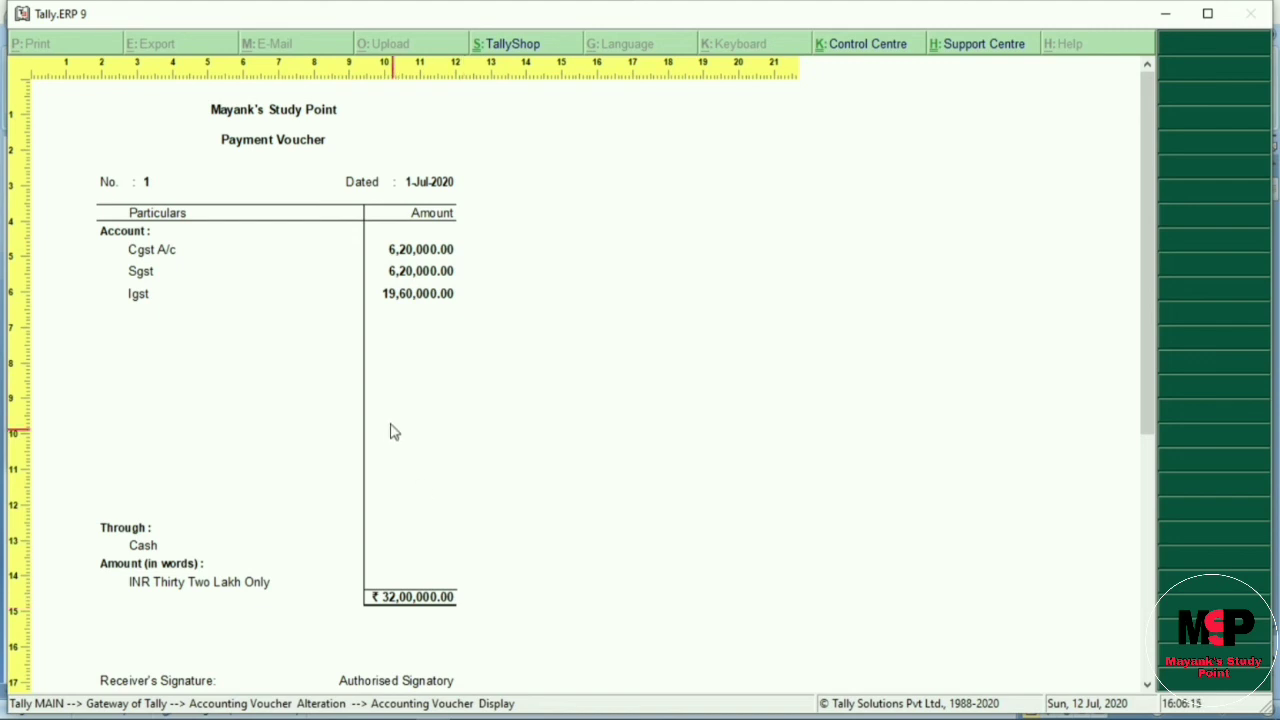
key(alt+z)
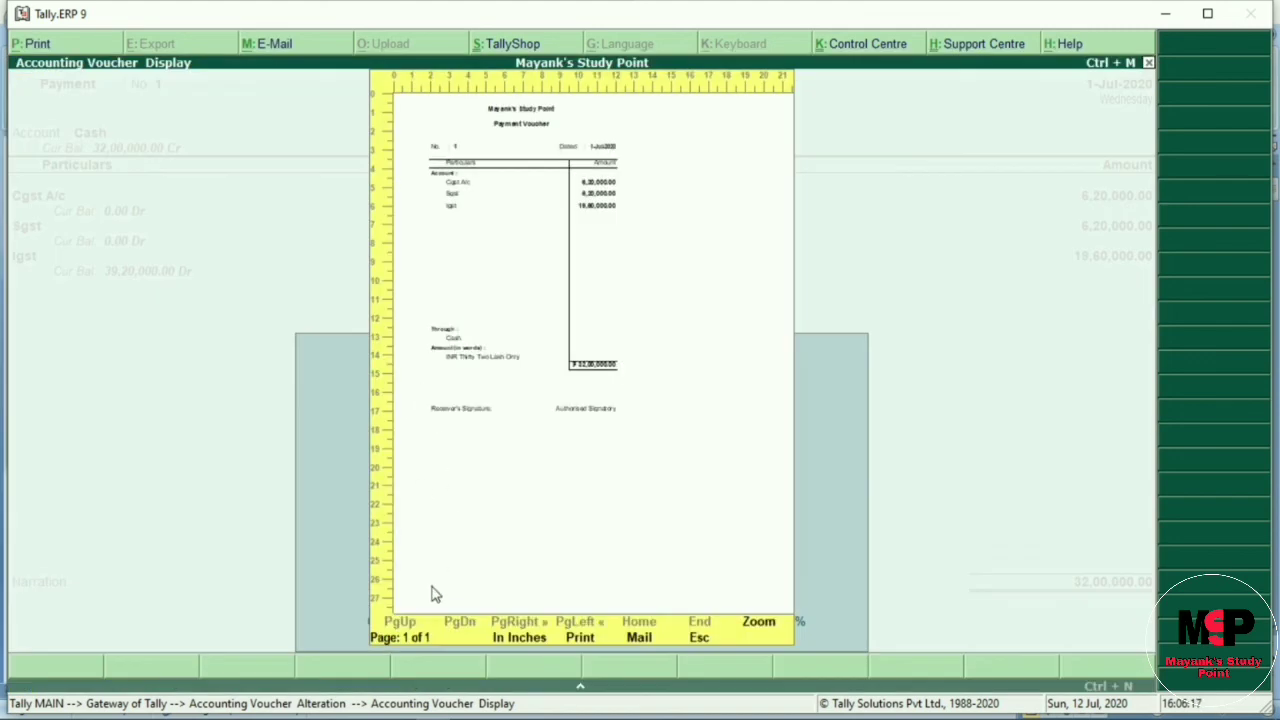
key(Escape)
key(Escape)
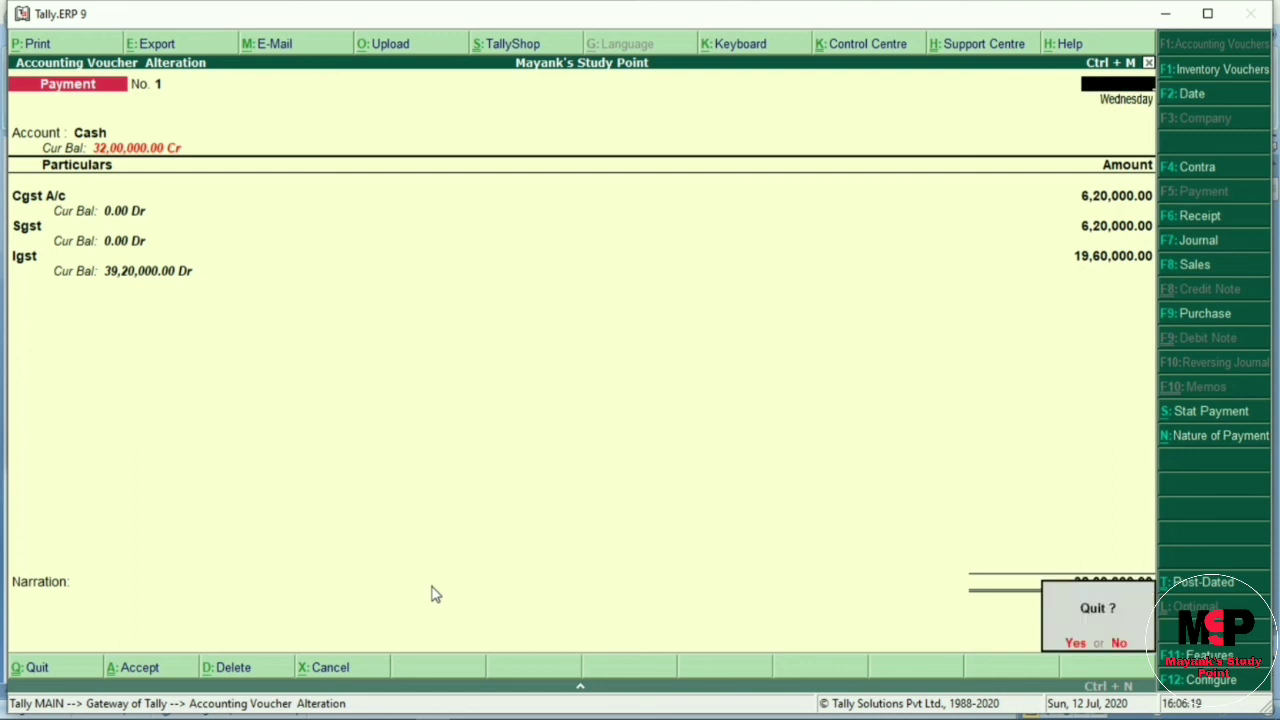
key(y)
key(Escape)
key(y)
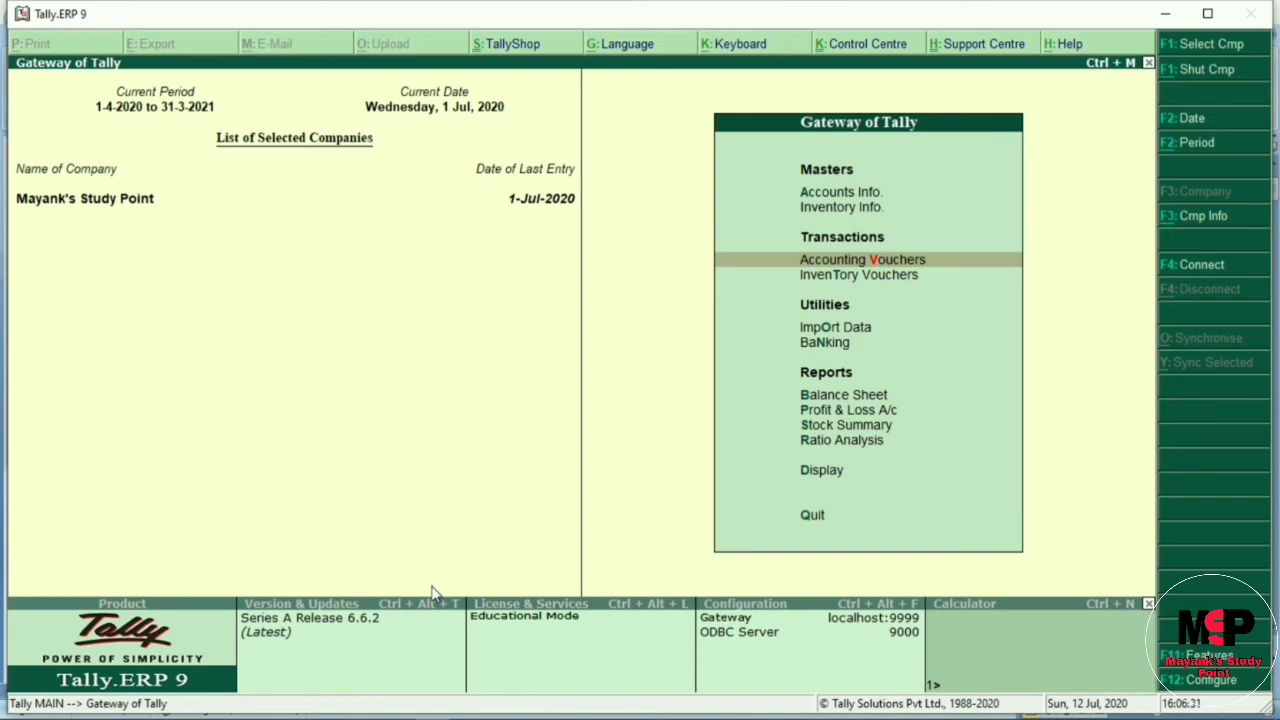
Step: Open the Sales voucher type for alteration from the accounts information masters
key(a)
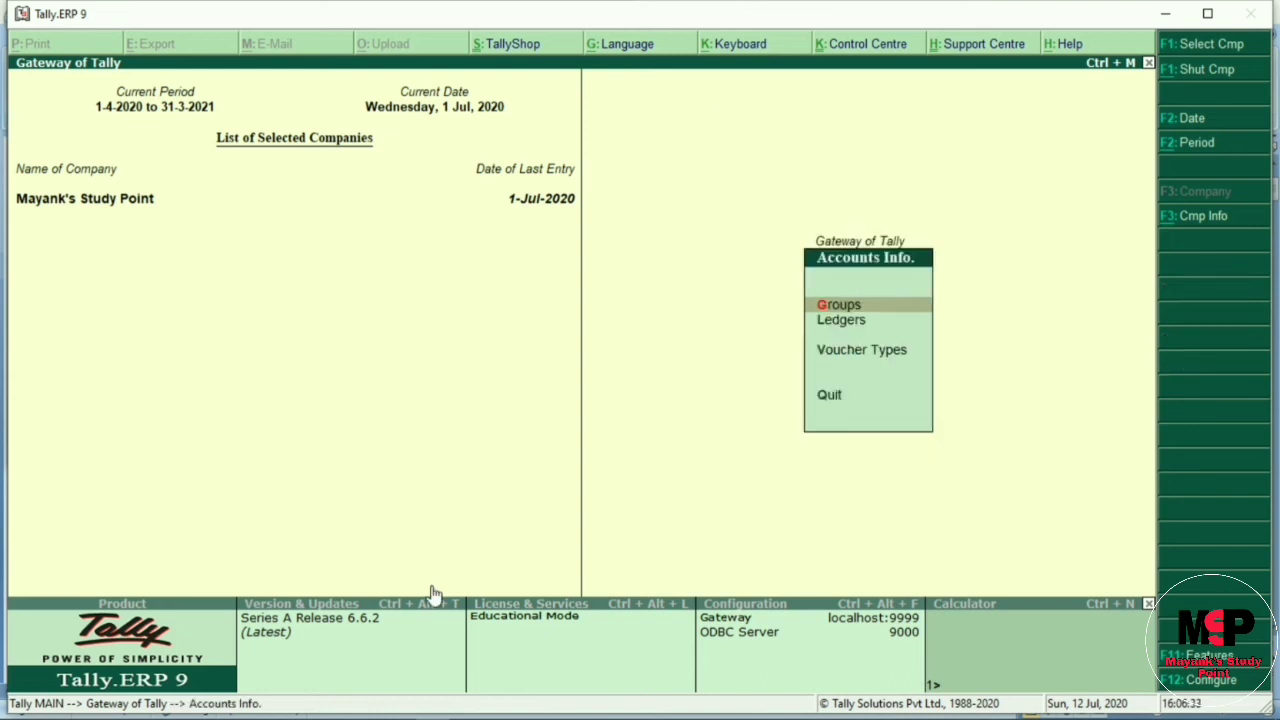
key(Escape)
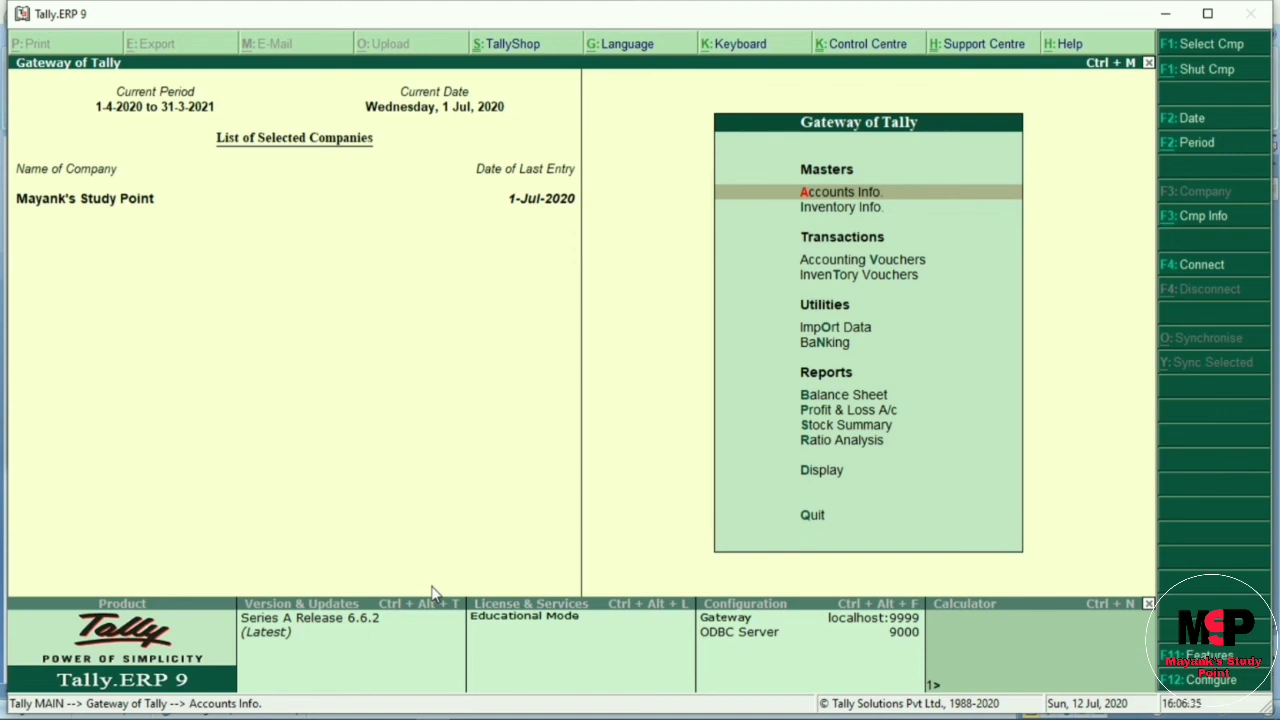
key(a)
key(Down)
key(Down)
key(Down)
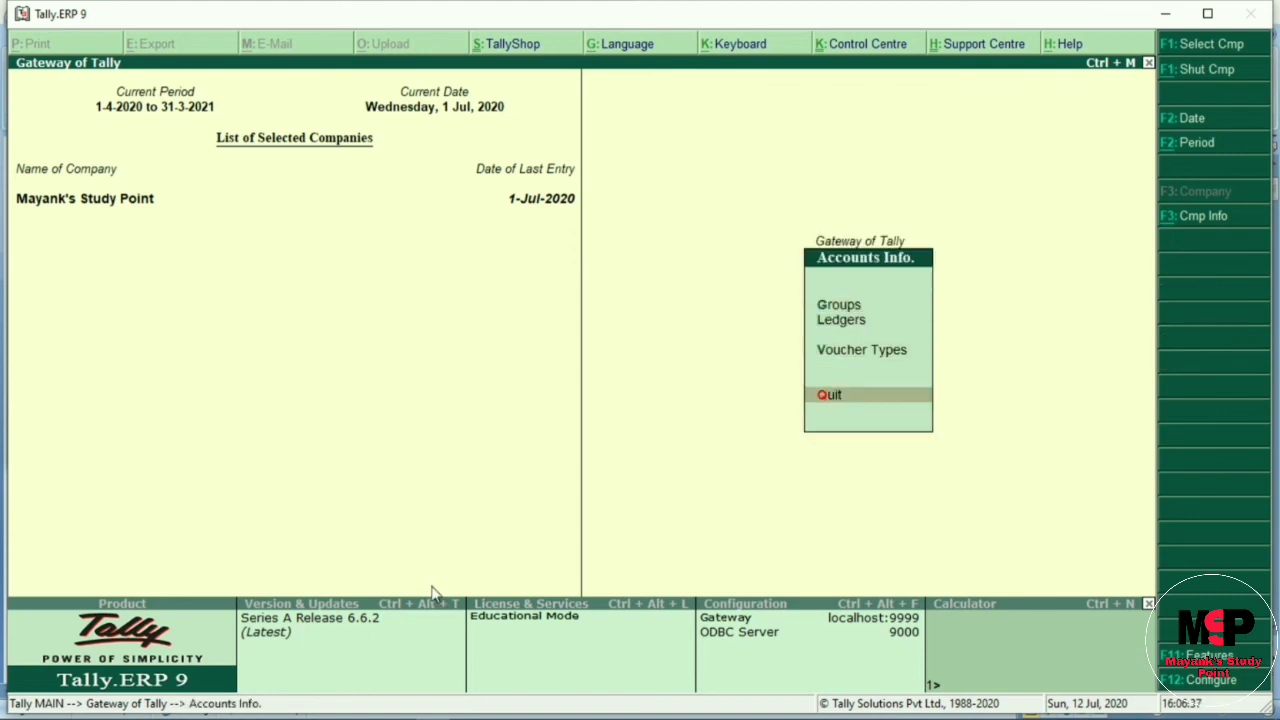
key(Up)
key(Return)
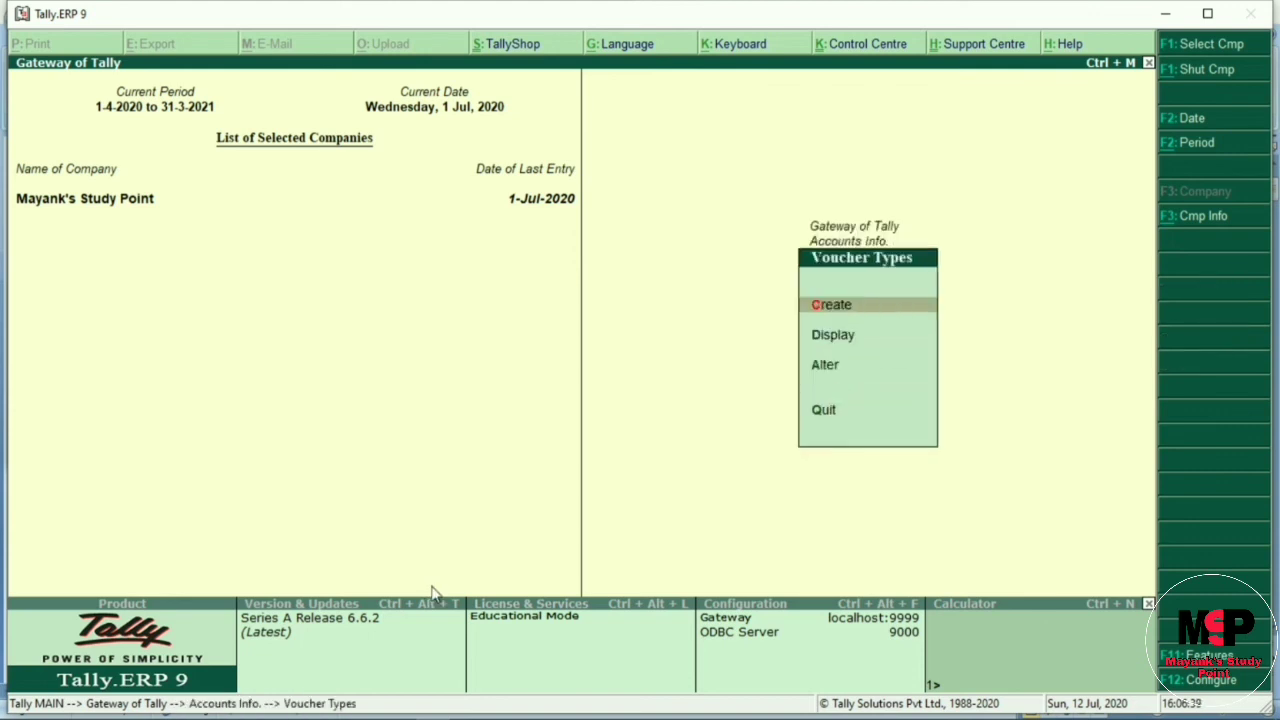
key(Return)
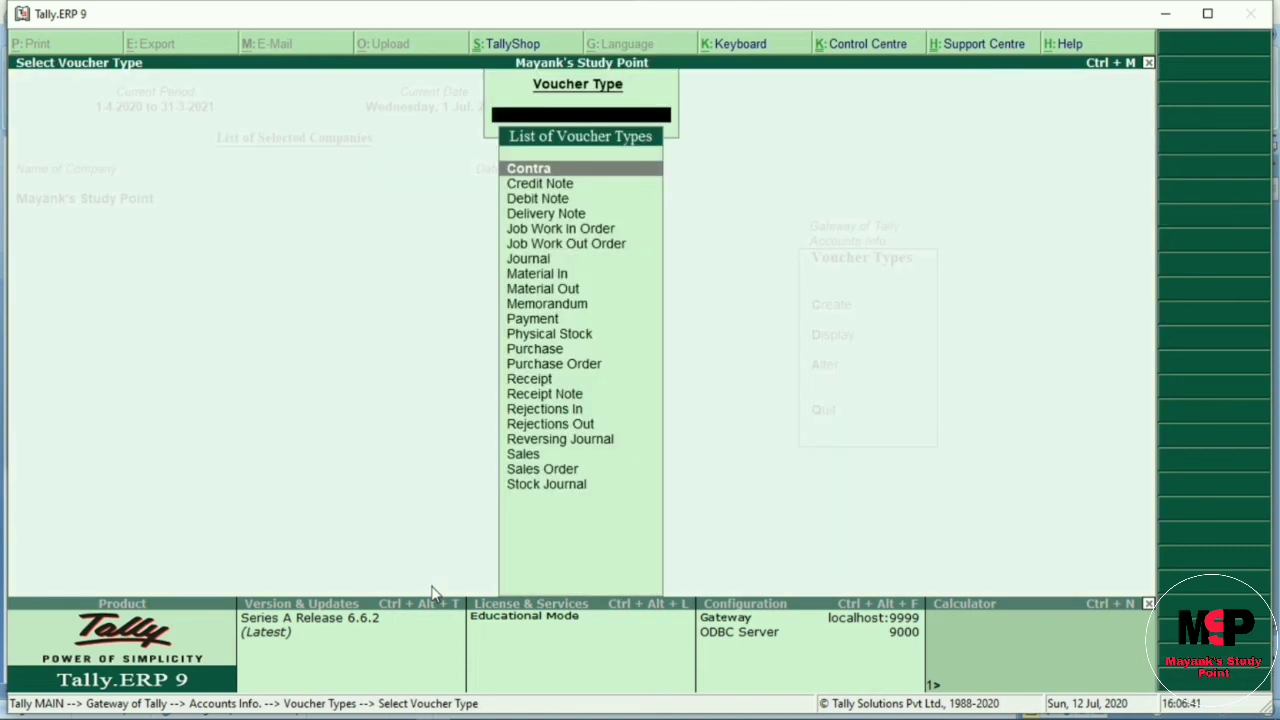
key(Down)
key(Down)
key(Down)
key(Down)
key(Down)
key(Down)
key(Down)
key(Down)
key(Down)
key(Down)
key(Down)
key(Down)
key(Down)
key(Down)
key(Down)
key(Down)
key(Down)
key(Down)
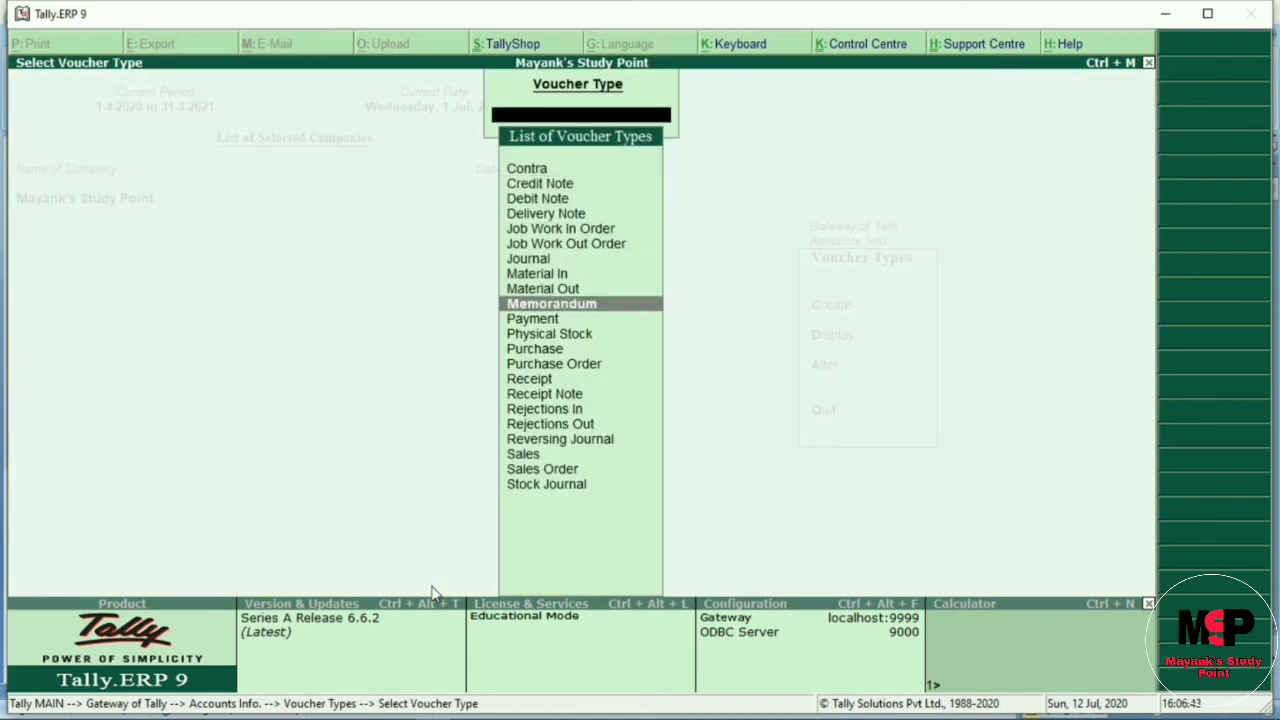
key(Down)
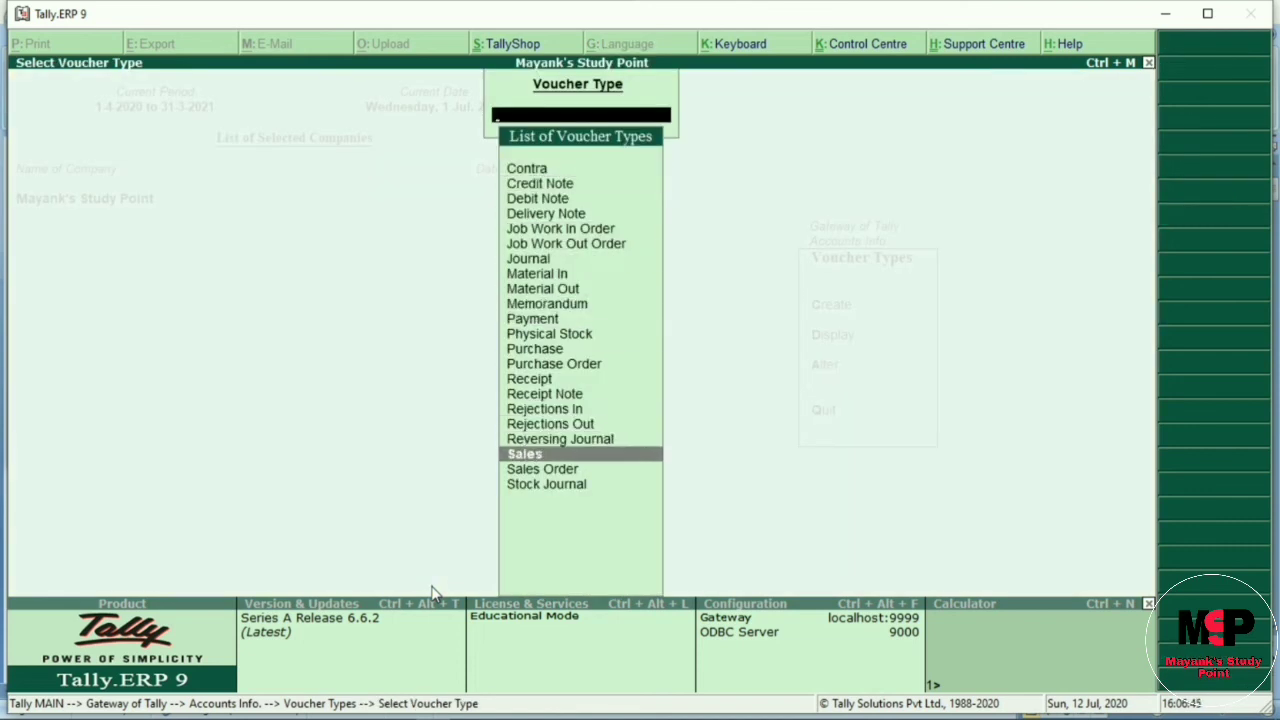
key(Return)
Step: Set the Sales voucher type to print vouchers after saving, accept the alteration, and return to the Gateway of Tally
key(Return)
key(Return)
key(Return)
key(Return)
key(Return)
key(Return)
key(Return)
key(Return)
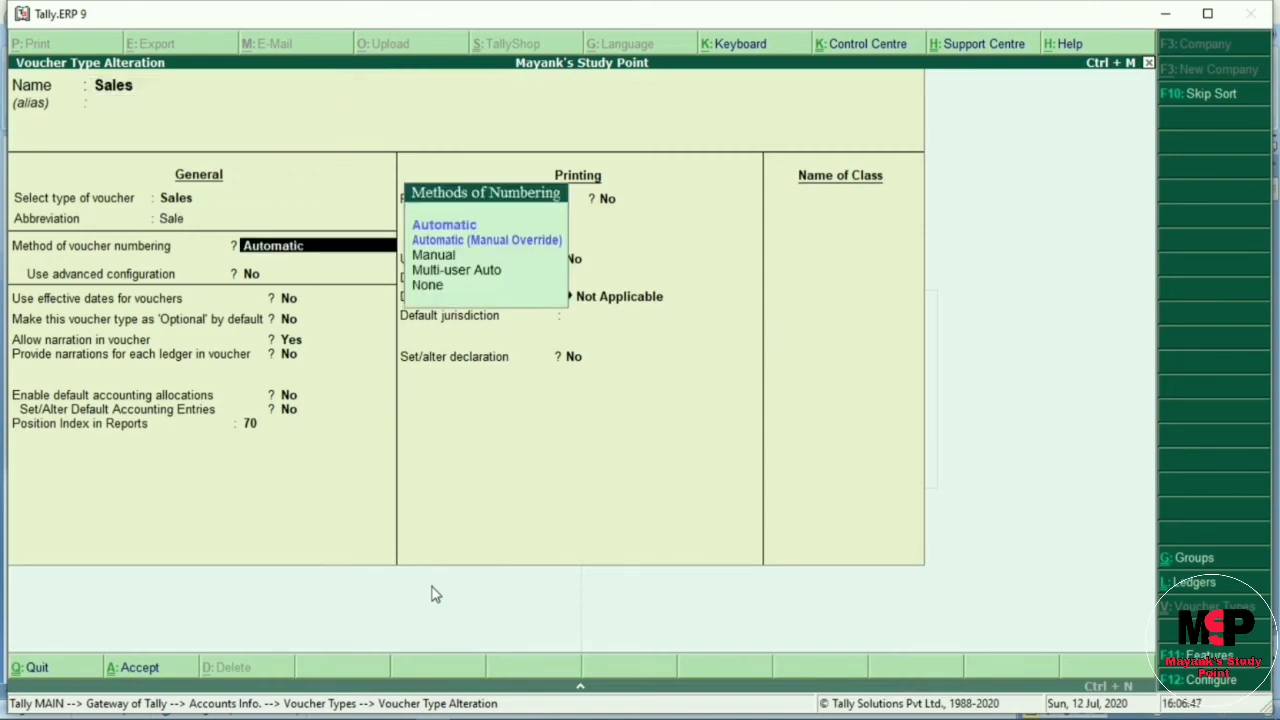
key(Return)
key(Return)
key(Return)
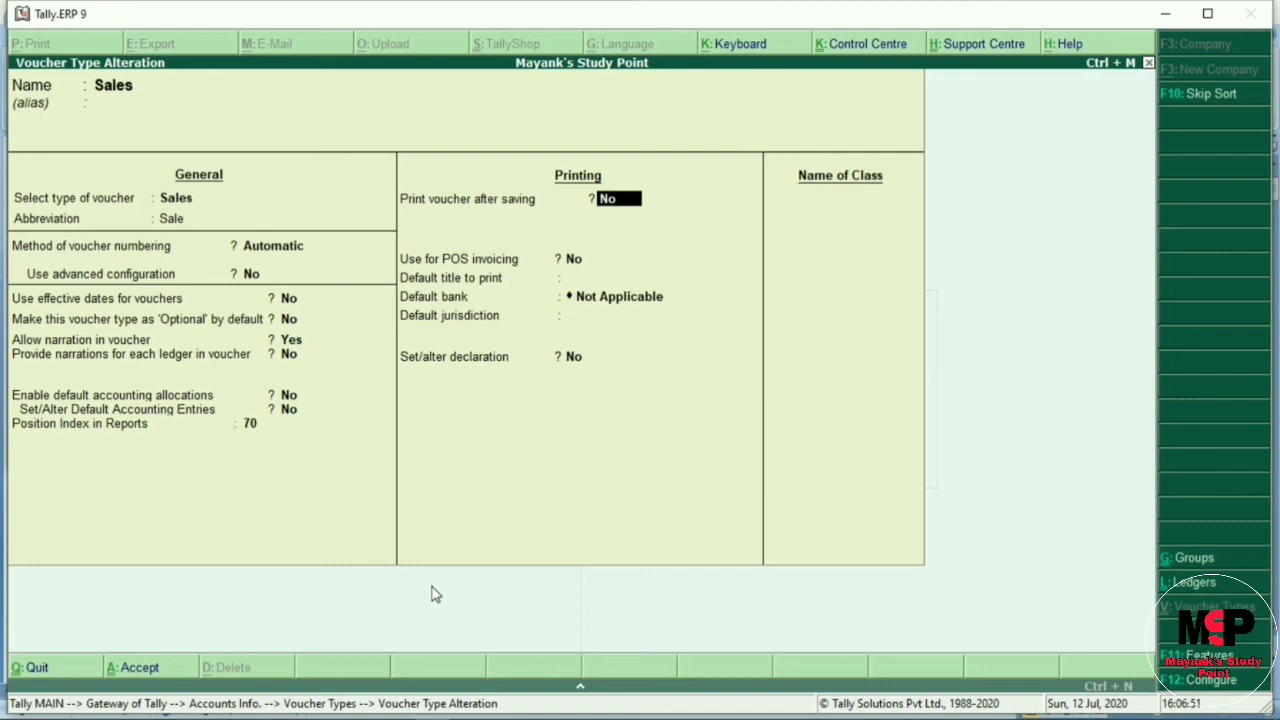
text(y)
key(Return)
key(Return)
key(Return)
key(Return)
key(Return)
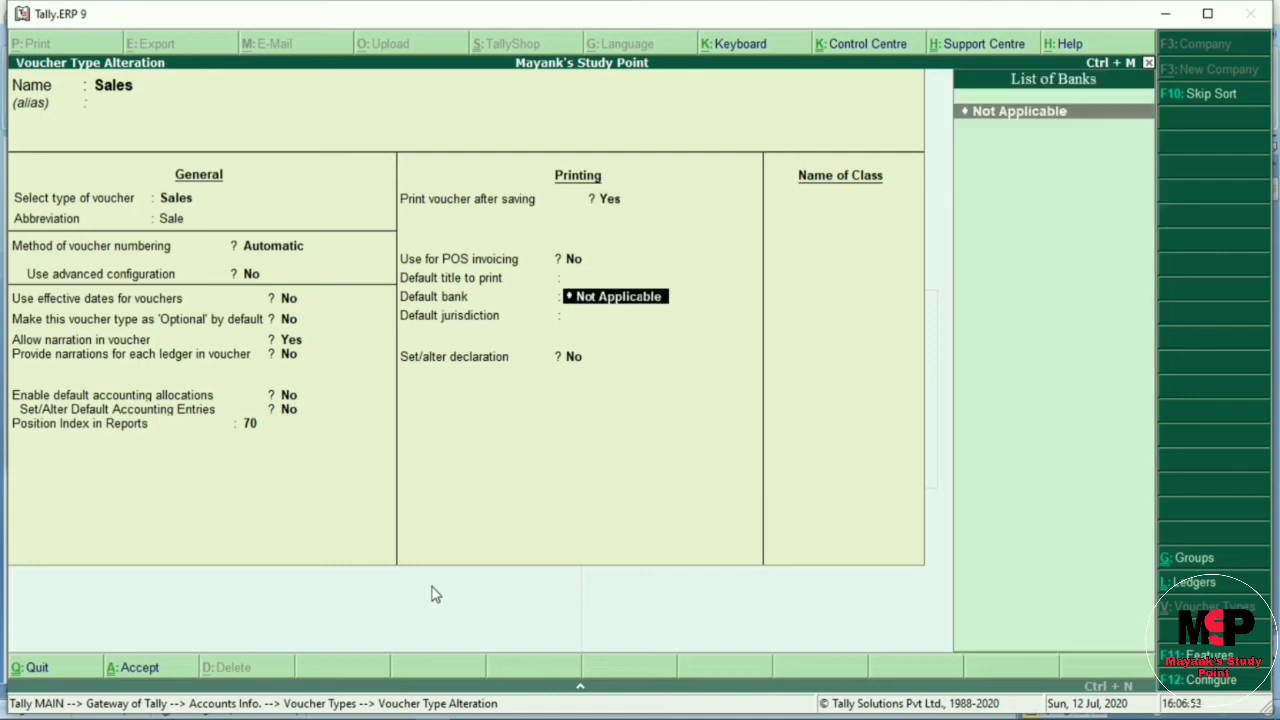
key(Return)
key(Return)
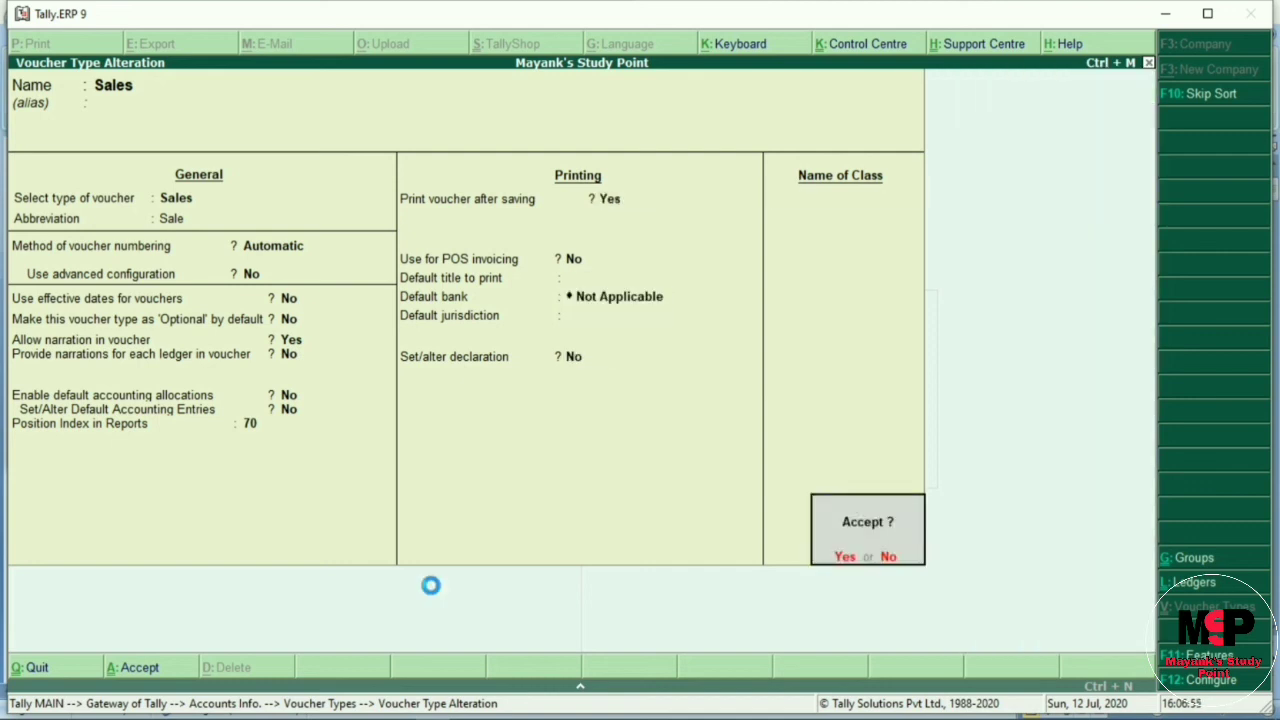
key(Escape)
key(Escape)
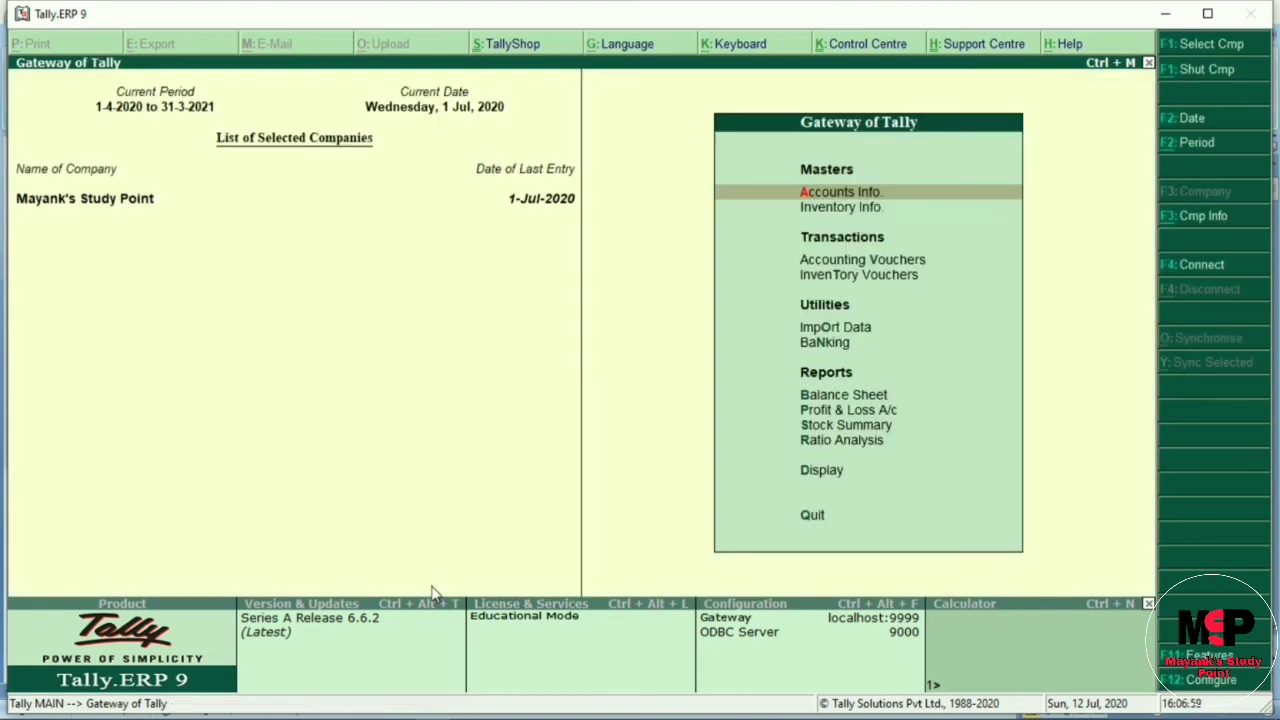
Step: Start a new sales voucher with Cash as the party account, default party details, and Sales as the sales ledger
key(v)
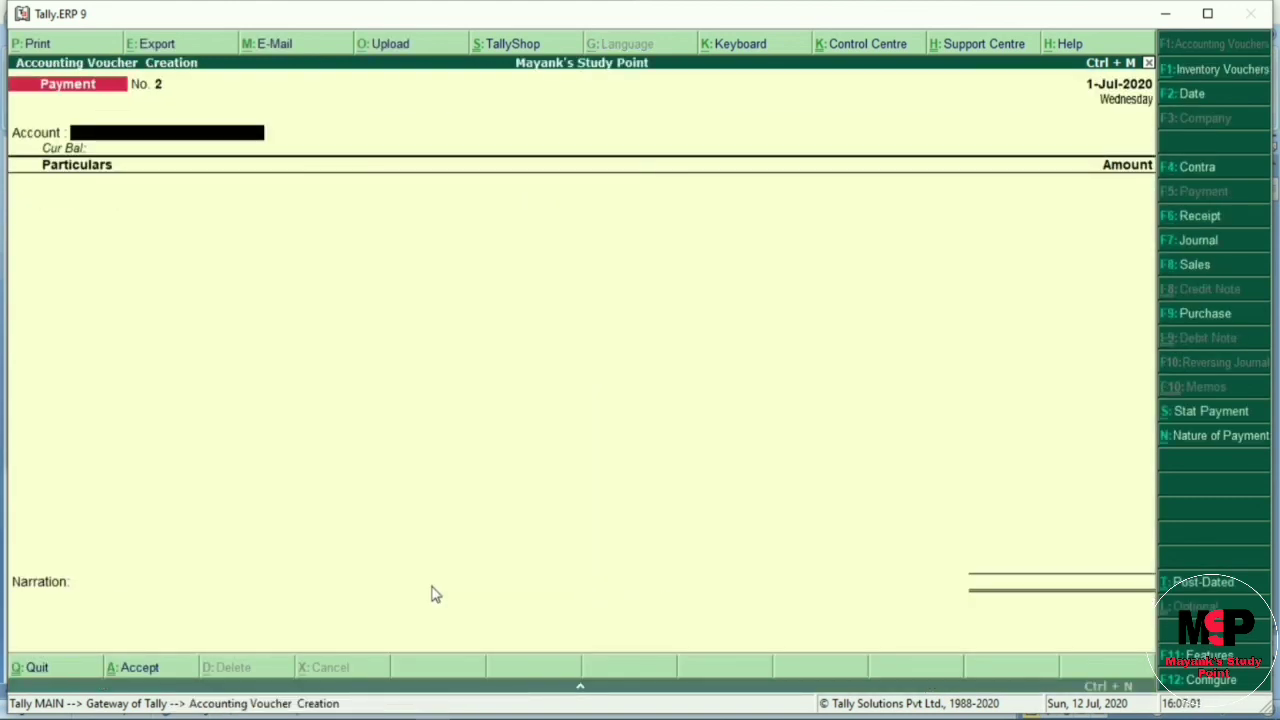
key(F8)
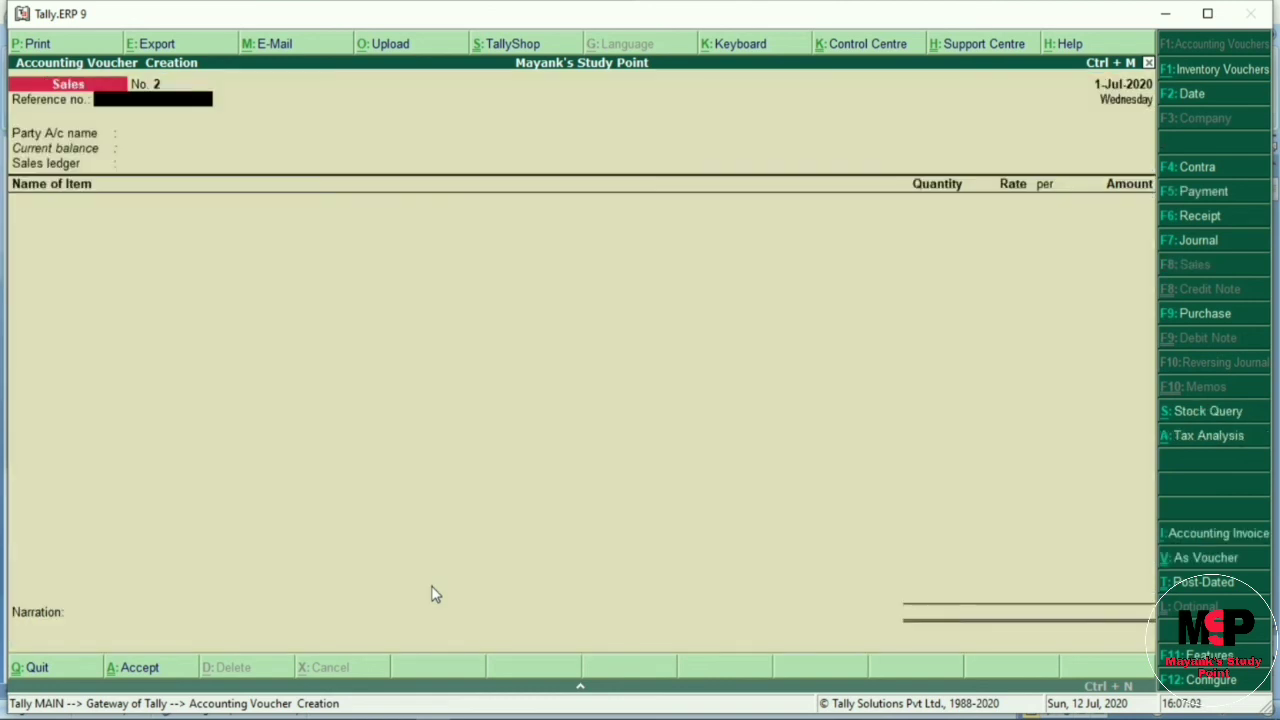
key(Return)
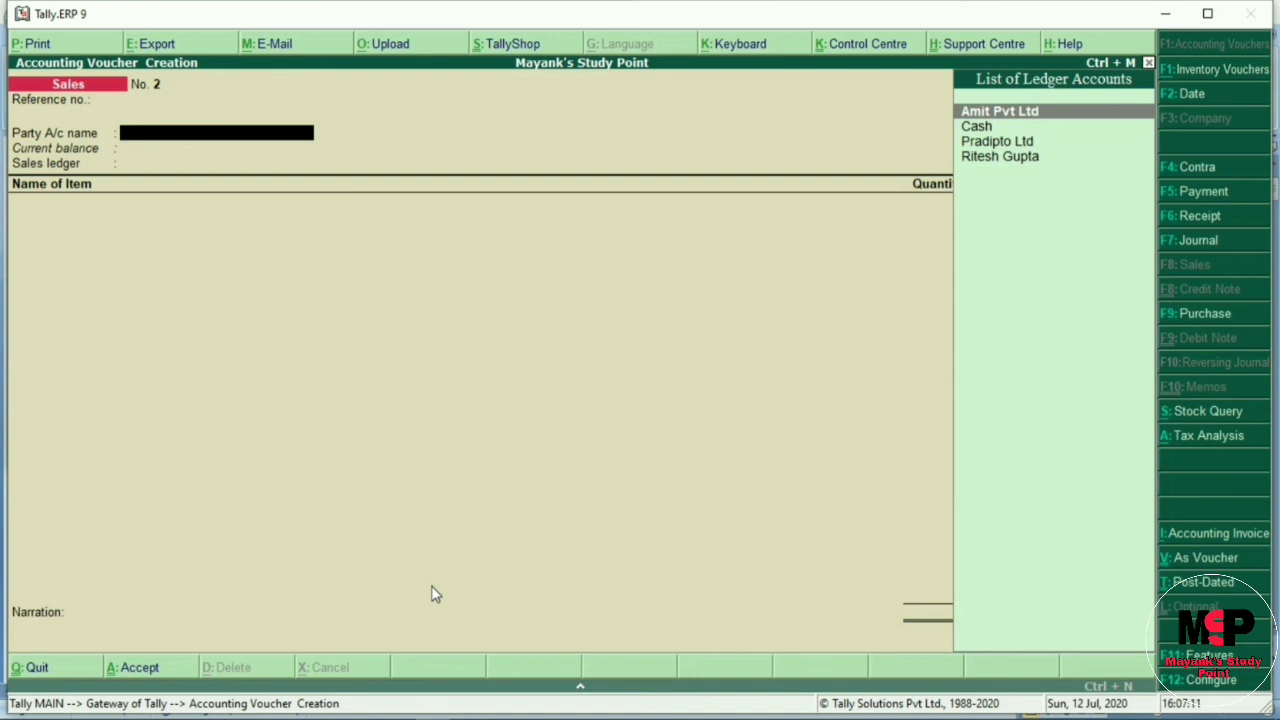
key(Down)
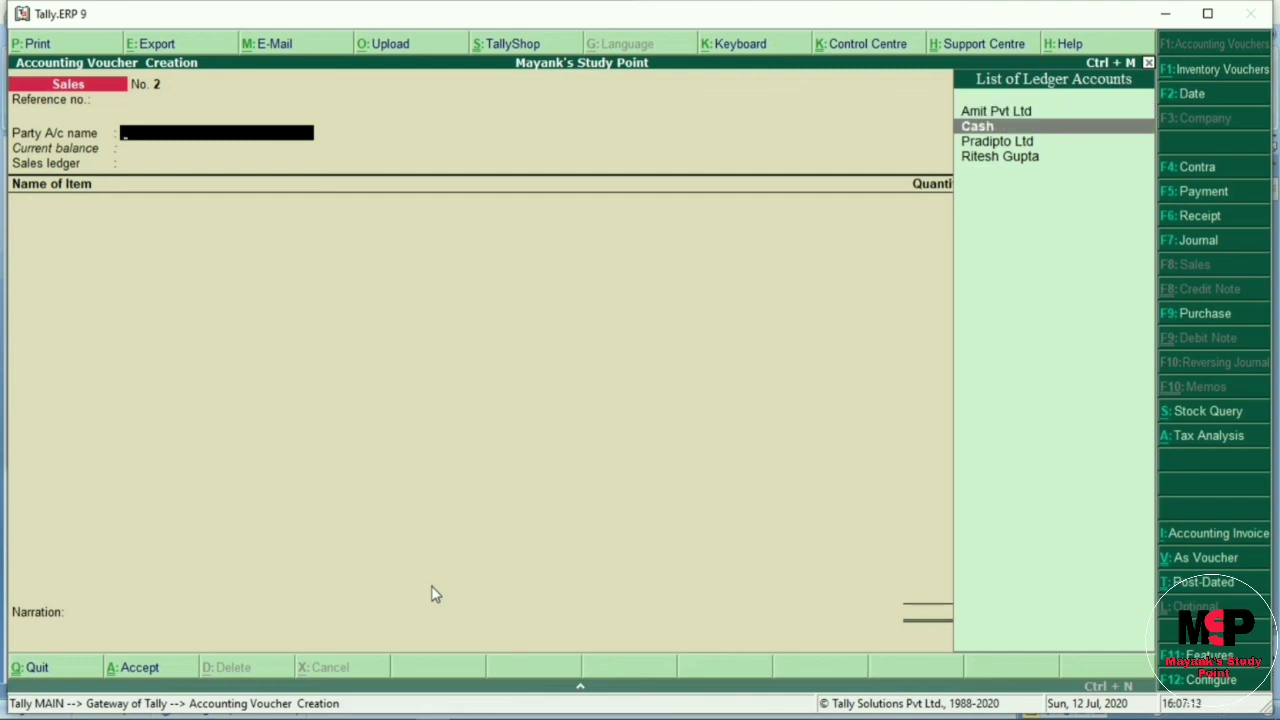
key(Return)
key(Return)
key(Return)
key(Return)
key(Return)
key(Return)
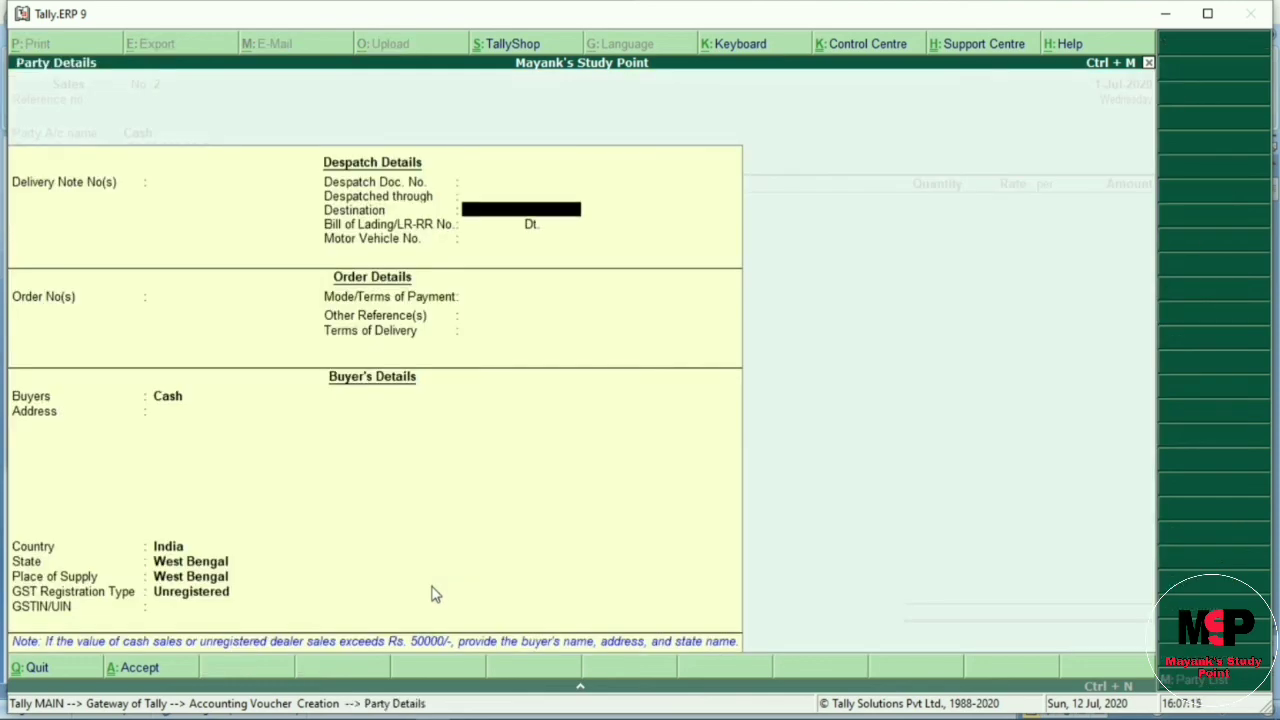
key(Return)
key(ctrl+a)
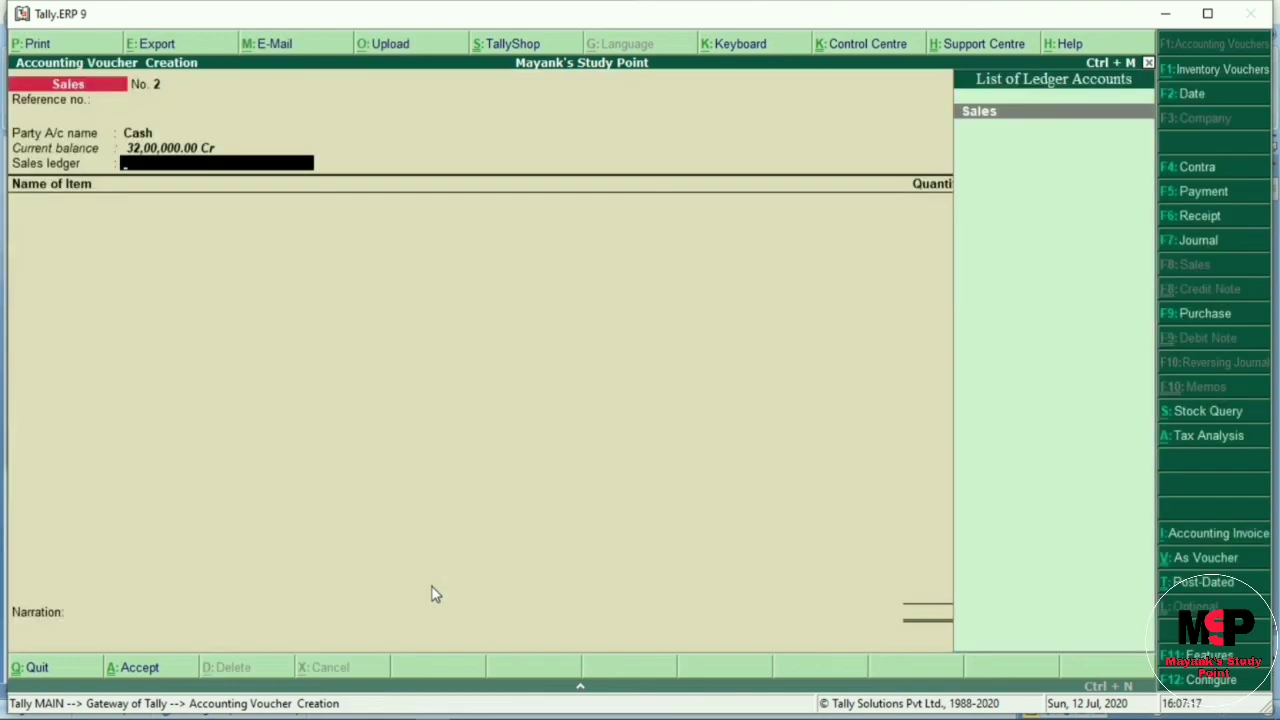
key(Return)
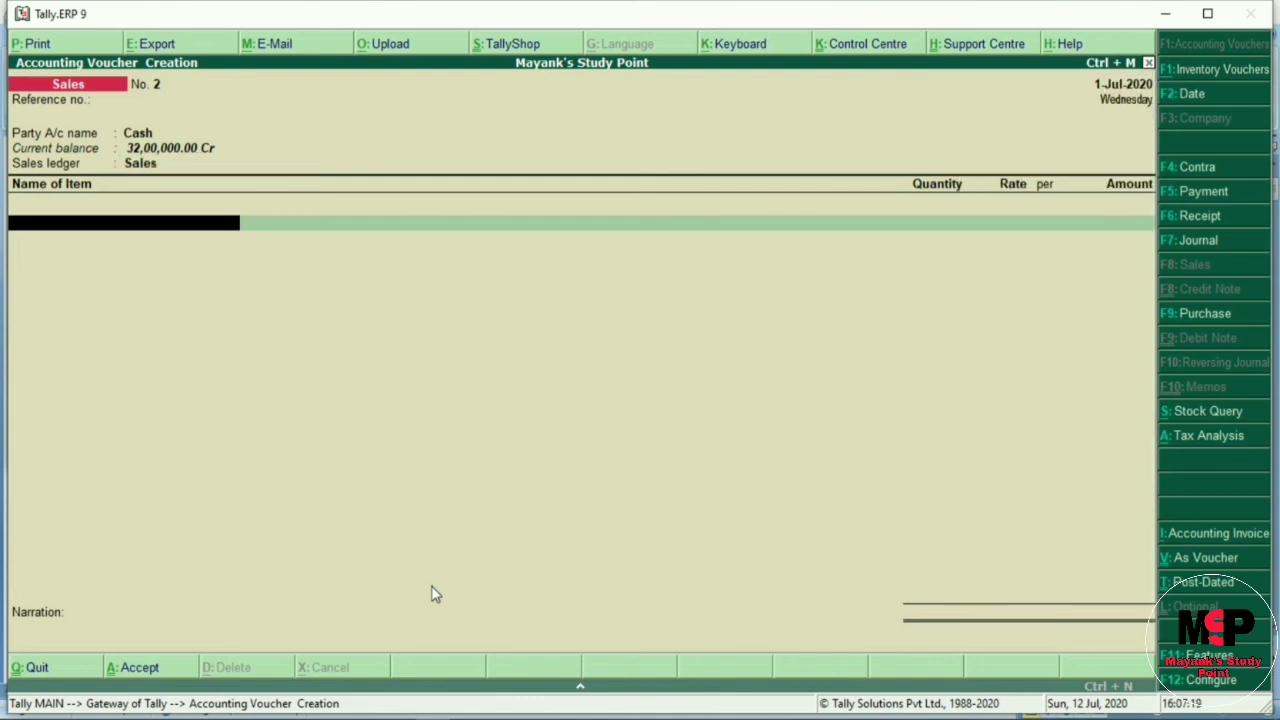
Step: Add the Asus stock item after checking its stock query, with 50 pcs at a rate of 90,000, and end the item list
text(As)
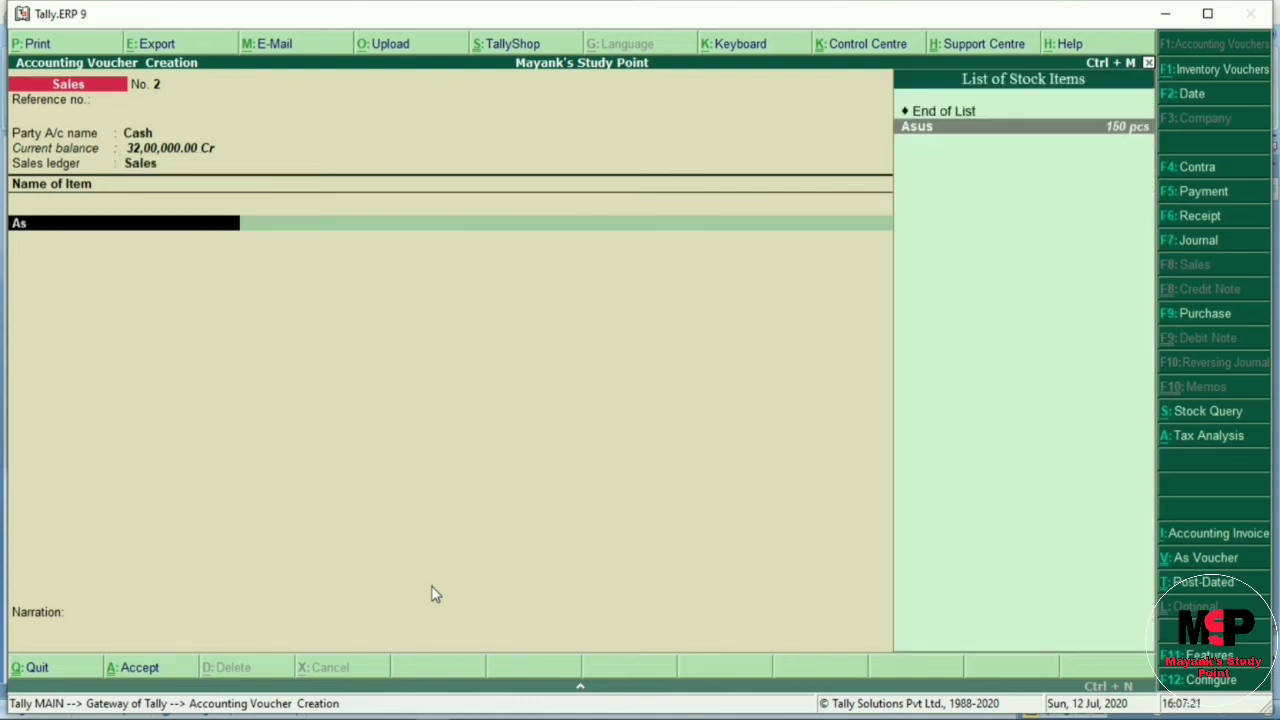
key(Return)
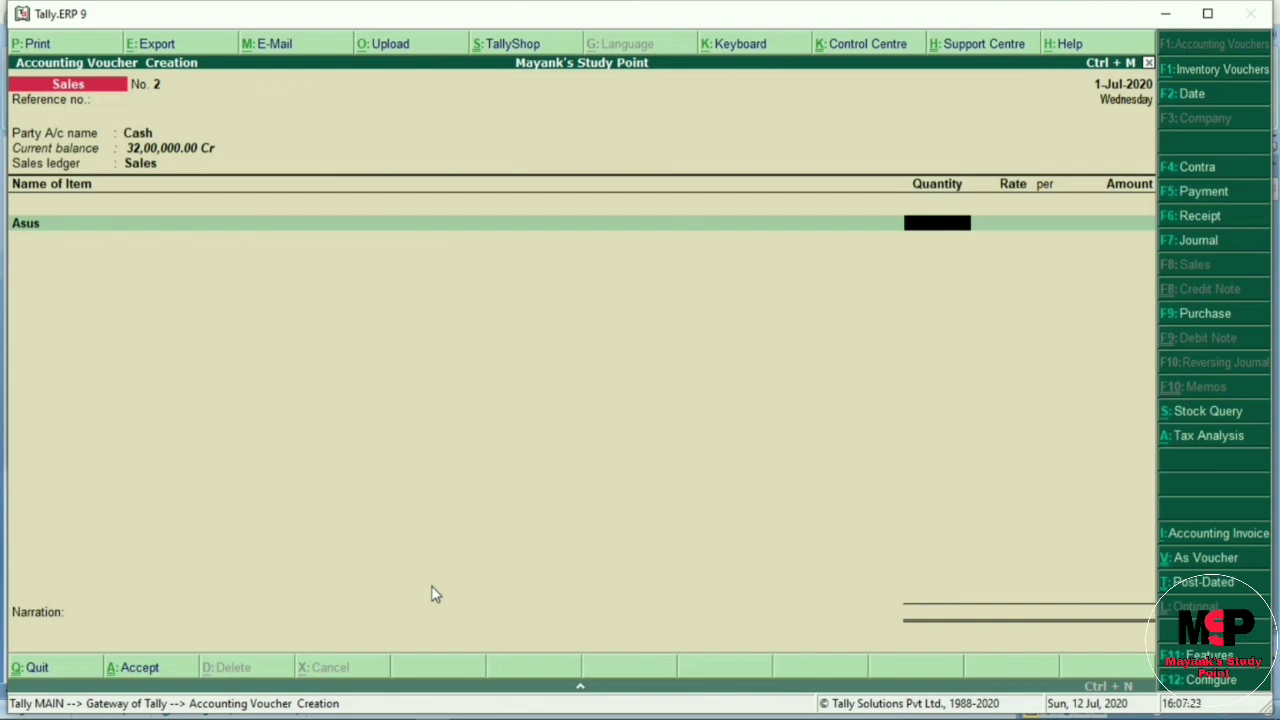
key(alt+s)
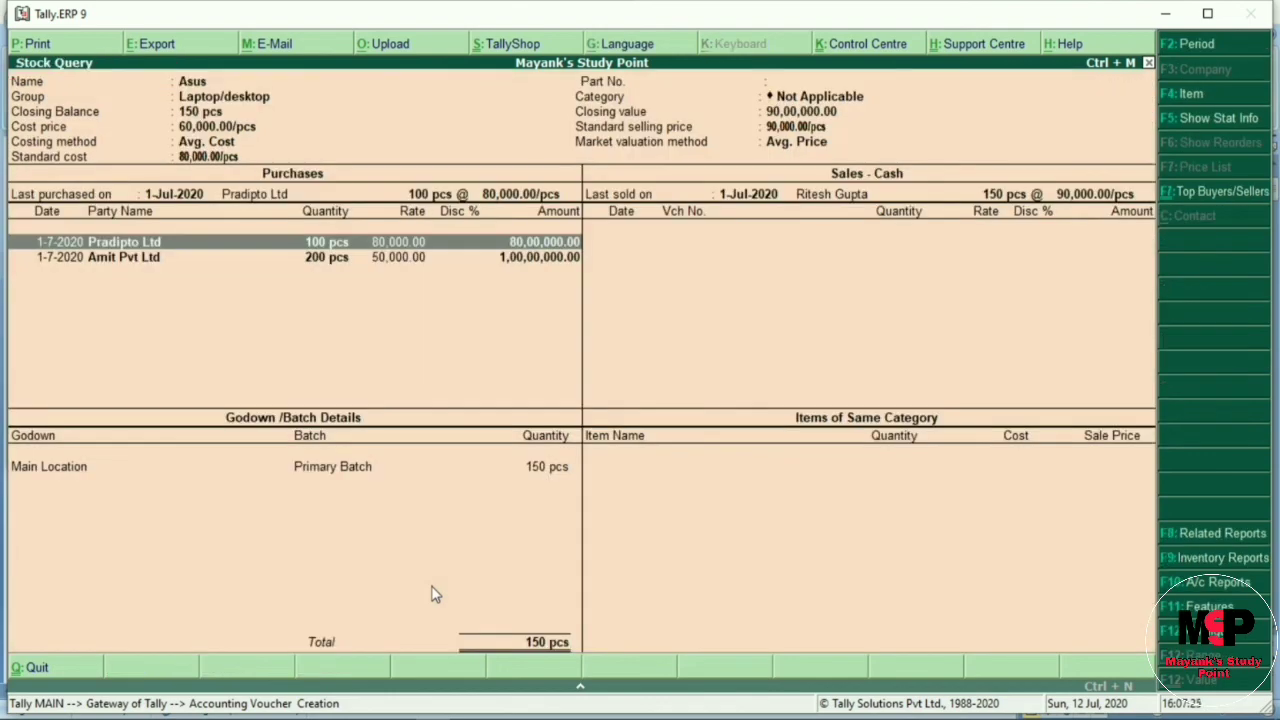
key(Escape)
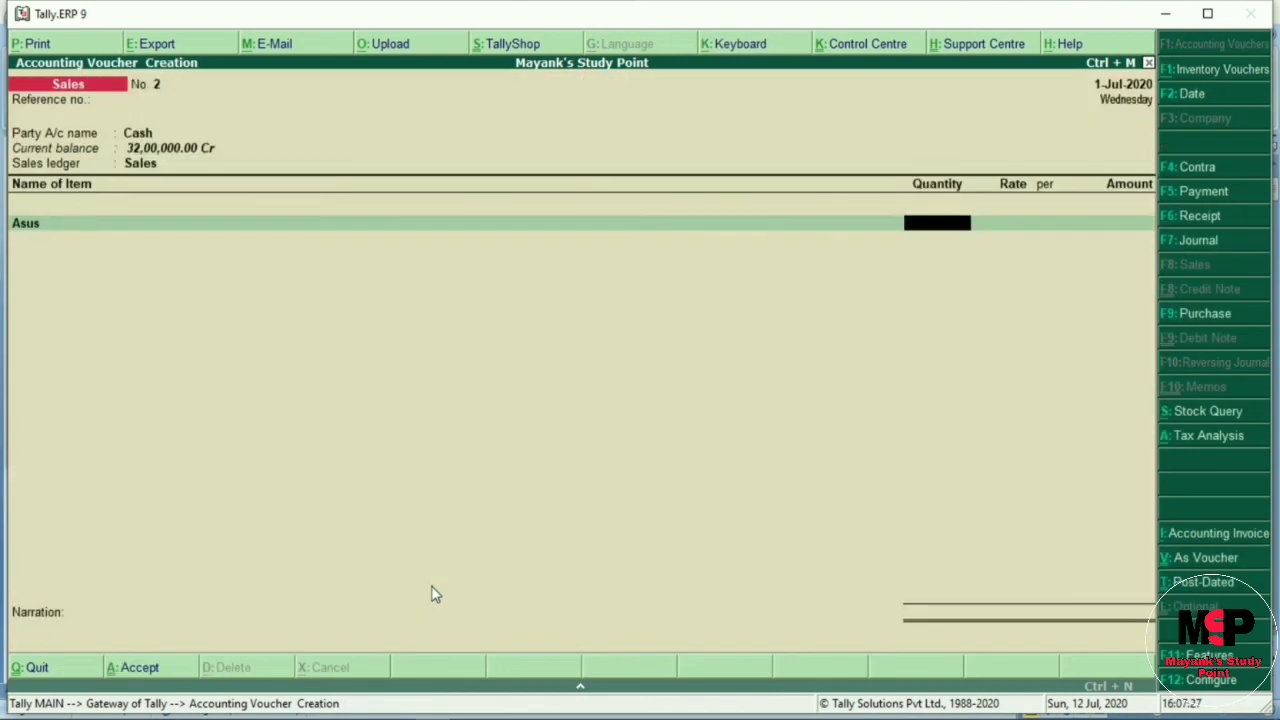
text(50)
key(Return)
key(Return)
key(Return)
key(Return)
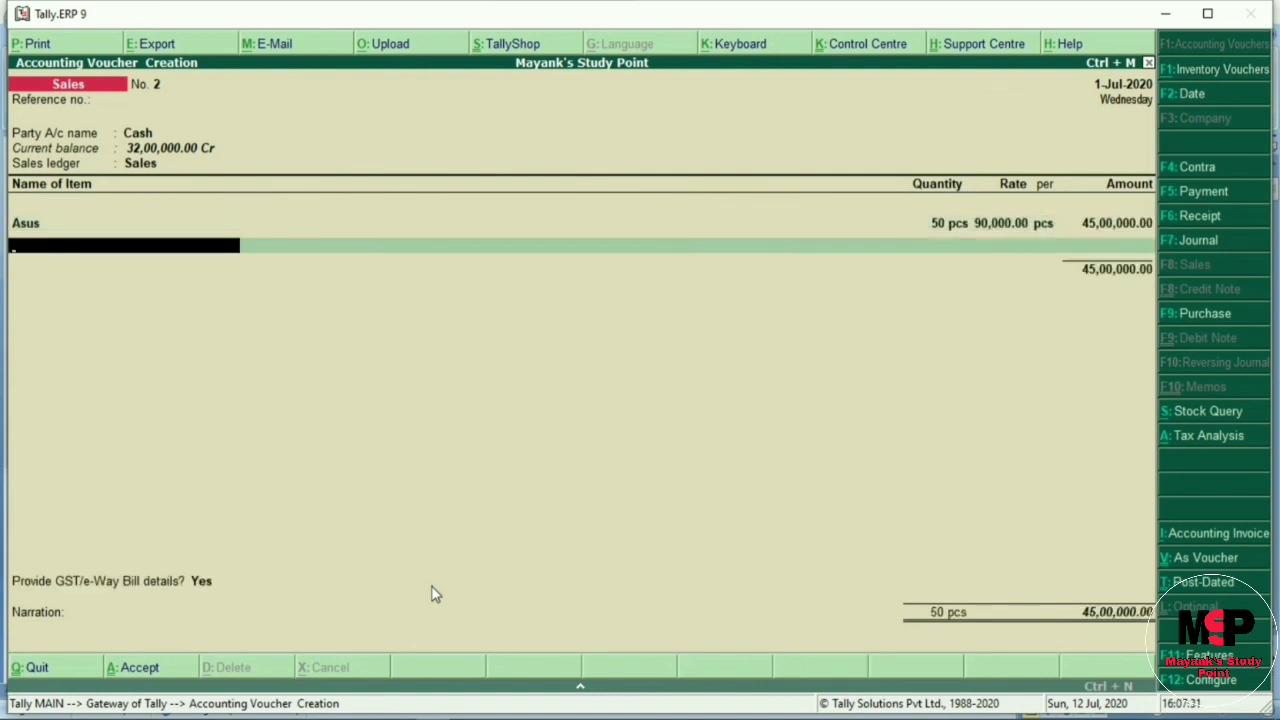
key(Return)
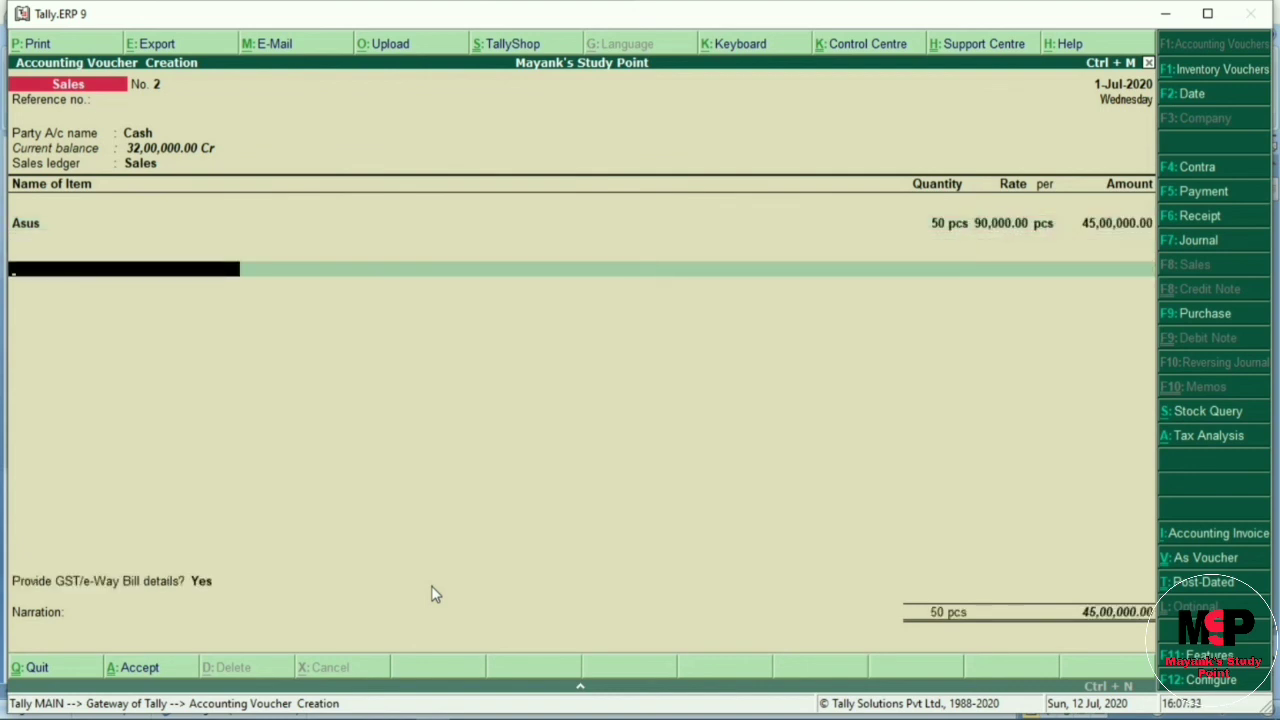
Step: Add the Cgst A/c and Sgst tax ledgers below the Asus item, keeping their calculated amounts
text(G)
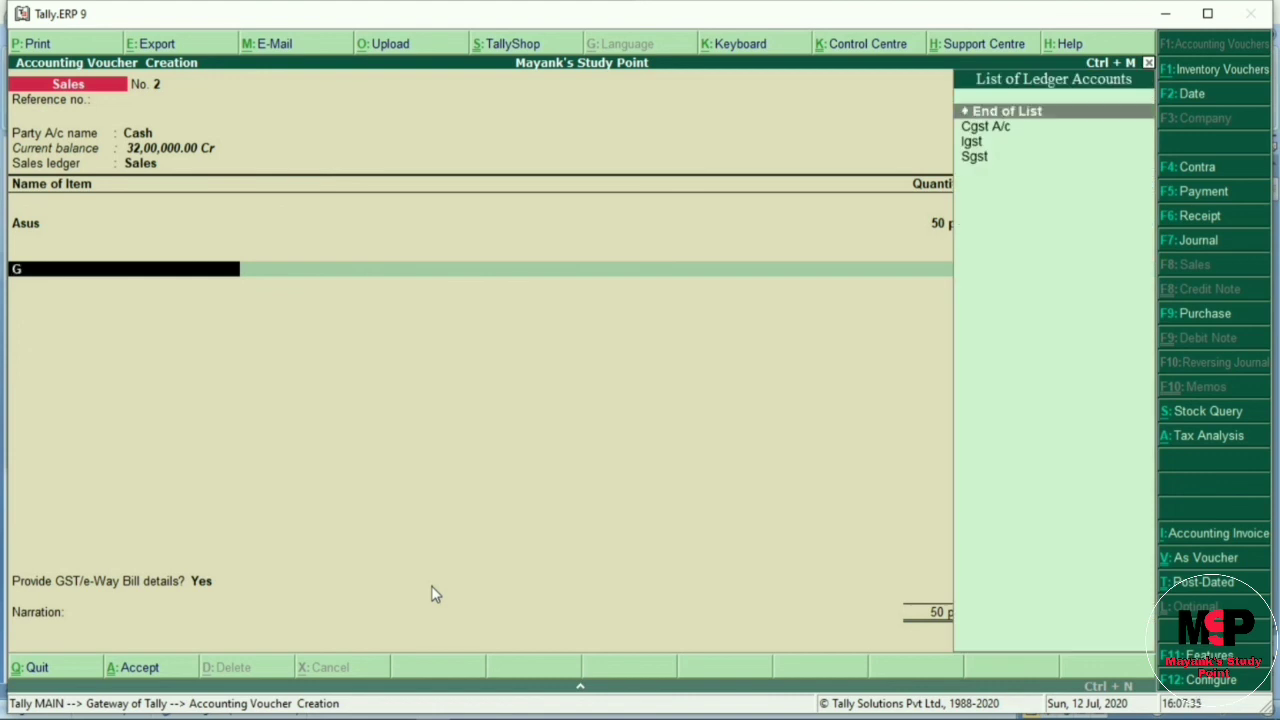
key(Return)
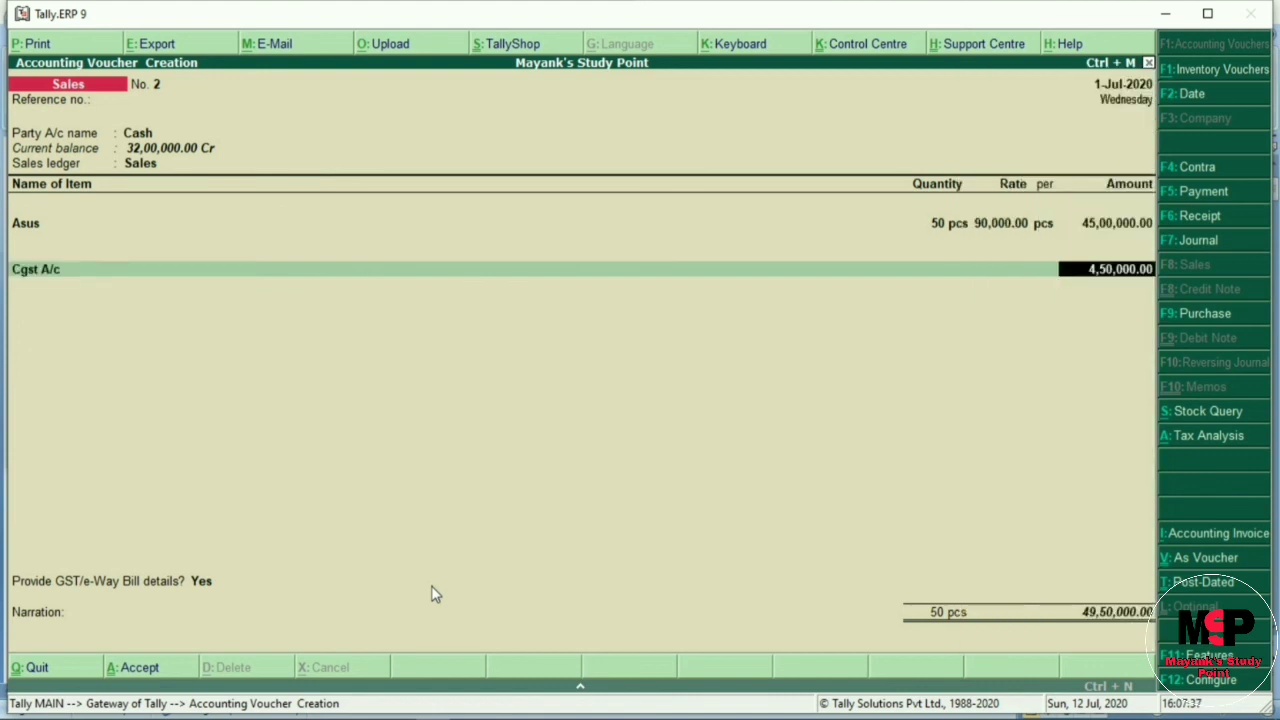
key(Return)
text(S)
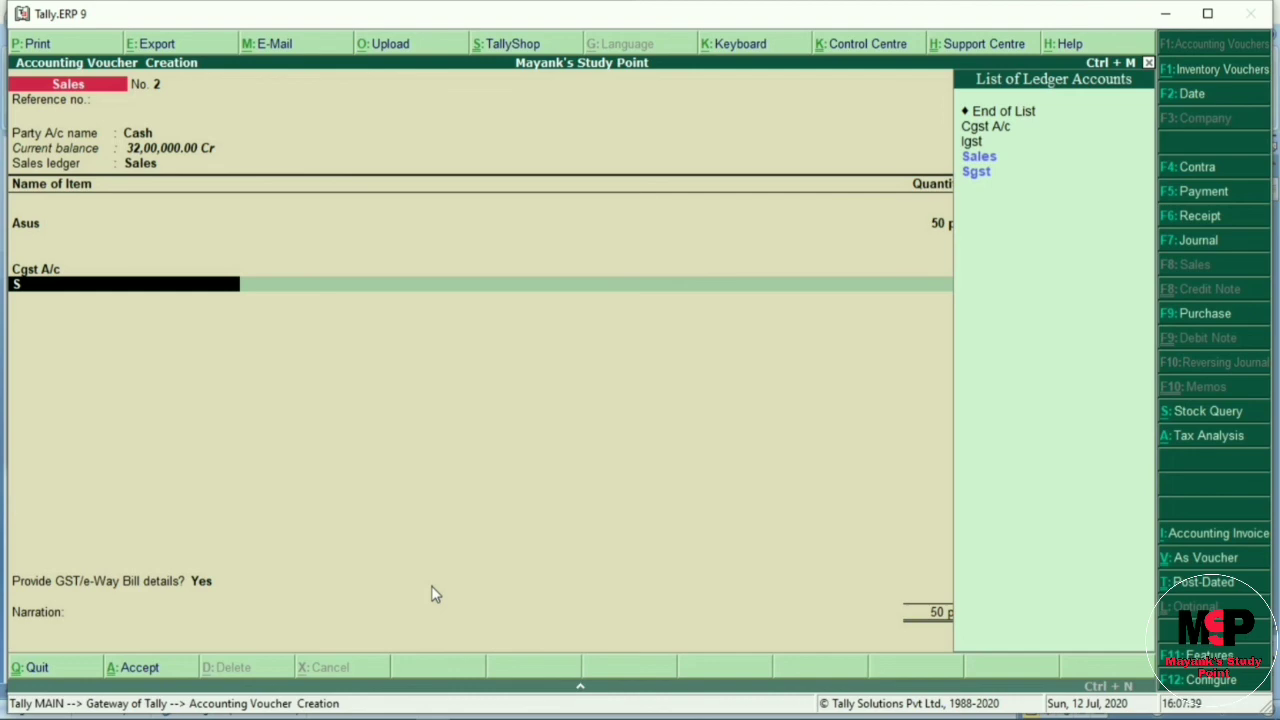
key(Down)
key(Down)
key(Return)
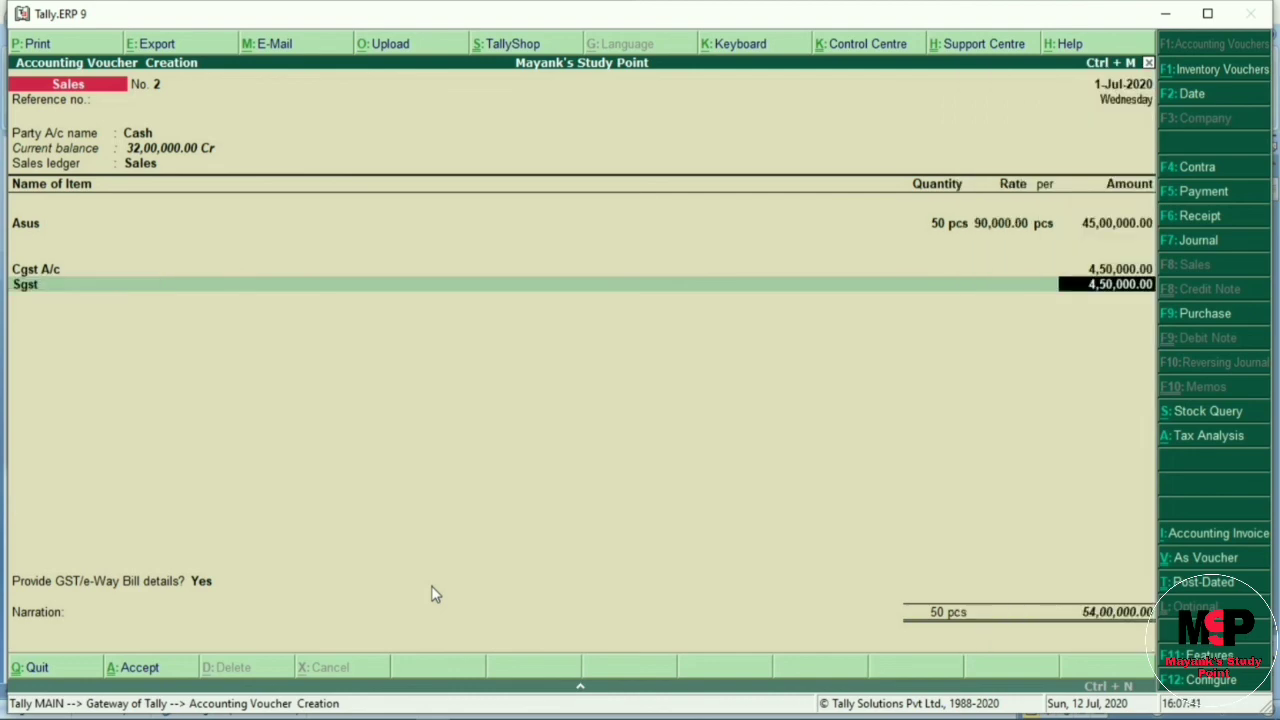
key(Return)
Step: End the ledger list, accept the default e-way bill details, leave the narration blank, and save the sales voucher
key(Return)
key(Return)
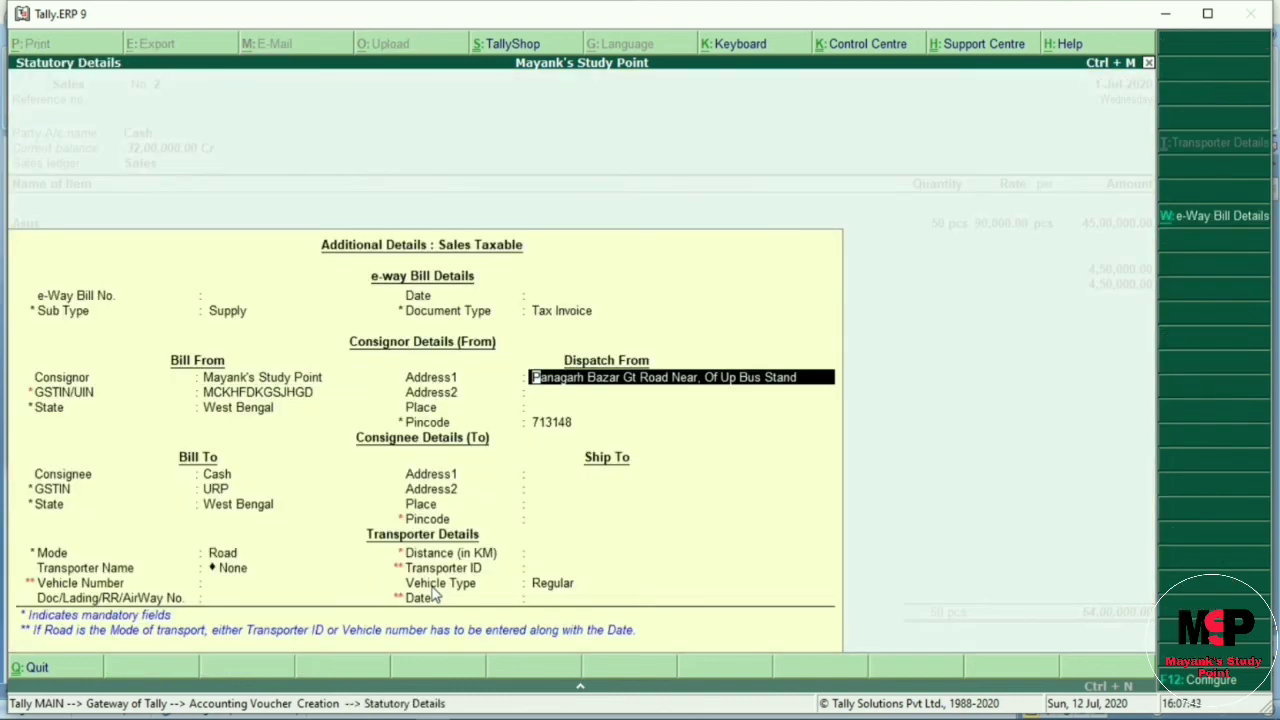
key(ctrl+a)
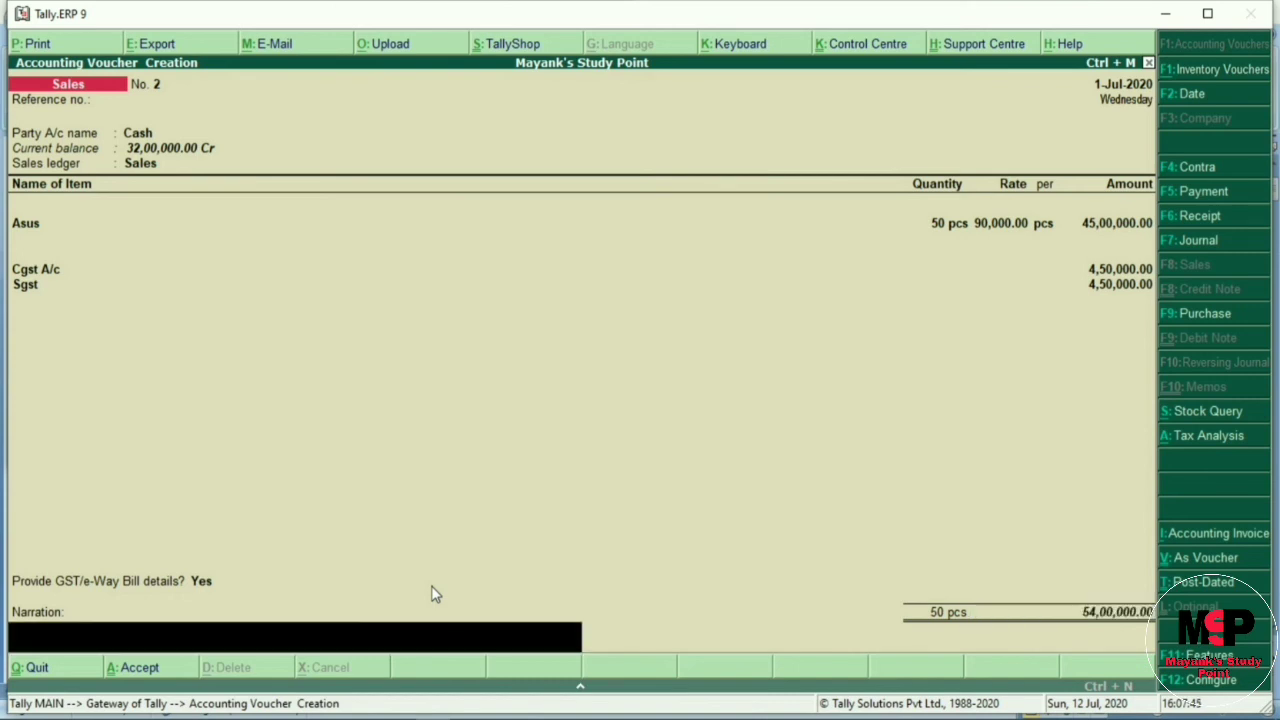
key(Return)
key(Return)
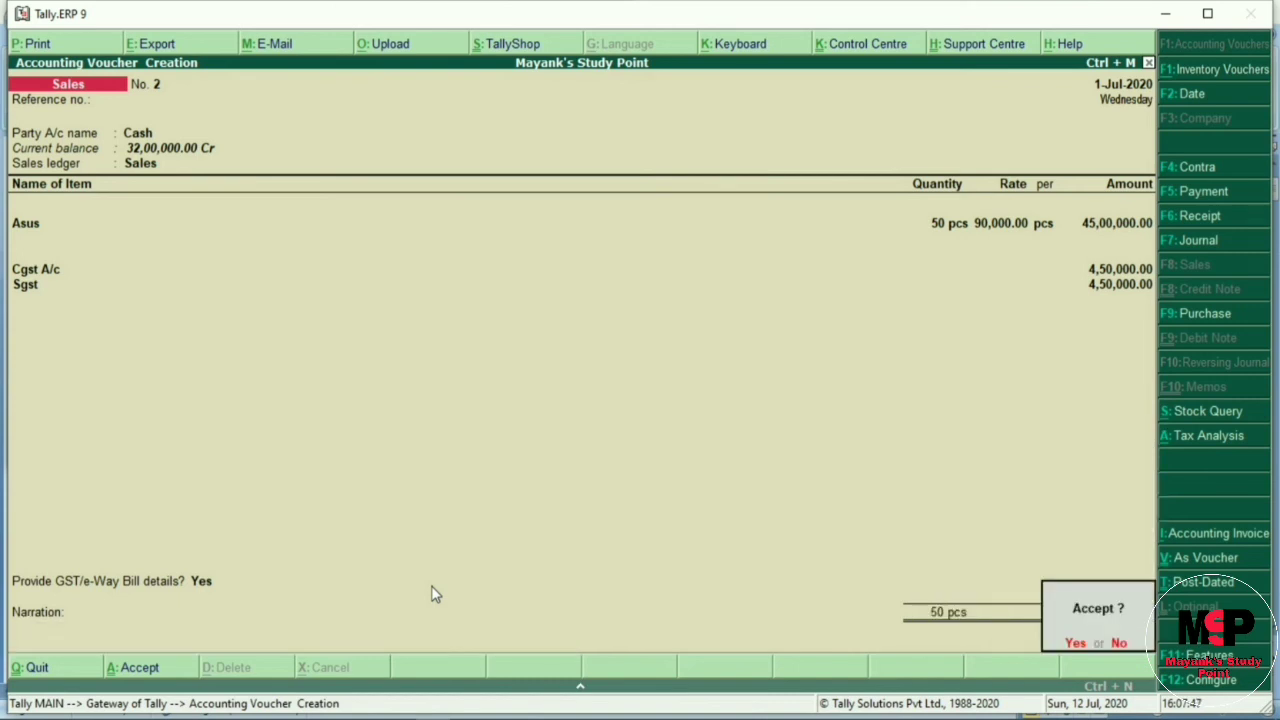
key(Return)
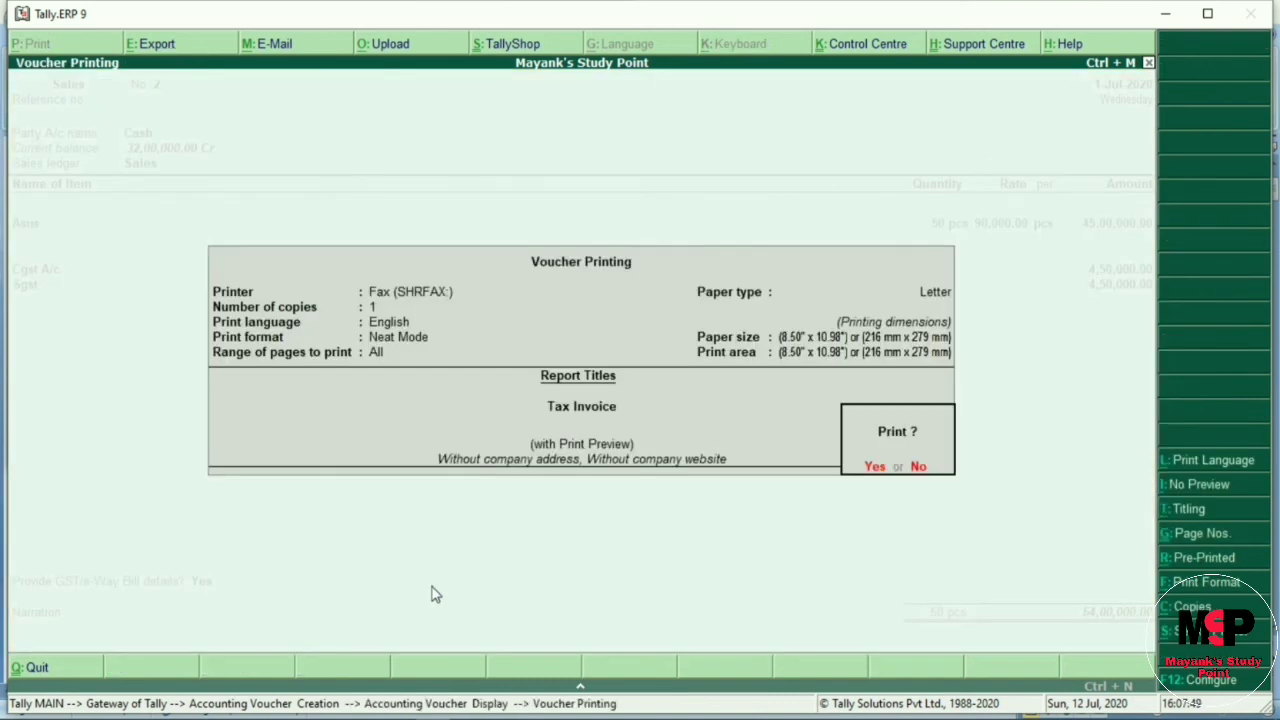
Step: Preview the tax invoice, examine its item, total and tax breakdown up close, and return to the Gateway of Tally
key(Return)
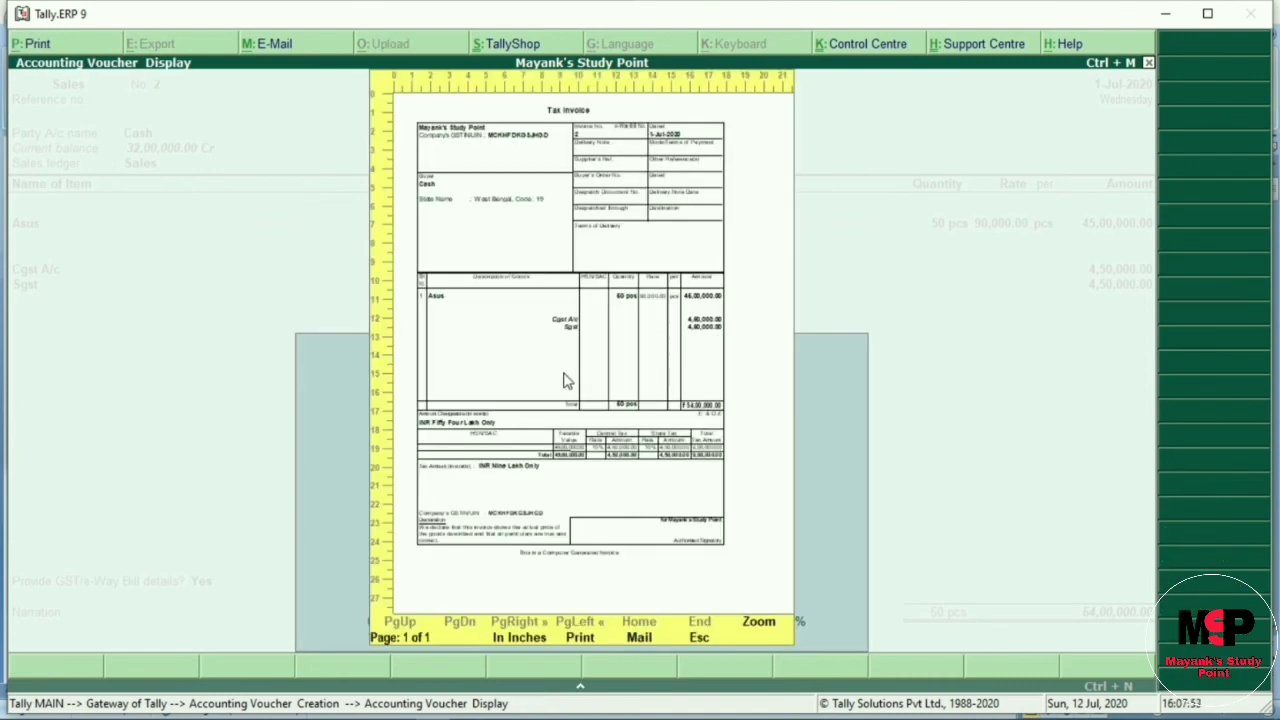
key(alt+z)
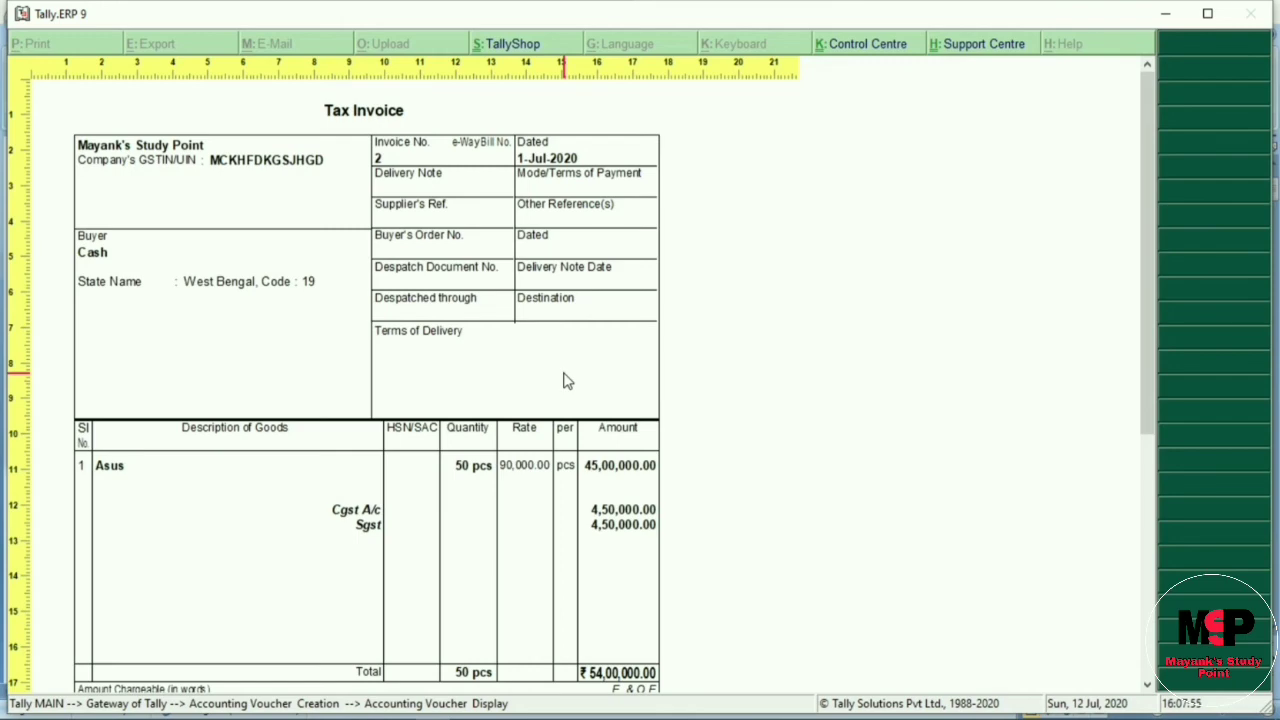
scroll(563, 380, down, 8)
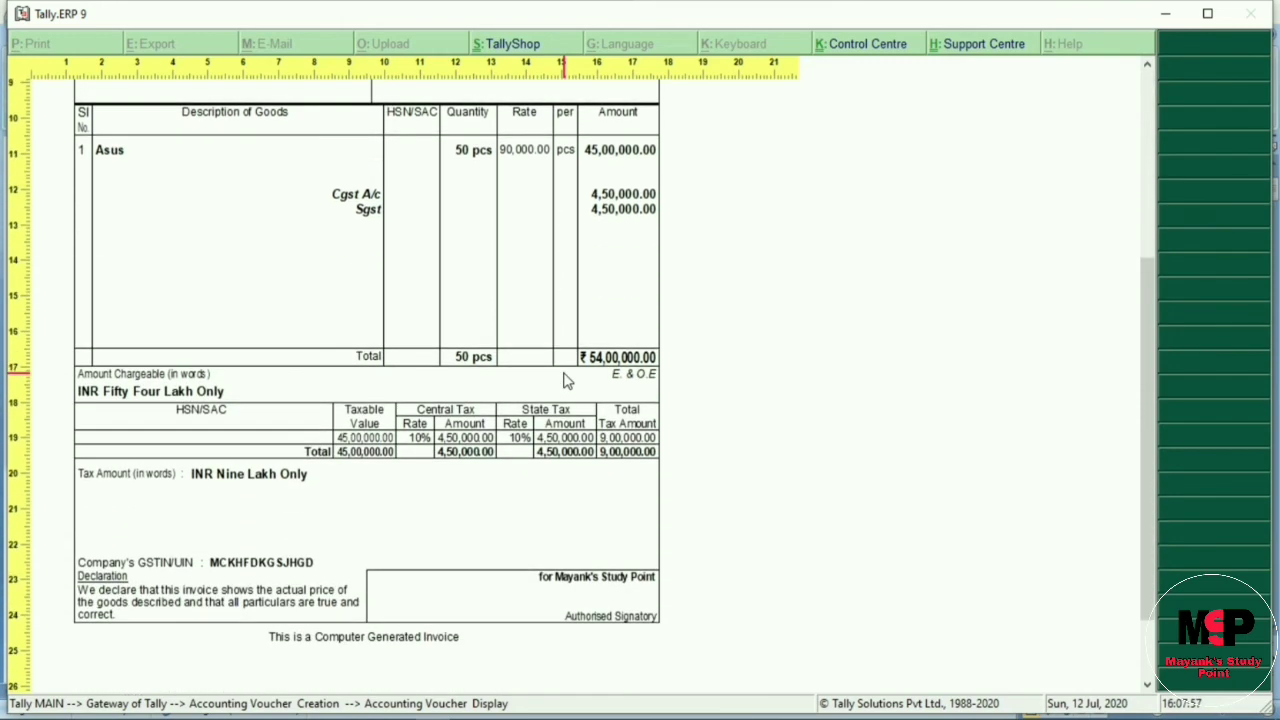
key(alt+z)
key(Escape)
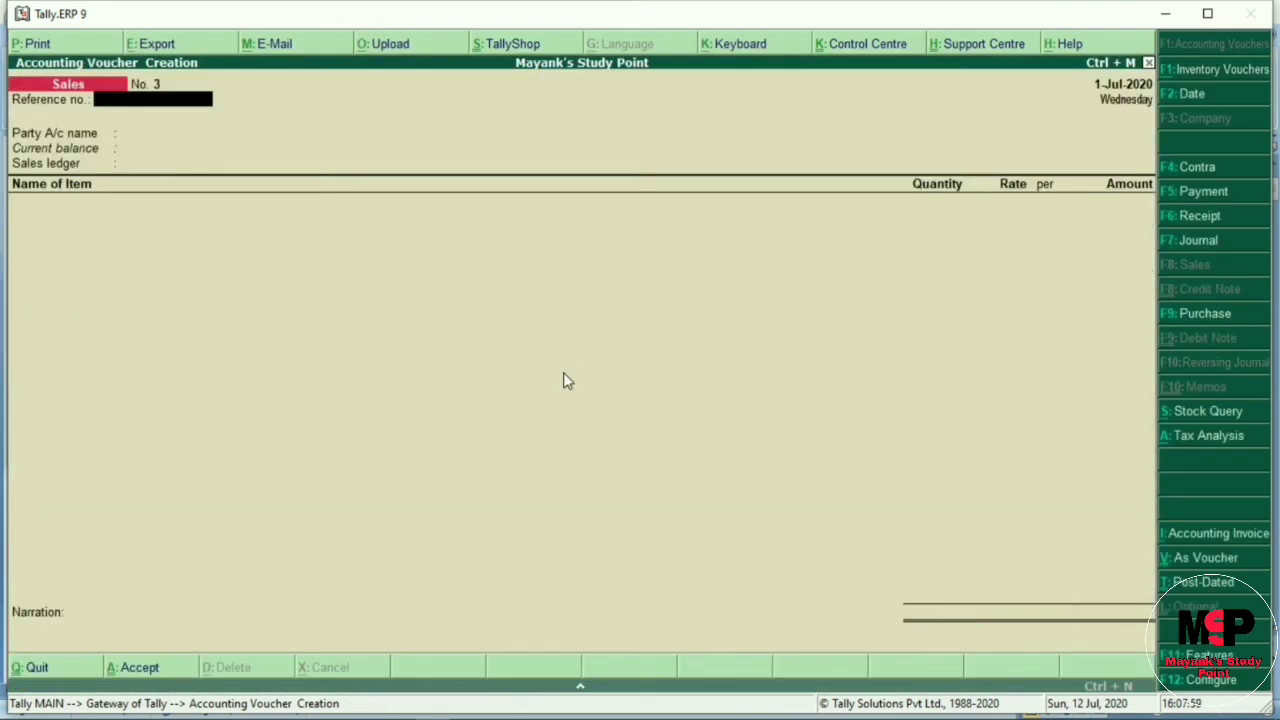
key(Escape)
key(Return)
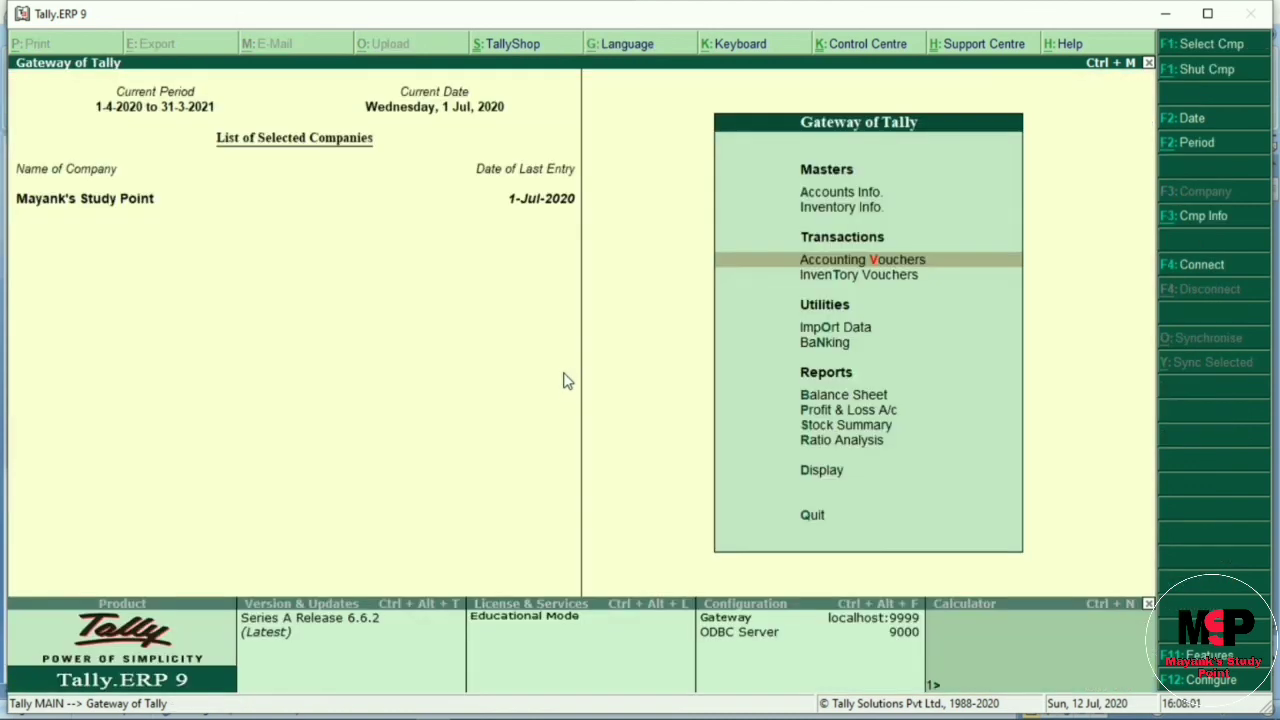